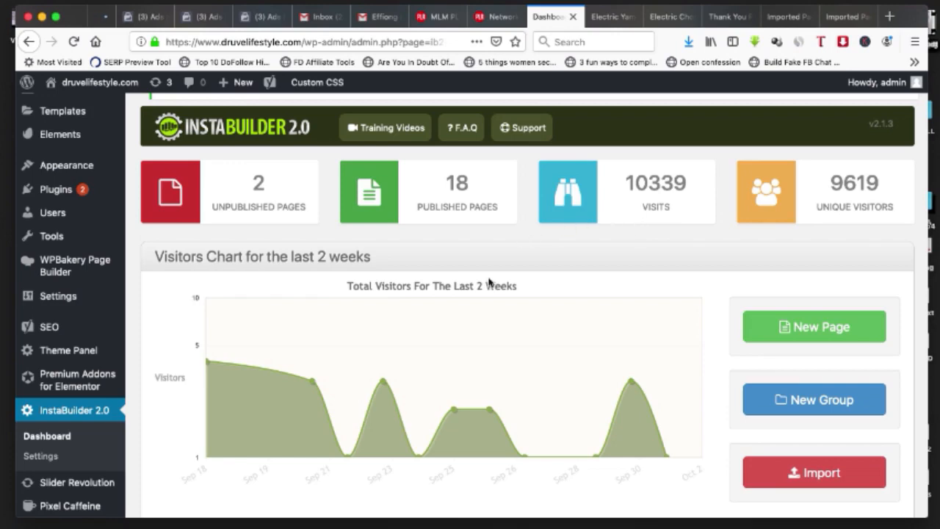
# Step: Open the imported hair-oil sales page preview and scroll down through it
pyautogui.scroll(2, 488, 283)
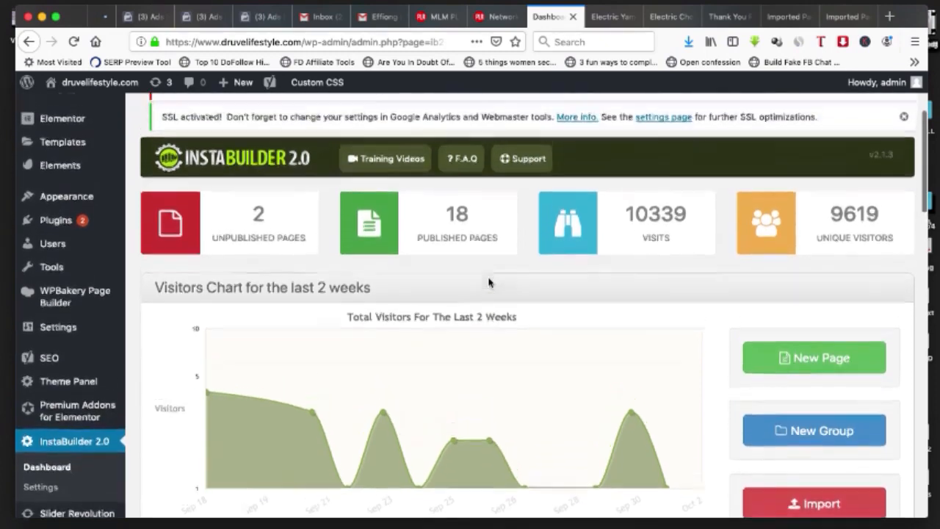
pyautogui.scroll(4, 489, 283)
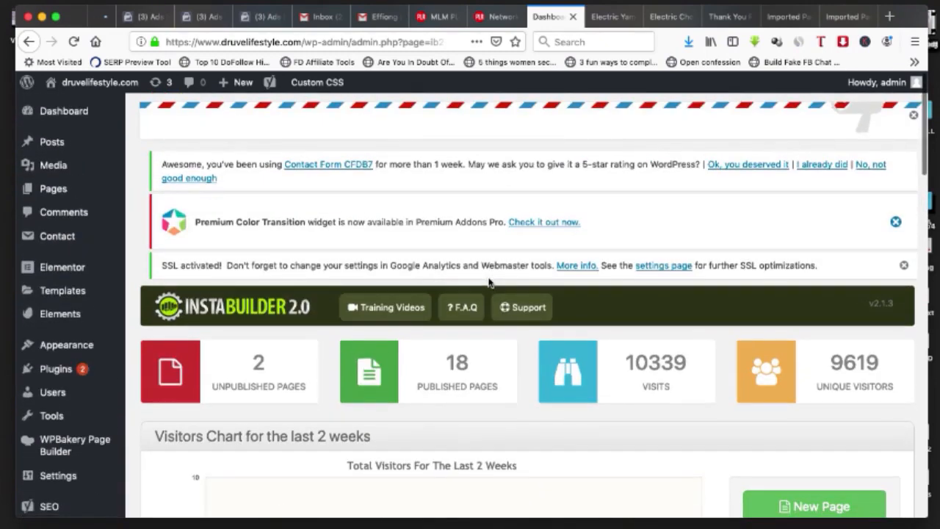
pyautogui.click(786, 16)
pyautogui.scroll(-20, 518, 259)
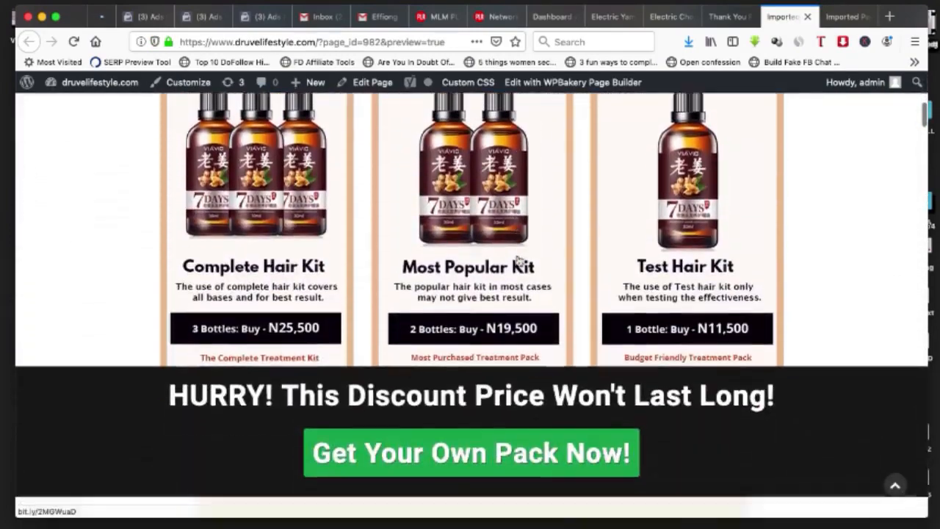
pyautogui.scroll(-20, 517, 255)
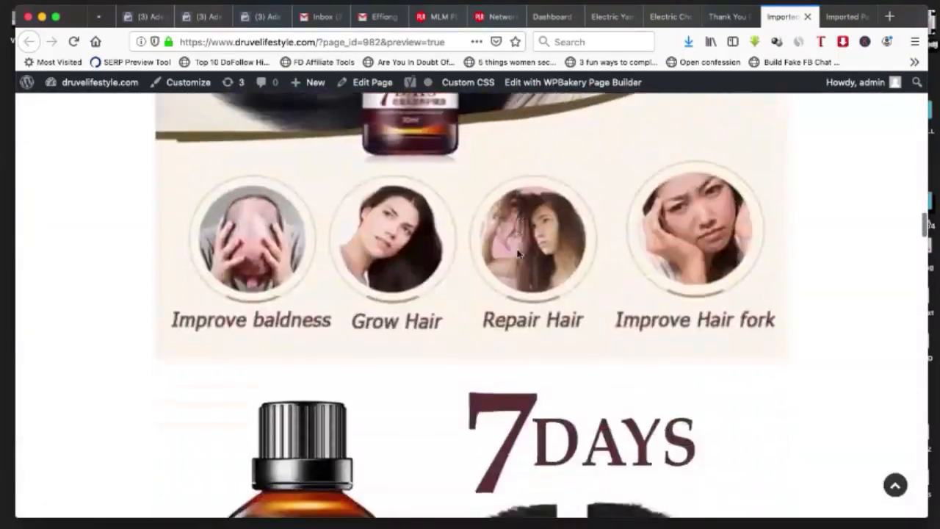
pyautogui.scroll(-20, 517, 255)
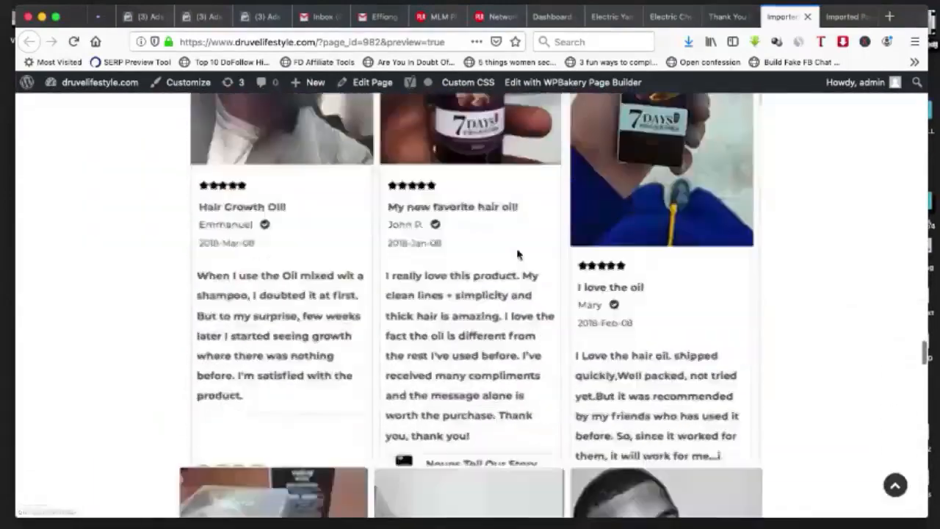
pyautogui.scroll(-20, 517, 254)
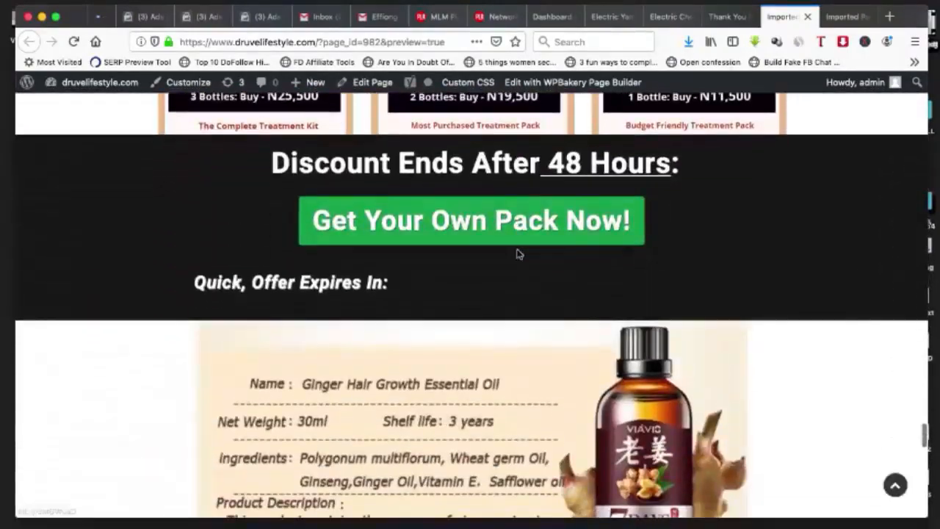
pyautogui.scroll(-10, 517, 255)
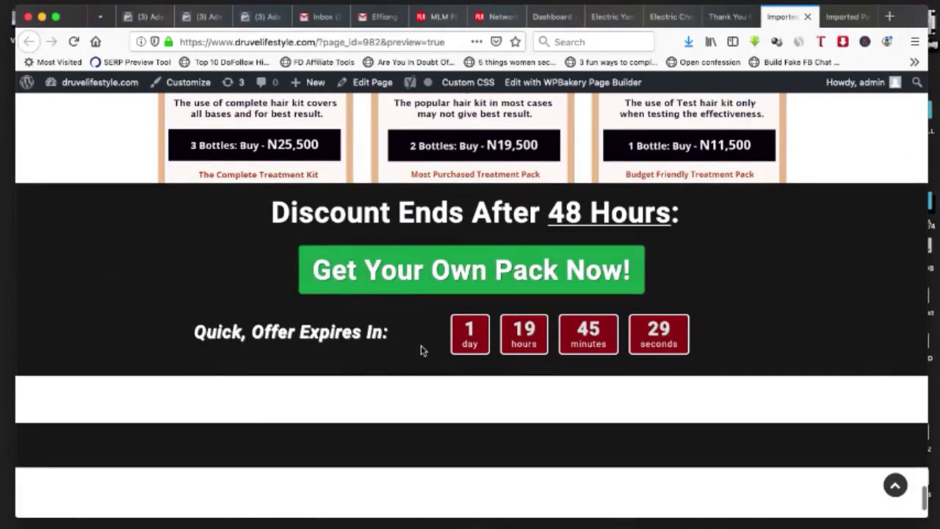
# Step: Scroll back up and review the page down to the 'Offer Expires In' countdown
pyautogui.scroll(10, 337, 212)
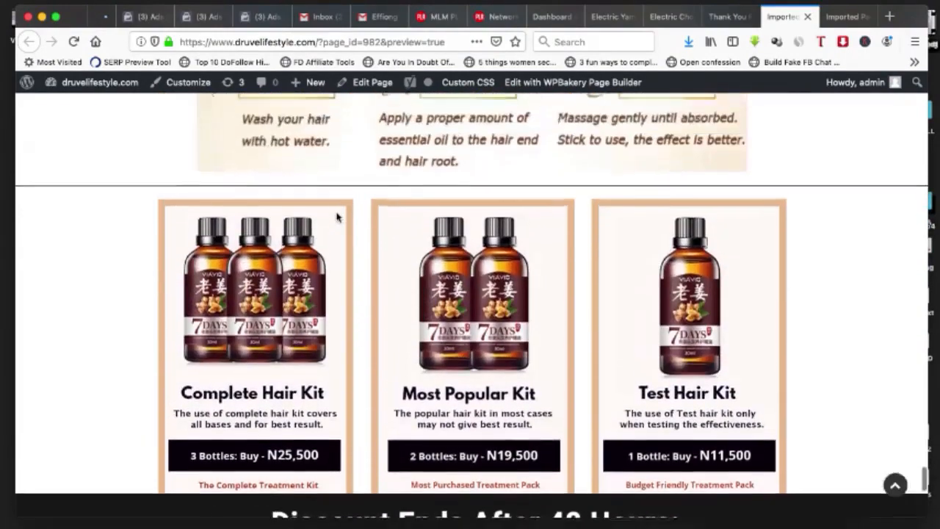
pyautogui.scroll(8, 337, 215)
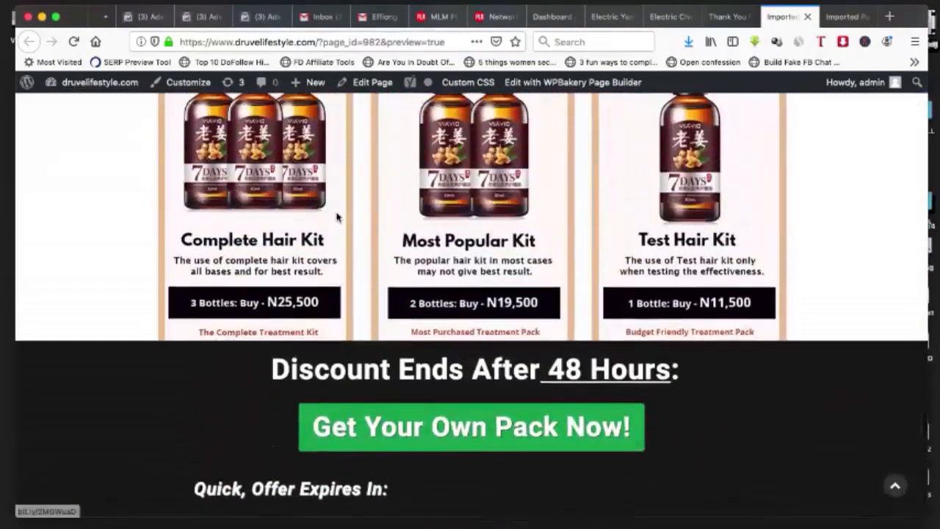
pyautogui.scroll(3, 337, 218)
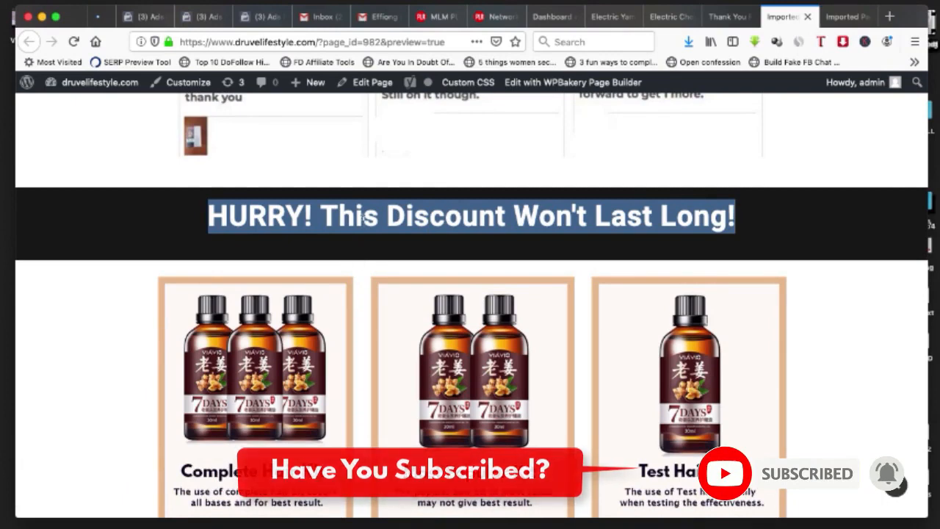
pyautogui.scroll(1, 364, 220)
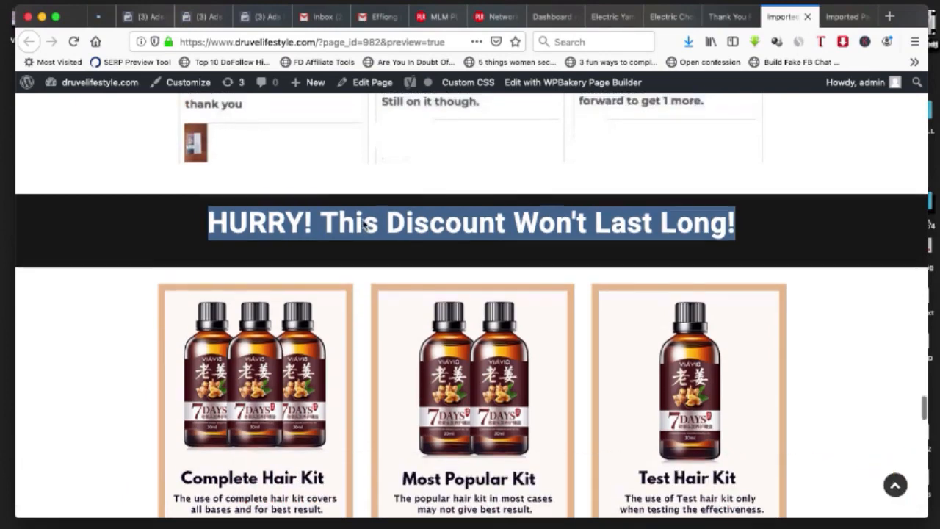
pyautogui.scroll(10, 362, 224)
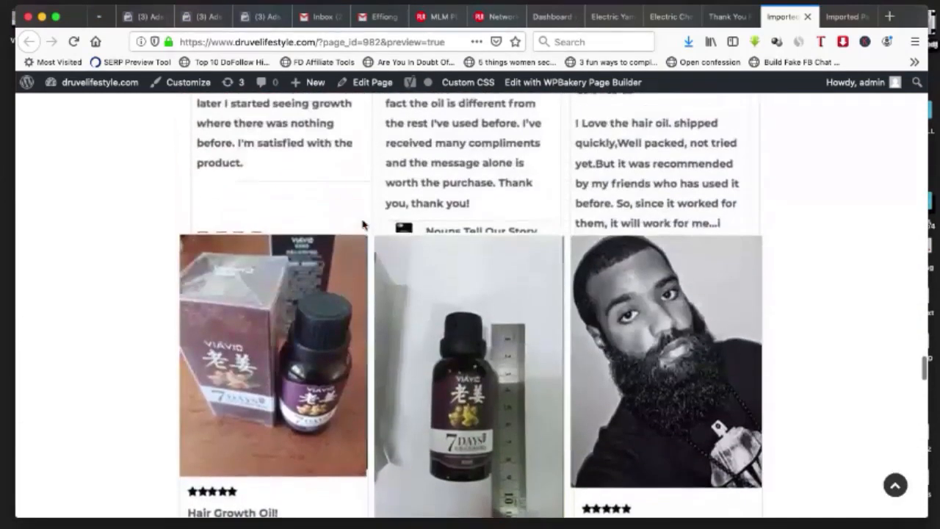
pyautogui.scroll(10, 362, 224)
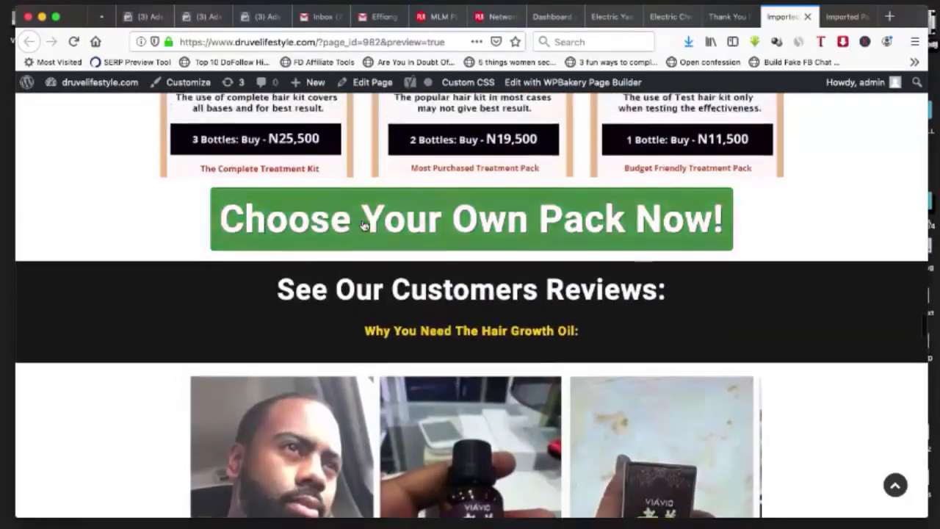
pyautogui.scroll(15, 363, 224)
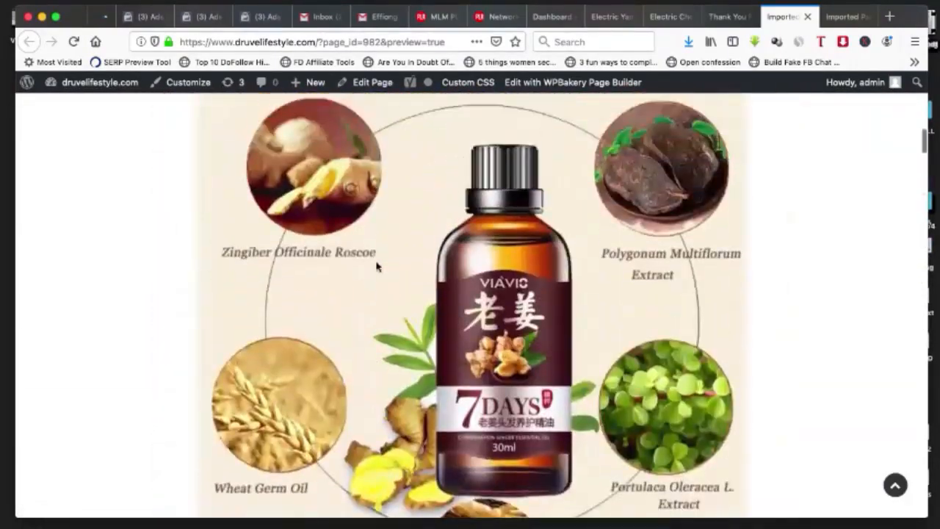
pyautogui.scroll(-5, 377, 266)
pyautogui.scroll(15, 377, 266)
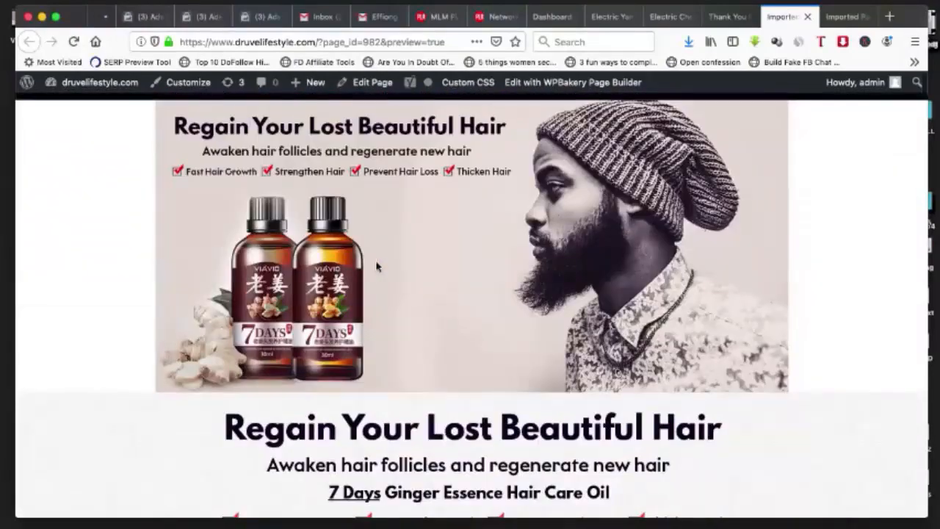
pyautogui.scroll(-8, 376, 267)
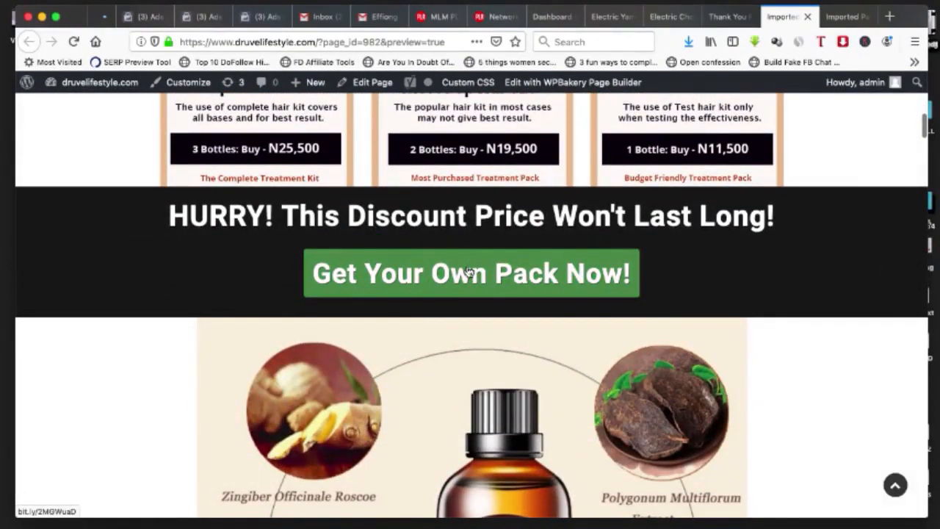
pyautogui.scroll(-20, 439, 275)
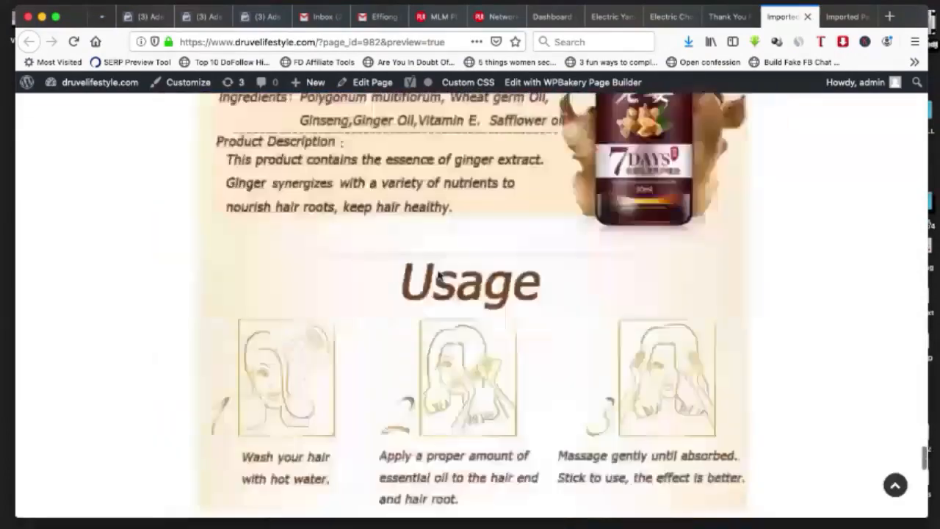
pyautogui.scroll(1, 439, 275)
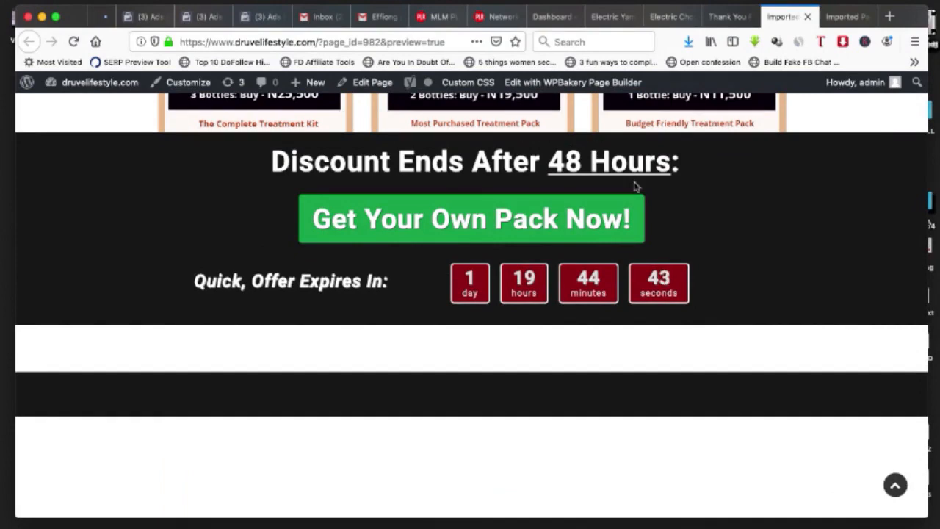
# Step: Switch to the Hair Growth Booster Kit preview and scroll to its OPTION 1 section
pyautogui.click(848, 16)
pyautogui.scroll(-10, 575, 250)
pyautogui.scroll(15, 575, 250)
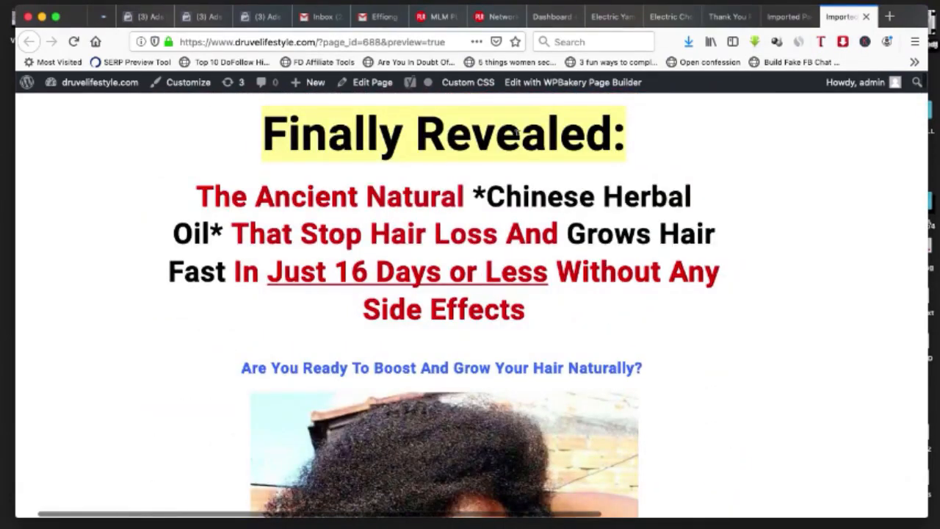
pyautogui.scroll(-10, 517, 130)
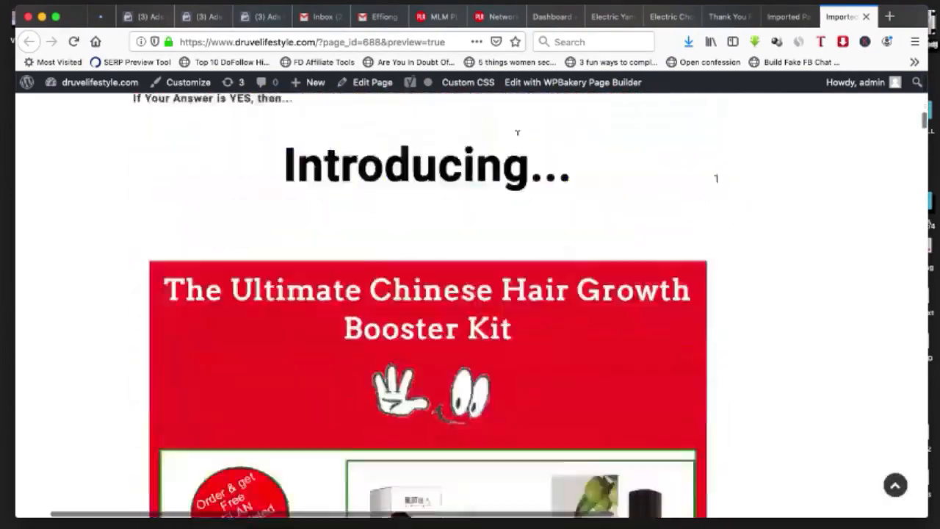
pyautogui.scroll(-20, 517, 132)
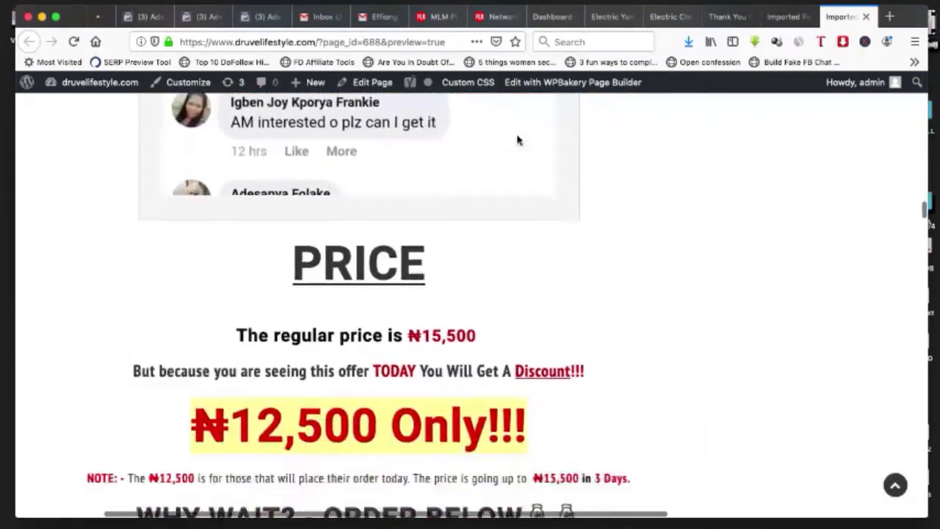
pyautogui.scroll(-15, 517, 140)
pyautogui.scroll(5, 517, 140)
pyautogui.hscroll(-2, 517, 140)
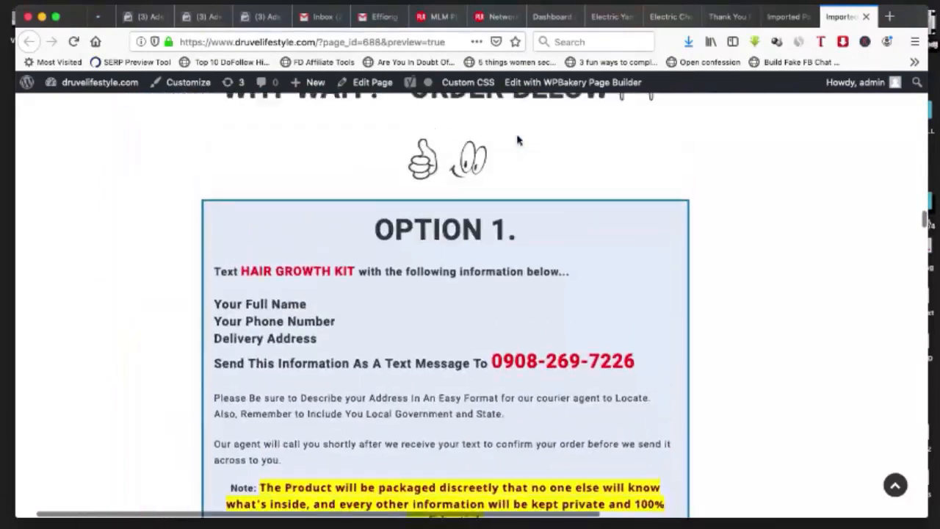
pyautogui.scroll(1, 517, 140)
pyautogui.hscroll(1, 517, 141)
pyautogui.scroll(-2, 393, 298)
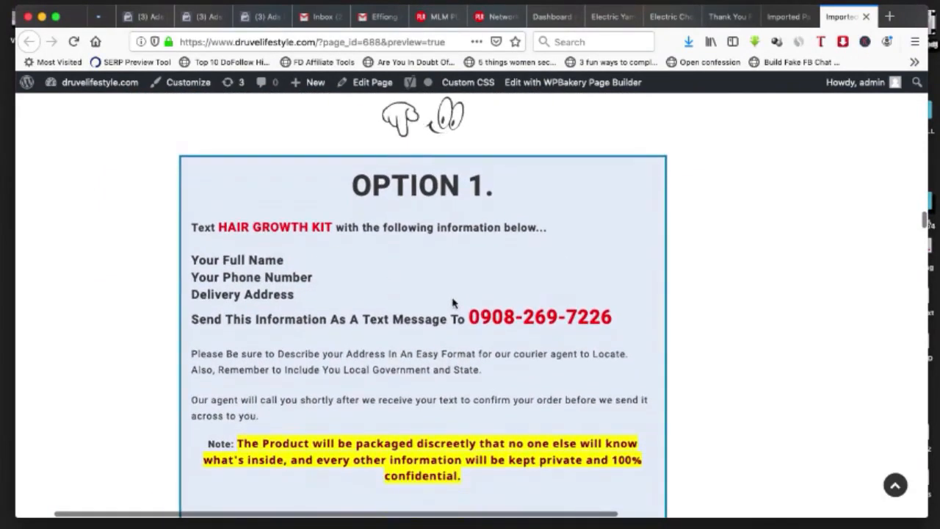
# Step: Select the text-message ordering line and scroll on to the Option 2 order form
pyautogui.tripleClick(476, 312)
pyautogui.scroll(-5, 477, 310)
pyautogui.hscroll(1, 478, 310)
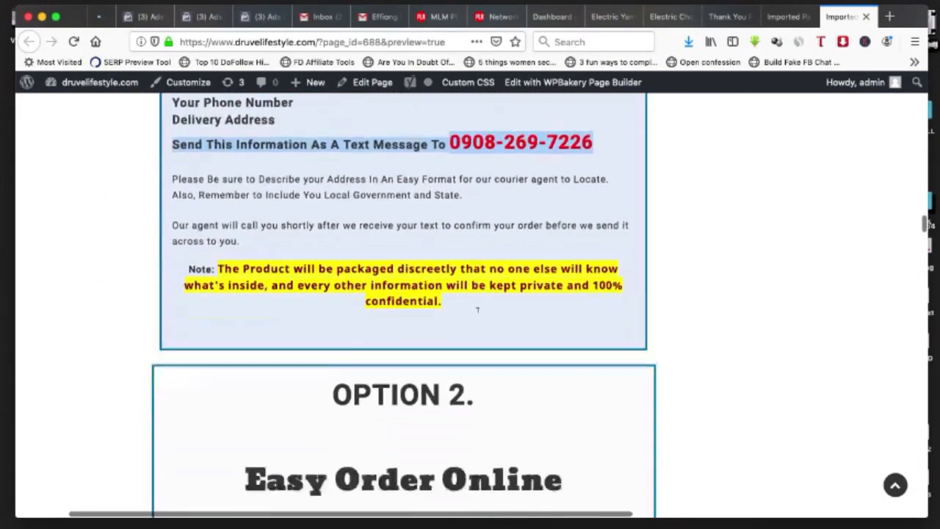
pyautogui.scroll(-10, 477, 309)
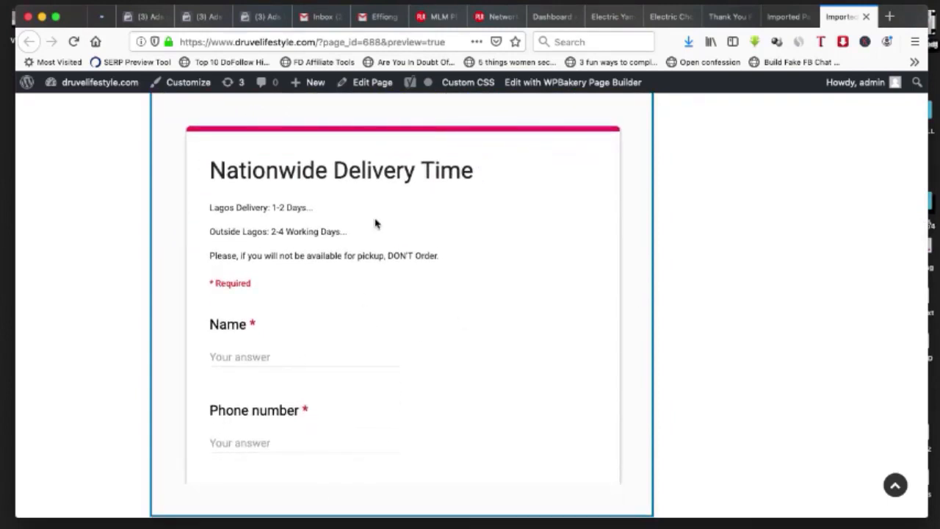
pyautogui.scroll(3, 376, 224)
pyautogui.hscroll(-1, 375, 224)
pyautogui.tripleClick(375, 190)
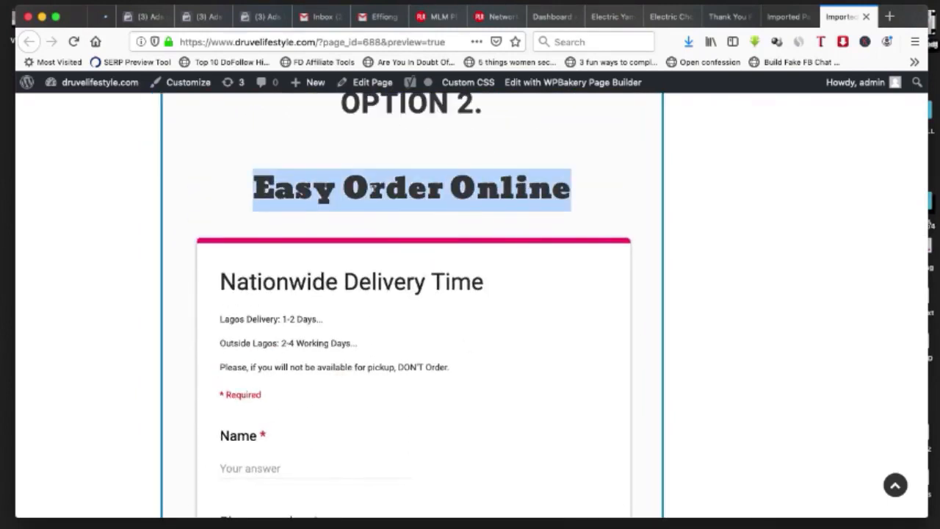
pyautogui.scroll(-4, 275, 305)
pyautogui.hscroll(1, 276, 305)
pyautogui.scroll(-3, 276, 305)
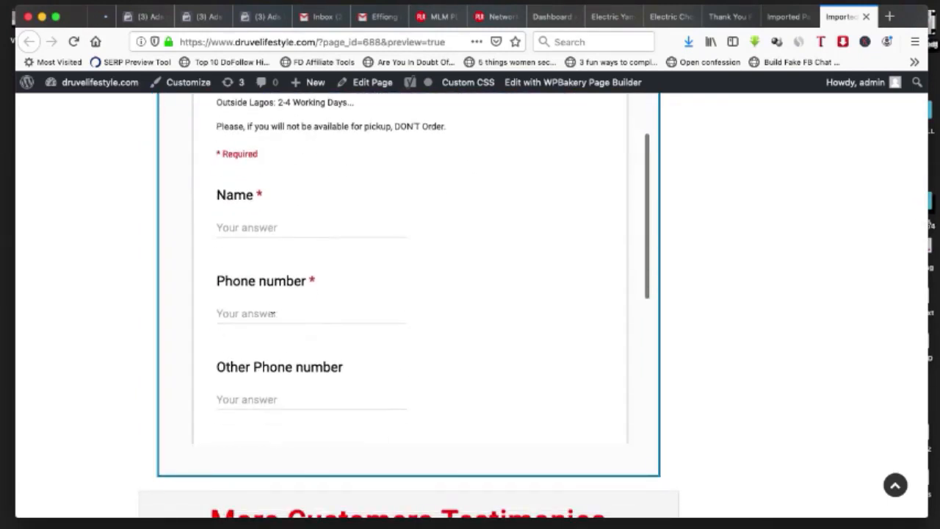
pyautogui.scroll(-3, 249, 308)
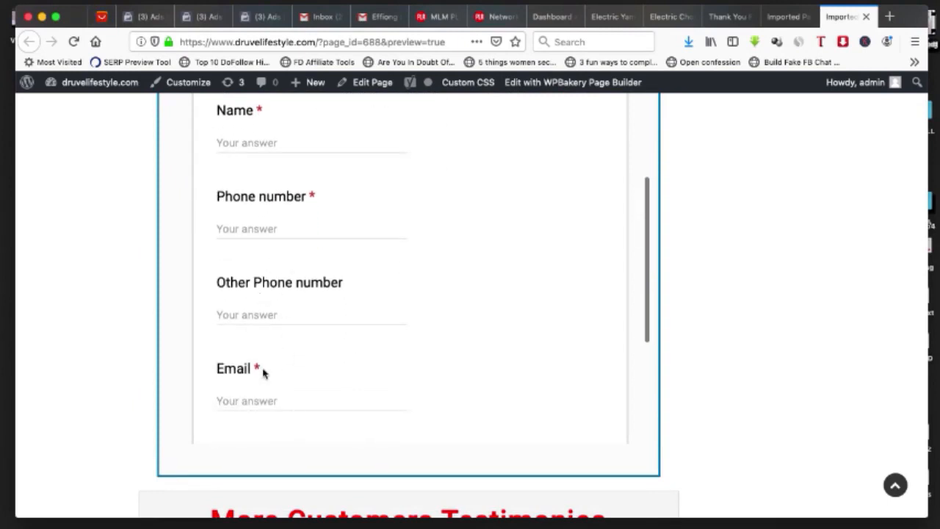
pyautogui.scroll(-3, 265, 372)
pyautogui.scroll(-3, 263, 373)
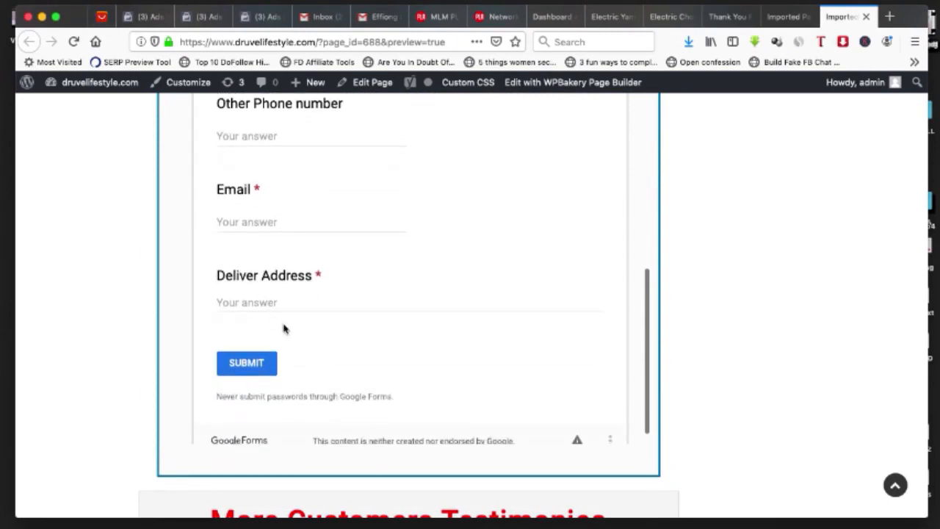
pyautogui.scroll(-1, 380, 290)
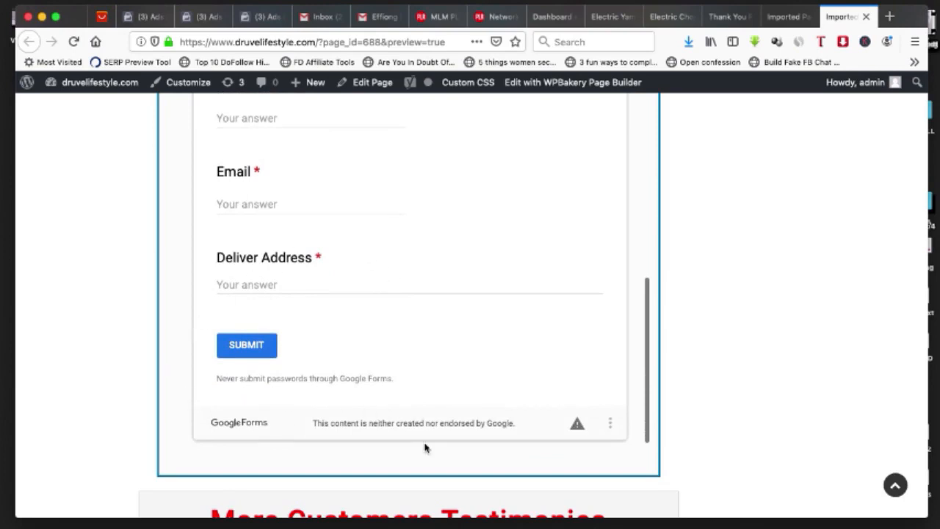
pyautogui.scroll(5, 424, 448)
pyautogui.scroll(5, 684, 365)
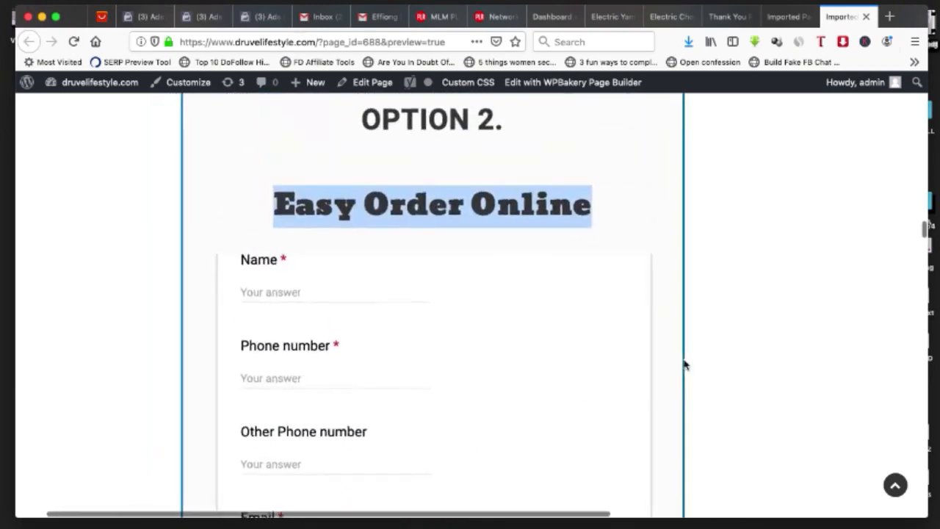
pyautogui.scroll(2, 684, 365)
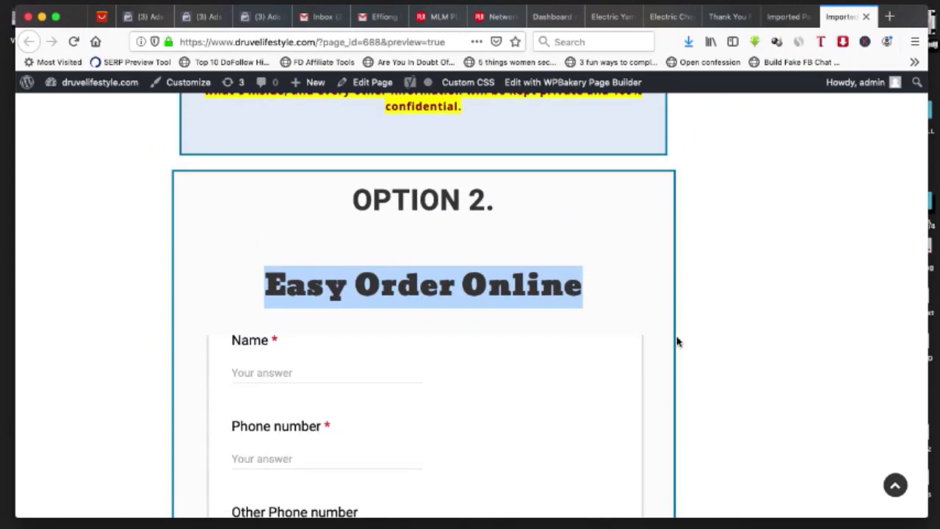
pyautogui.click(678, 341)
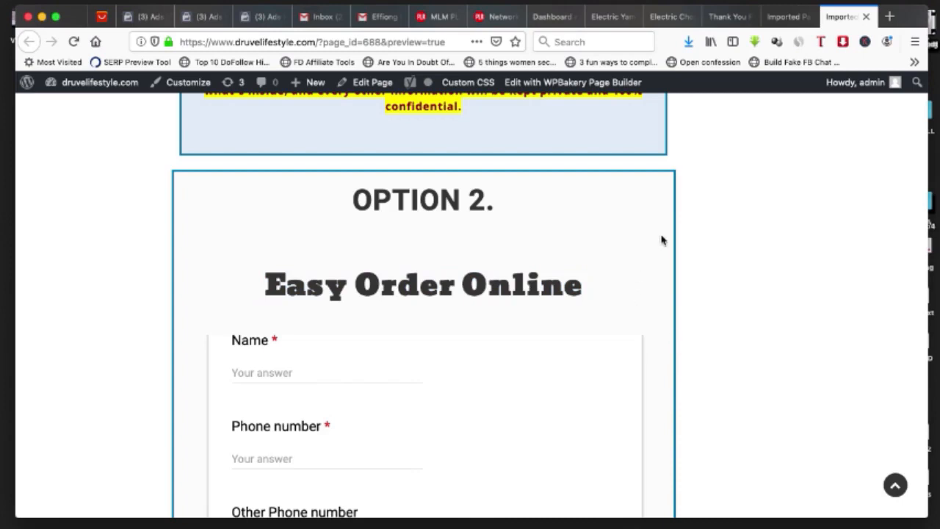
pyautogui.scroll(-10, 661, 239)
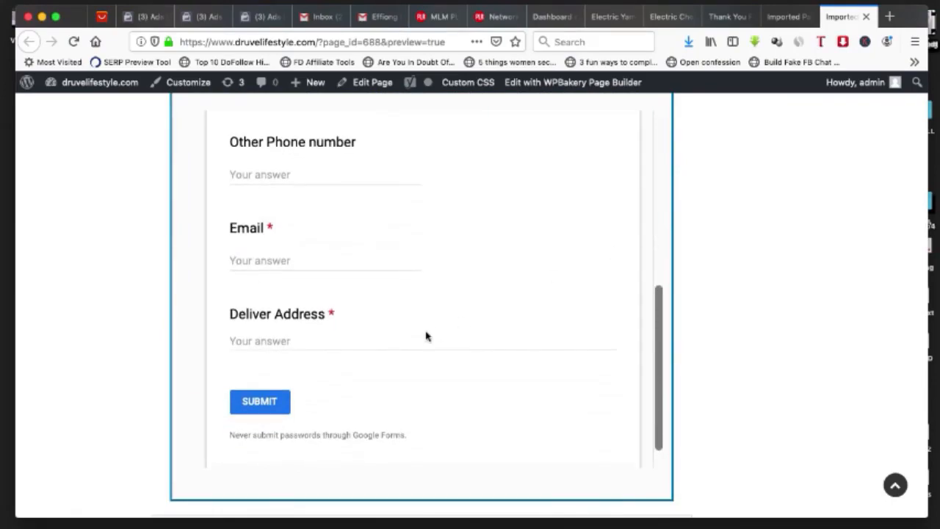
pyautogui.scroll(-2, 426, 335)
pyautogui.scroll(-3, 349, 393)
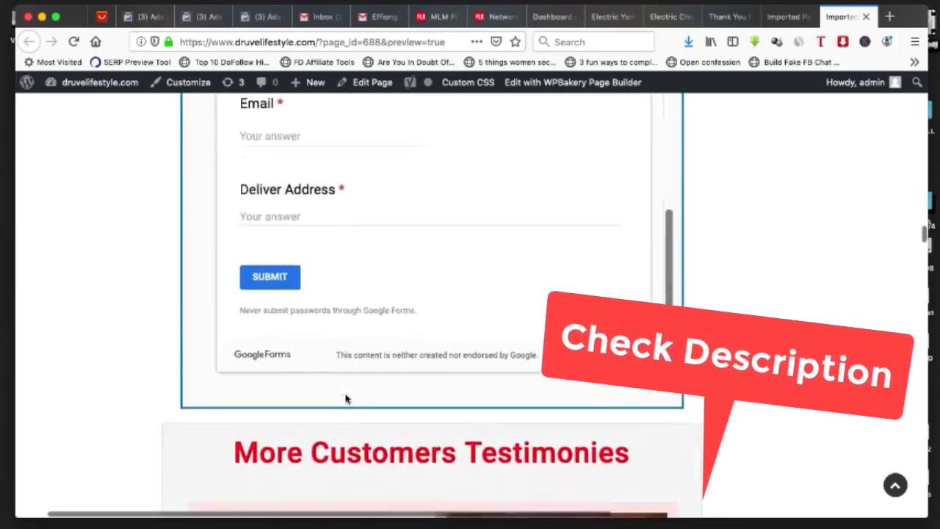
pyautogui.scroll(-15, 346, 398)
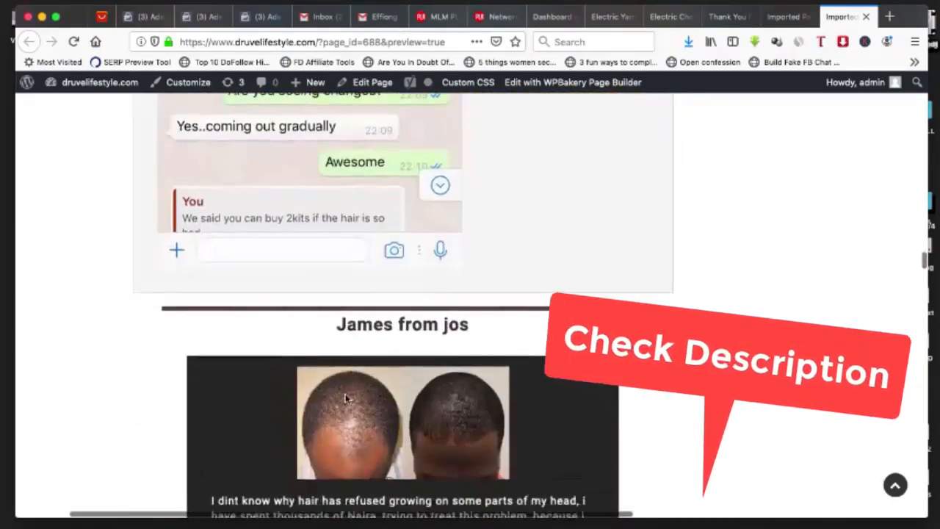
pyautogui.scroll(-20, 346, 399)
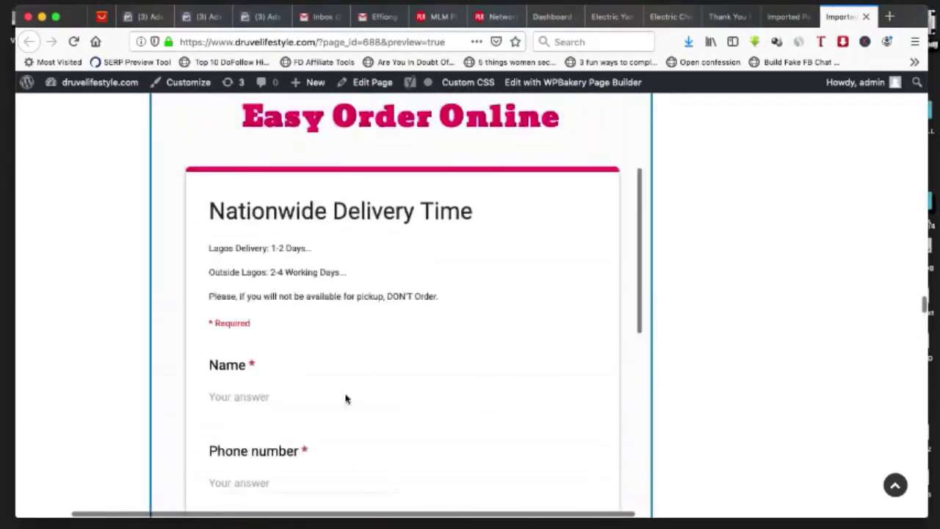
pyautogui.scroll(2, 360, 386)
pyautogui.scroll(-4, 342, 376)
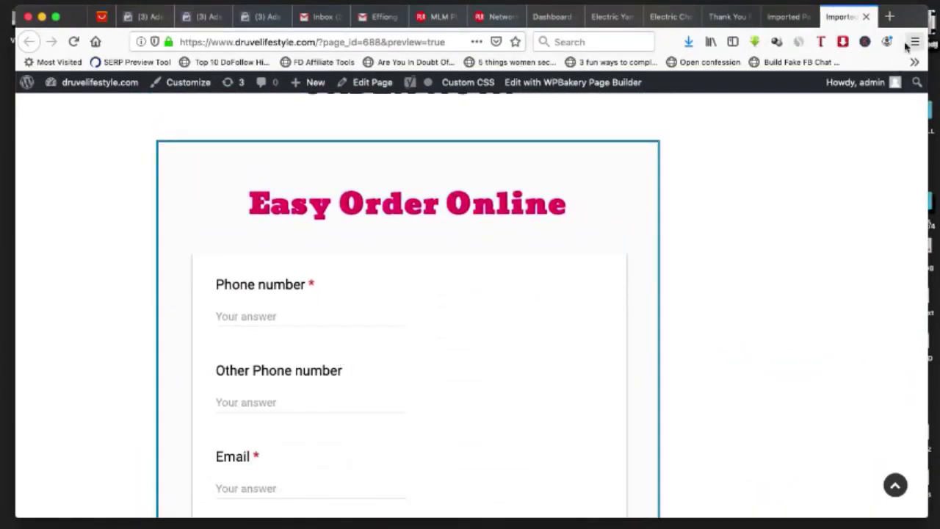
pyautogui.click(889, 16)
pyautogui.write('goog')
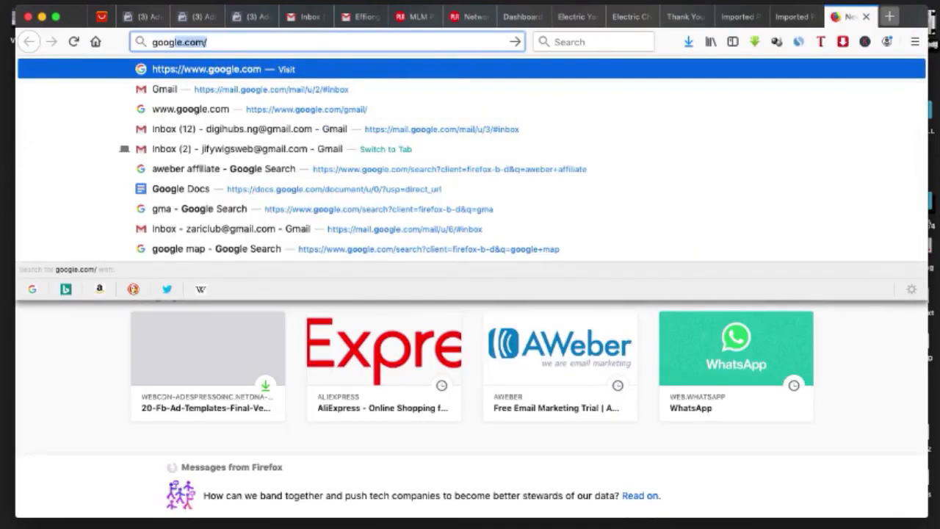
pyautogui.write('le form a')
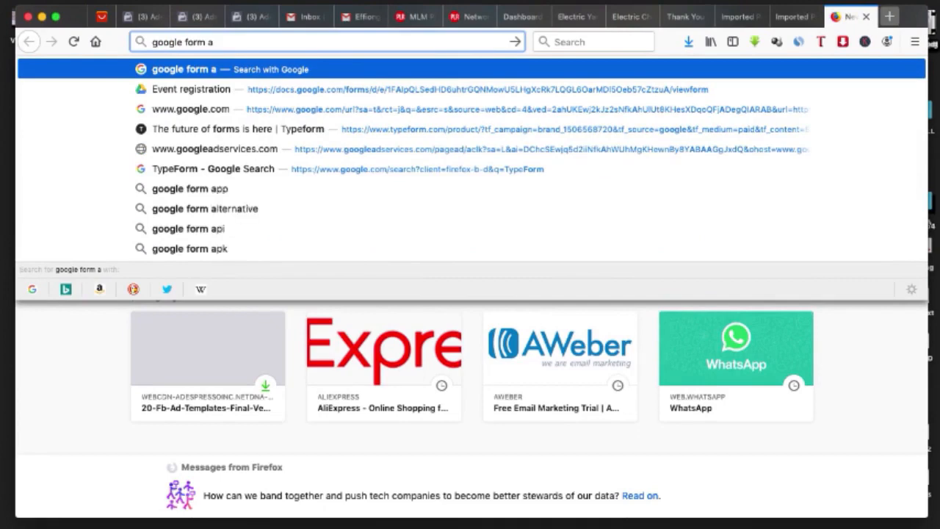
pyautogui.write('pp')
pyautogui.press('Return')
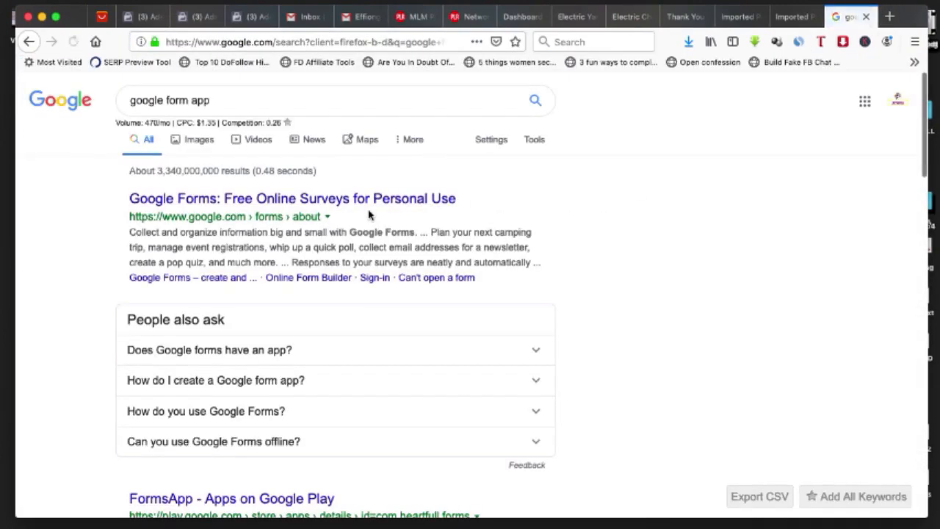
pyautogui.scroll(-5, 368, 215)
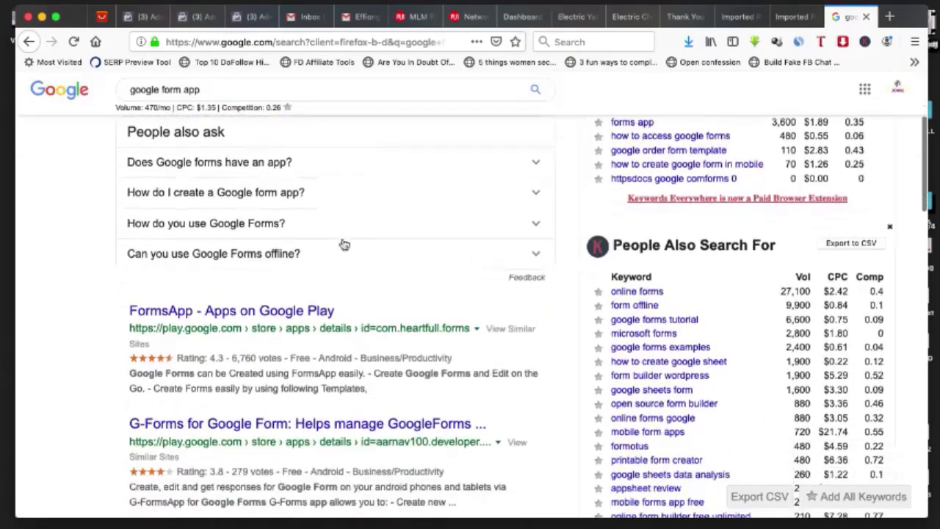
pyautogui.click(296, 309)
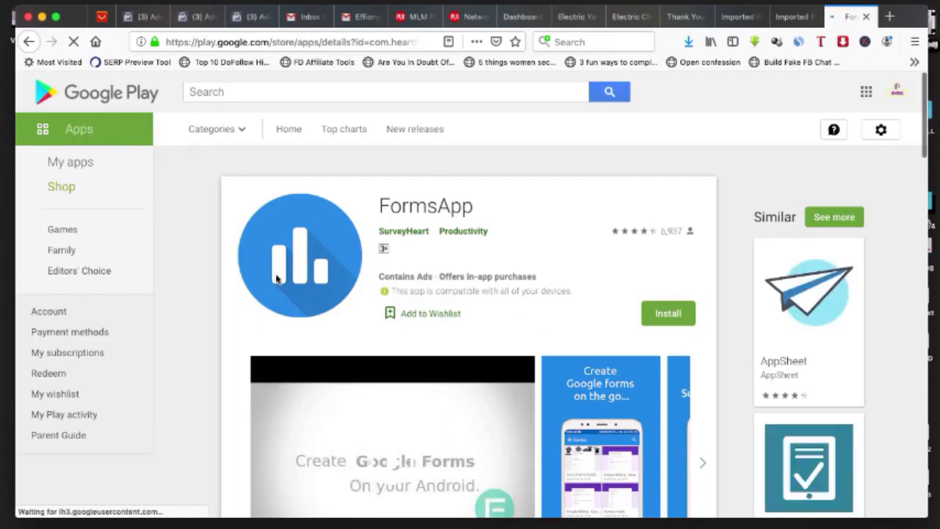
pyautogui.click(793, 16)
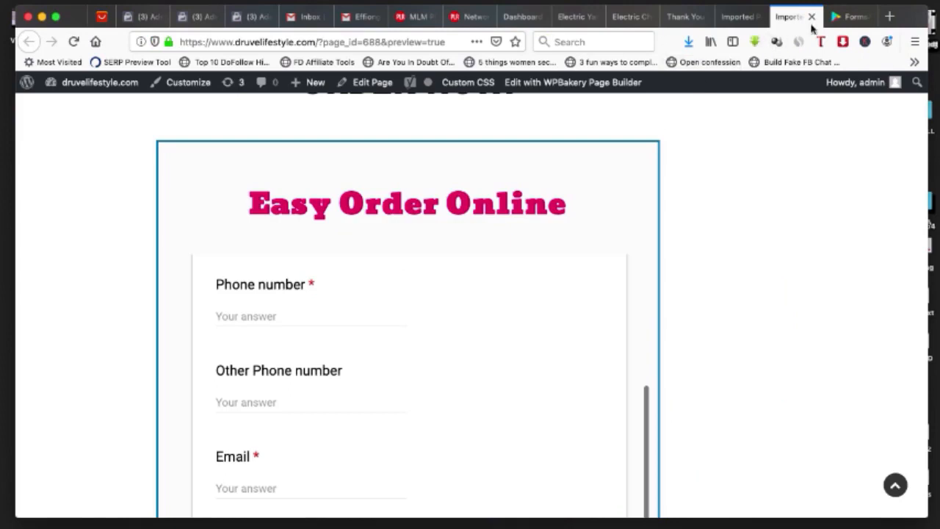
pyautogui.click(845, 16)
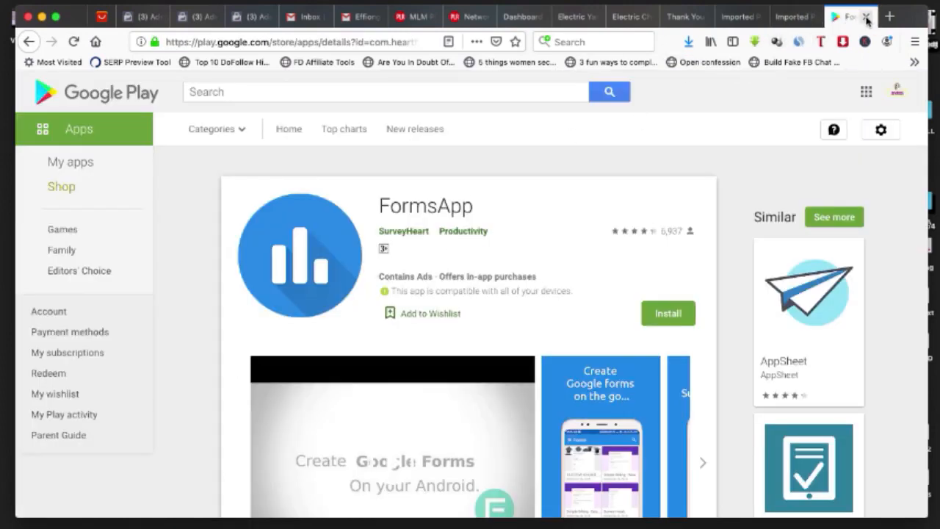
pyautogui.click(867, 17)
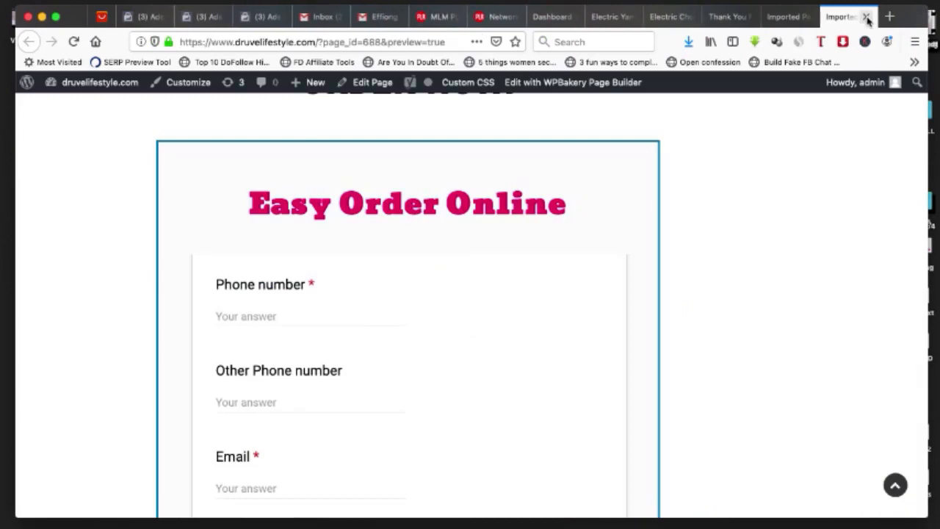
# Step: Close the order form preview and compare the Electric Yam Pounder and hair-oil pages
pyautogui.click(867, 17)
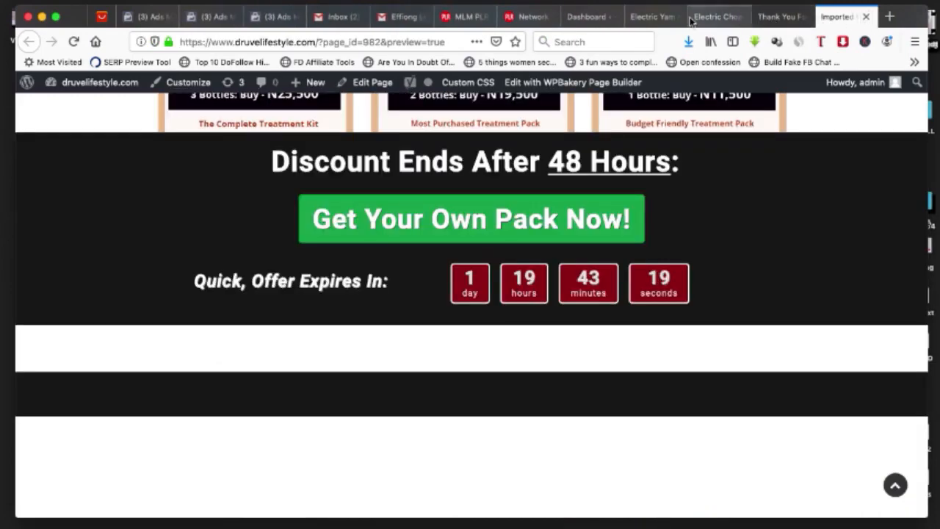
pyautogui.click(641, 18)
pyautogui.scroll(20, 423, 250)
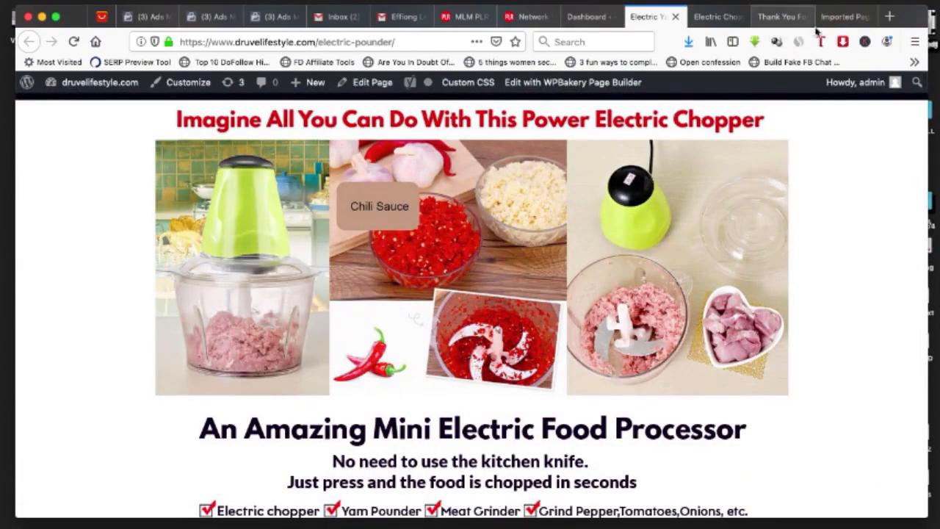
pyautogui.click(837, 17)
pyautogui.scroll(5, 552, 169)
pyautogui.scroll(15, 552, 170)
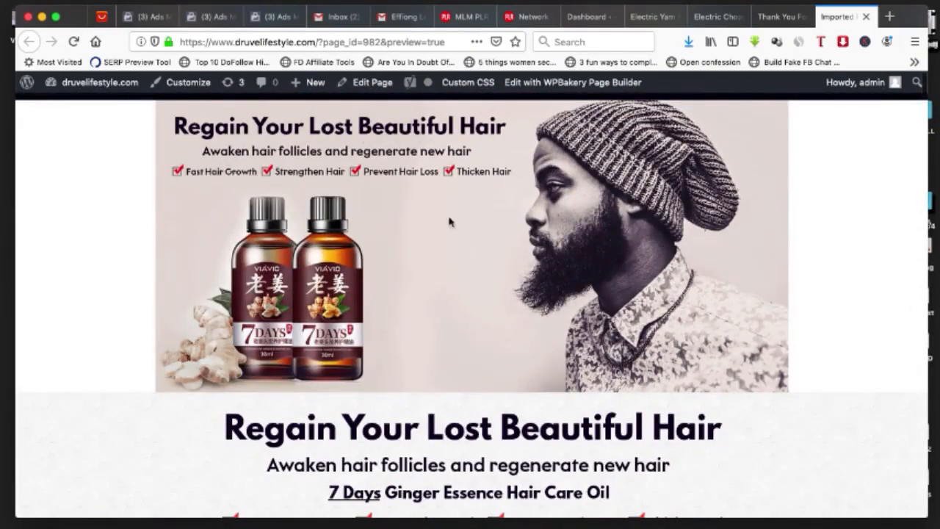
pyautogui.click(648, 18)
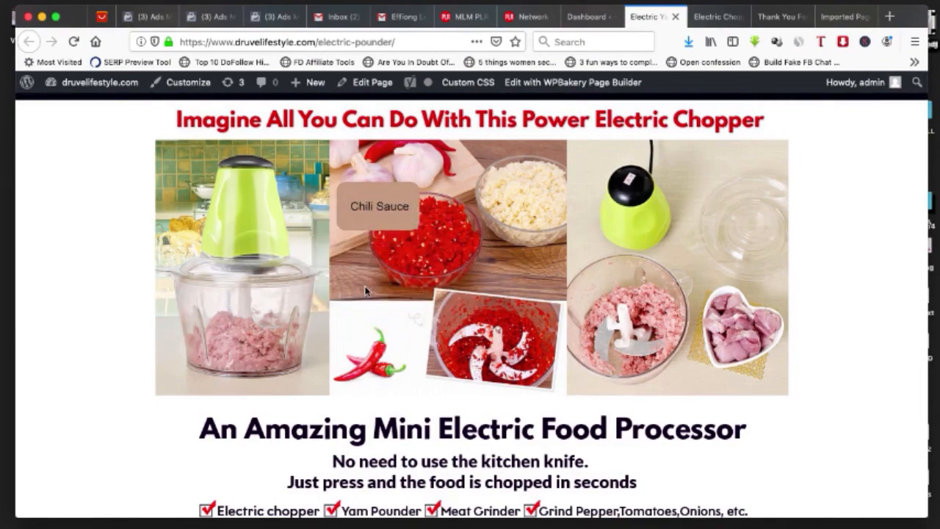
# Step: Select, then deselect, the red High Quality Material headline on the electric-pounder page
pyautogui.click(840, 16)
pyautogui.scroll(-3, 351, 371)
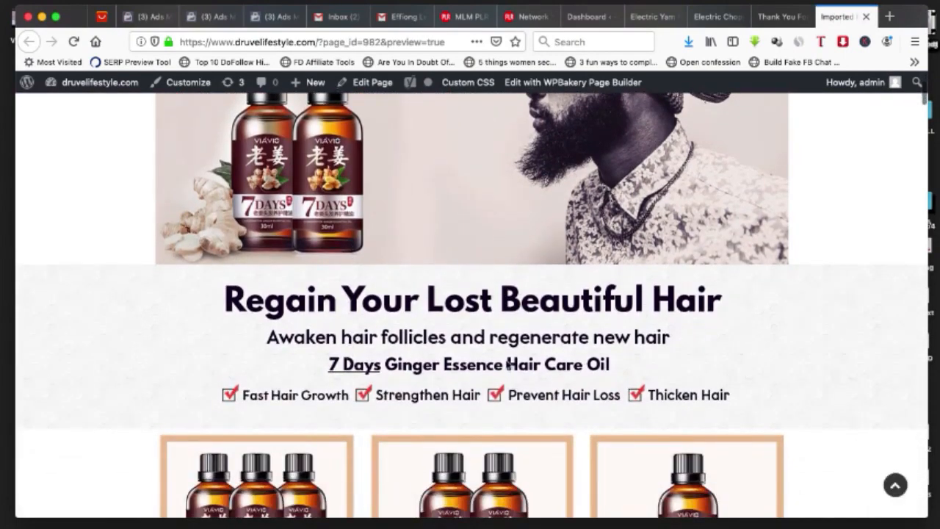
pyautogui.click(655, 19)
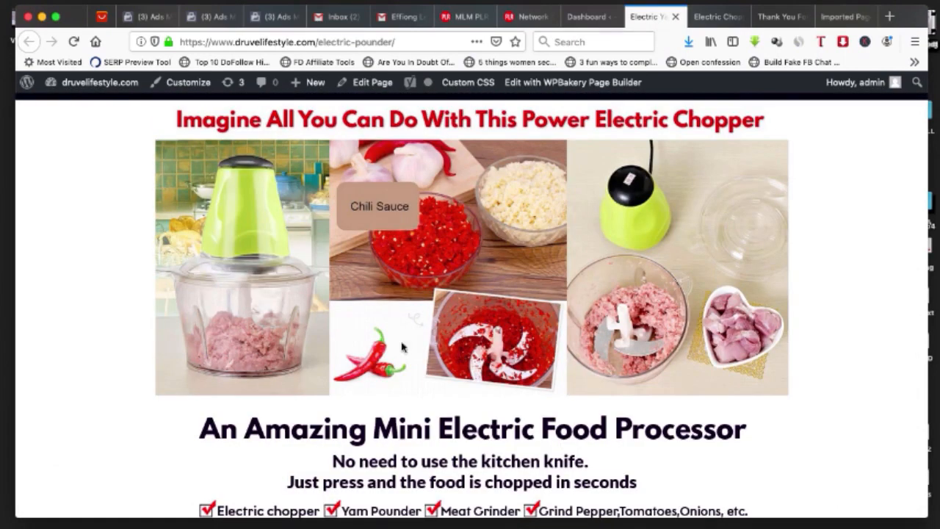
pyautogui.scroll(-4, 387, 404)
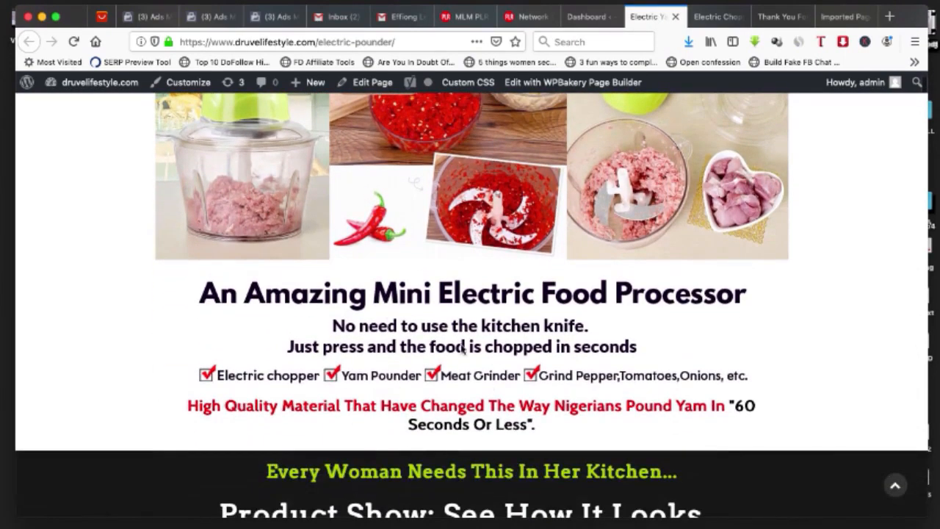
pyautogui.scroll(-2, 464, 348)
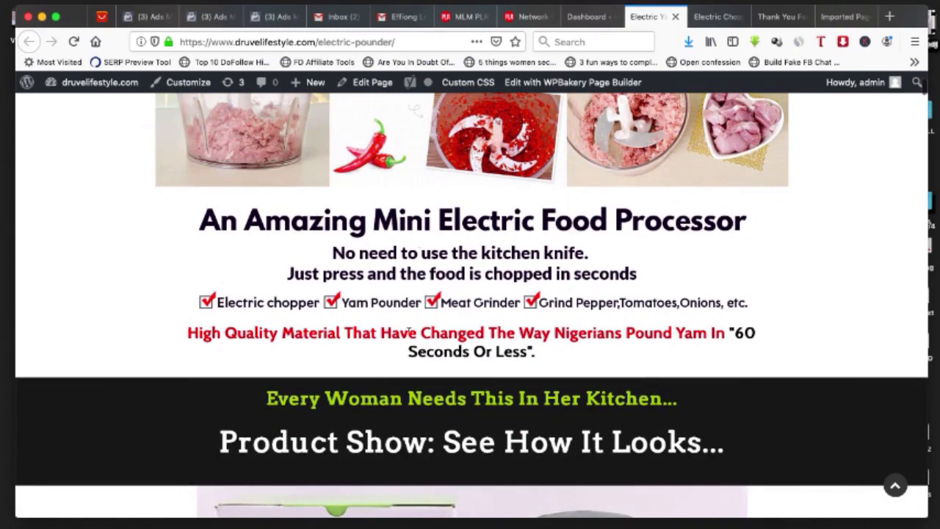
pyautogui.tripleClick(408, 332)
pyautogui.scroll(-4, 560, 276)
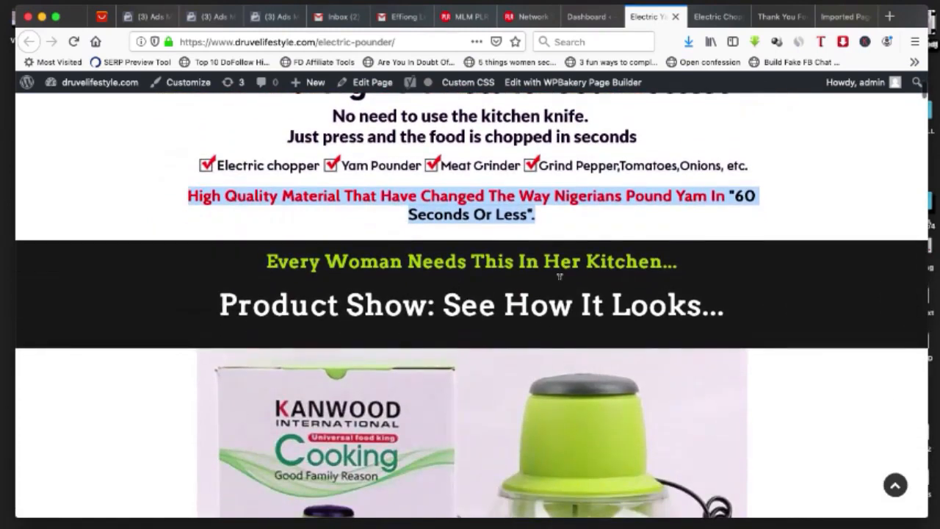
pyautogui.click(687, 274)
# Step: Compare with the hair pages, then scroll the Electric Yam Pounder page to its Product Show images
pyautogui.click(841, 16)
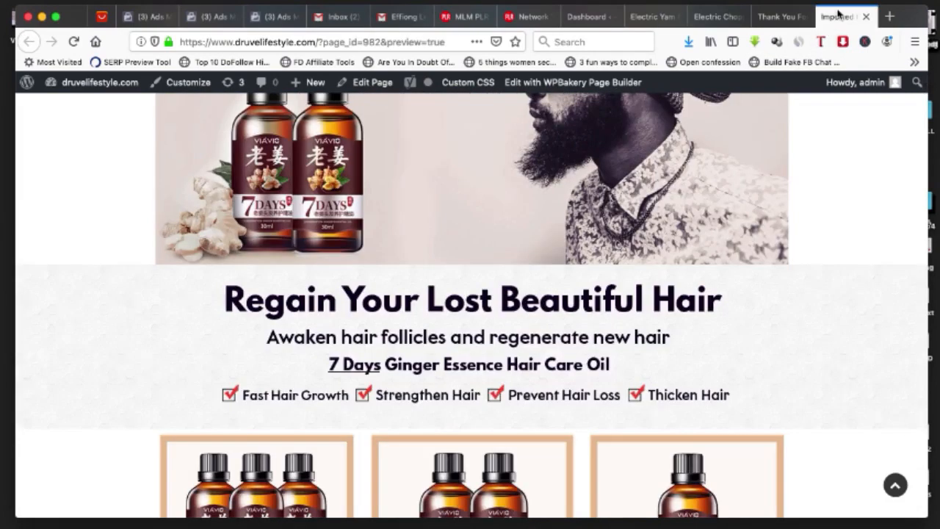
pyautogui.scroll(-1, 734, 324)
pyautogui.scroll(-10, 735, 323)
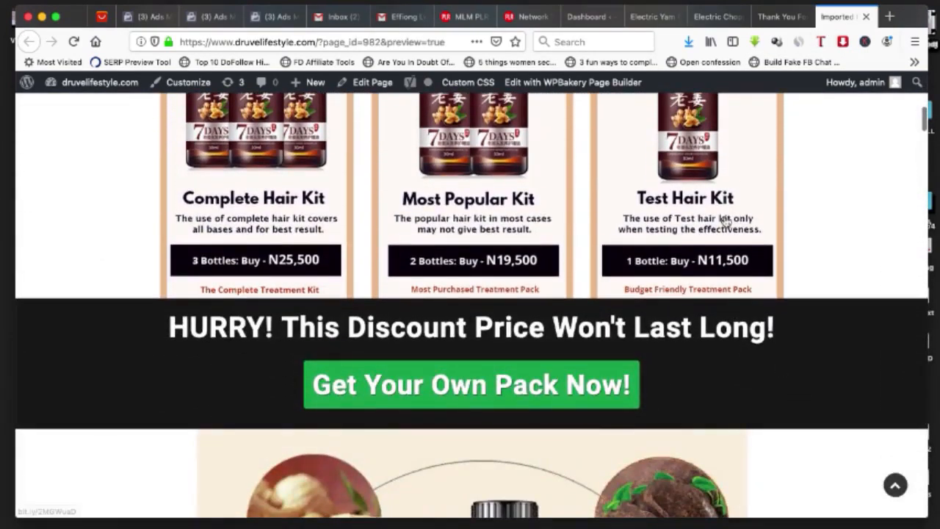
pyautogui.scroll(4, 526, 241)
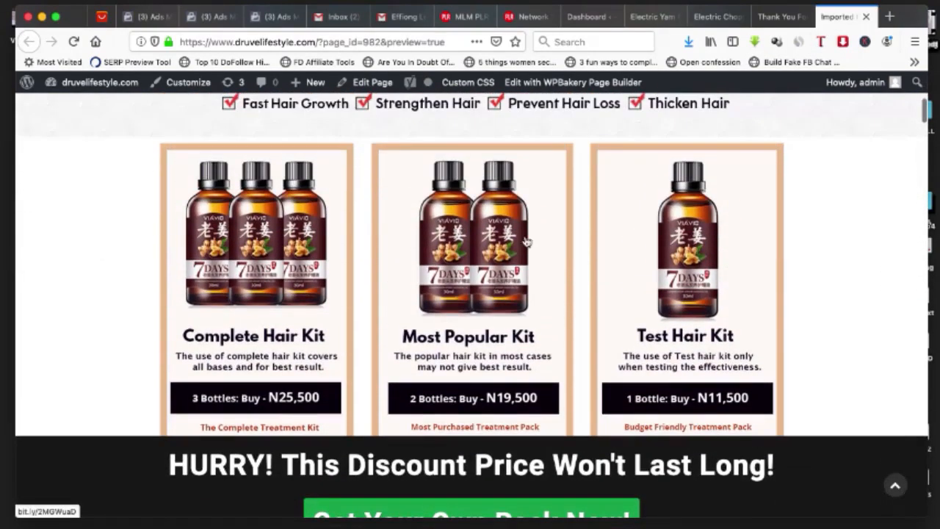
pyautogui.click(636, 26)
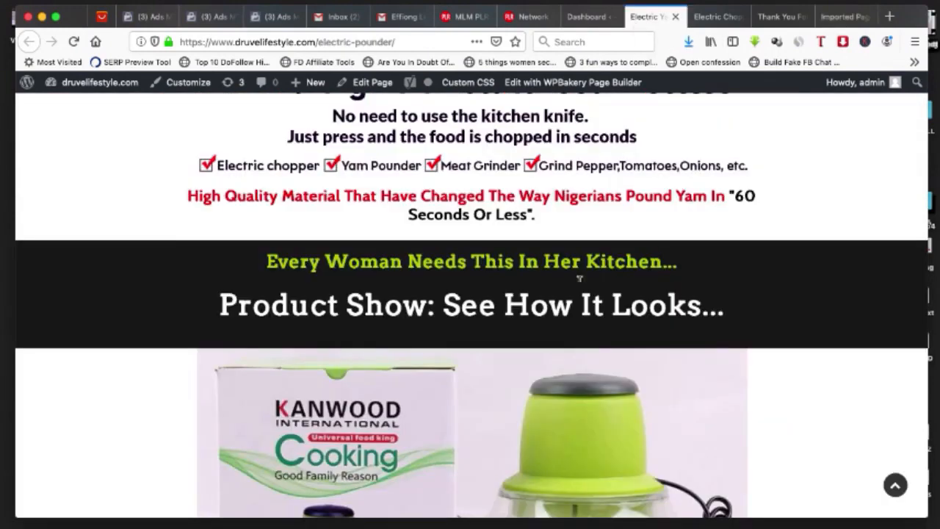
pyautogui.click(827, 22)
pyautogui.scroll(-2, 817, 317)
pyautogui.scroll(-1, 818, 317)
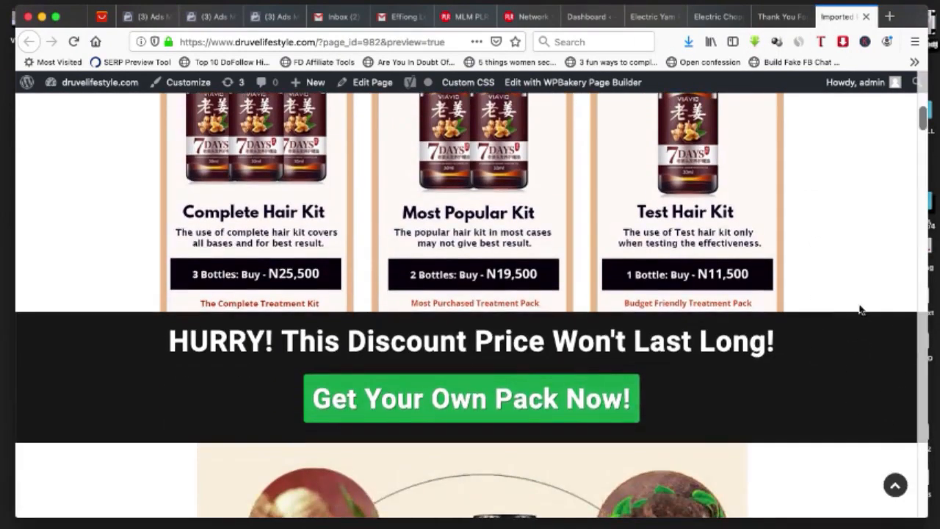
pyautogui.click(646, 16)
pyautogui.scroll(-3, 468, 319)
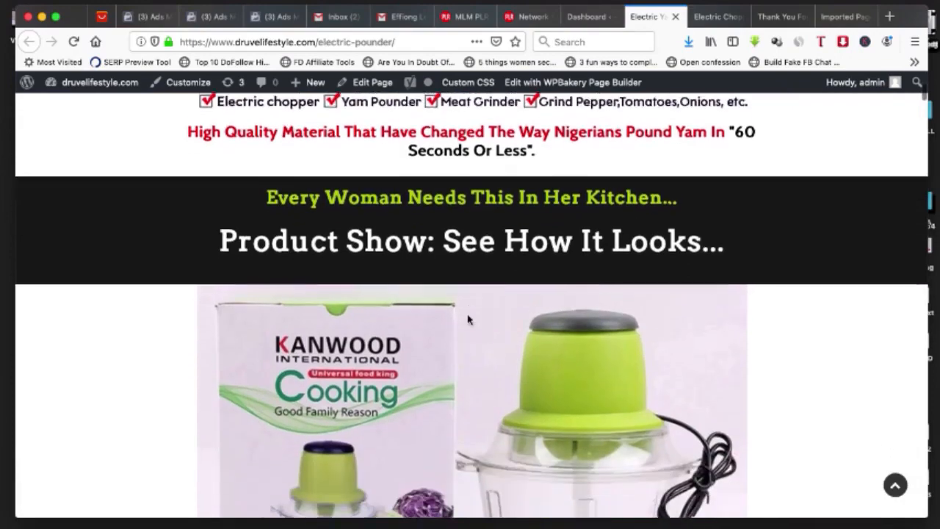
pyautogui.scroll(-5, 468, 319)
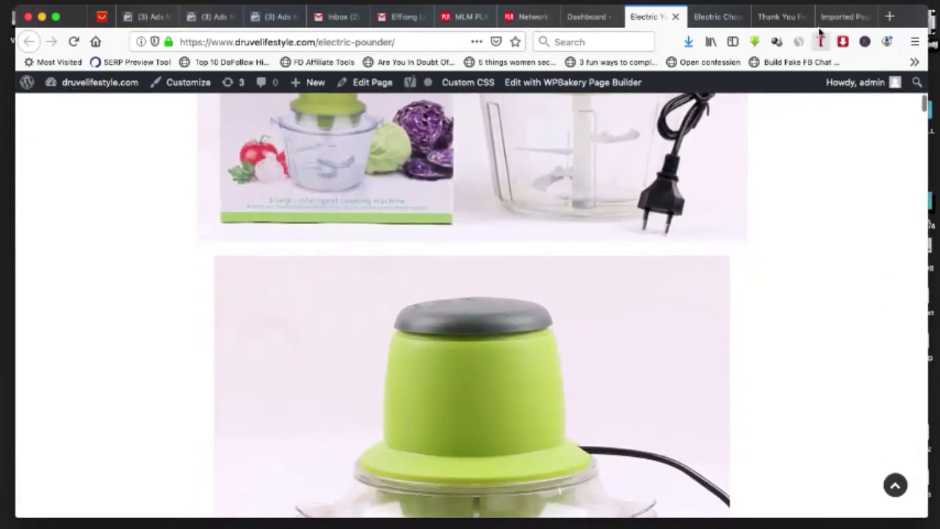
pyautogui.click(831, 23)
pyautogui.scroll(-10, 609, 328)
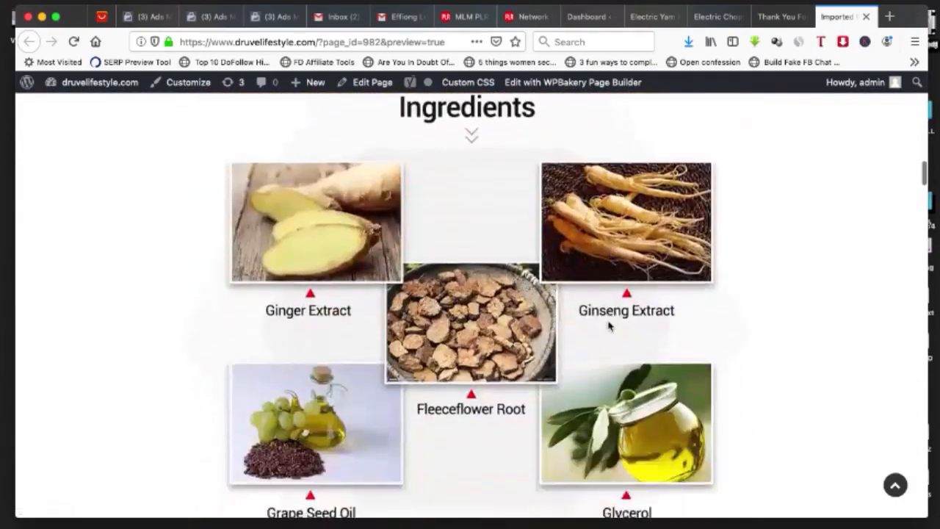
pyautogui.scroll(-4, 609, 326)
pyautogui.click(662, 17)
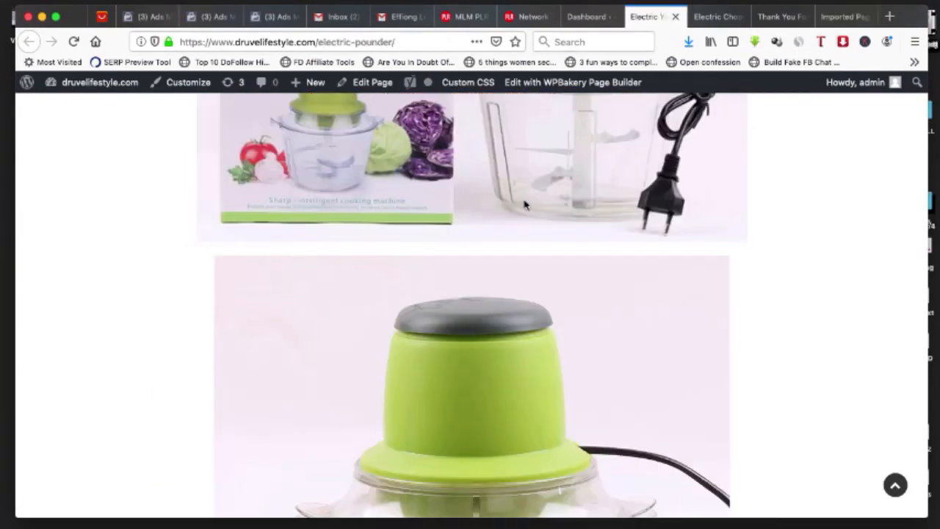
pyautogui.scroll(-15, 526, 205)
pyautogui.scroll(-15, 525, 205)
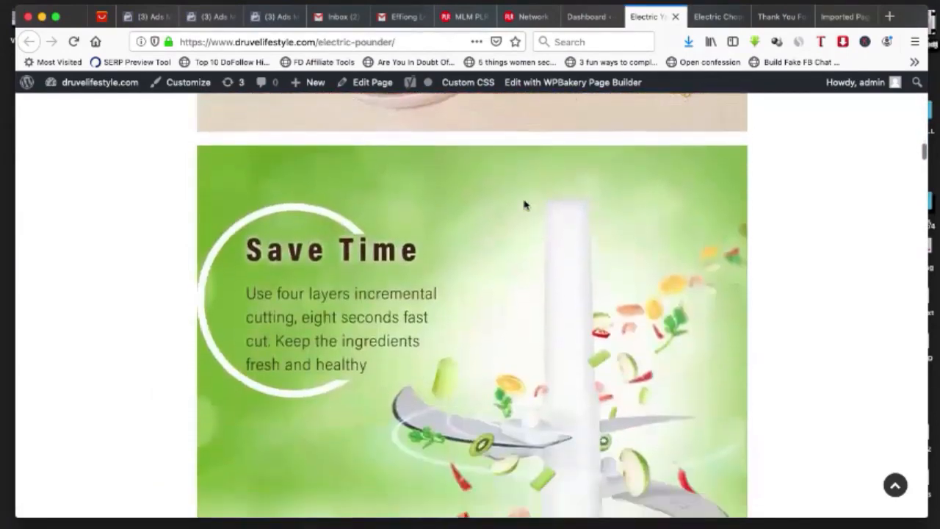
pyautogui.scroll(2, 524, 205)
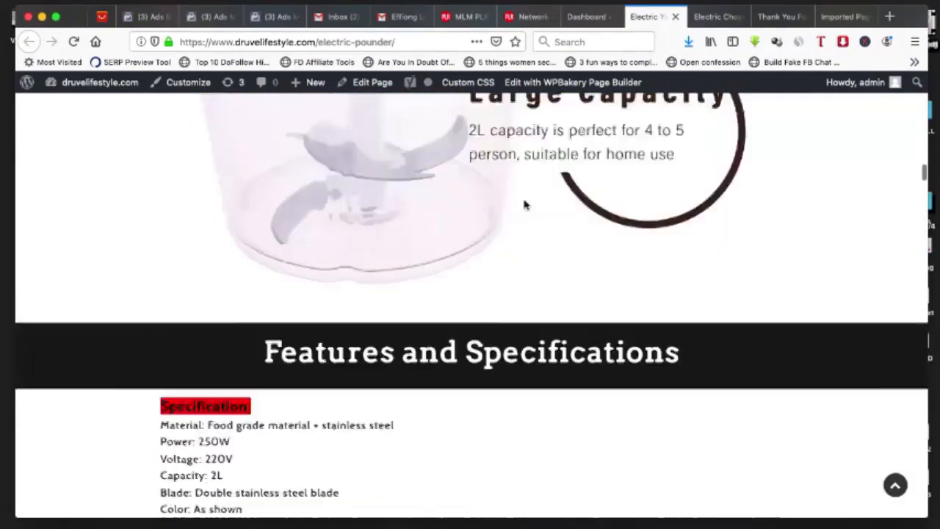
pyautogui.scroll(-6, 524, 204)
pyautogui.scroll(3, 239, 222)
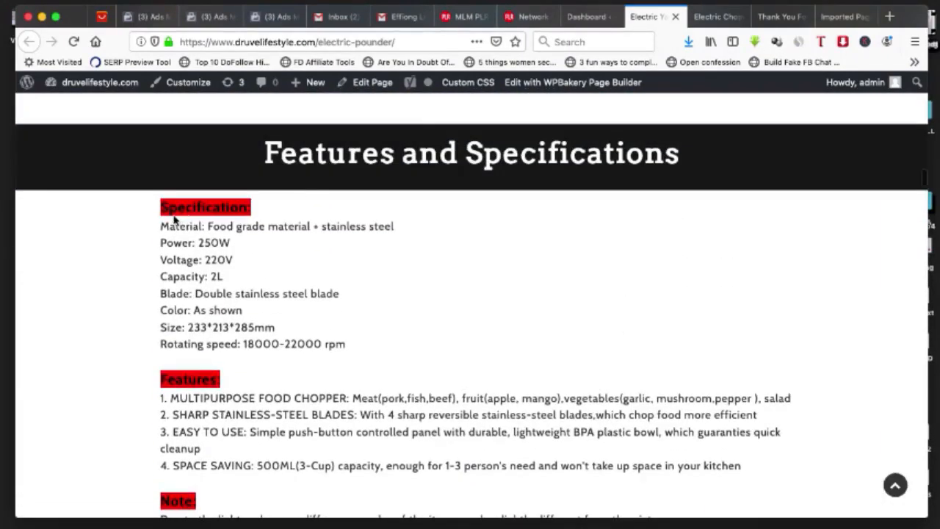
pyautogui.moveTo(157, 213); pyautogui.dragTo(401, 430)
pyautogui.scroll(-1, 409, 375)
pyautogui.scroll(-3, 409, 375)
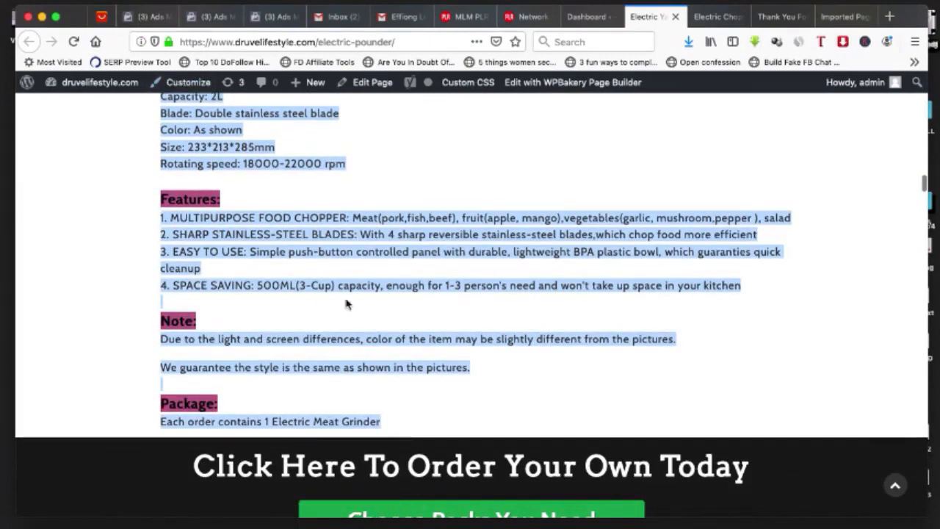
pyautogui.scroll(-7, 403, 229)
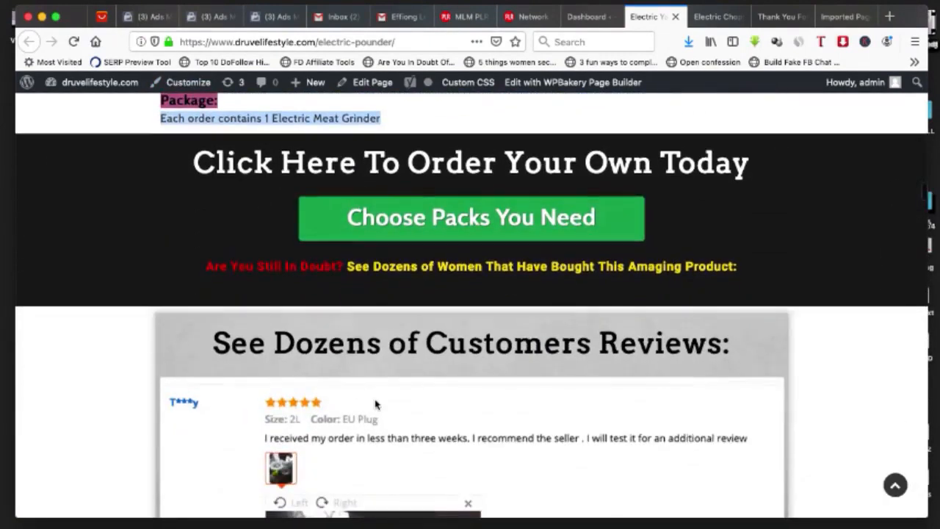
pyautogui.scroll(-4, 284, 273)
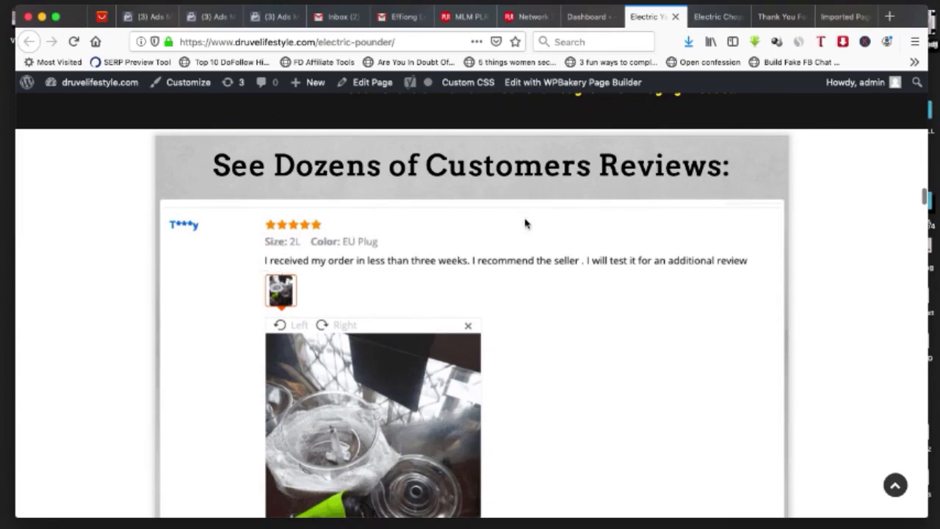
pyautogui.scroll(-3, 423, 307)
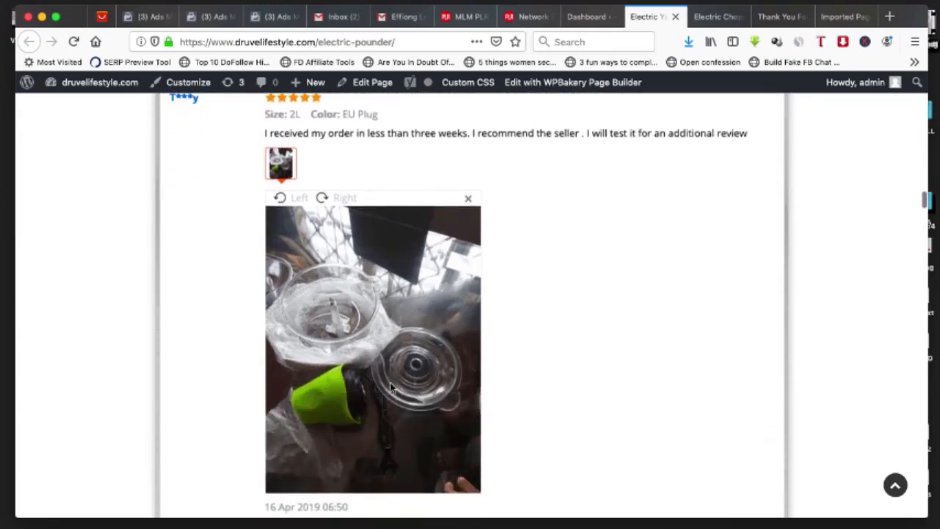
pyautogui.scroll(-10, 392, 389)
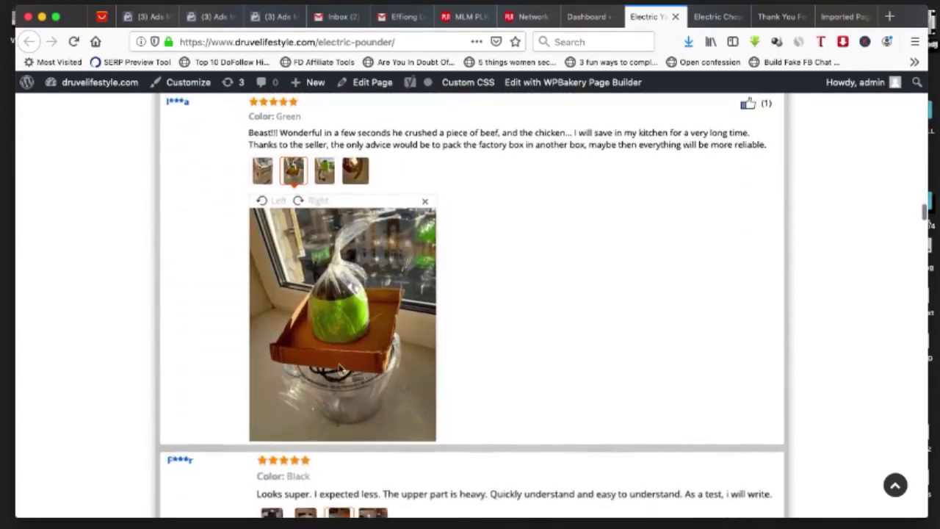
pyautogui.scroll(-6, 317, 307)
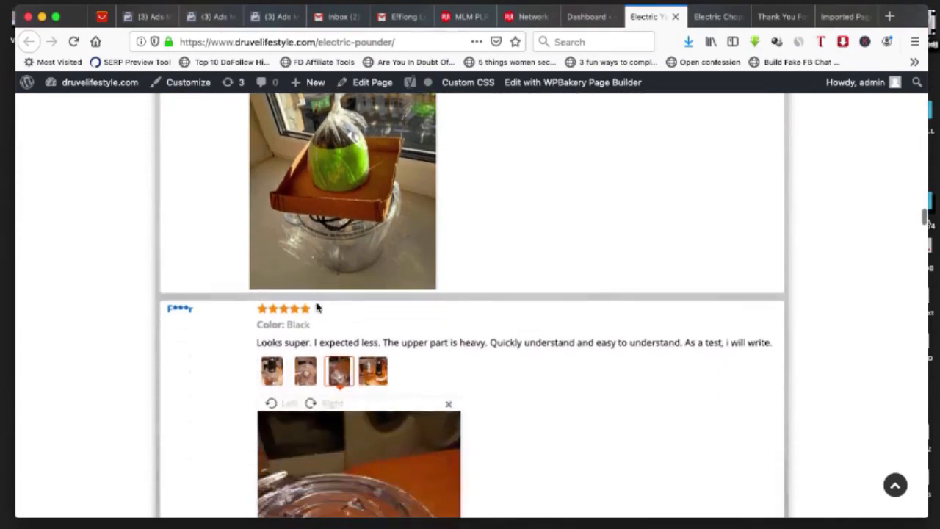
pyautogui.scroll(-13, 336, 388)
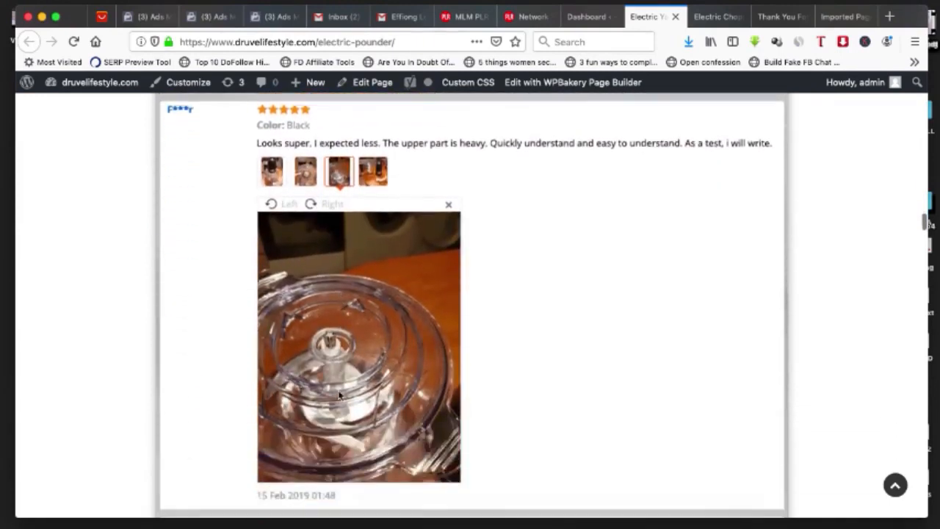
pyautogui.scroll(-17, 339, 395)
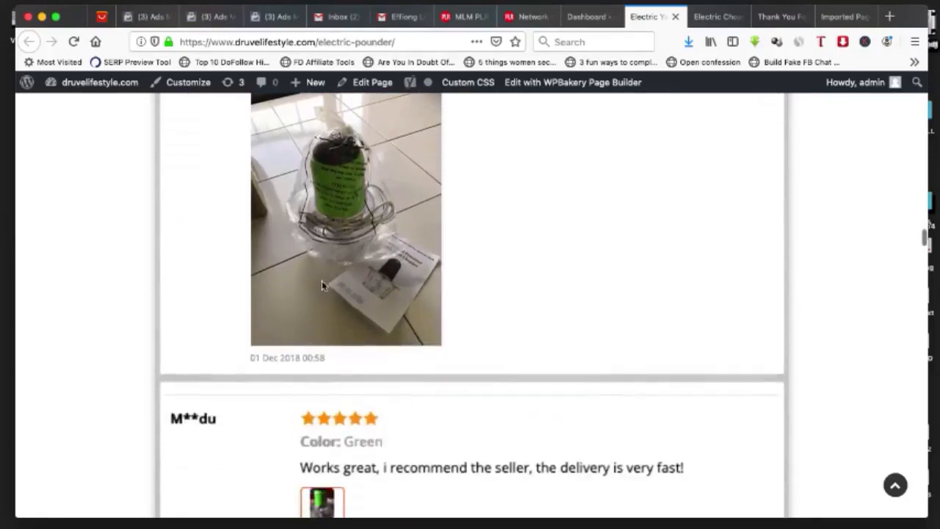
pyautogui.scroll(-18, 321, 282)
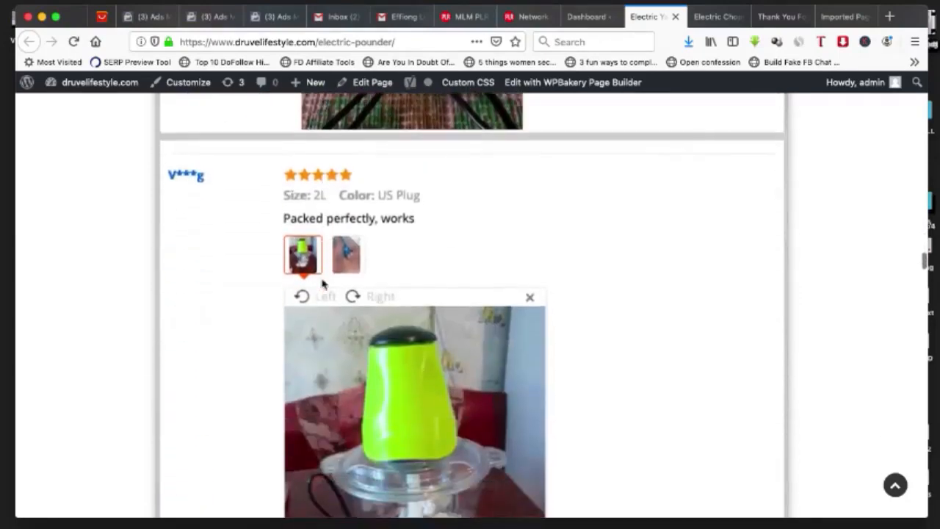
pyautogui.scroll(-9, 323, 284)
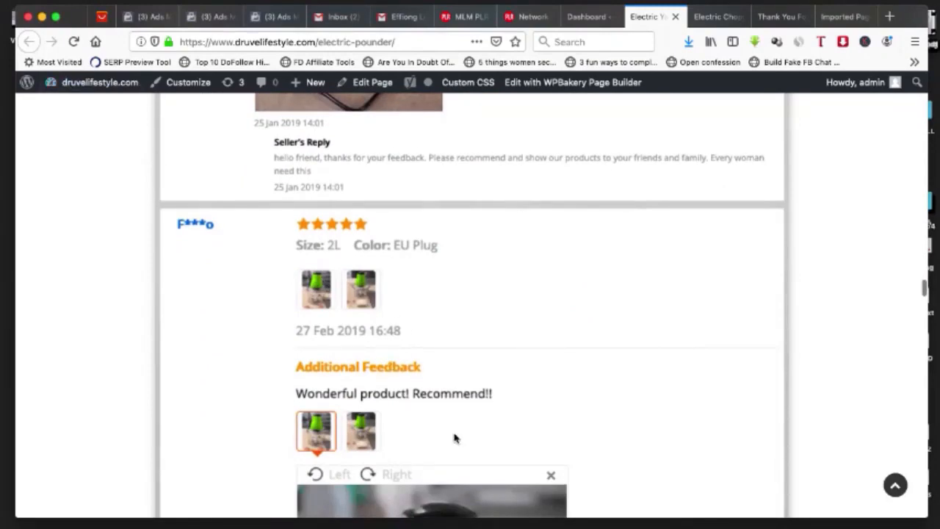
# Step: Load the AliExpress home page in the first tab, briefly checking the pounder review page
pyautogui.click(103, 17)
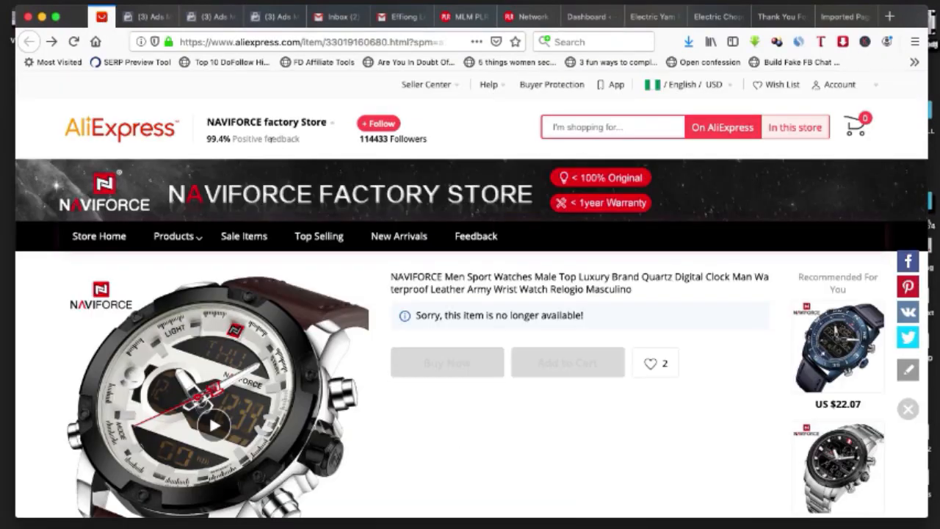
pyautogui.click(138, 127)
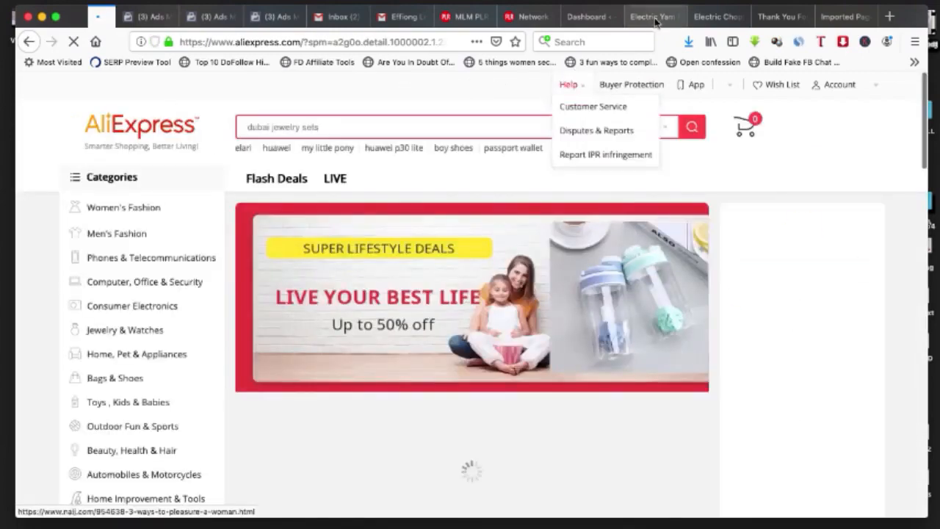
pyautogui.click(650, 17)
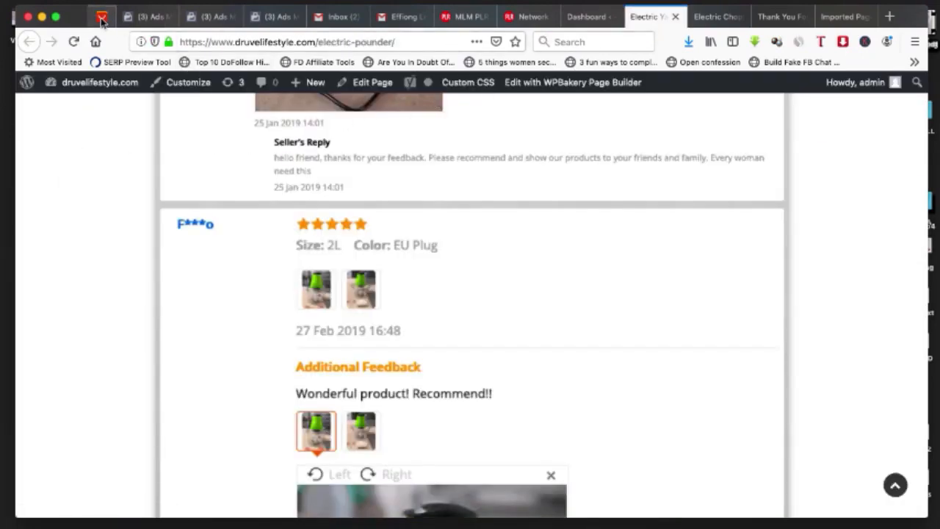
pyautogui.scroll(-15, 375, 269)
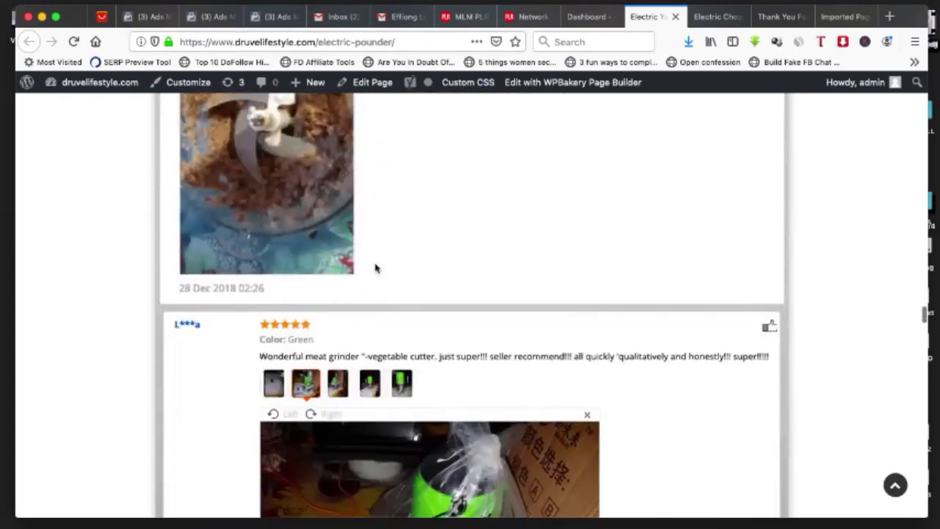
pyautogui.scroll(-10, 375, 269)
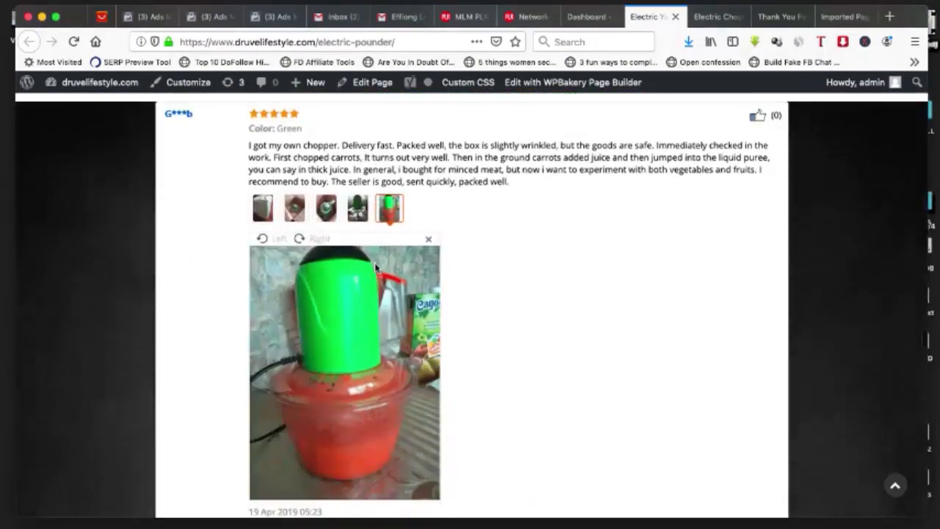
pyautogui.click(103, 21)
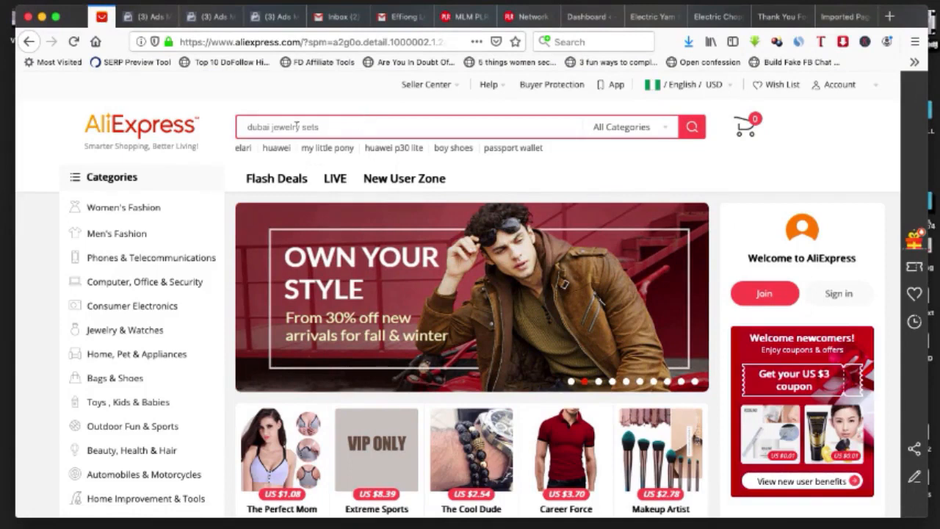
# Step: Search AliExpress for 'electric chopp' and sort the results by Orders
pyautogui.write('el')
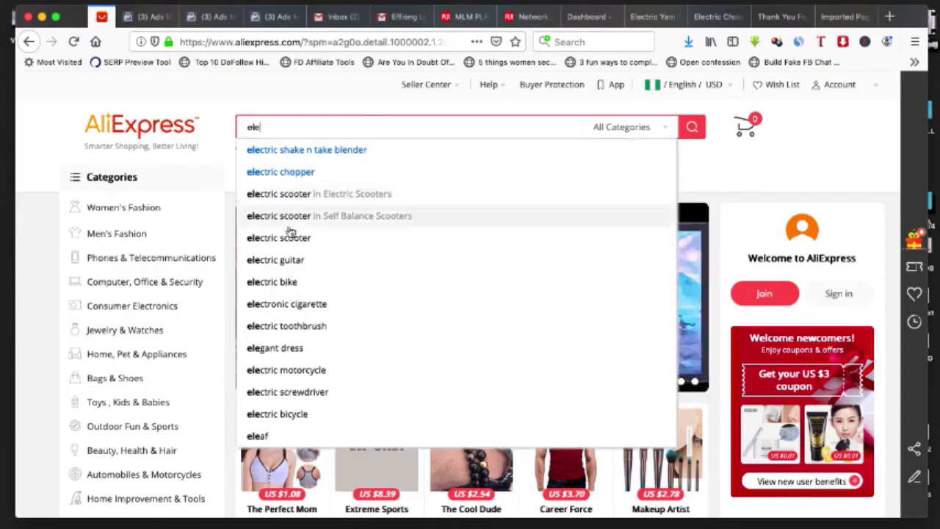
pyautogui.write('ec')
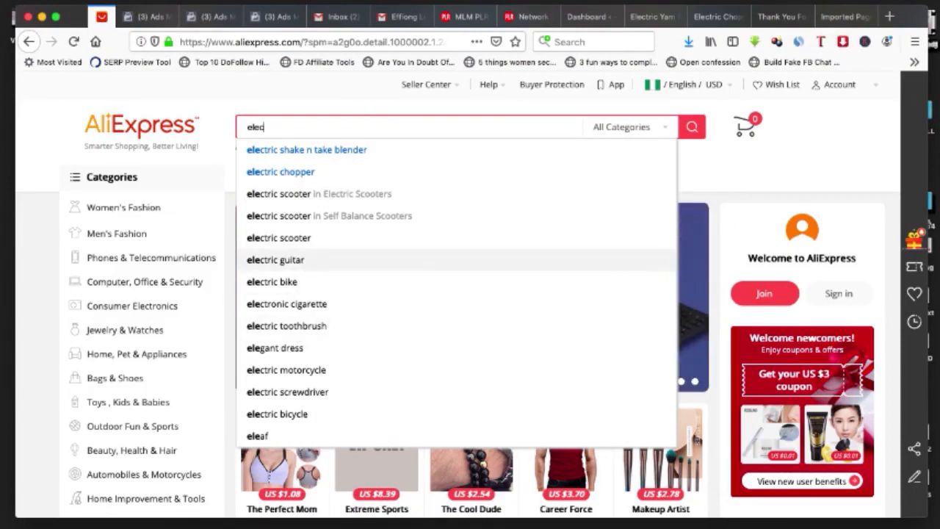
pyautogui.write('tric')
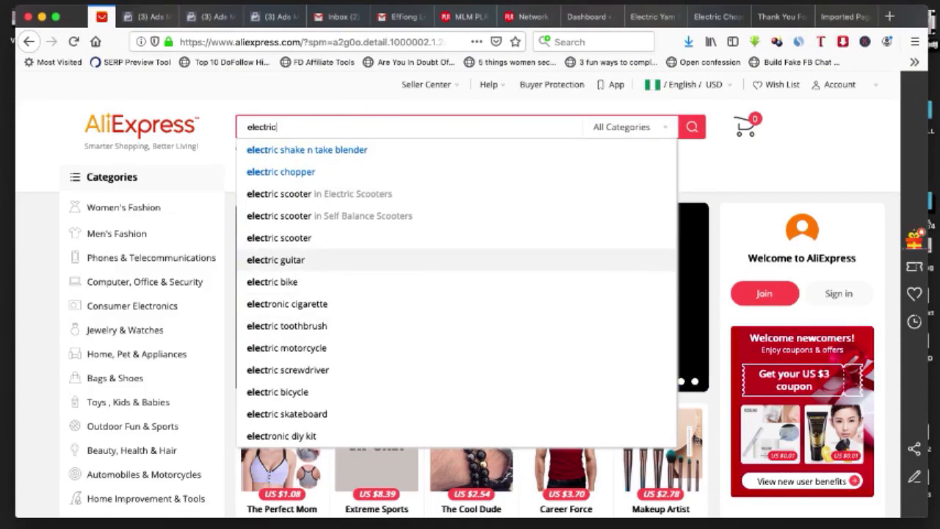
pyautogui.write(' chopp')
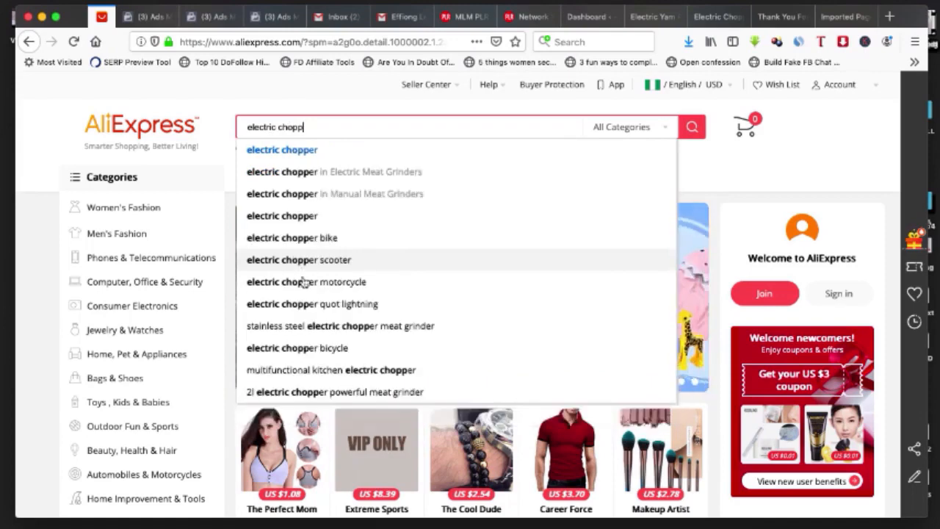
pyautogui.click(291, 152)
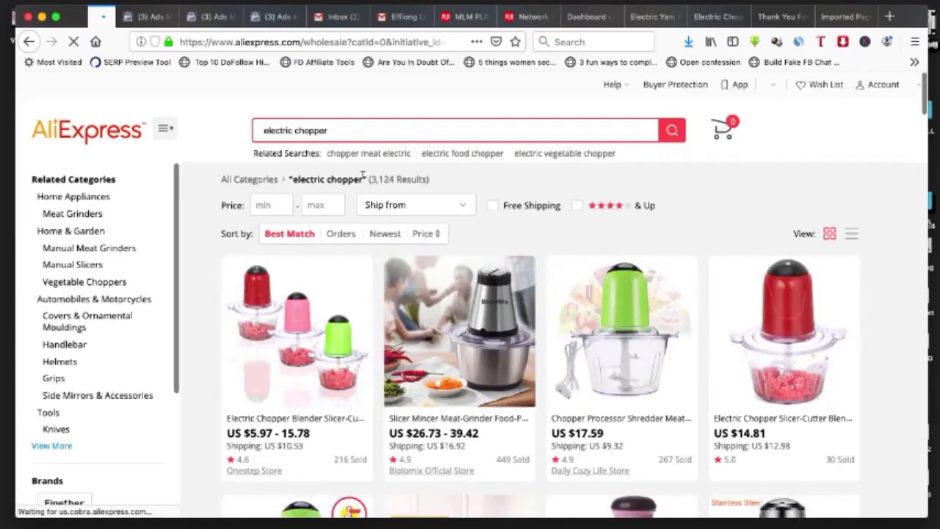
pyautogui.scroll(-1, 423, 350)
pyautogui.scroll(-3, 423, 351)
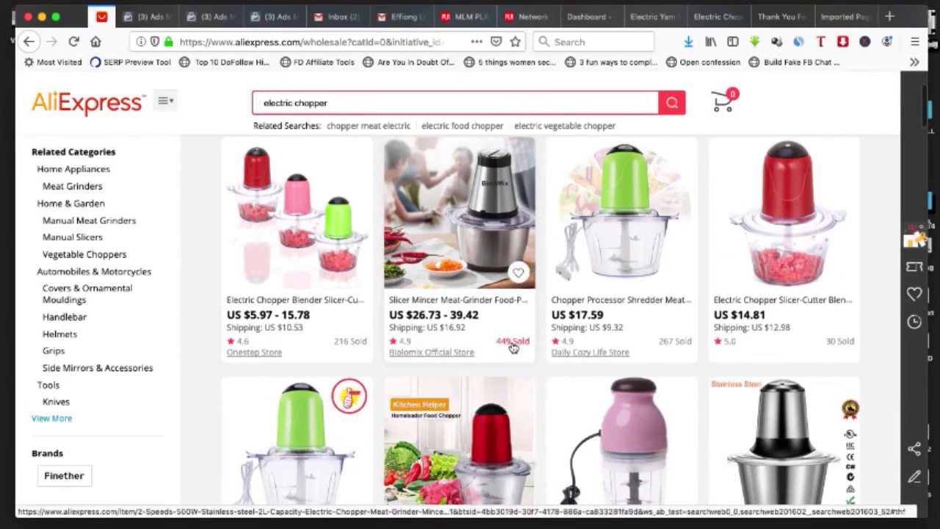
pyautogui.scroll(1, 396, 303)
pyautogui.scroll(3, 396, 303)
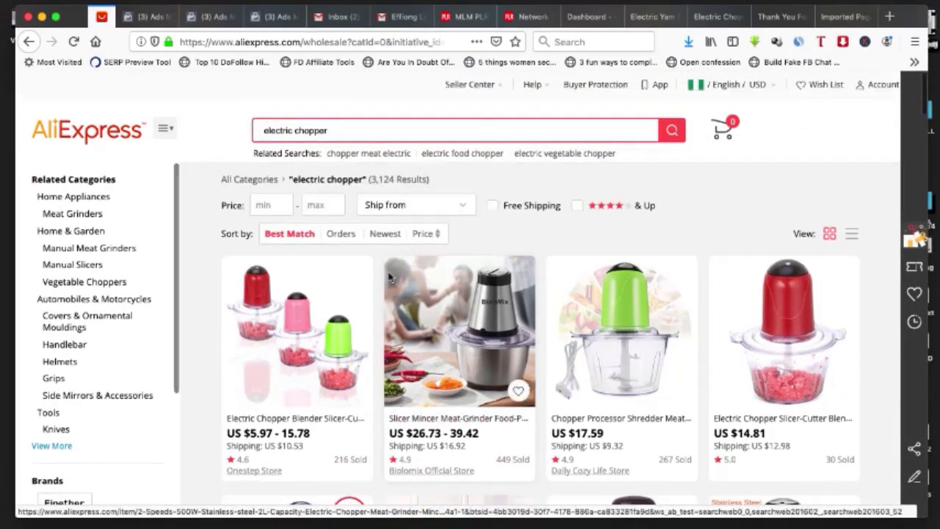
pyautogui.click(342, 233)
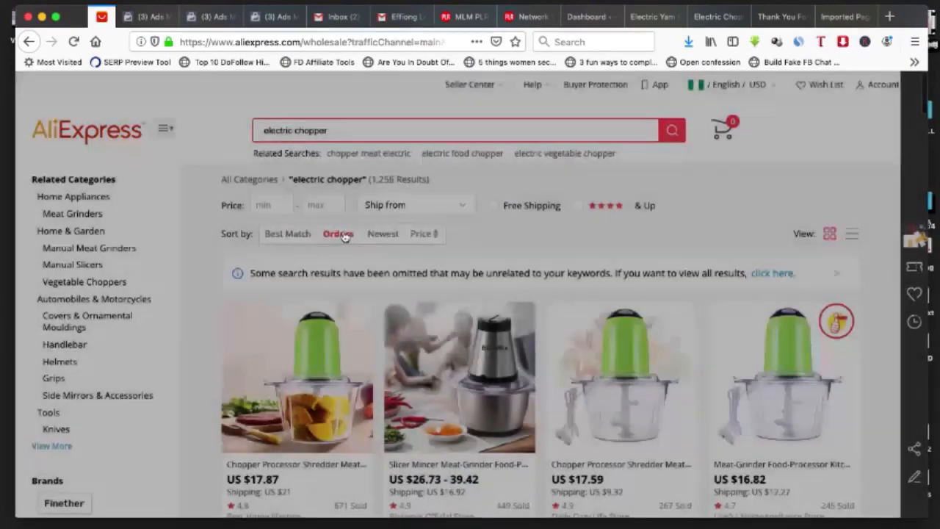
# Step: Open the top-selling green chopper in a new tab and switch to it
pyautogui.scroll(-3, 345, 235)
pyautogui.scroll(-2, 345, 235)
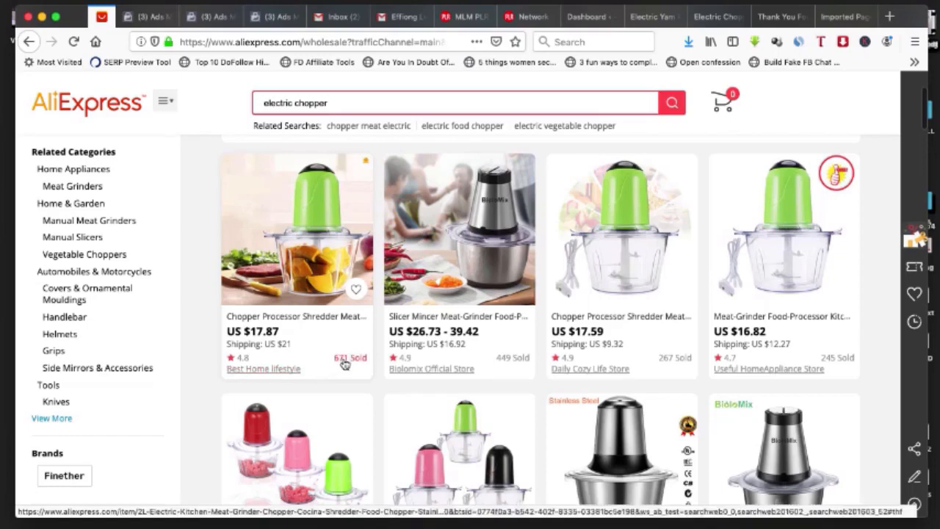
pyautogui.click(317, 236)
pyautogui.click(102, 17)
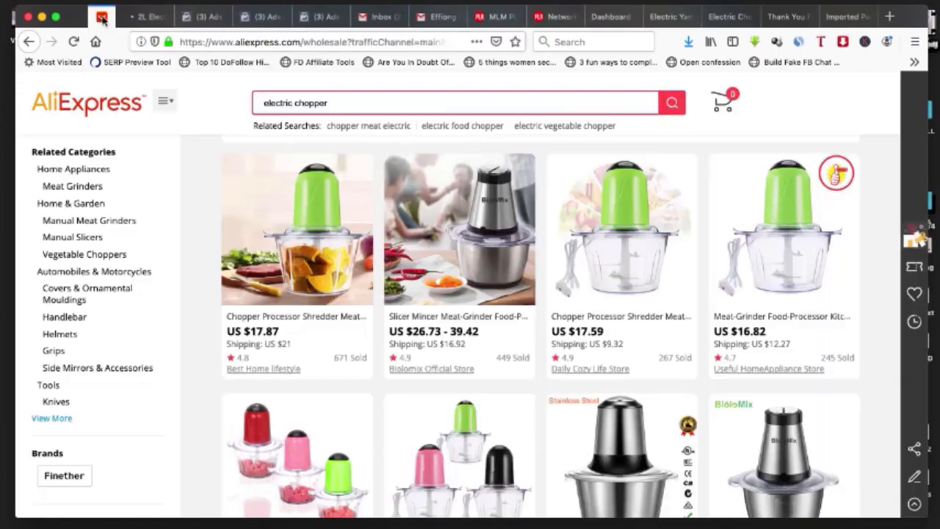
pyautogui.scroll(-3, 661, 270)
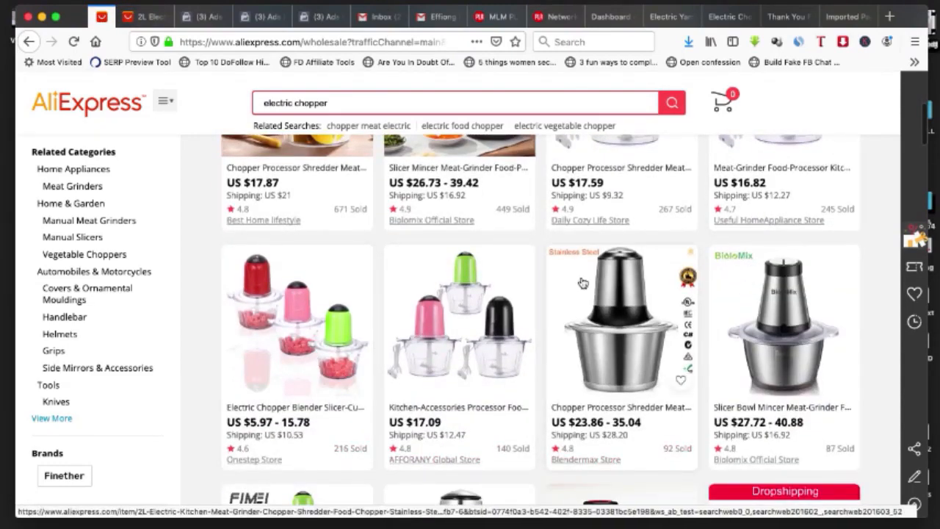
pyautogui.scroll(3, 582, 284)
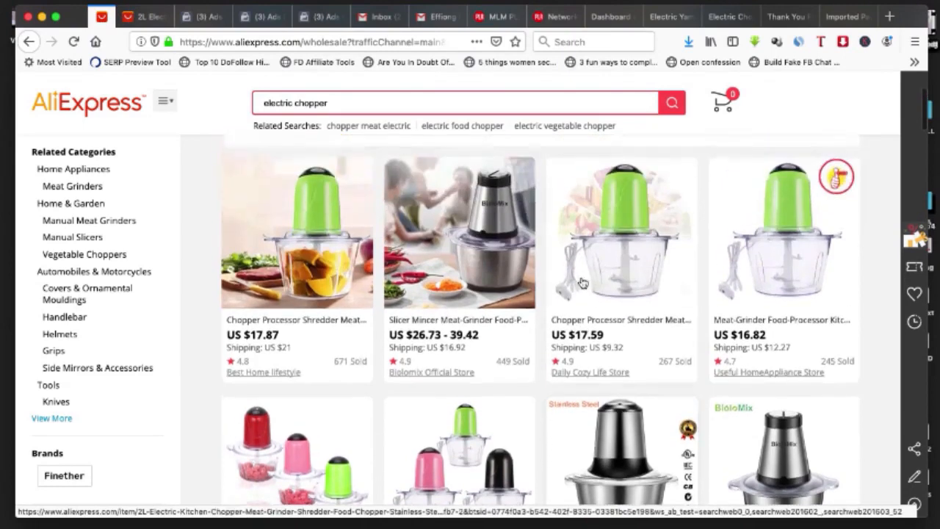
pyautogui.click(138, 23)
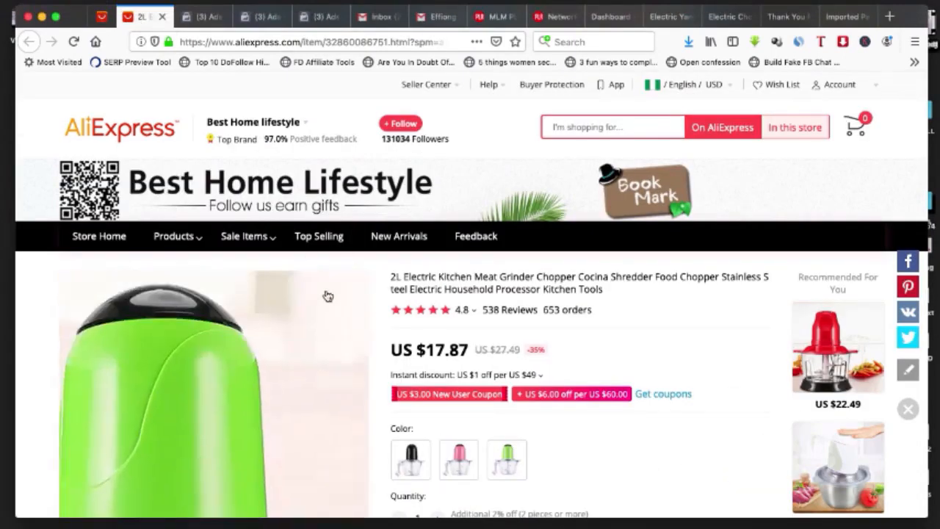
# Step: Look over the chopper's customer reviews, then show its Overview specs (220V/50Hz, 200W)
pyautogui.click(497, 315)
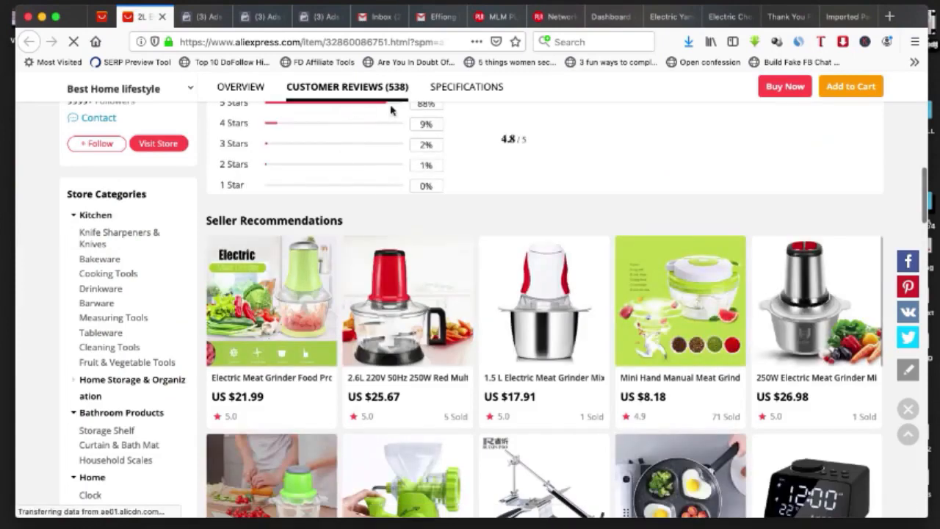
pyautogui.scroll(3, 429, 261)
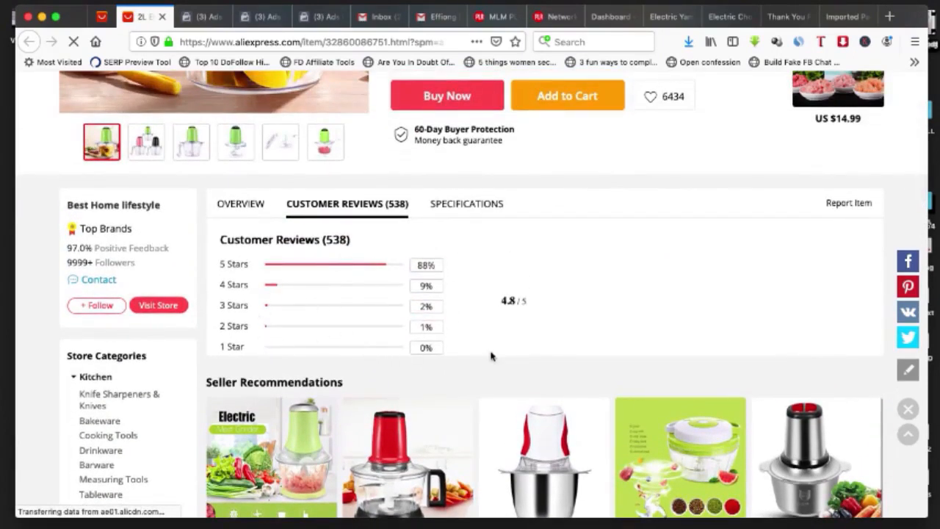
pyautogui.scroll(-10, 491, 356)
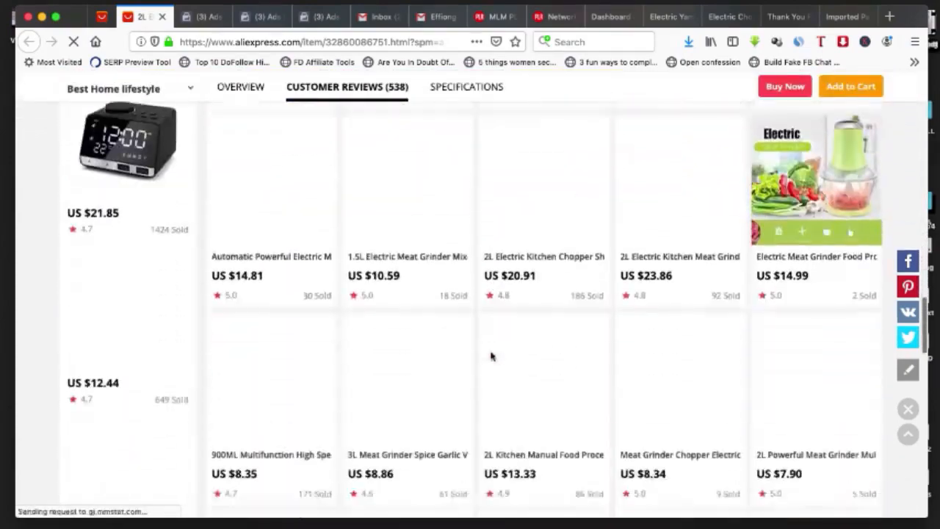
pyautogui.scroll(-10, 492, 356)
pyautogui.scroll(14, 492, 356)
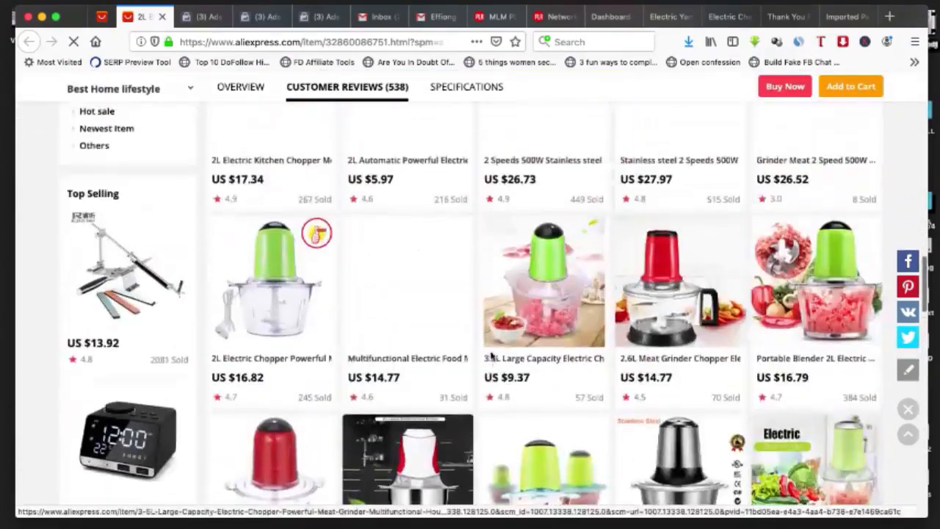
pyautogui.scroll(10, 492, 356)
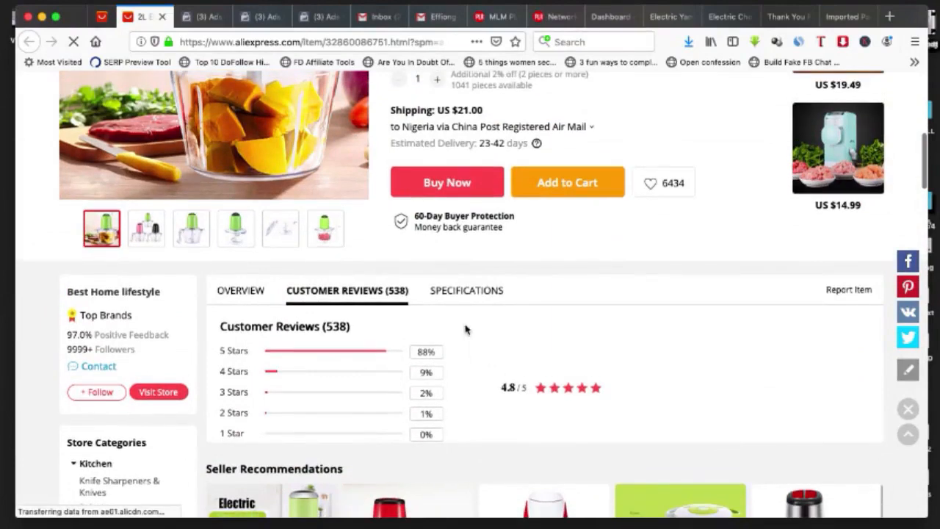
pyautogui.click(235, 293)
# Step: Return to the Customer Reviews list and enlarge one review's third photo
pyautogui.scroll(-3, 360, 313)
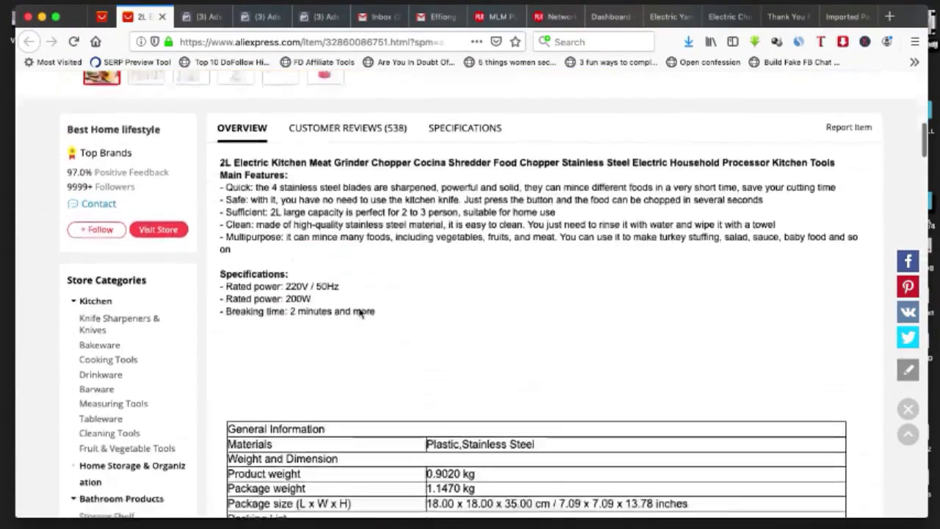
pyautogui.click(342, 90)
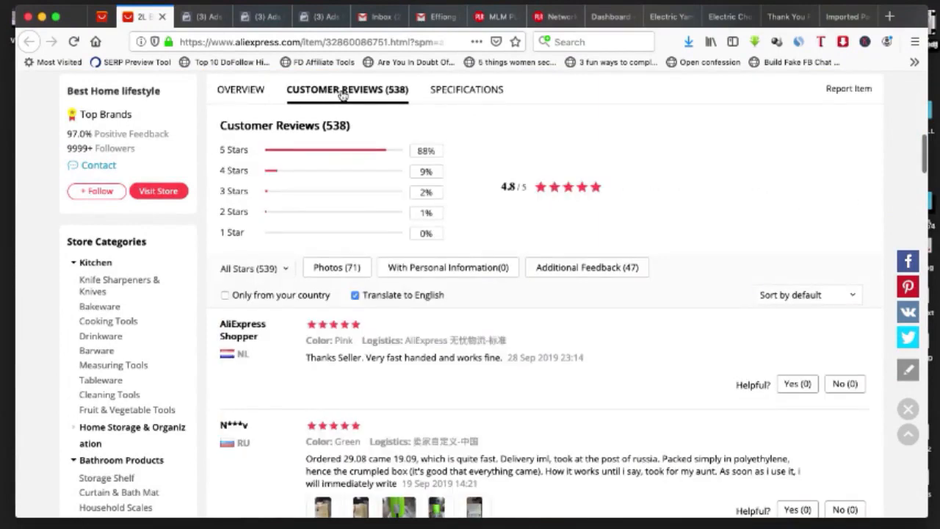
pyautogui.scroll(-2, 387, 255)
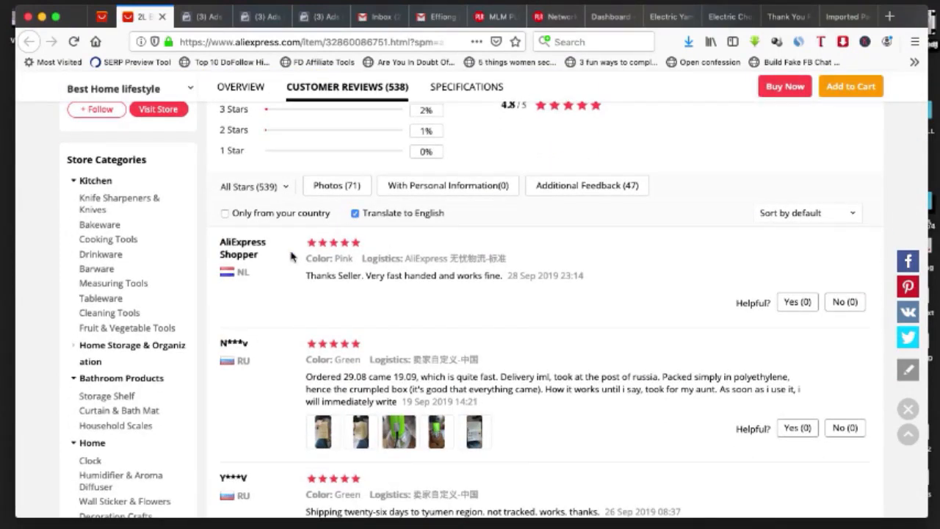
pyautogui.scroll(-2, 290, 255)
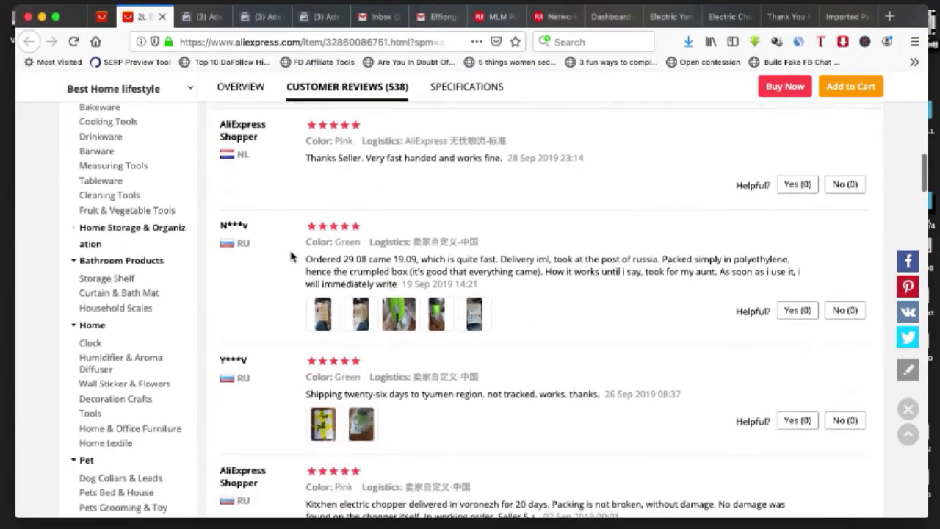
pyautogui.scroll(1, 290, 255)
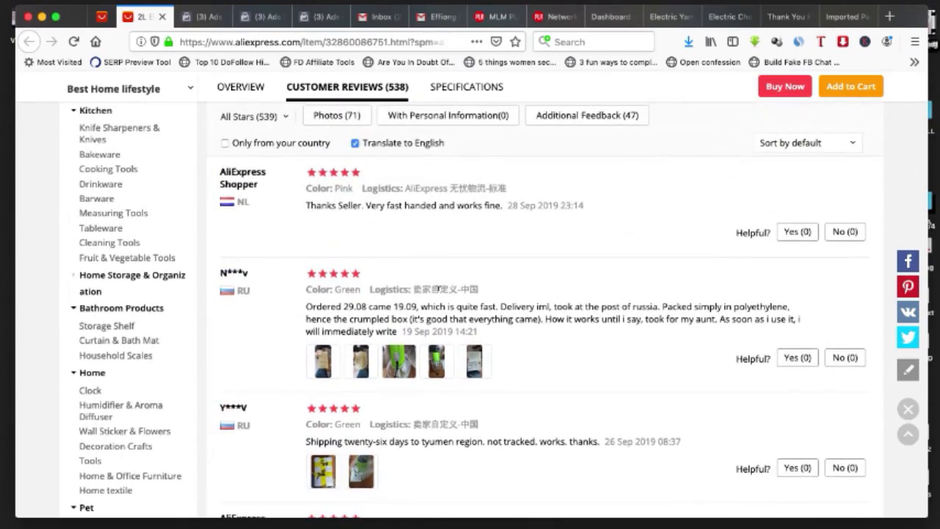
pyautogui.click(398, 361)
# Step: Step through that review's photos of the box, green chopper and instruction leaflet
pyautogui.scroll(-3, 387, 364)
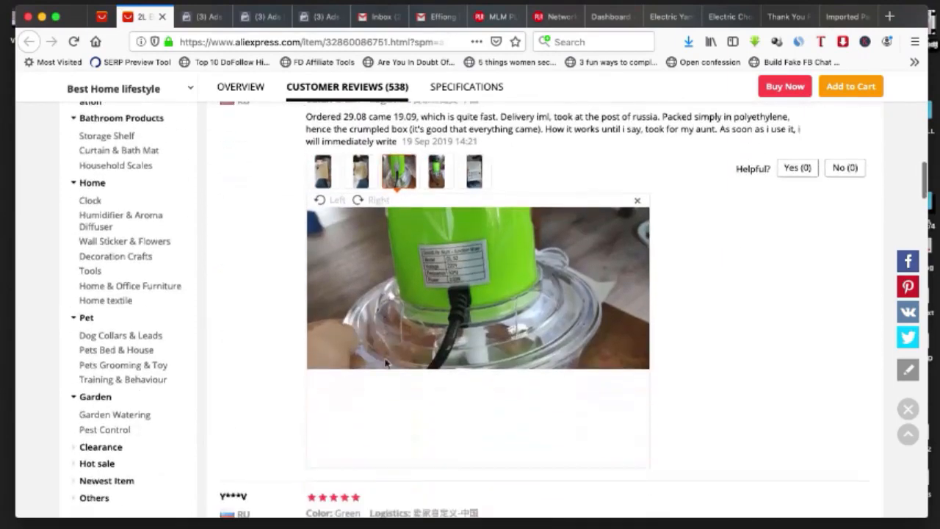
pyautogui.click(318, 323)
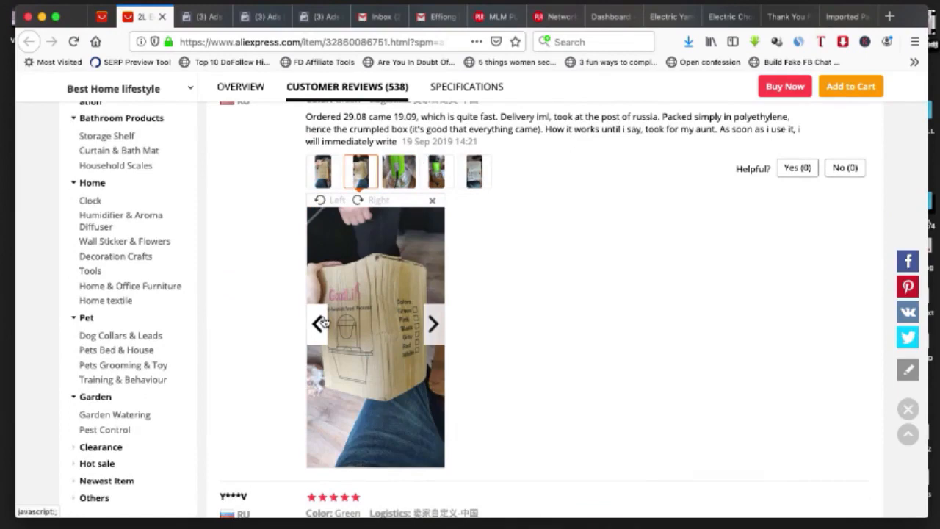
pyautogui.click(319, 324)
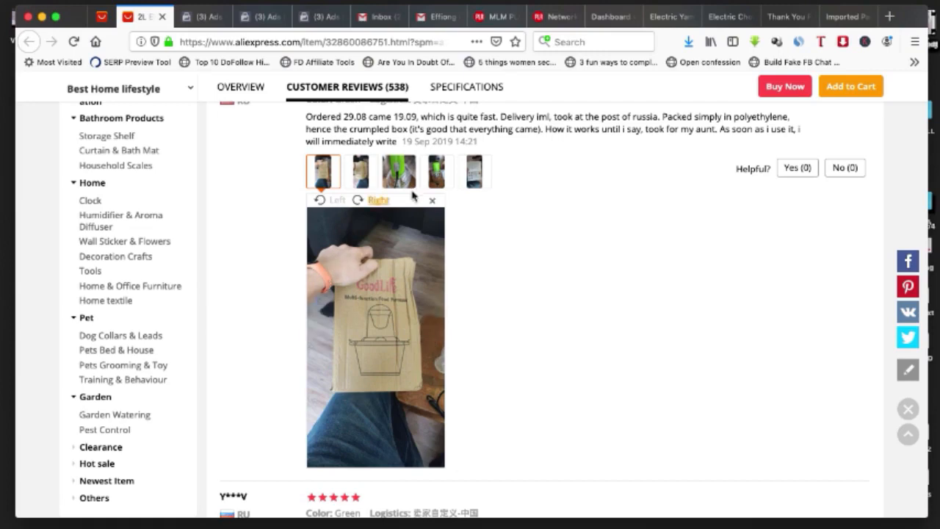
pyautogui.click(434, 321)
pyautogui.click(434, 321)
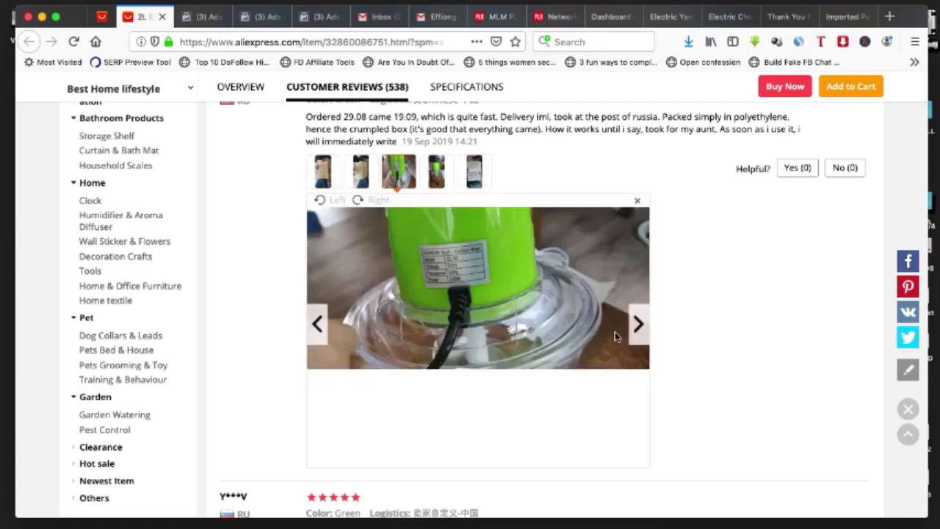
pyautogui.click(638, 323)
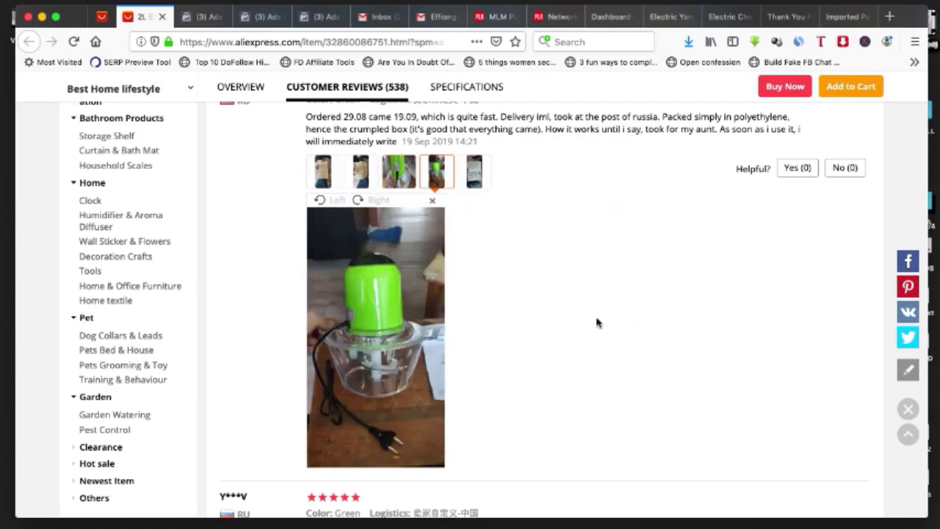
pyautogui.moveTo(341, 329)
pyautogui.click(435, 324)
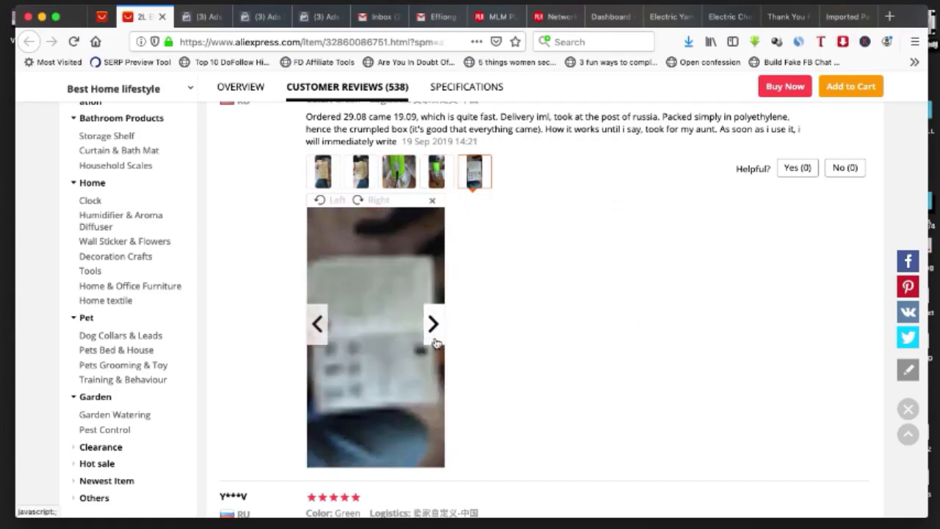
pyautogui.scroll(-6, 434, 253)
pyautogui.scroll(7, 434, 252)
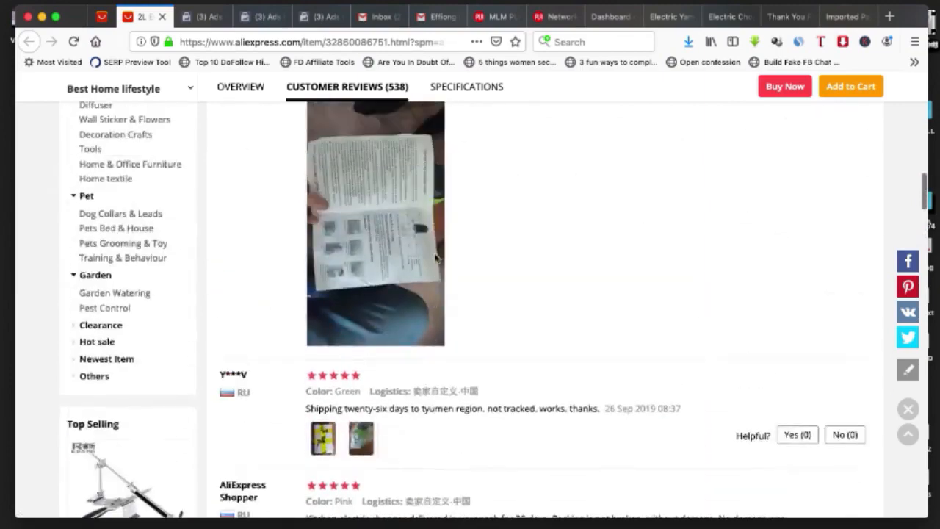
pyautogui.scroll(3, 330, 230)
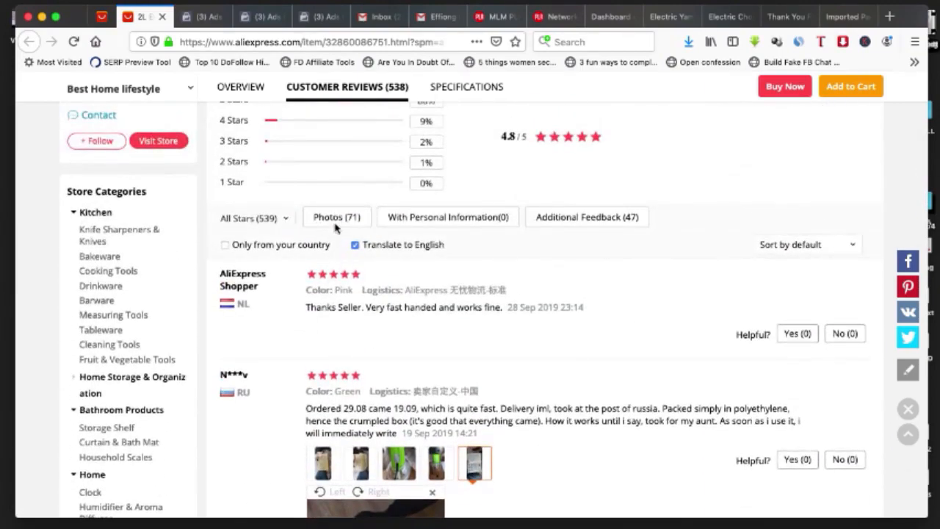
# Step: Filter reviews to those with photos and browse the next review's first two photos
pyautogui.click(334, 220)
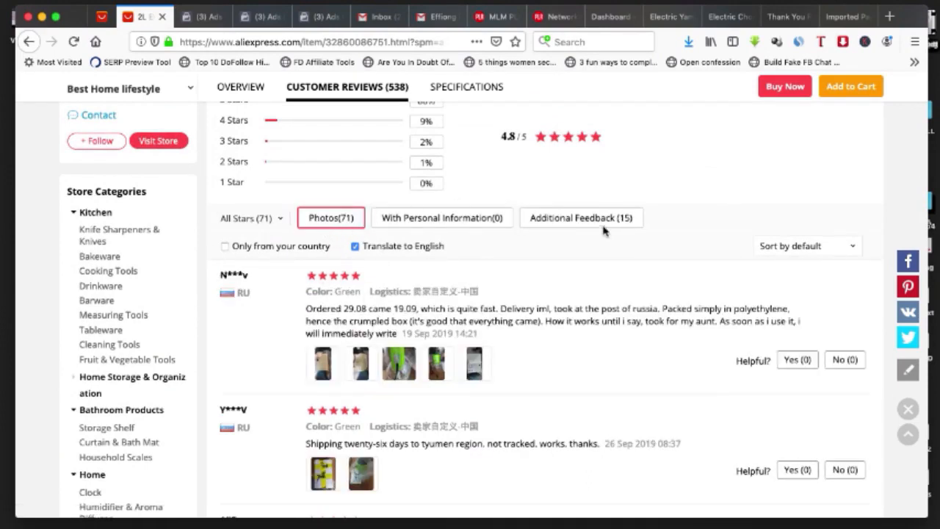
pyautogui.scroll(1, 519, 192)
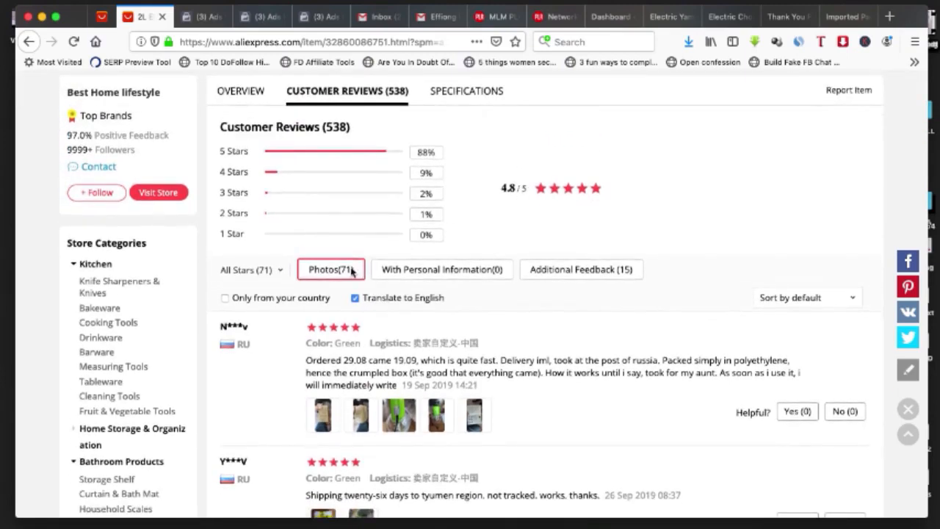
pyautogui.scroll(-4, 332, 332)
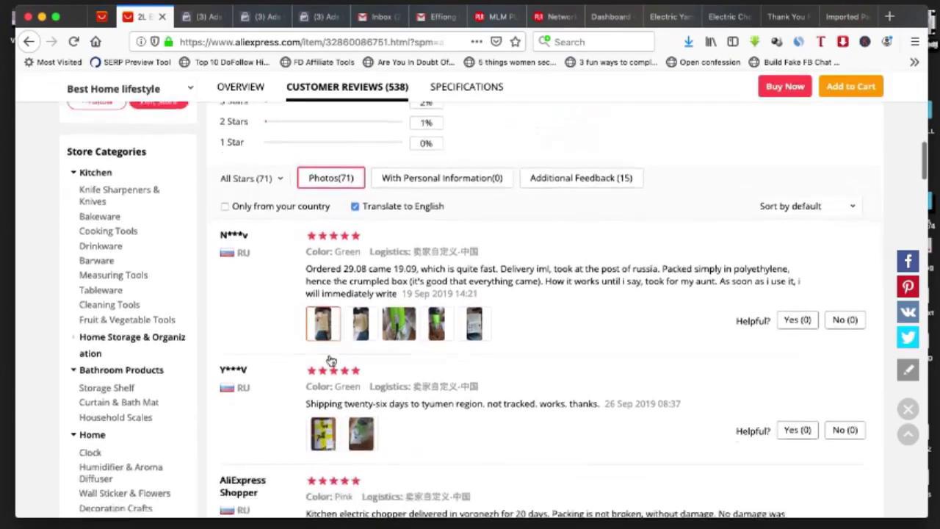
pyautogui.scroll(-2, 331, 359)
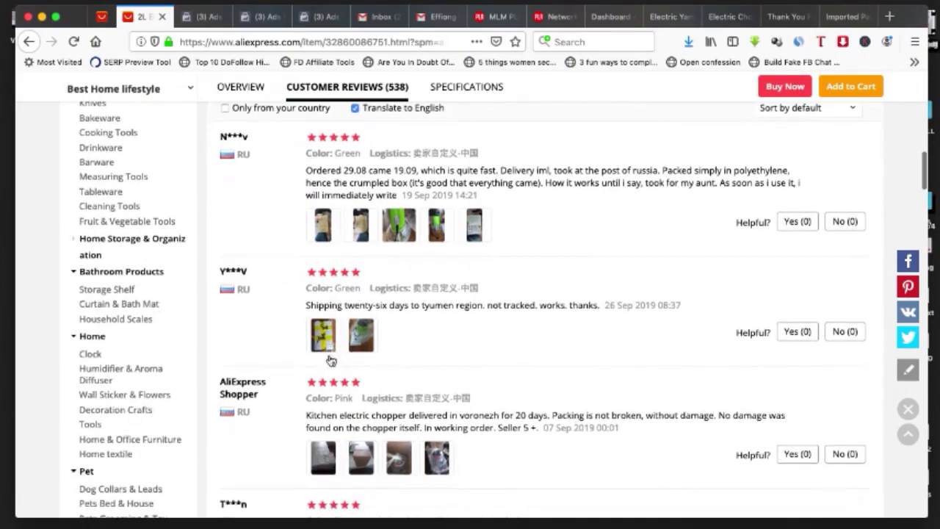
pyautogui.click(324, 334)
pyautogui.scroll(-2, 323, 330)
pyautogui.scroll(-2, 323, 328)
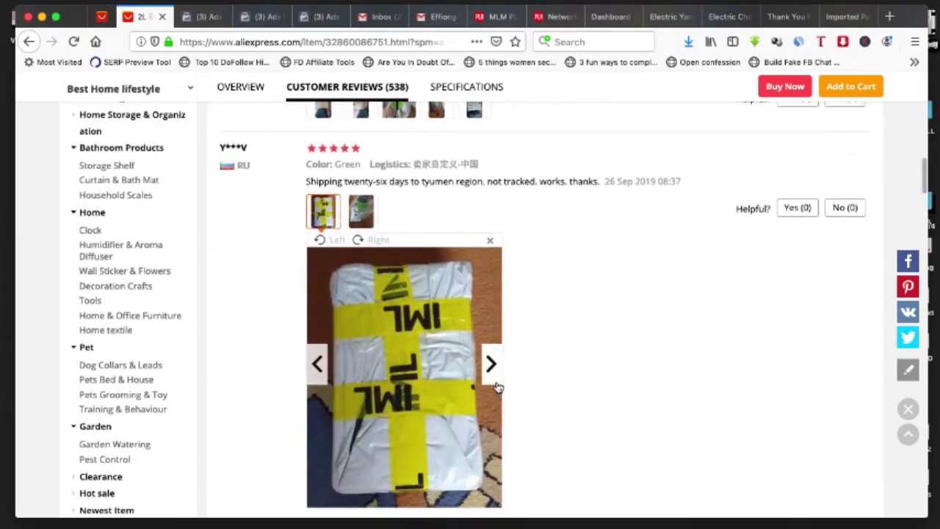
pyautogui.click(496, 385)
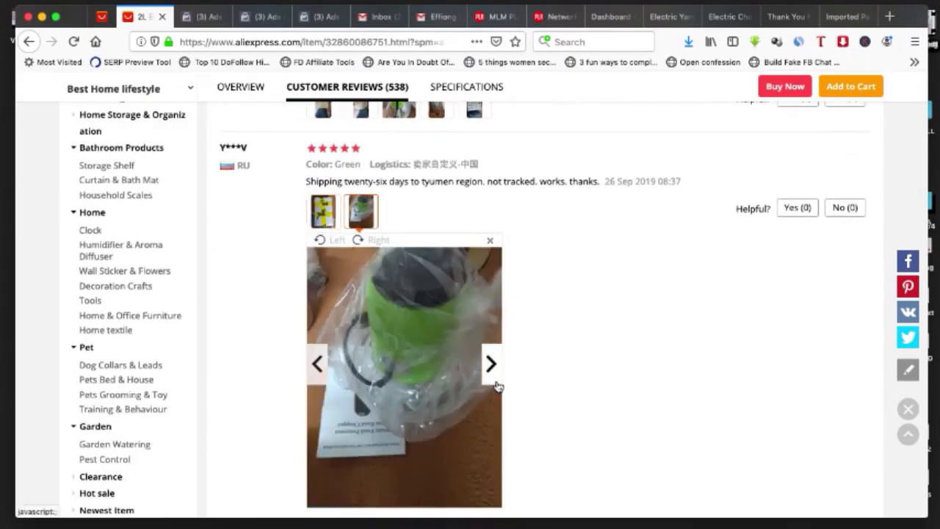
pyautogui.click(490, 241)
# Step: Browse the pink chopper review photos, then enlarge the green chopper photo with carrot juice
pyautogui.scroll(-4, 492, 239)
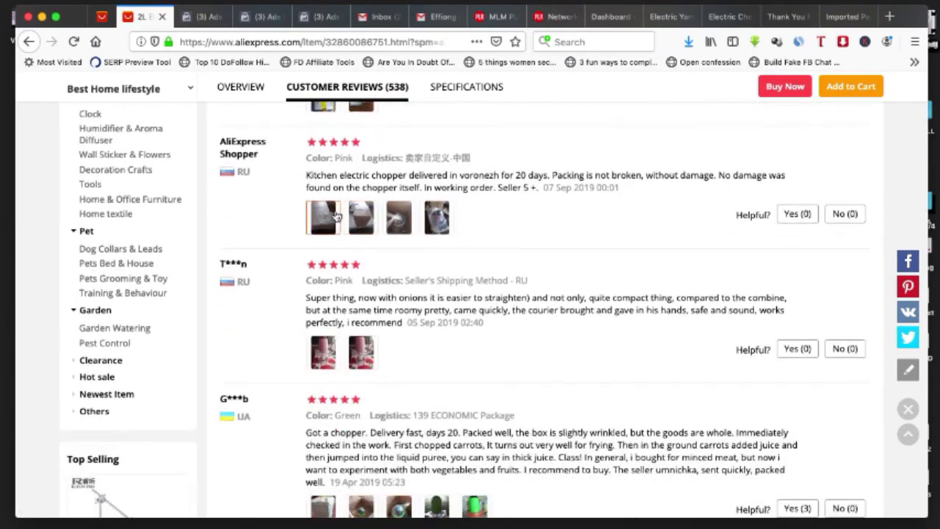
pyautogui.click(336, 214)
pyautogui.scroll(-2, 336, 215)
pyautogui.click(423, 154)
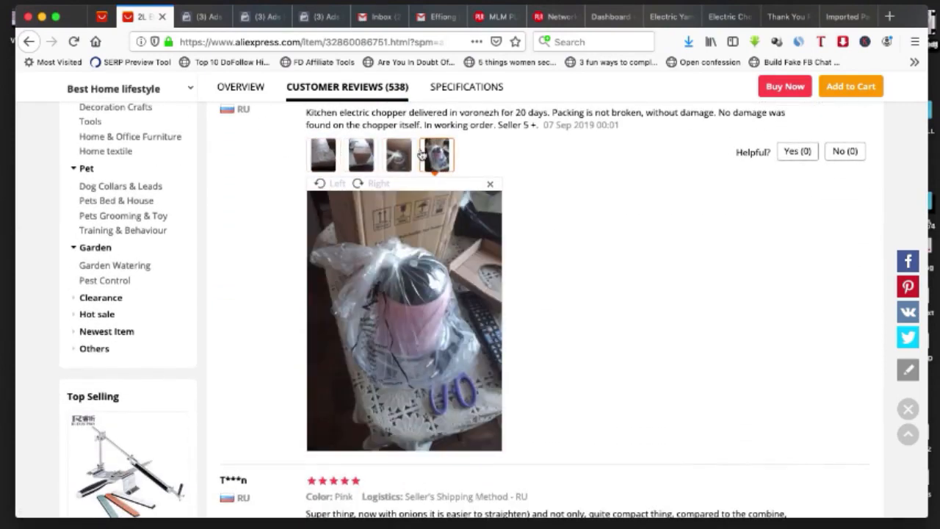
pyautogui.scroll(-10, 426, 177)
pyautogui.scroll(4, 439, 219)
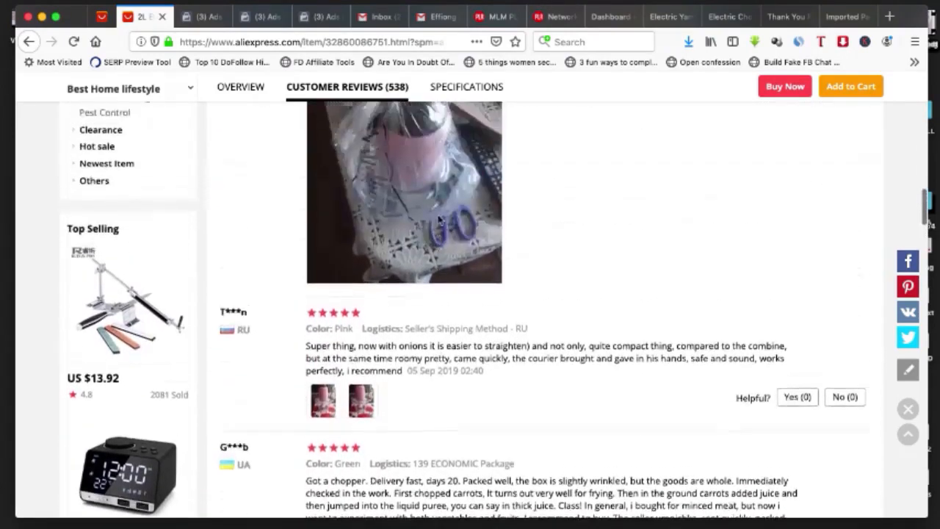
pyautogui.scroll(1, 439, 219)
pyautogui.scroll(-9, 443, 263)
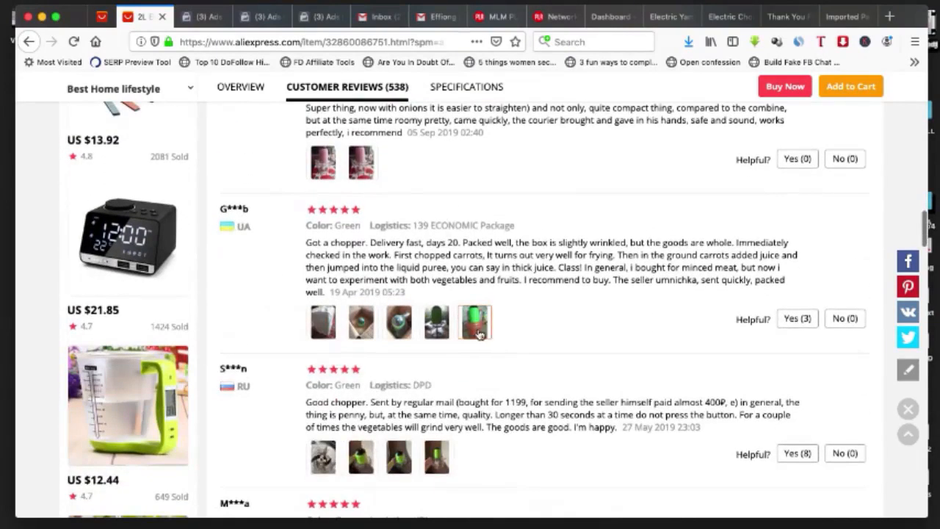
pyautogui.click(478, 328)
pyautogui.scroll(-3, 482, 330)
pyautogui.scroll(-1, 482, 331)
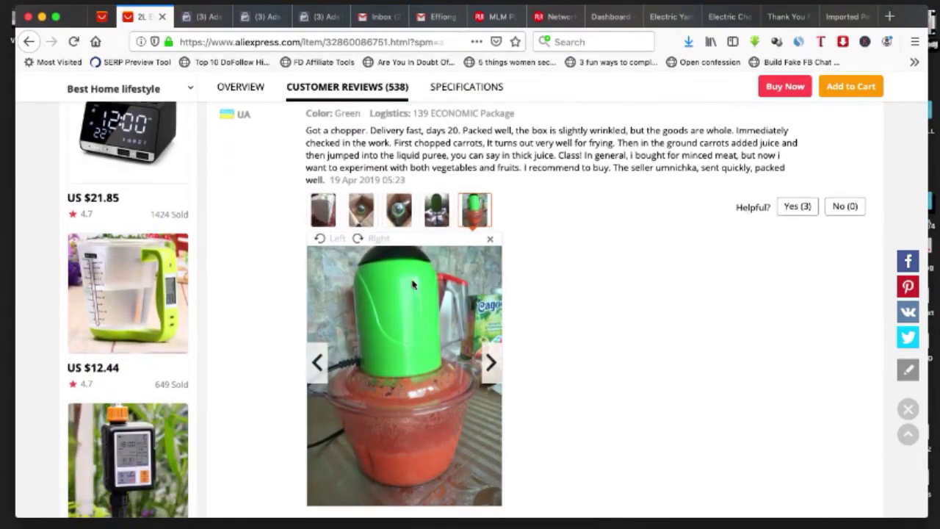
# Step: Compare the electric-pounder product page with the AliExpress customer reviews
pyautogui.click(649, 26)
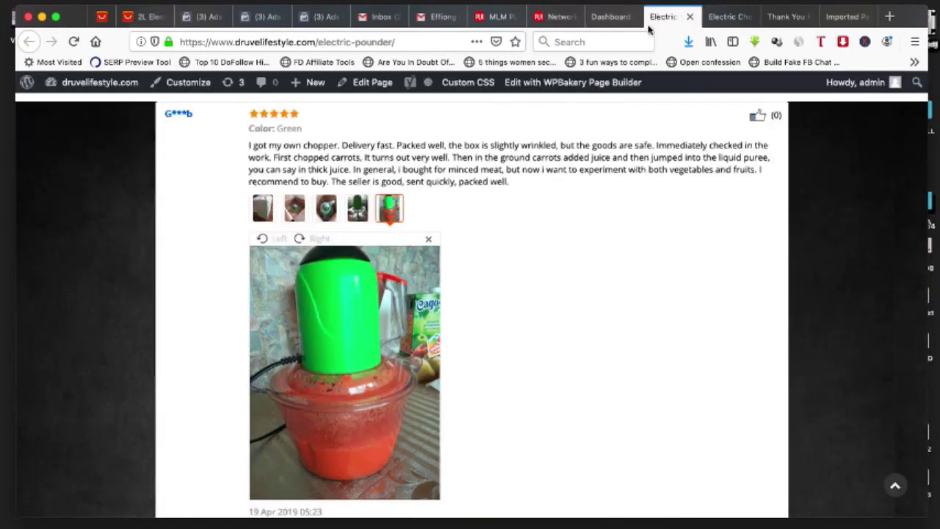
pyautogui.scroll(-1, 576, 245)
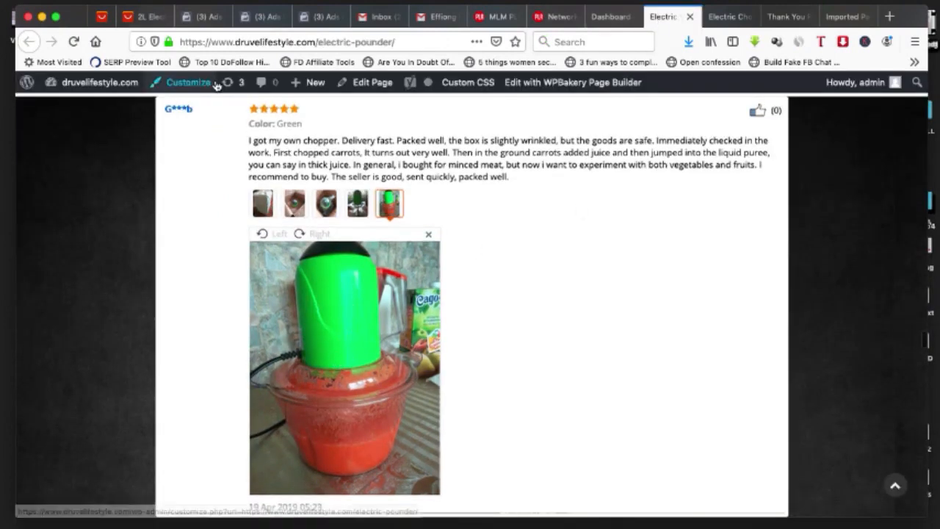
pyautogui.click(133, 19)
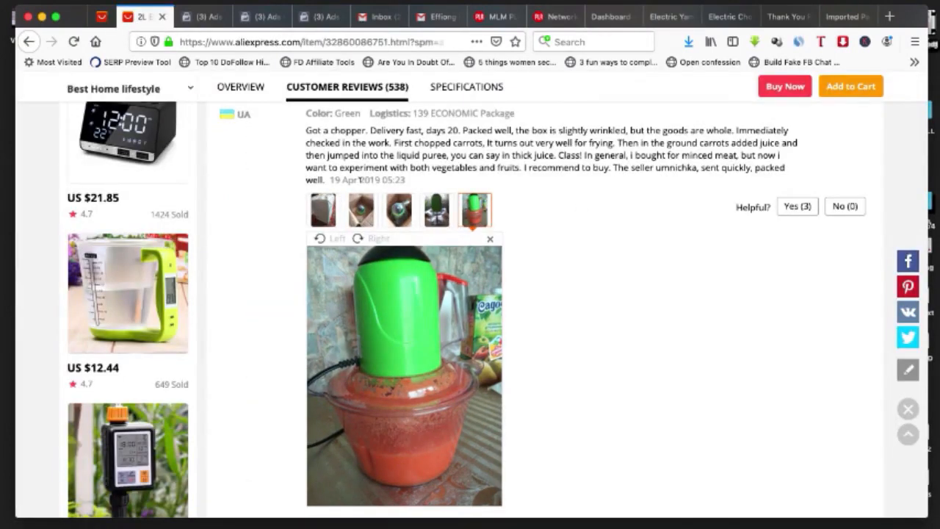
pyautogui.click(606, 17)
pyautogui.click(657, 16)
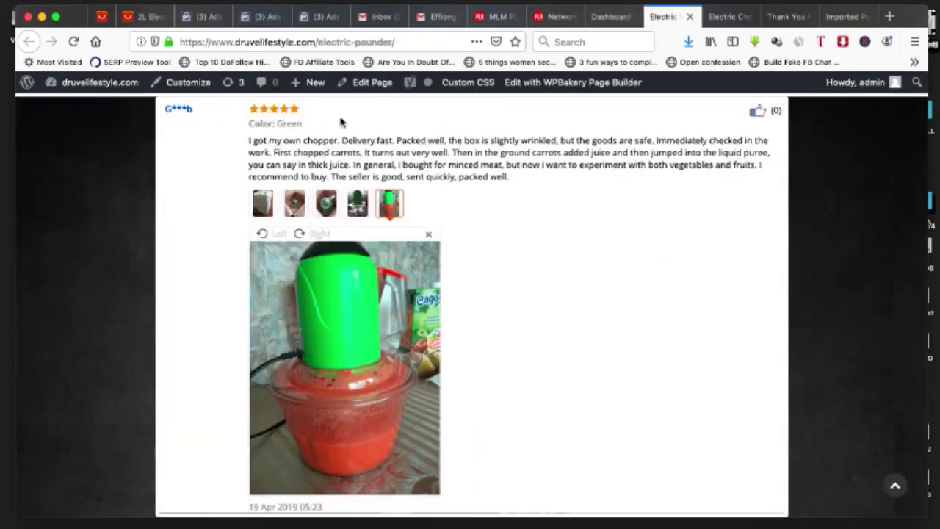
pyautogui.scroll(-1, 337, 245)
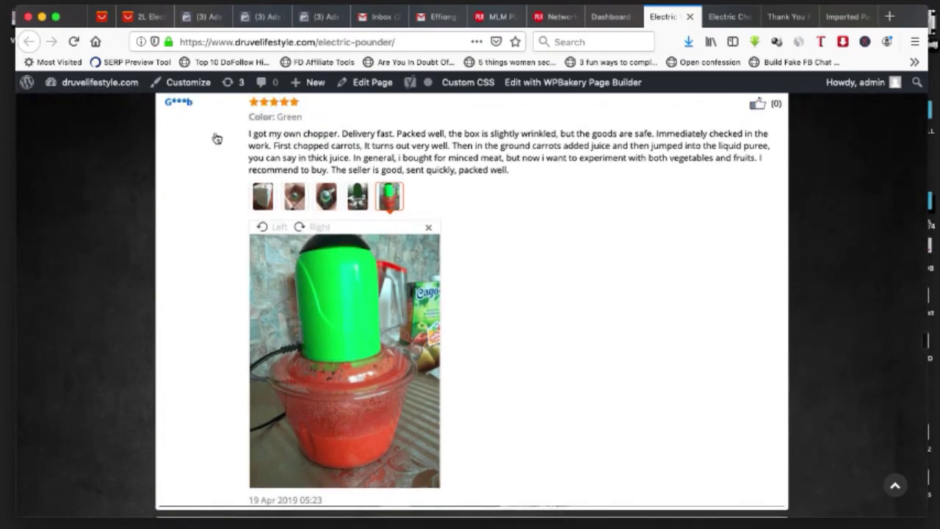
pyautogui.click(145, 17)
pyautogui.scroll(2, 297, 122)
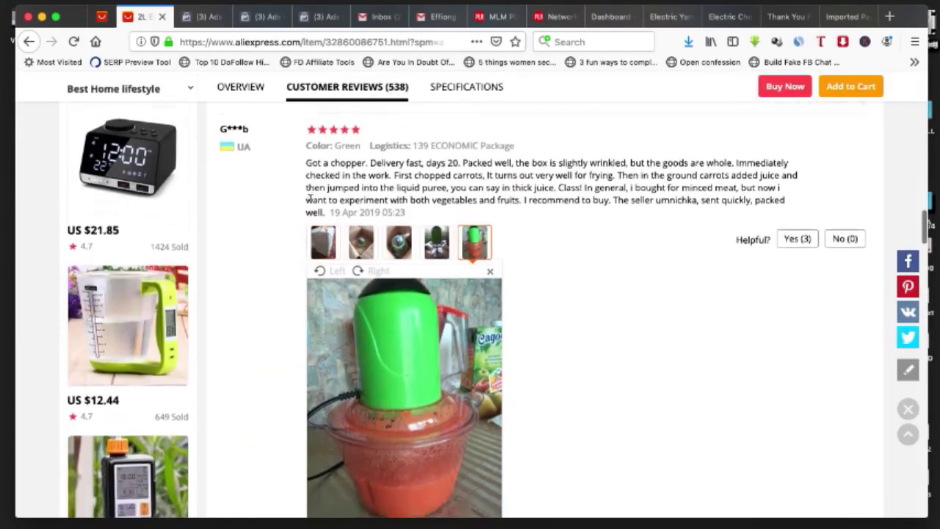
pyautogui.scroll(-2, 404, 309)
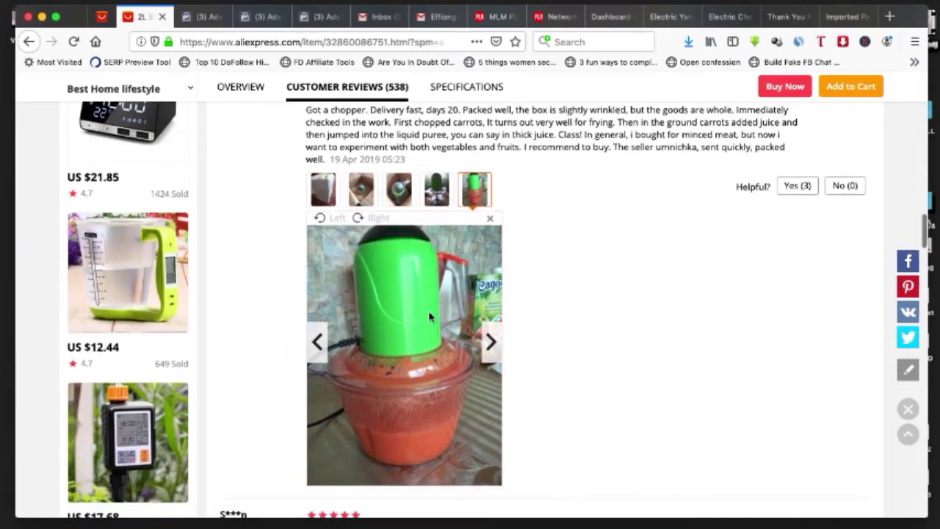
pyautogui.click(610, 16)
pyautogui.click(662, 16)
# Step: Scroll down the product page and jump to #pricing, showing the 1 Pack ₦14,500 offer
pyautogui.scroll(-1, 464, 257)
pyautogui.scroll(-20, 463, 257)
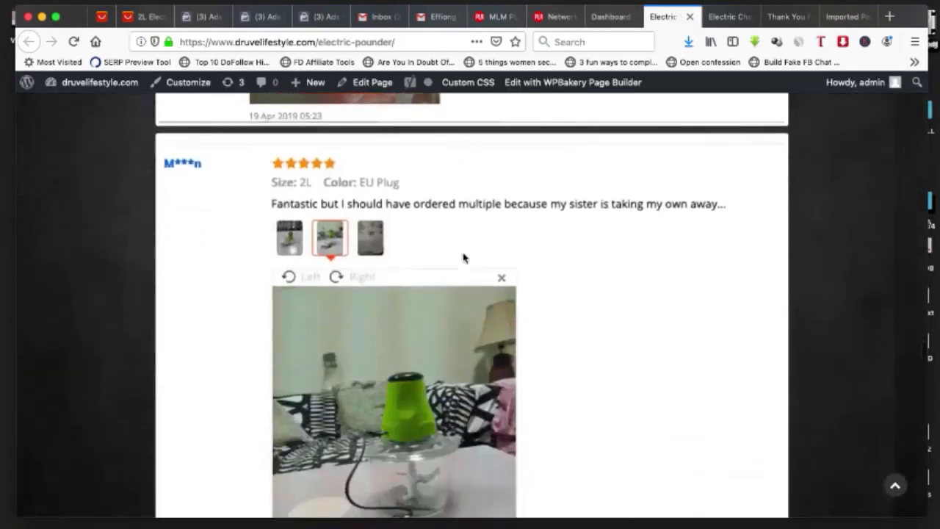
pyautogui.scroll(-20, 432, 297)
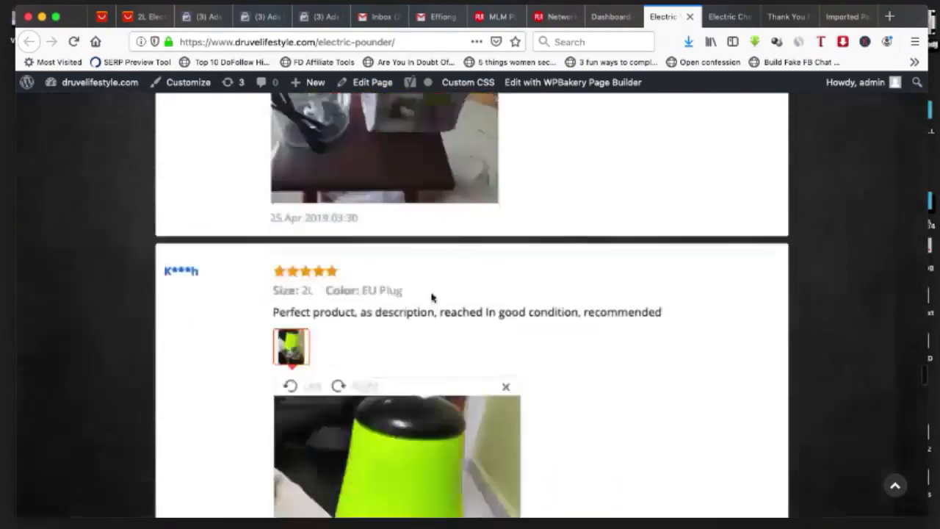
pyautogui.scroll(-14, 432, 298)
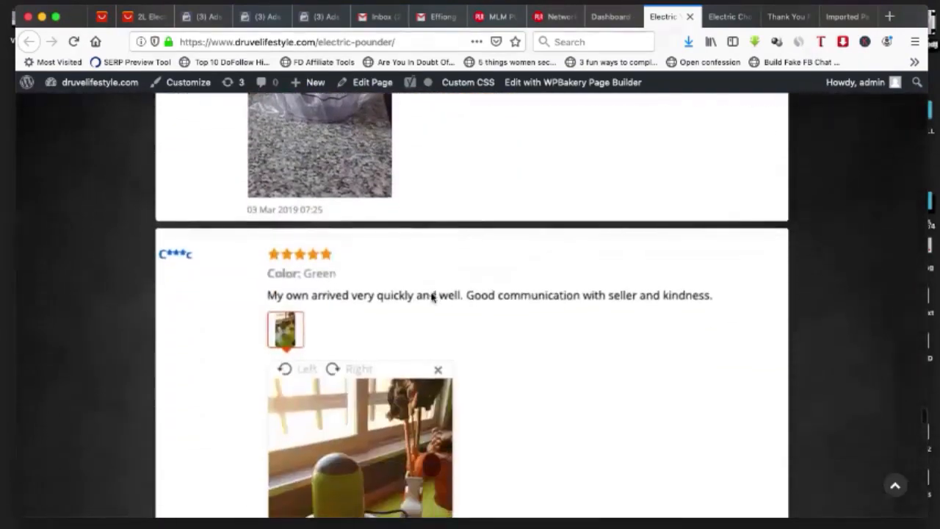
pyautogui.scroll(-20, 381, 373)
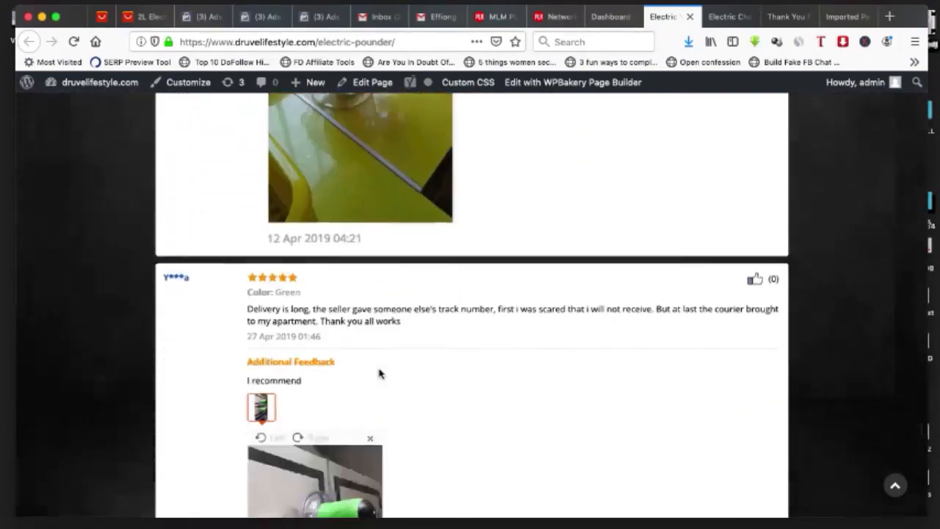
pyautogui.scroll(3, 381, 374)
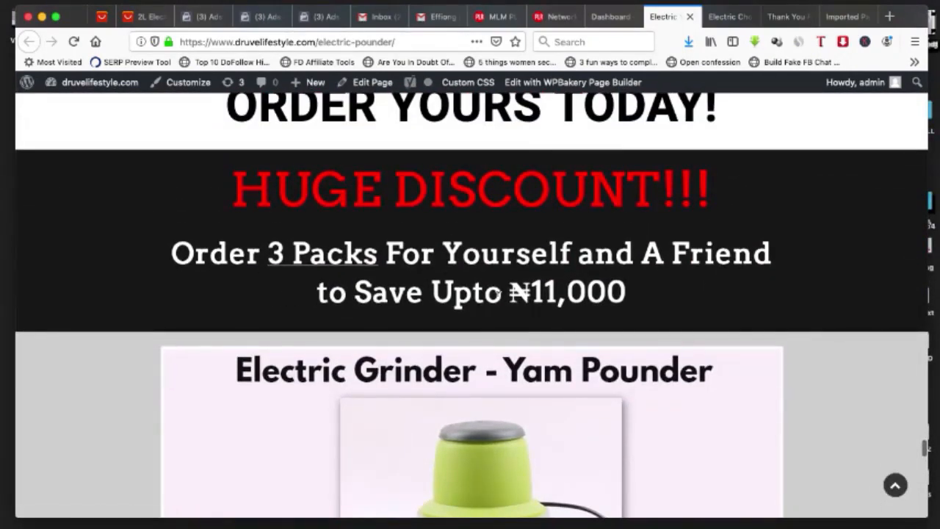
pyautogui.scroll(-8, 500, 294)
pyautogui.scroll(-10, 499, 409)
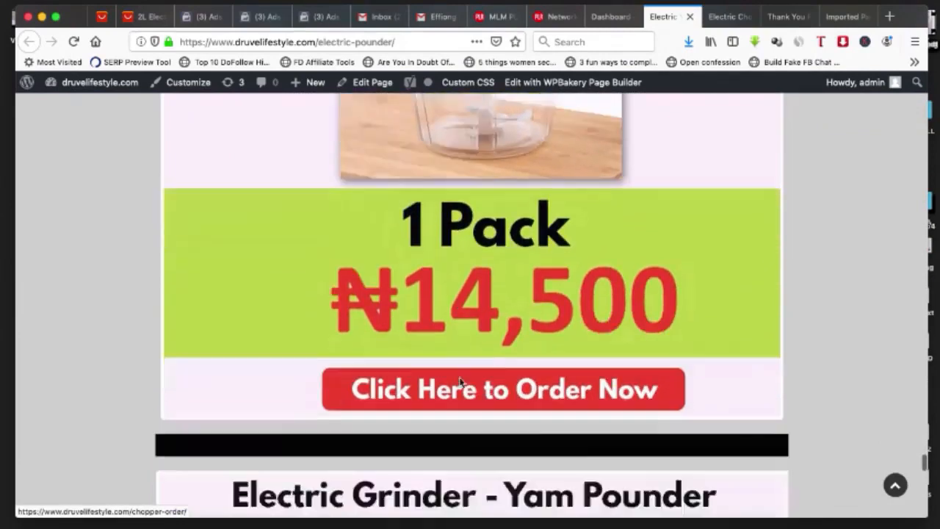
pyautogui.scroll(-6, 516, 376)
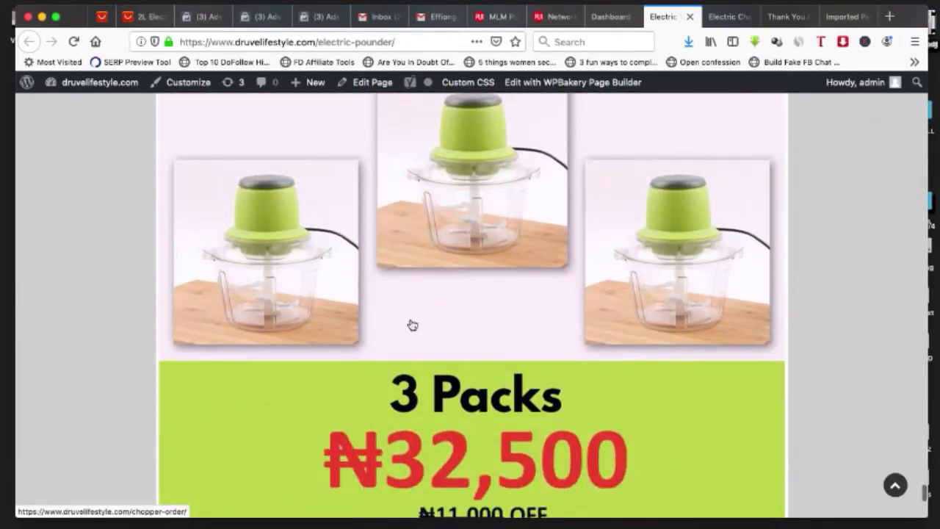
pyautogui.scroll(-8, 448, 283)
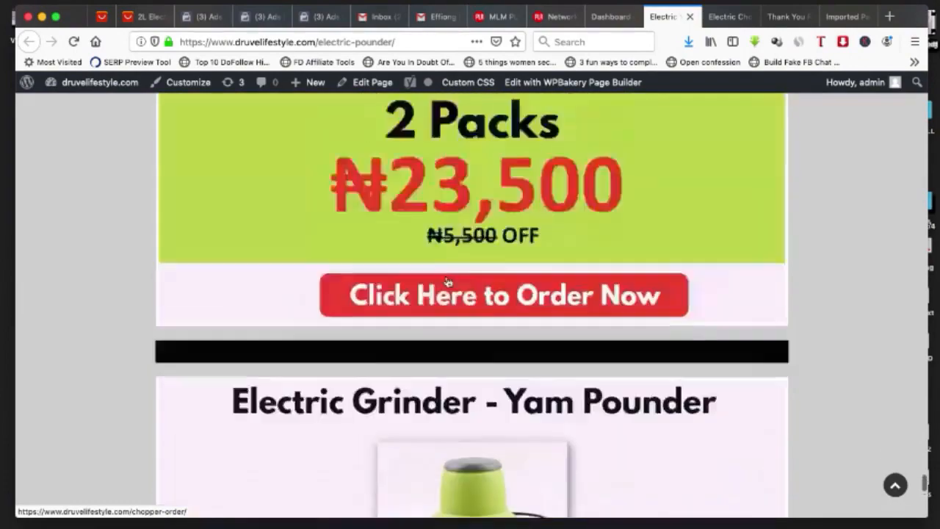
pyautogui.scroll(-6, 528, 238)
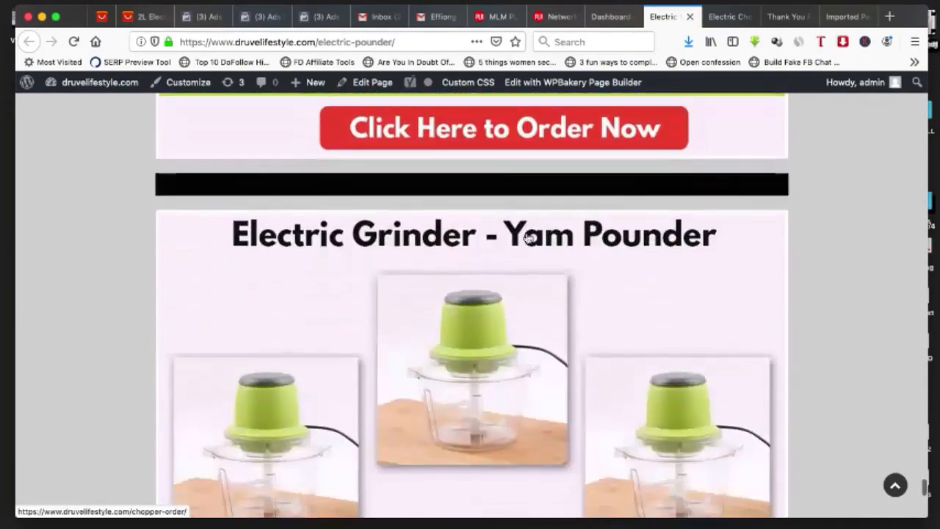
pyautogui.scroll(-3, 547, 368)
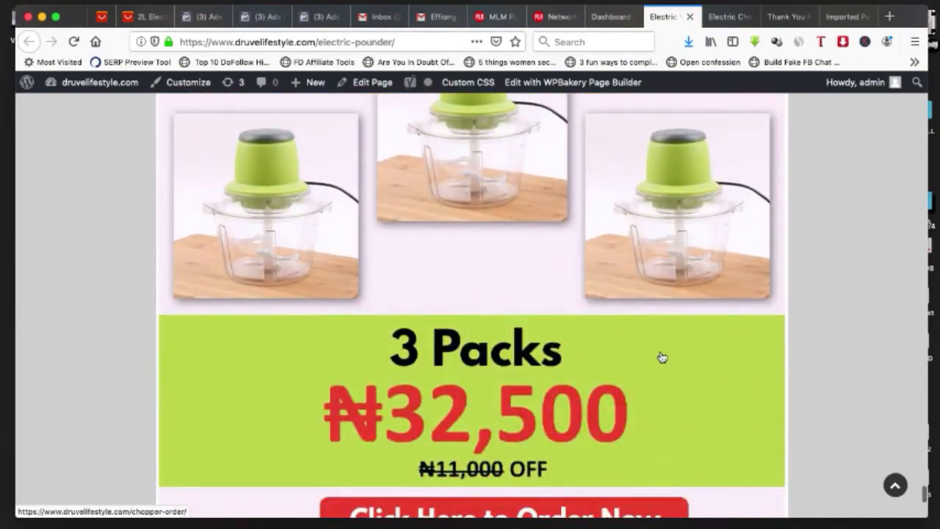
pyautogui.scroll(-2, 662, 358)
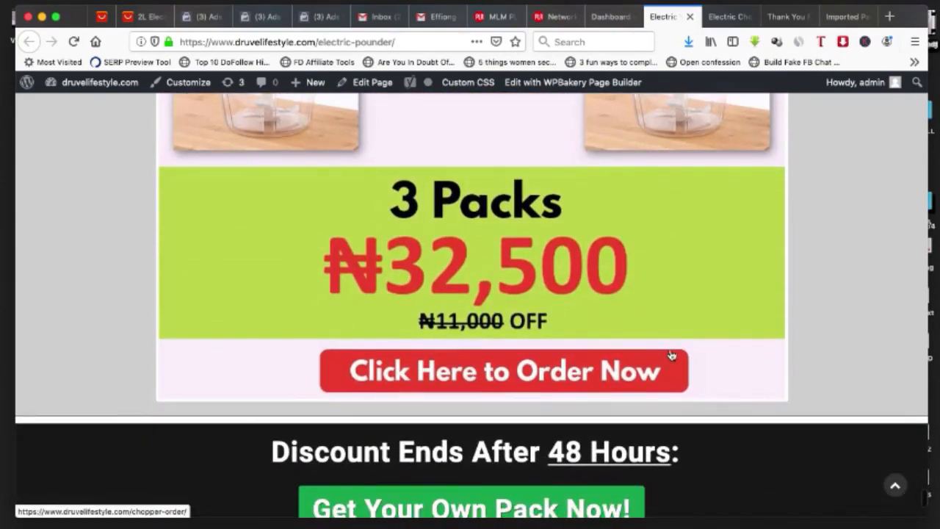
pyautogui.scroll(-2, 602, 371)
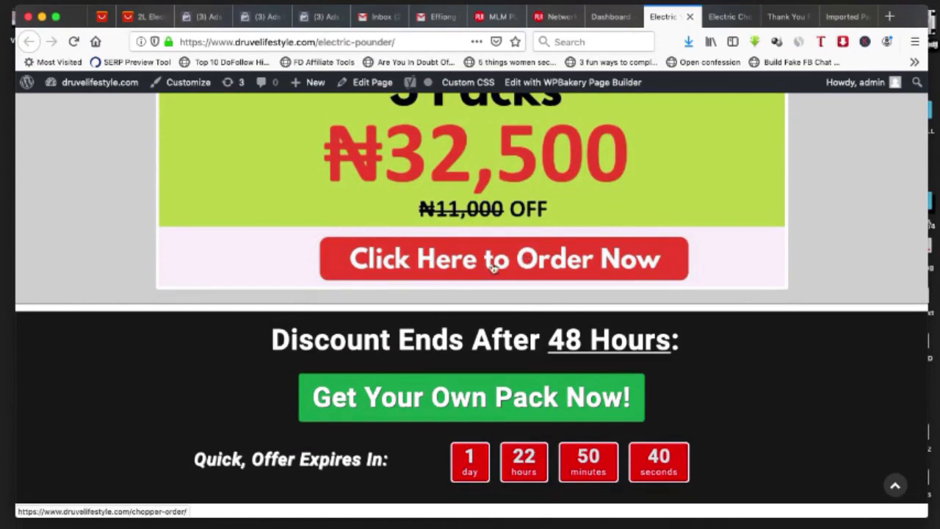
pyautogui.scroll(-2, 509, 365)
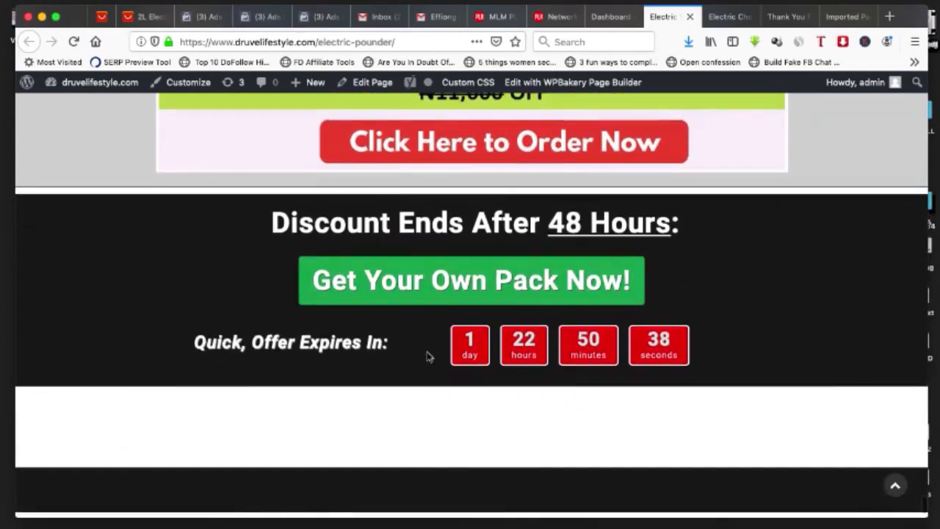
pyautogui.click(449, 279)
pyautogui.scroll(-8, 450, 274)
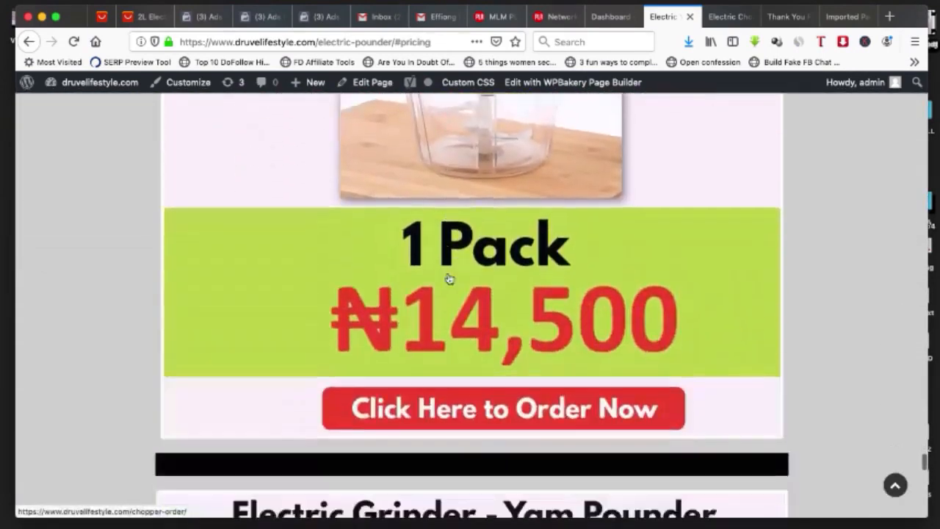
# Step: Open the chopper order form page and highlight the chopper-order part of its address
pyautogui.click(468, 170)
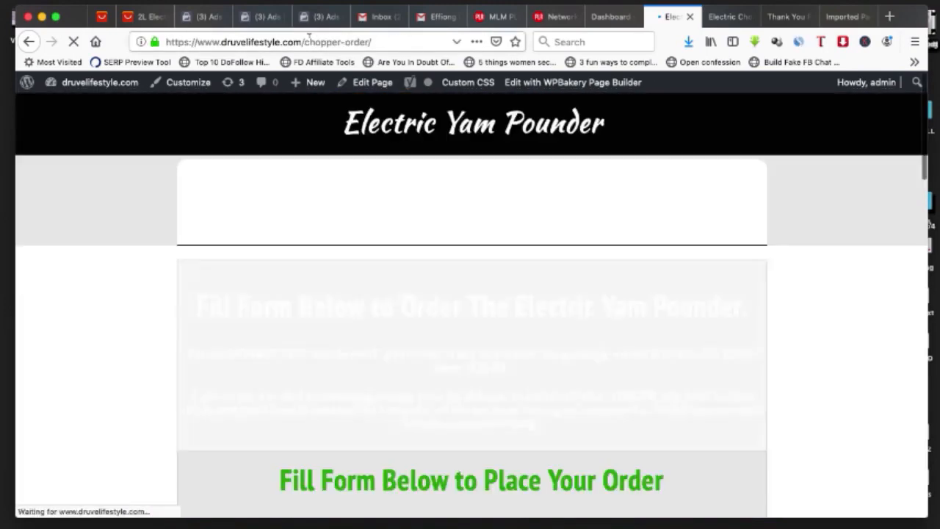
pyautogui.moveTo(318, 42); pyautogui.dragTo(381, 41)
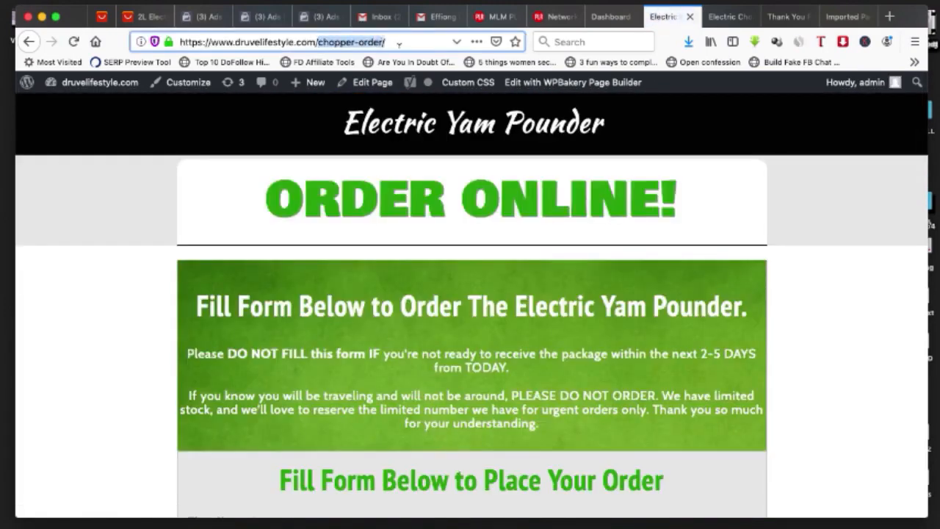
pyautogui.scroll(-15, 500, 235)
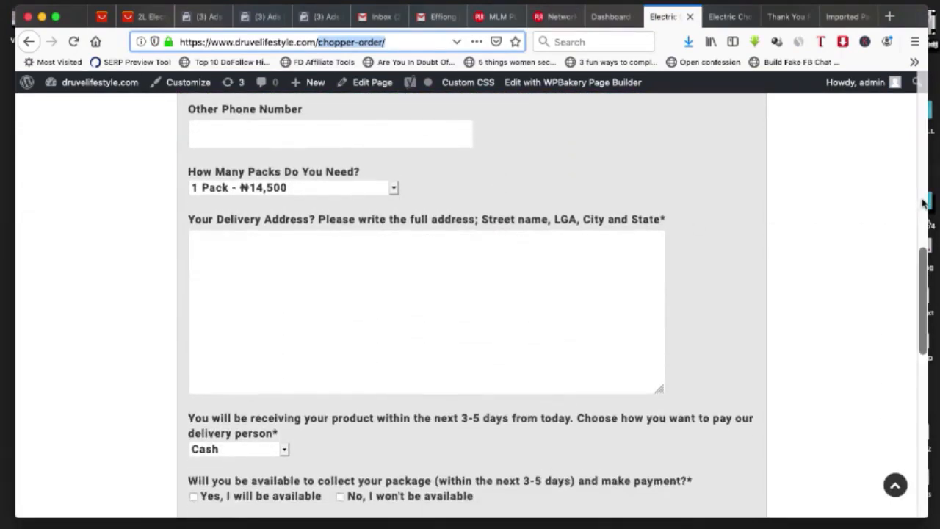
# Step: Widen the Firefox window to full screen width and check the reflowed order form
pyautogui.moveTo(927, 198); pyautogui.dragTo(273, 199)
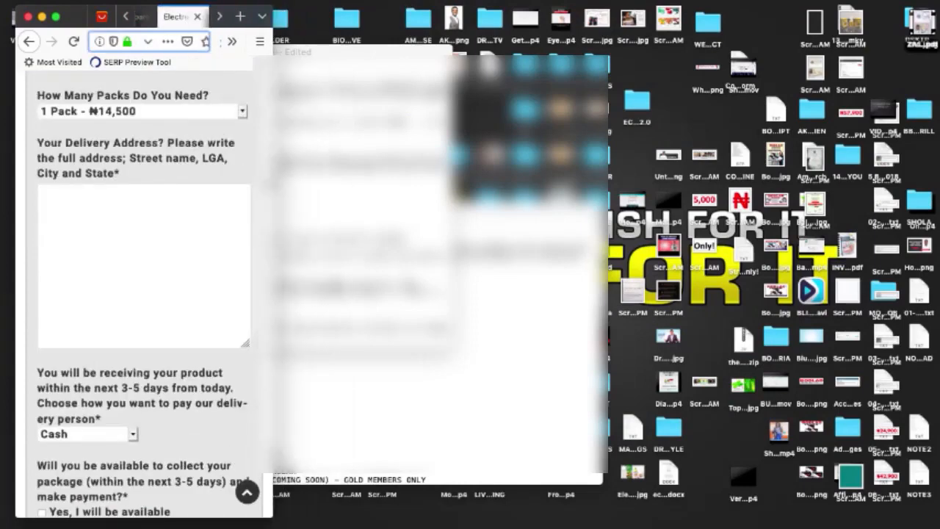
pyautogui.scroll(10, 148, 186)
pyautogui.scroll(5, 132, 191)
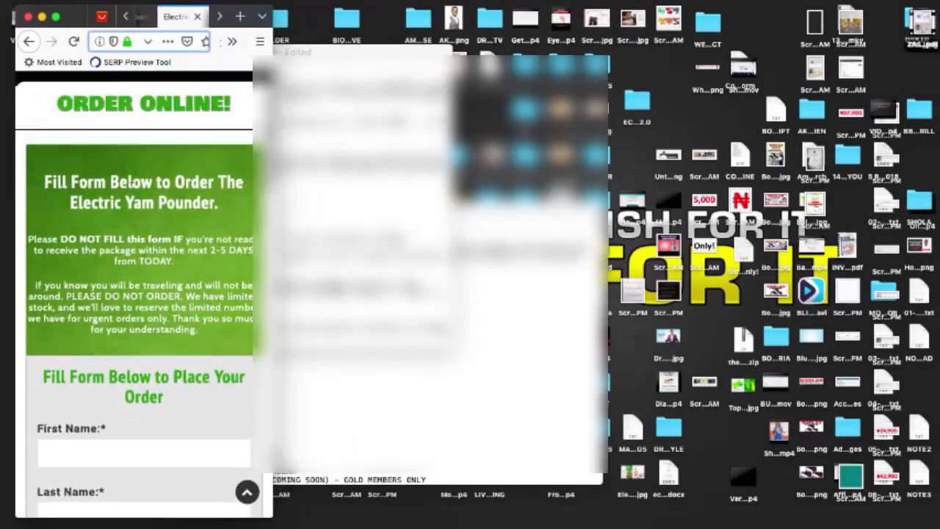
pyautogui.scroll(-15, 114, 169)
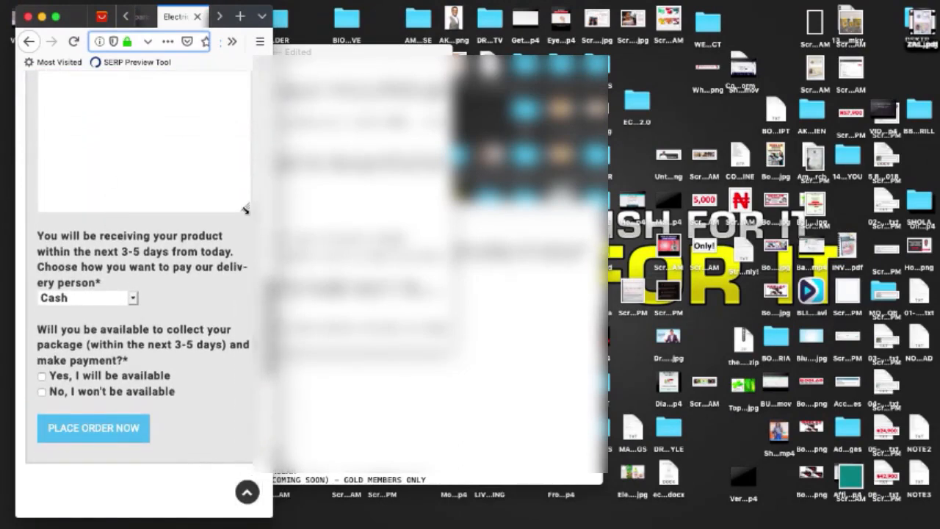
pyautogui.moveTo(272, 336); pyautogui.dragTo(937, 336)
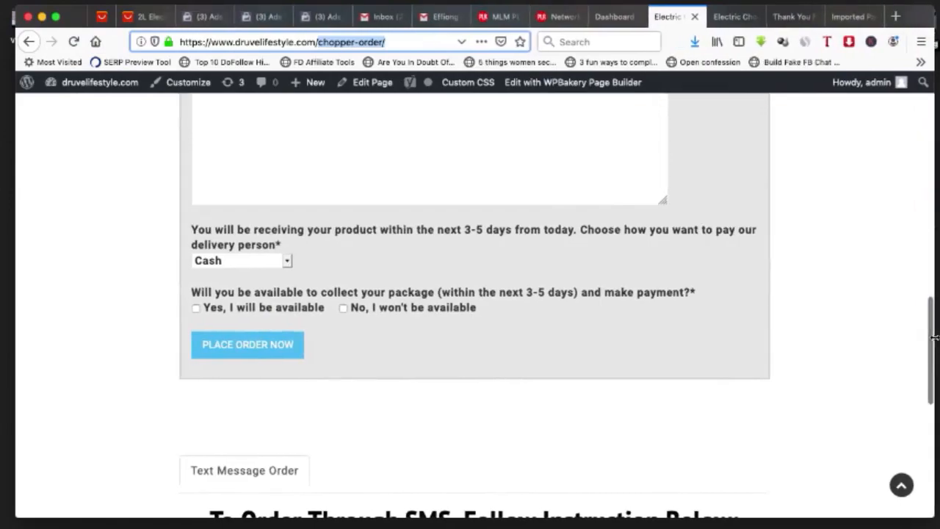
pyautogui.scroll(15, 713, 336)
pyautogui.scroll(-5, 713, 336)
pyautogui.scroll(-15, 713, 337)
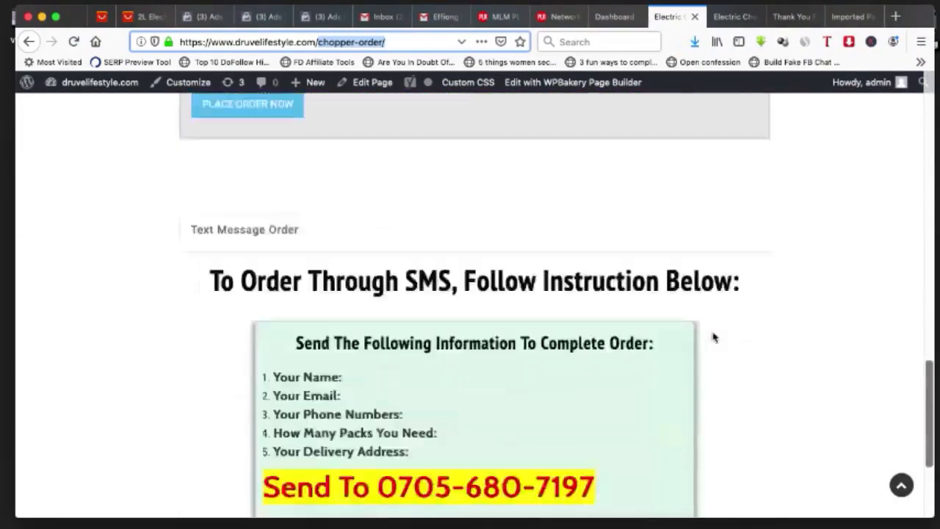
pyautogui.scroll(3, 713, 334)
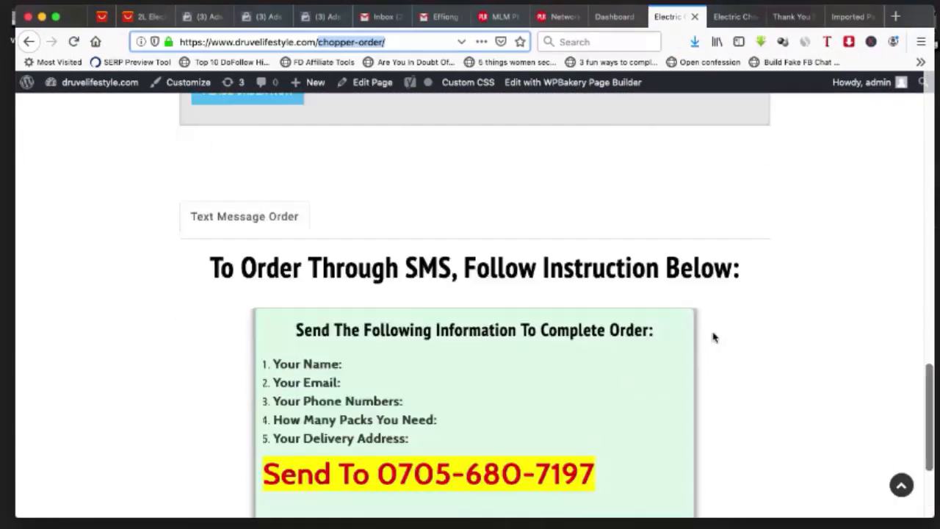
pyautogui.scroll(10, 713, 335)
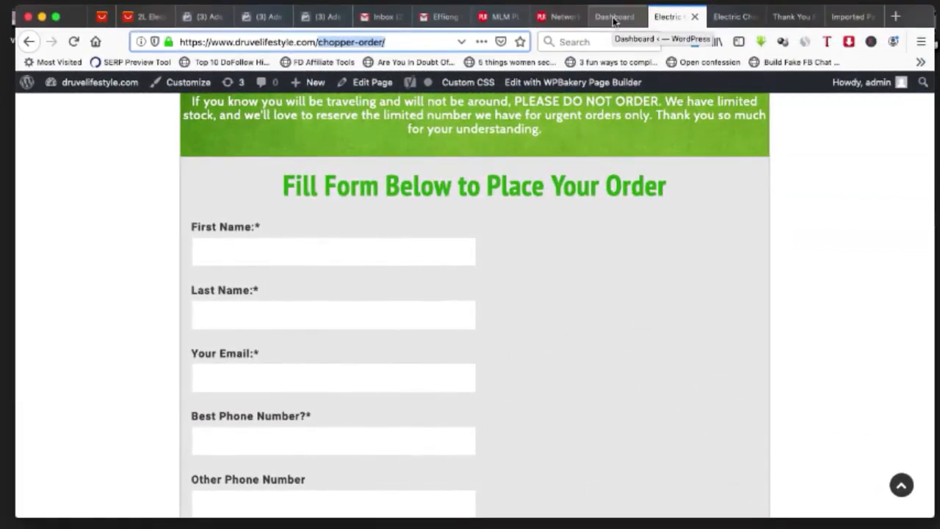
# Step: Open an existing InstaBuilder page's editor in a new tab, then return to the dashboard
pyautogui.click(680, 23)
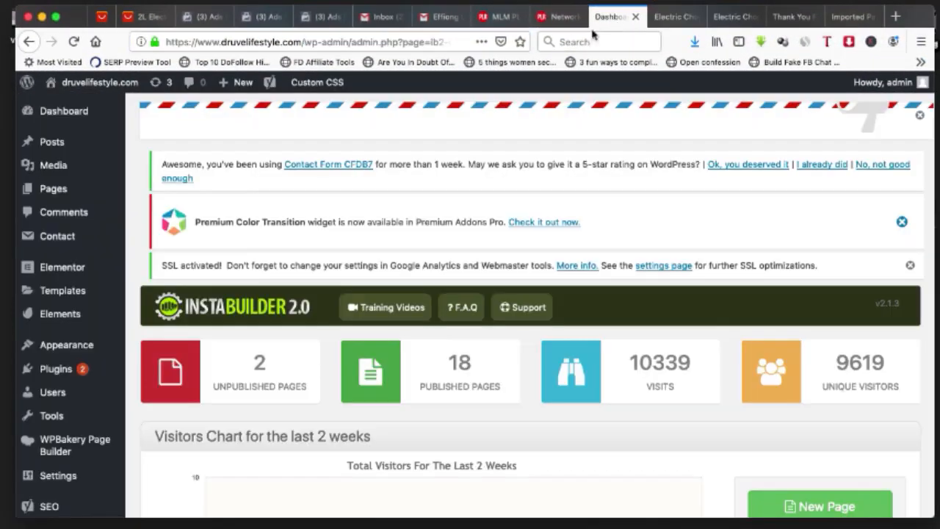
pyautogui.scroll(-4, 336, 295)
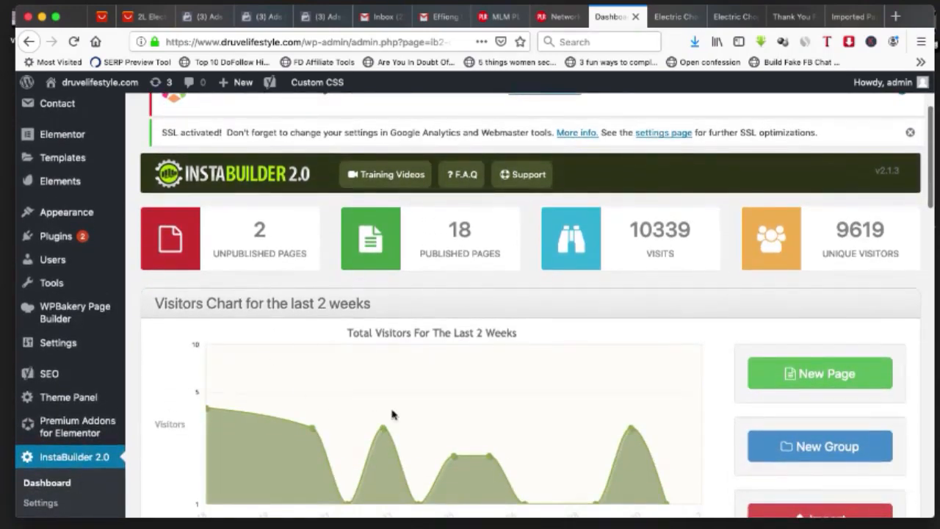
pyautogui.scroll(-7, 393, 415)
pyautogui.scroll(-10, 392, 415)
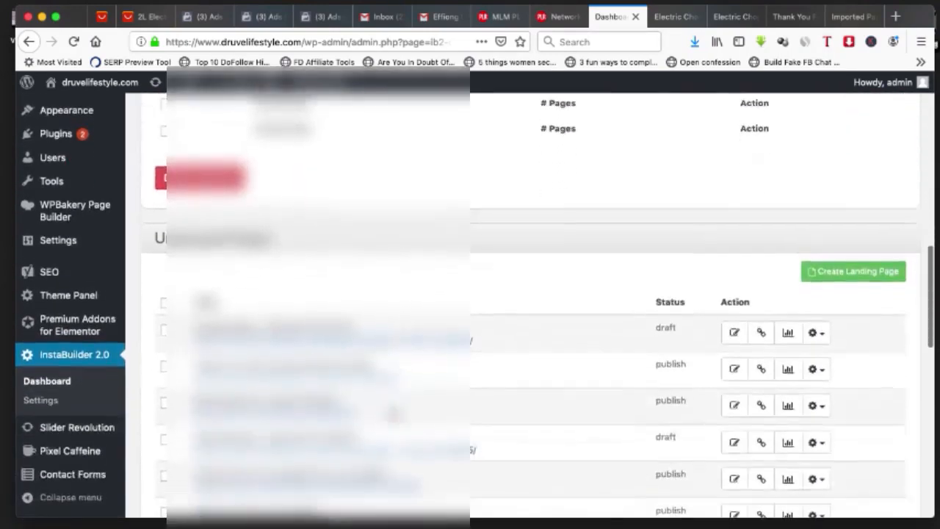
pyautogui.scroll(-4, 395, 414)
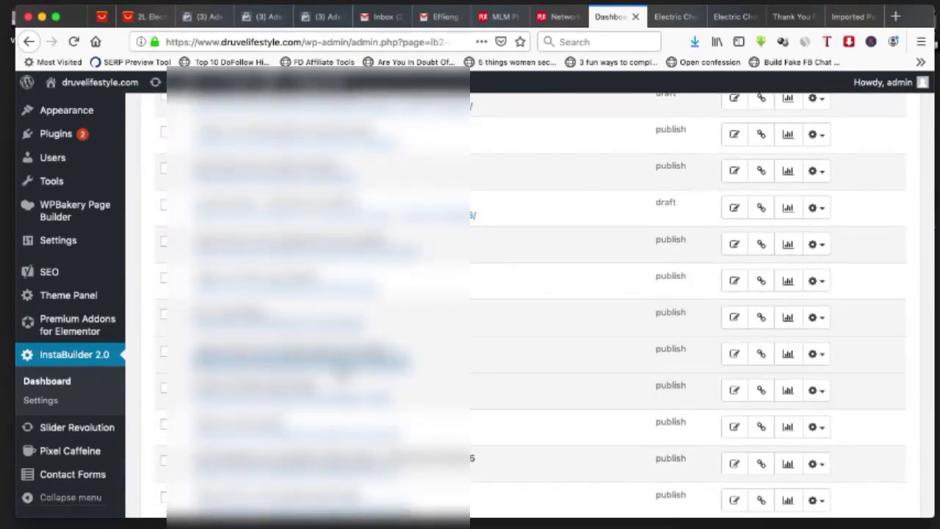
pyautogui.rightClick(735, 393)
pyautogui.click(698, 338)
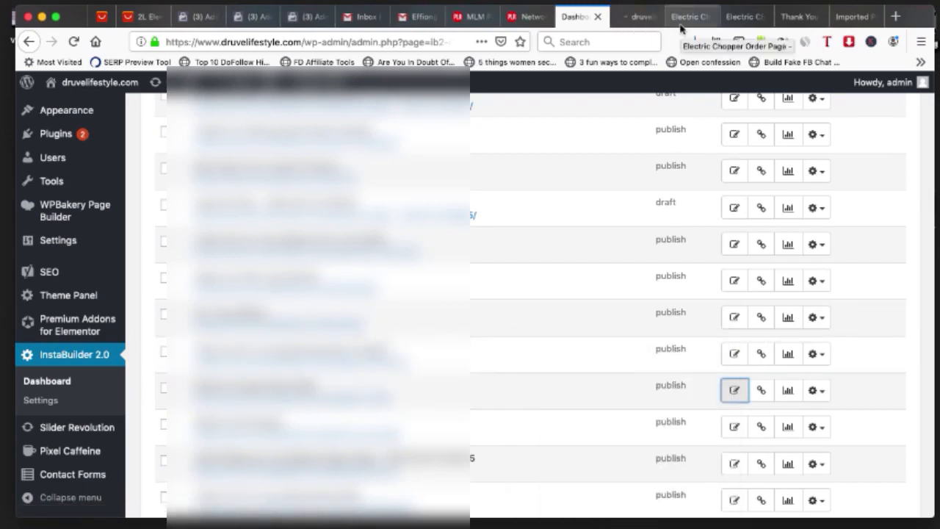
pyautogui.click(637, 23)
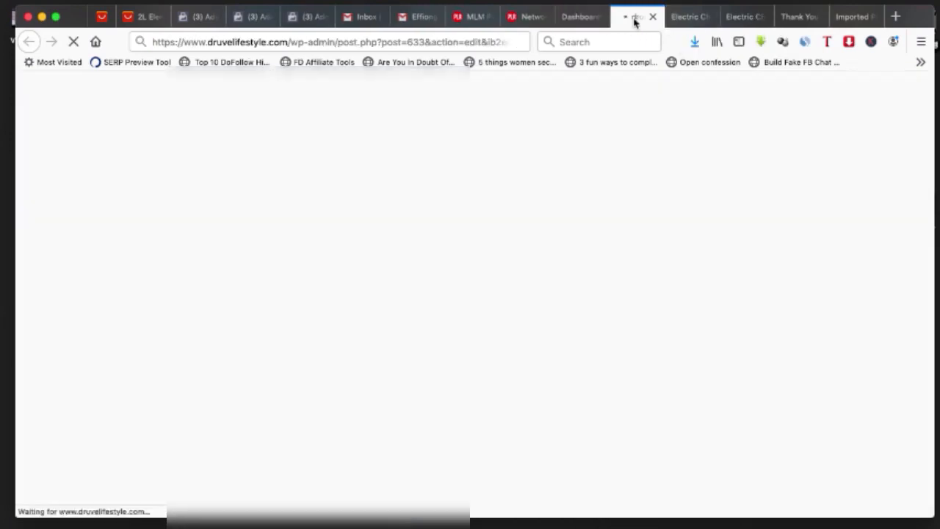
pyautogui.click(580, 19)
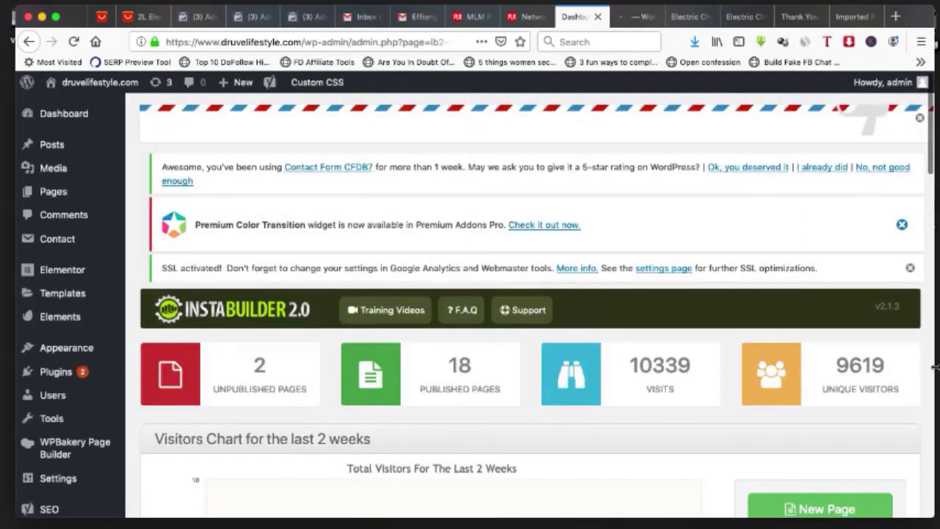
pyautogui.scroll(-3, 933, 367)
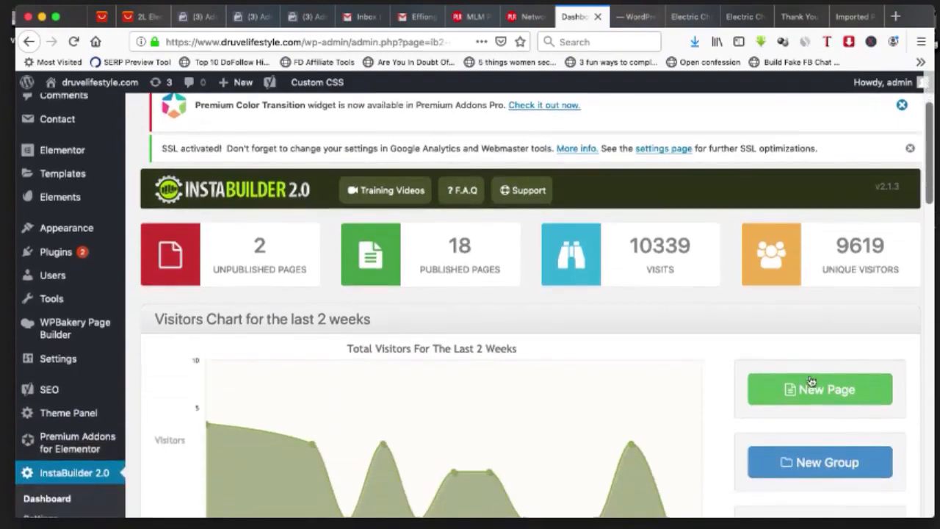
# Step: Open a chosen InstaBuilder template as a new page in its own tab, then view the thank-you page
pyautogui.click(804, 390)
pyautogui.moveTo(514, 357)
pyautogui.scroll(-1, 546, 349)
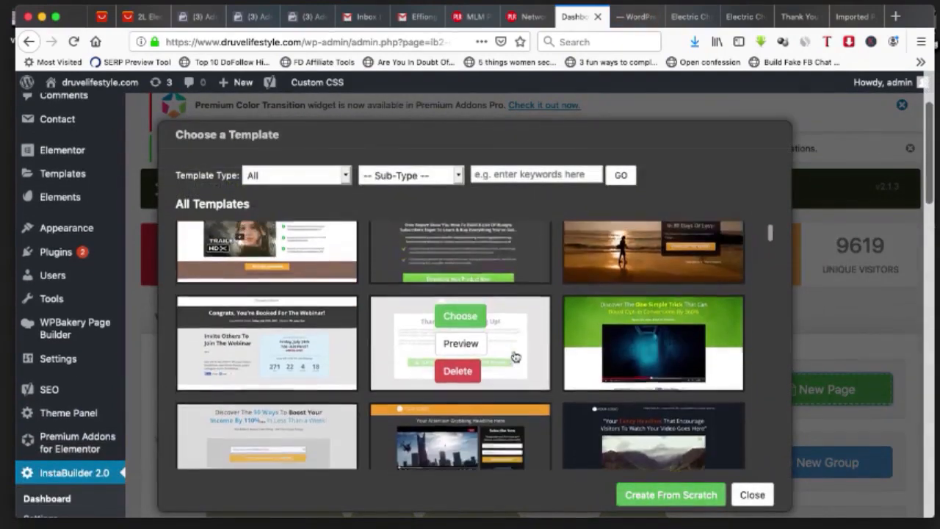
pyautogui.scroll(1, 546, 349)
pyautogui.scroll(-3, 556, 352)
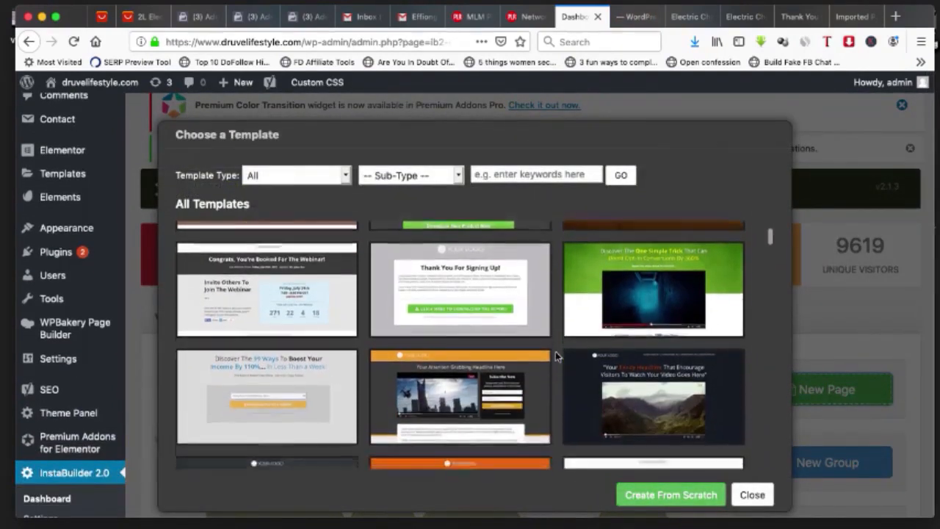
pyautogui.scroll(-3, 555, 351)
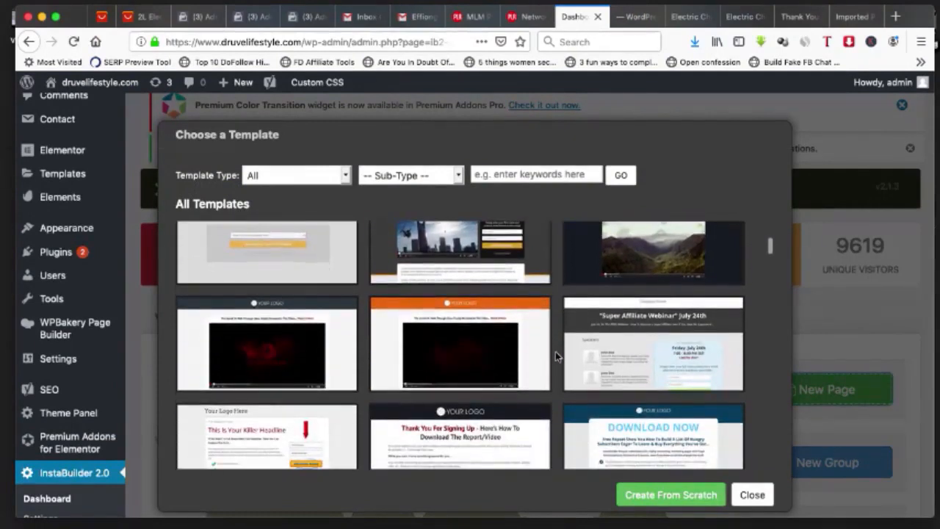
pyautogui.moveTo(257, 362)
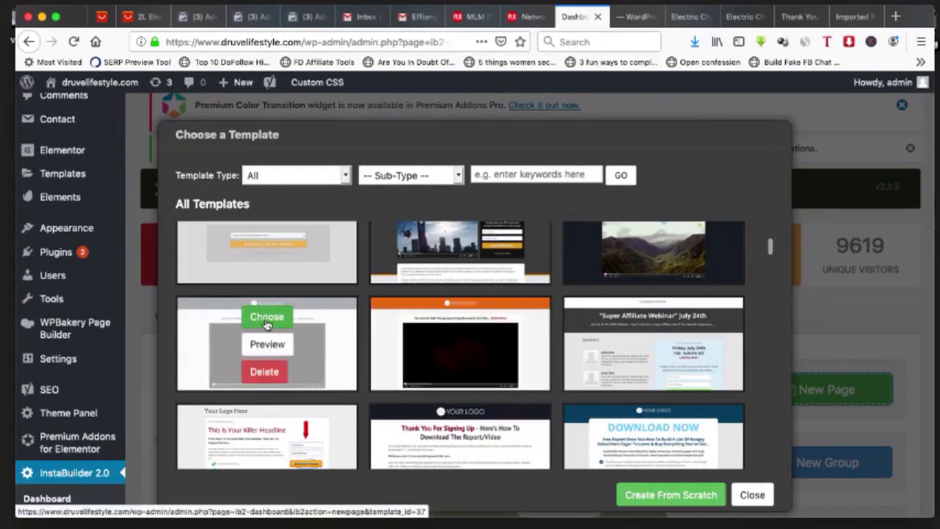
pyautogui.rightClick(267, 324)
pyautogui.click(286, 327)
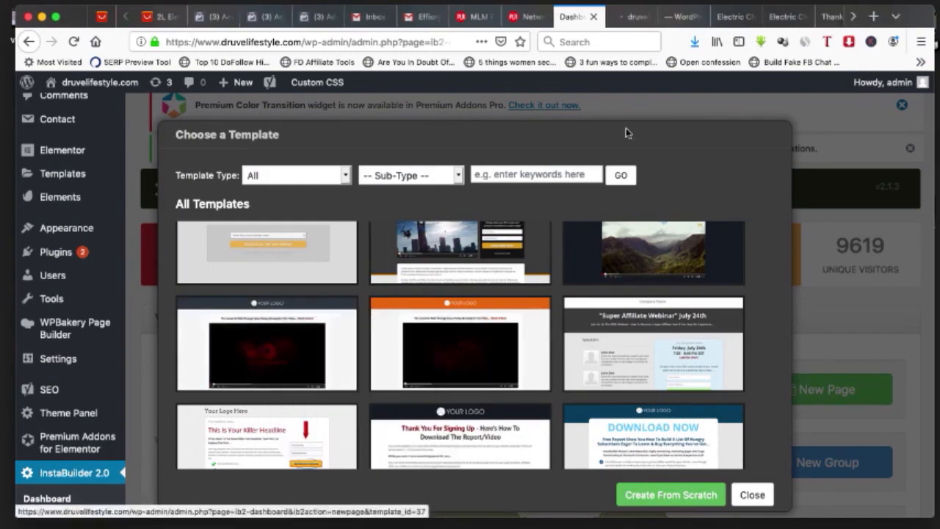
pyautogui.click(832, 19)
# Step: Review the thank-you page's delivery notes (1-2 working days in Lagos, 3-5 elsewhere)
pyautogui.scroll(-5, 503, 185)
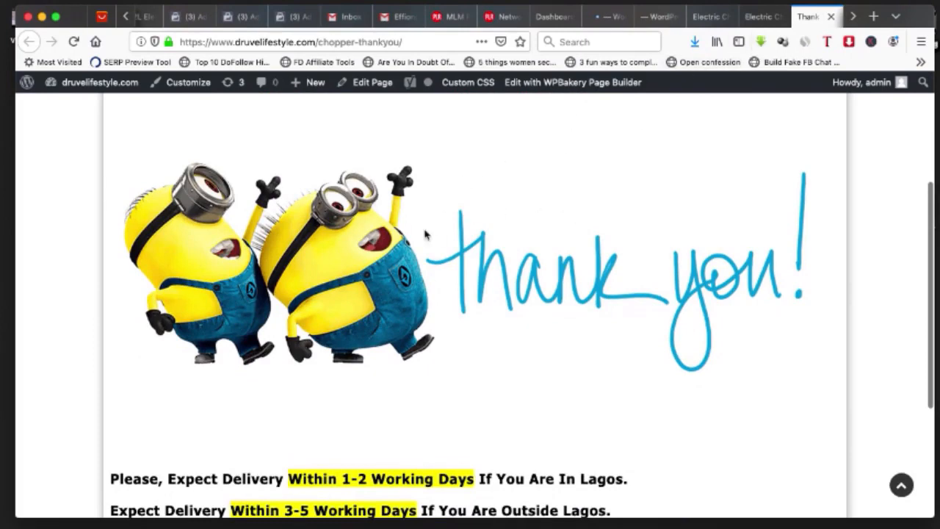
pyautogui.scroll(5, 573, 262)
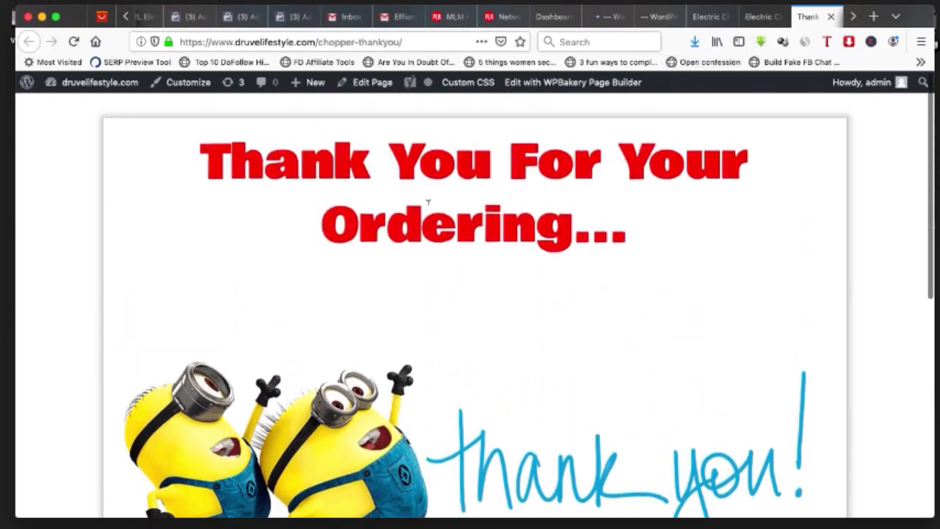
pyautogui.scroll(-10, 429, 206)
pyautogui.scroll(5, 429, 210)
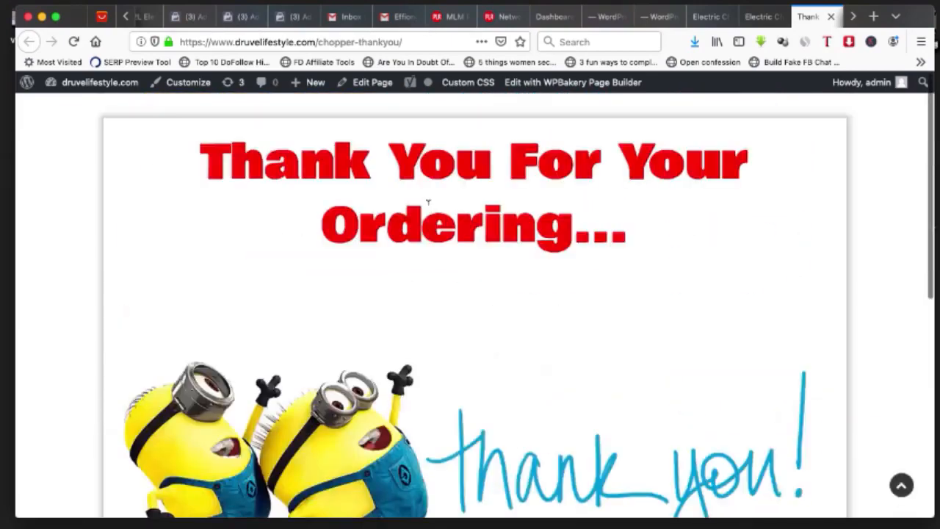
pyautogui.scroll(-5, 429, 210)
pyautogui.scroll(5, 429, 210)
pyautogui.scroll(-5, 429, 210)
pyautogui.scroll(5, 429, 210)
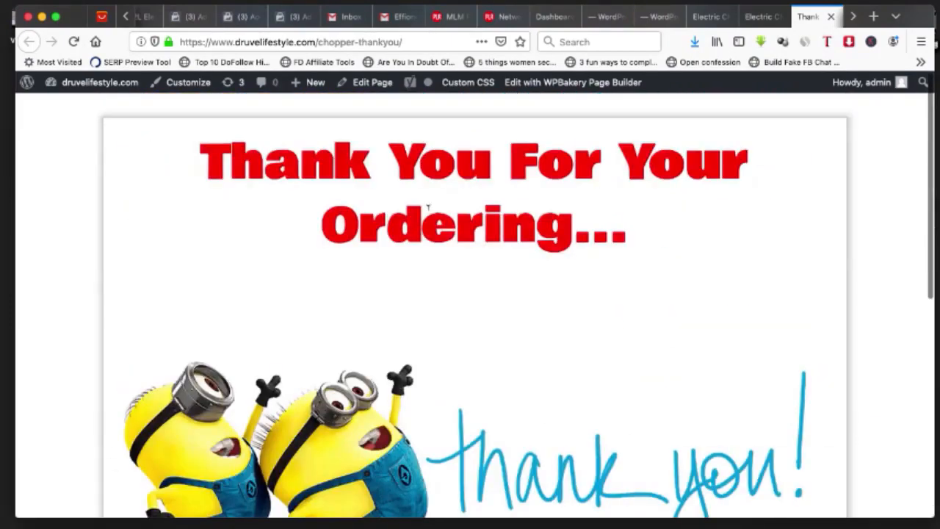
pyautogui.scroll(-1, 428, 208)
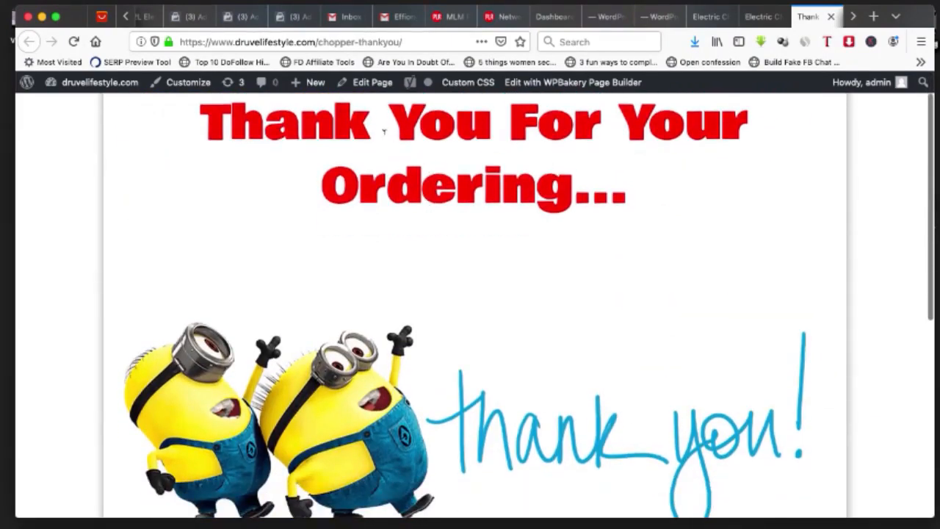
pyautogui.scroll(-5, 484, 275)
pyautogui.scroll(6, 487, 267)
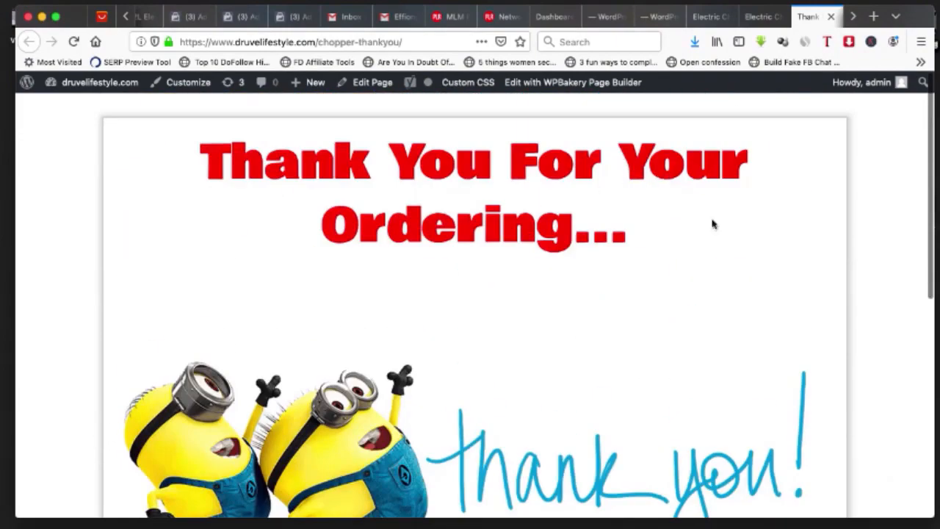
# Step: Select text in the 'Your Ordering...' heading, then return to the Electric Yam Pounder order page
pyautogui.moveTo(621, 163); pyautogui.dragTo(764, 257)
pyautogui.click(640, 263)
pyautogui.doubleClick(667, 163)
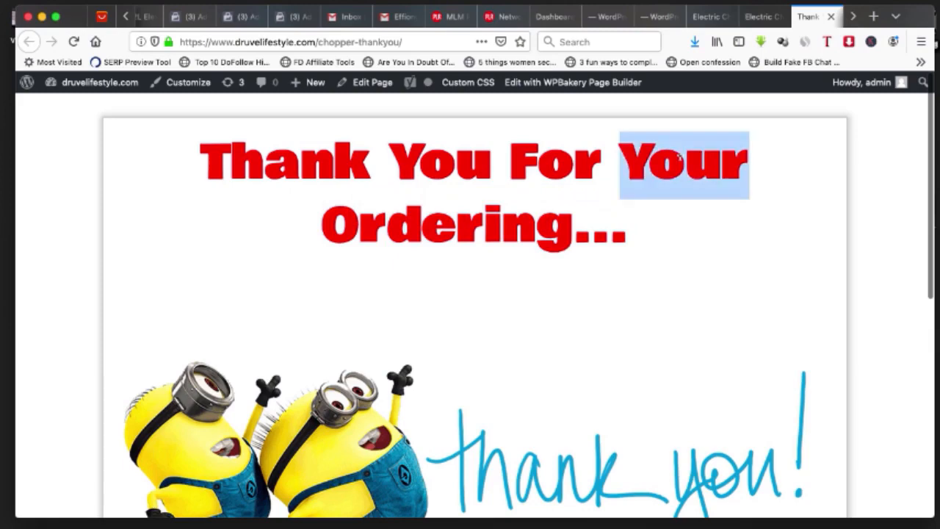
pyautogui.scroll(-7, 510, 356)
pyautogui.scroll(-2, 511, 356)
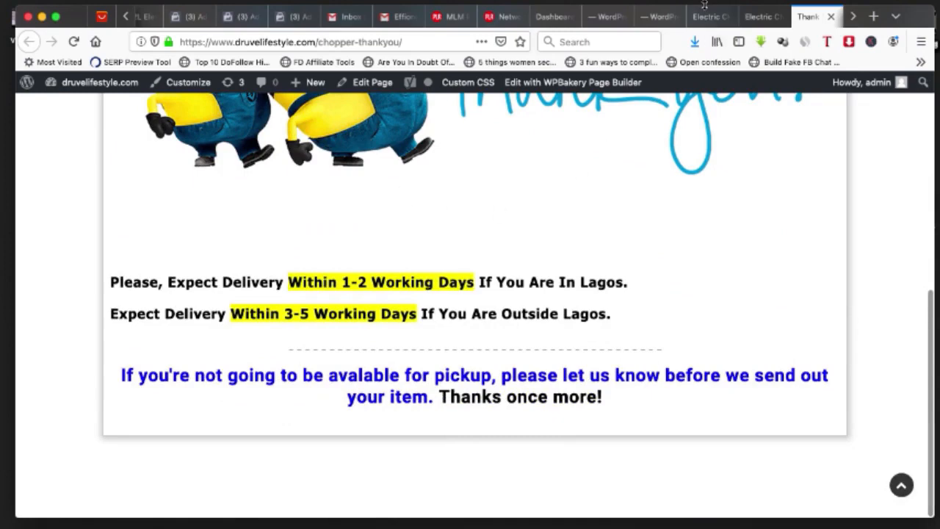
pyautogui.click(751, 16)
# Step: Recheck the chopper thank-you page, then return to the new YOUR LOGO template page
pyautogui.scroll(-10, 441, 259)
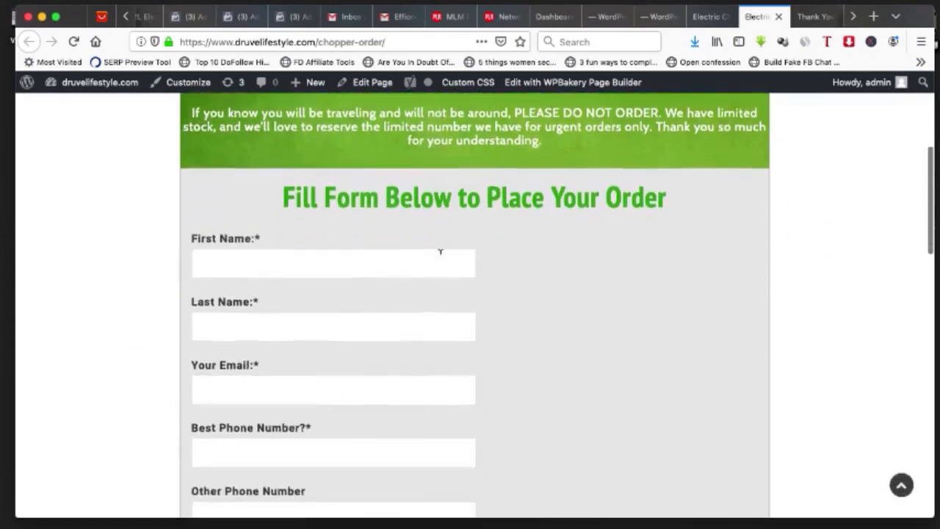
pyautogui.scroll(-2, 367, 418)
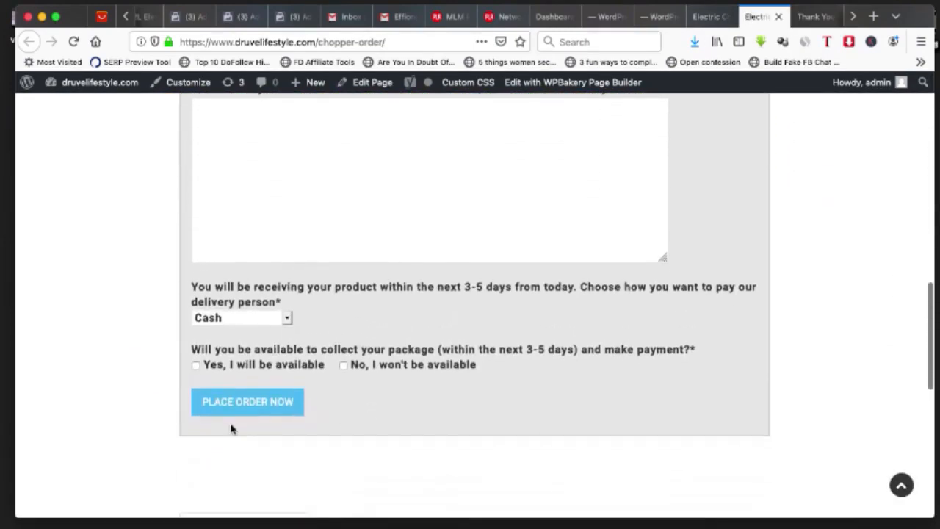
pyautogui.click(815, 18)
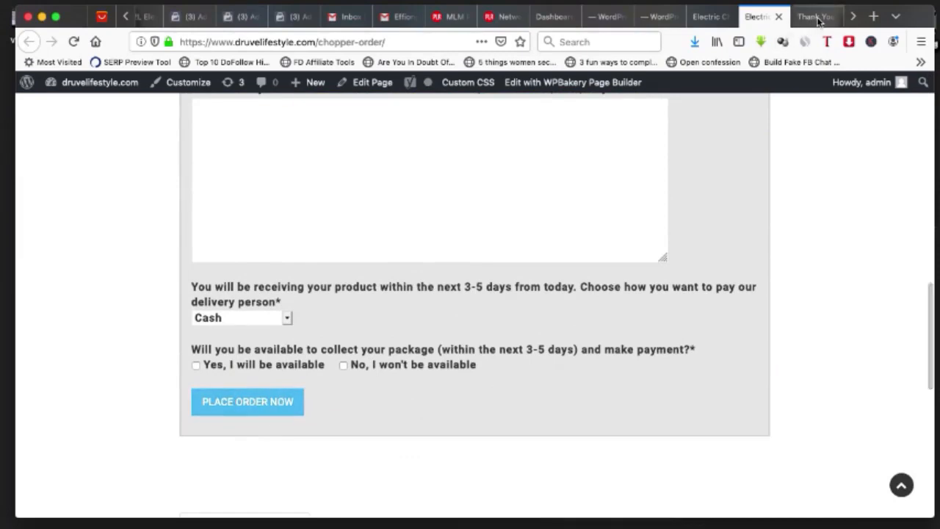
pyautogui.scroll(5, 454, 213)
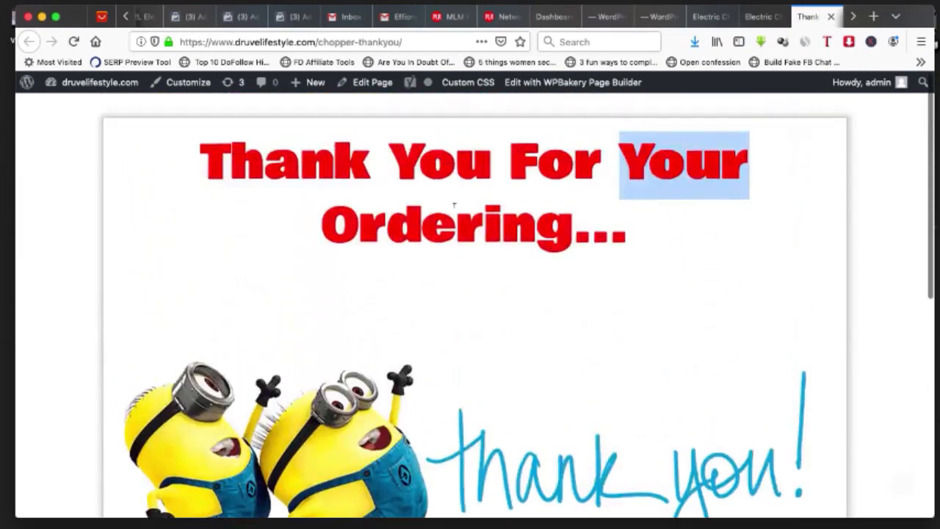
pyautogui.scroll(-5, 444, 220)
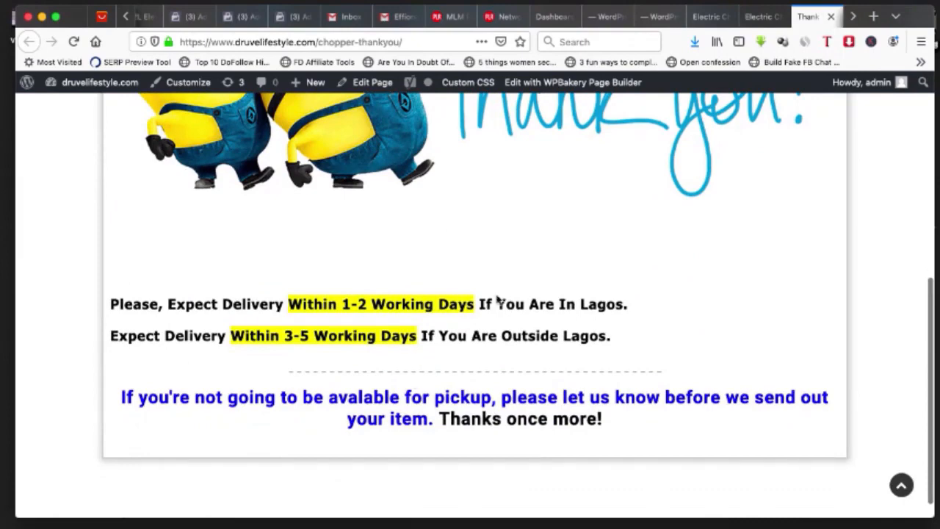
pyautogui.click(604, 18)
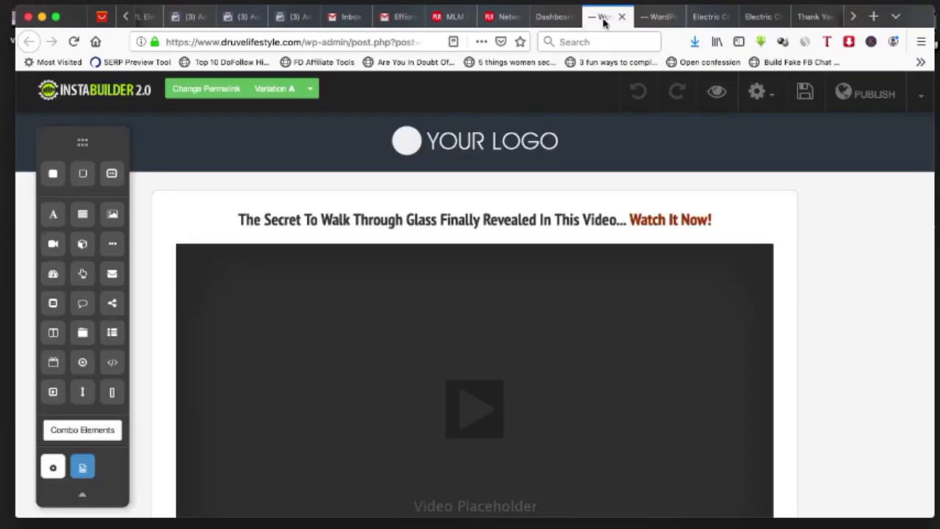
pyautogui.click(658, 18)
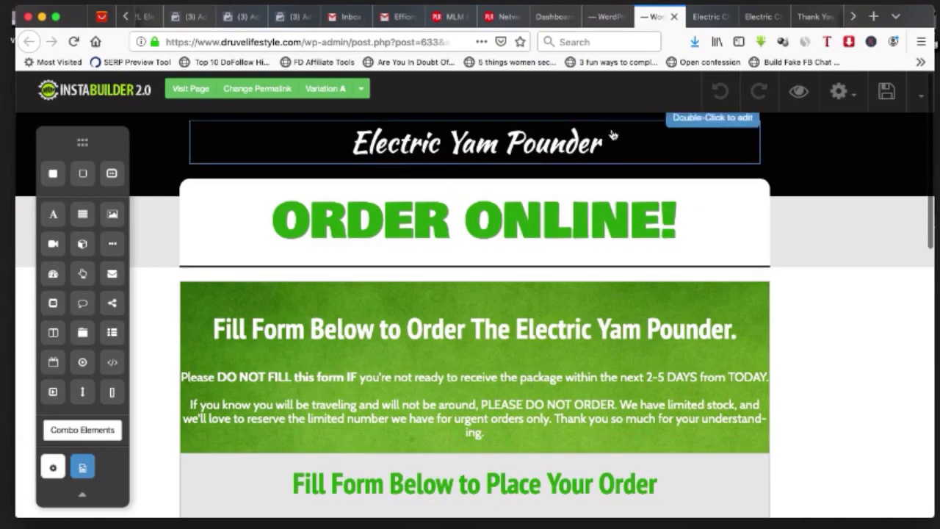
pyautogui.click(705, 17)
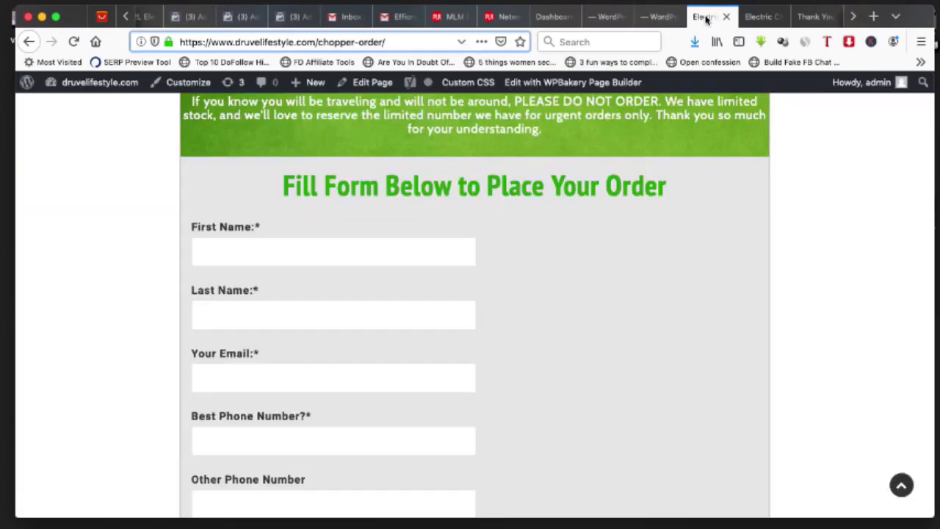
pyautogui.click(659, 18)
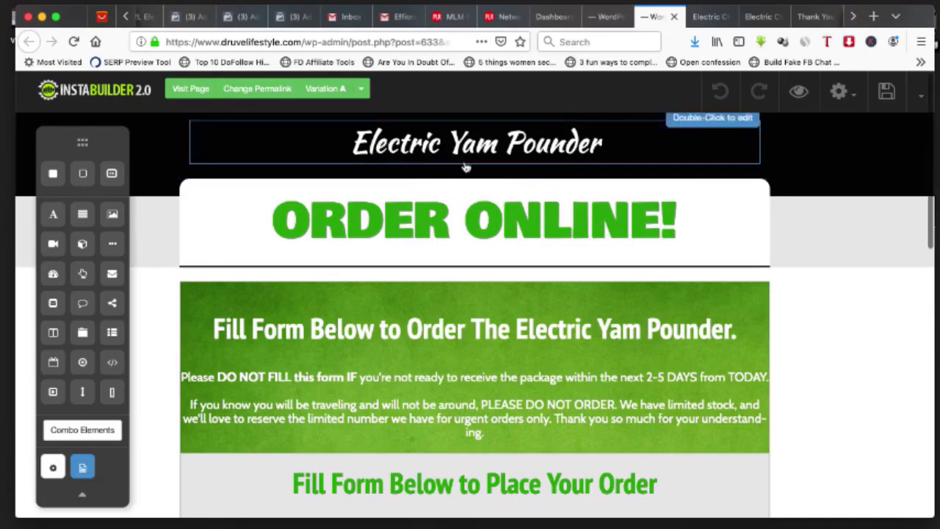
pyautogui.click(608, 22)
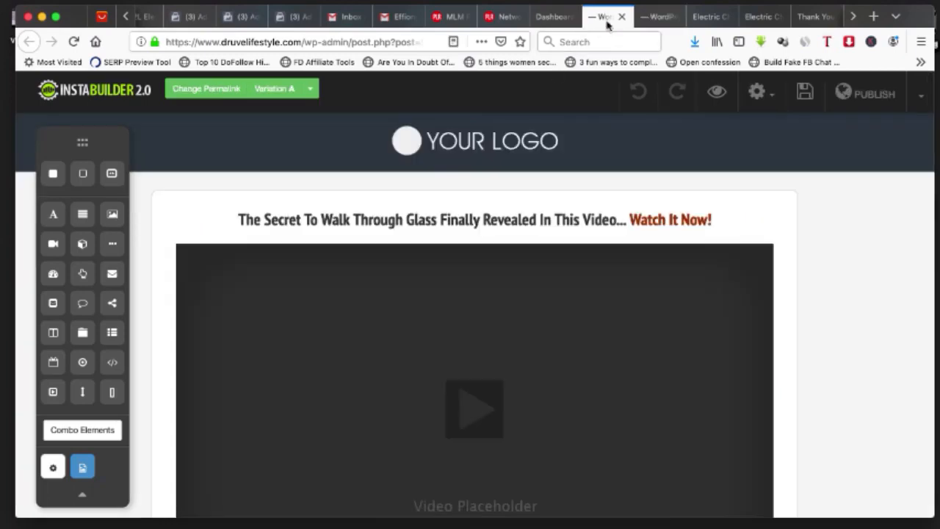
# Step: Delete the YOUR LOGO placeholder and add a Title element to the header
pyautogui.click(468, 141)
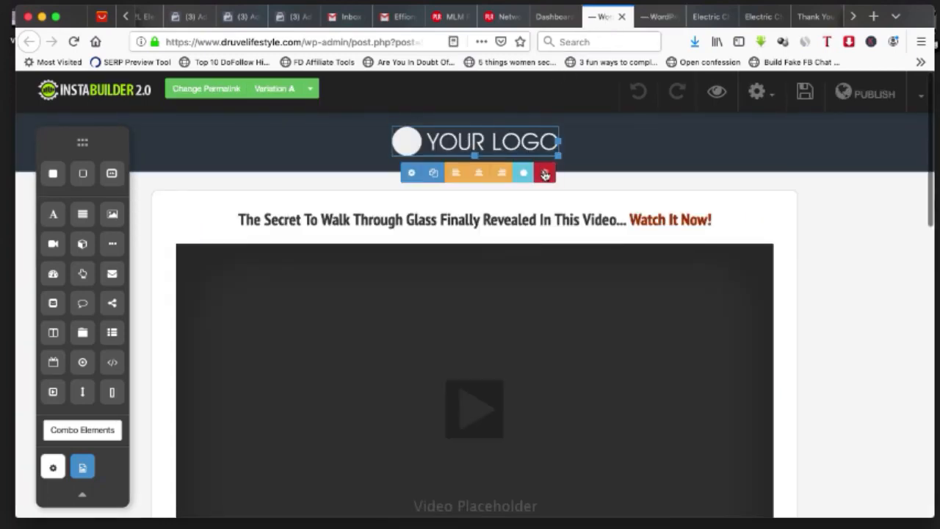
pyautogui.click(545, 174)
pyautogui.click(542, 269)
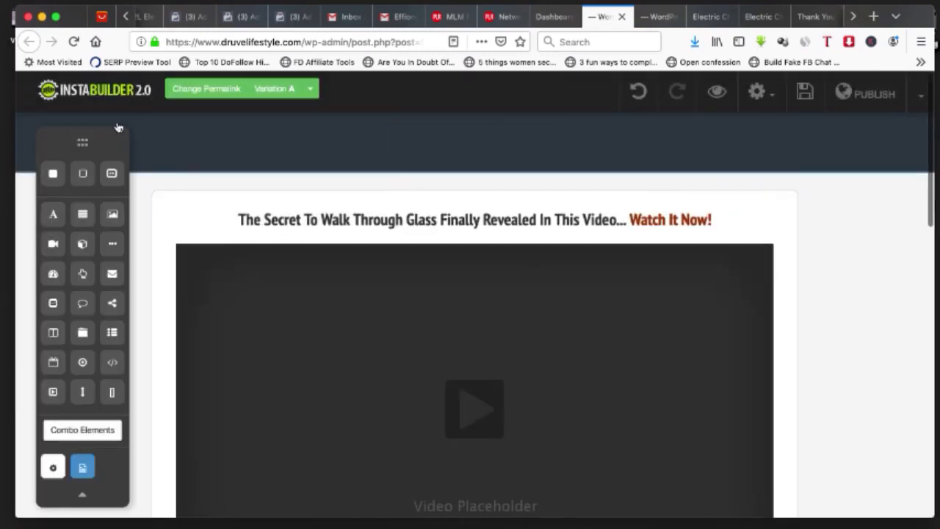
pyautogui.moveTo(53, 214); pyautogui.dragTo(412, 159)
pyautogui.click(496, 146)
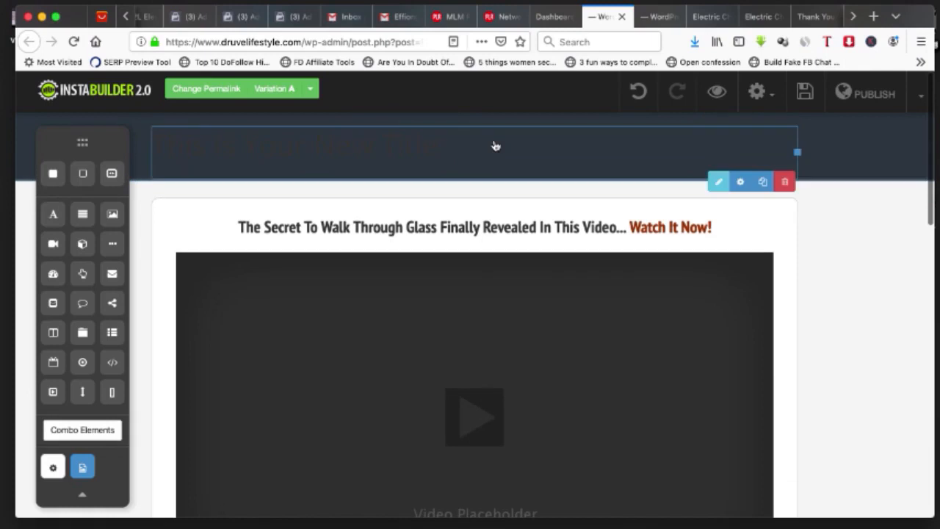
pyautogui.click(784, 184)
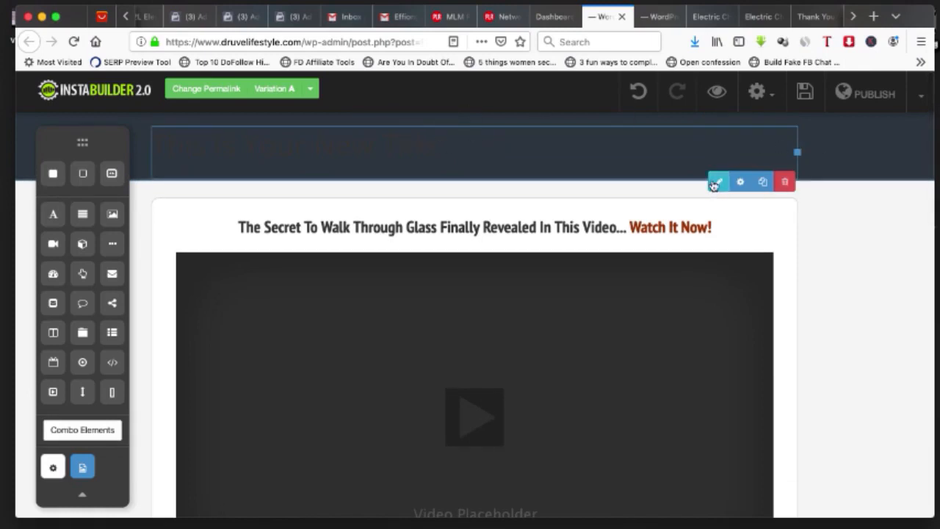
# Step: Replace the title text with 'Electric Yam Pounder', centred and coloured white
pyautogui.doubleClick(579, 154)
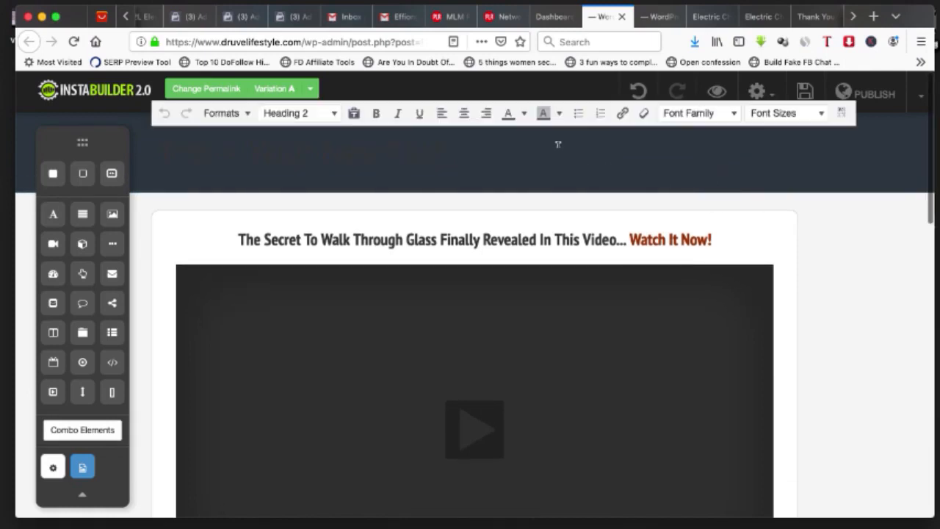
pyautogui.tripleClick(447, 151)
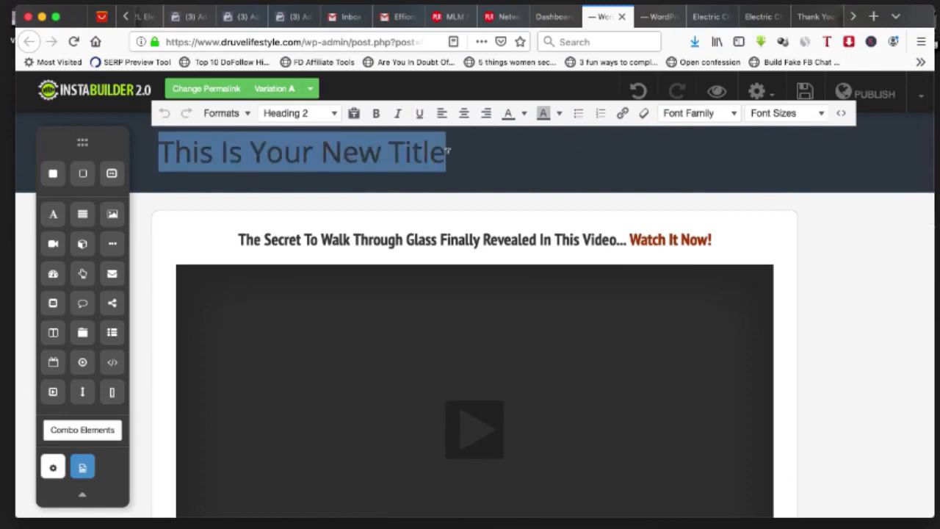
pyautogui.press('BackSpace')
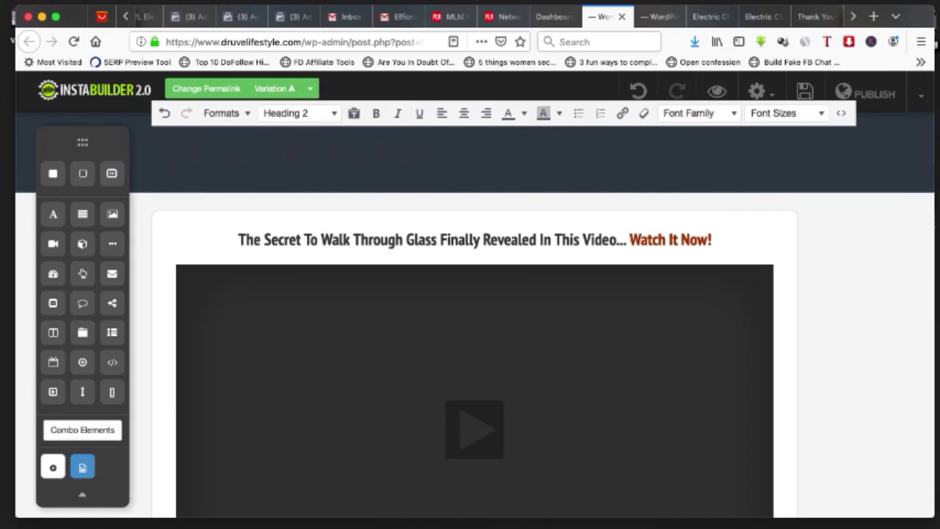
pyautogui.write('Electric yam Pounder')
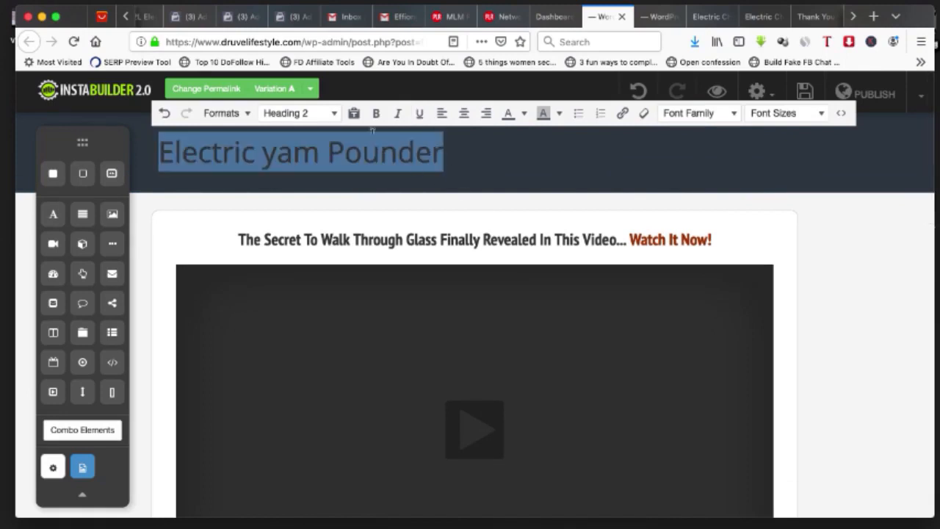
pyautogui.click(464, 113)
pyautogui.click(526, 115)
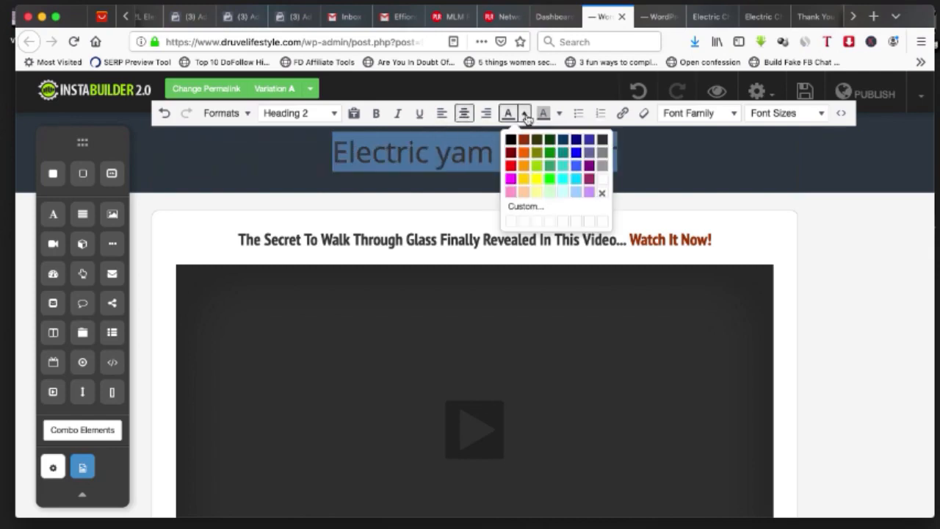
pyautogui.click(595, 179)
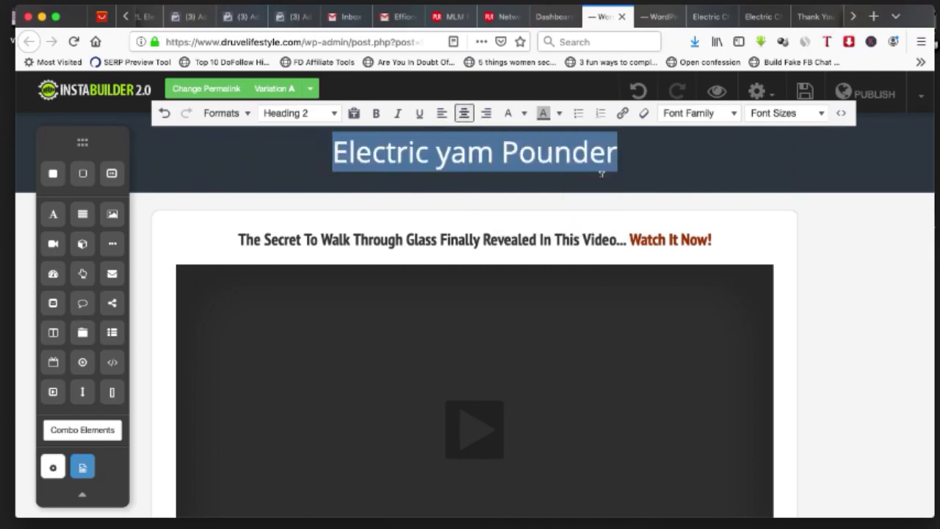
# Step: Capitalise the Y in 'Yam' and set the heading font to Architects Daughter
pyautogui.click(454, 149)
pyautogui.press('BackSpace')
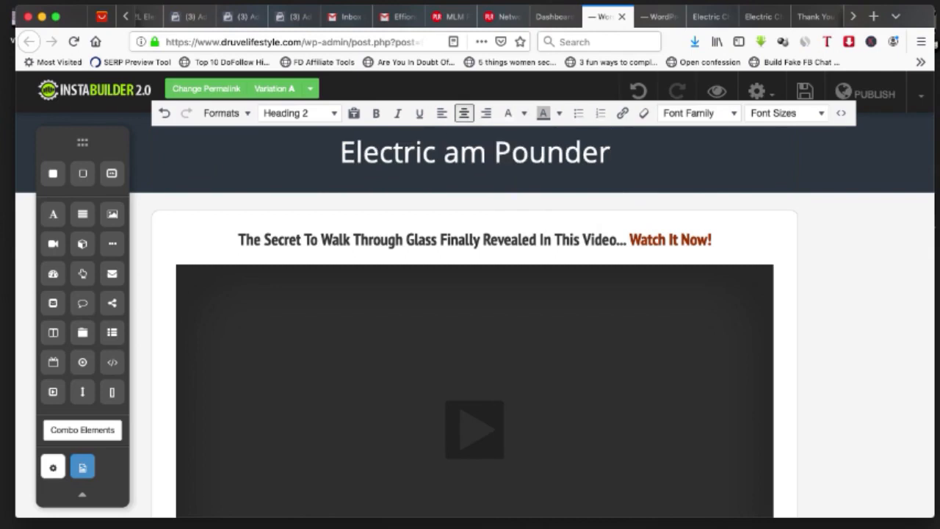
pyautogui.write('Y')
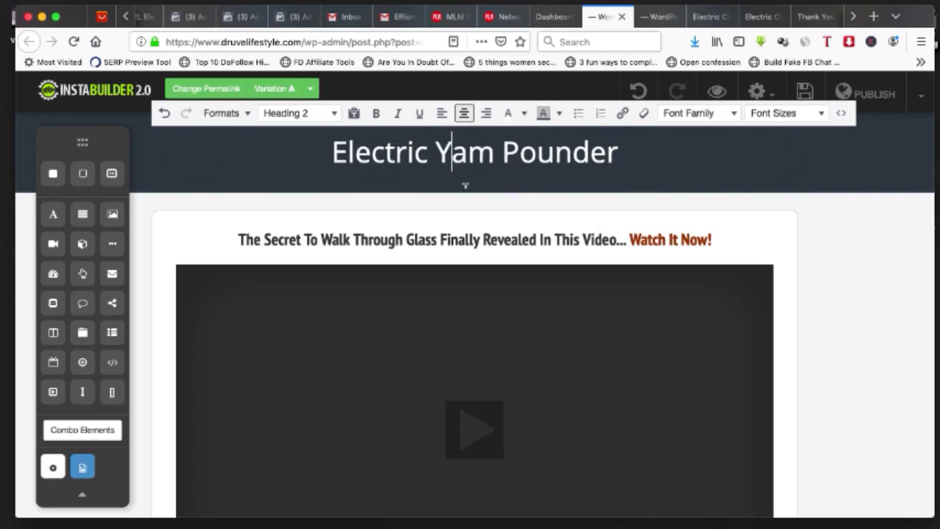
pyautogui.tripleClick(448, 166)
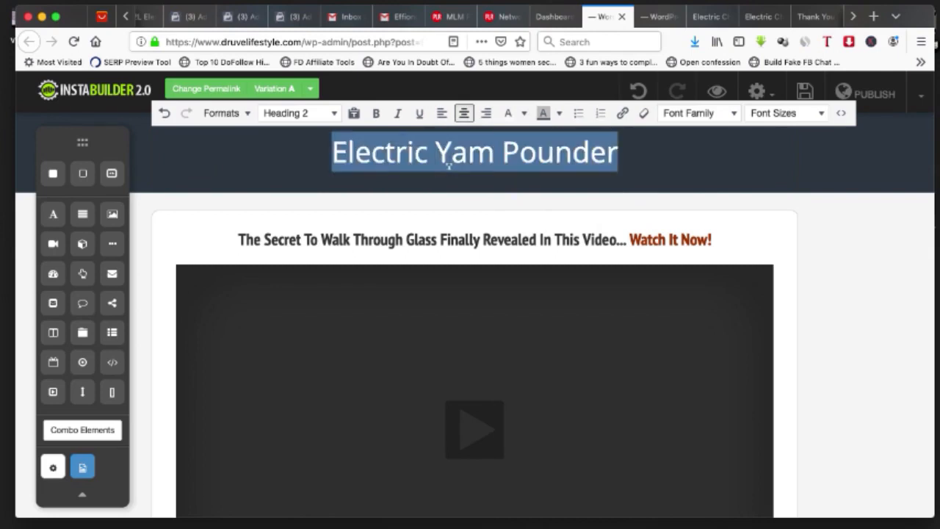
pyautogui.click(523, 115)
pyautogui.click(523, 115)
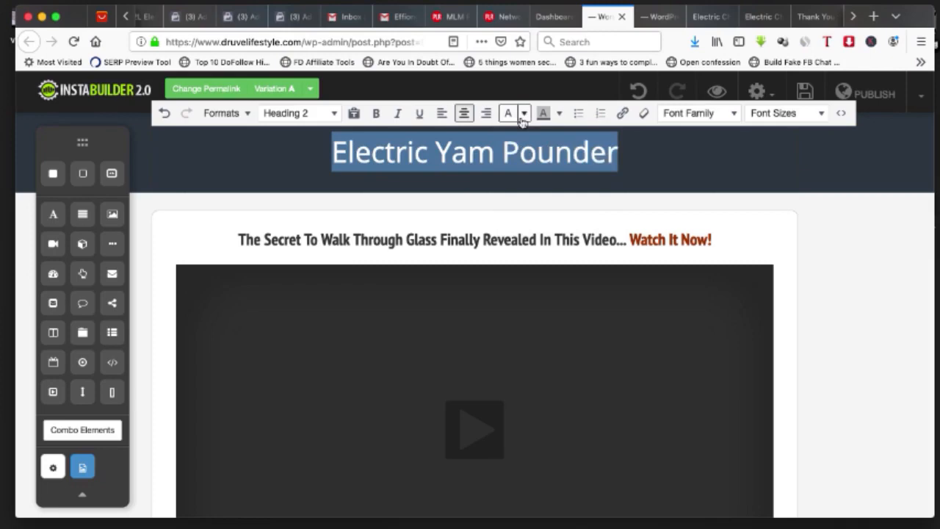
pyautogui.click(772, 114)
pyautogui.click(731, 114)
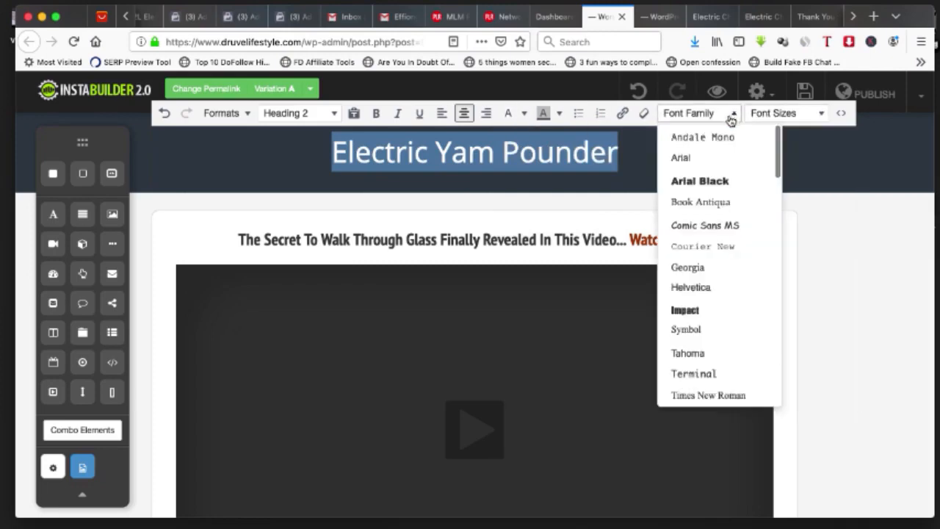
pyautogui.scroll(-5, 706, 262)
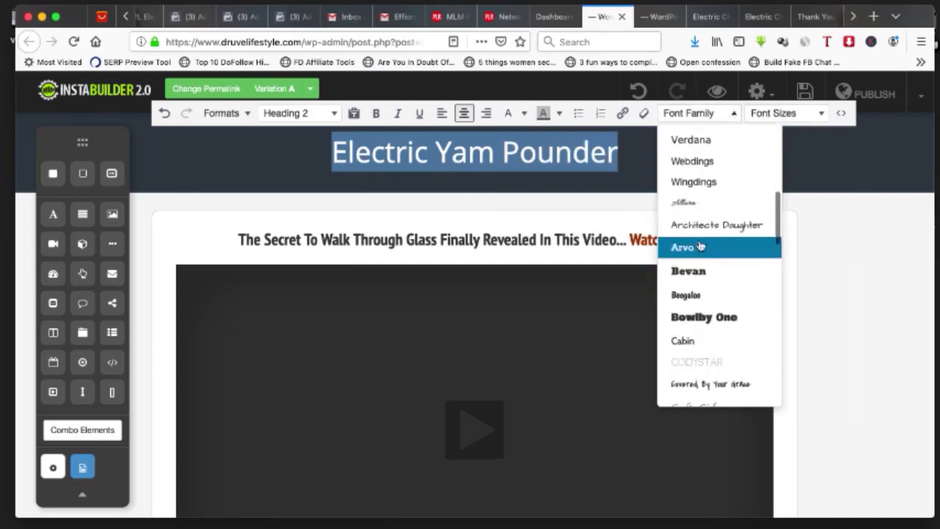
pyautogui.click(690, 226)
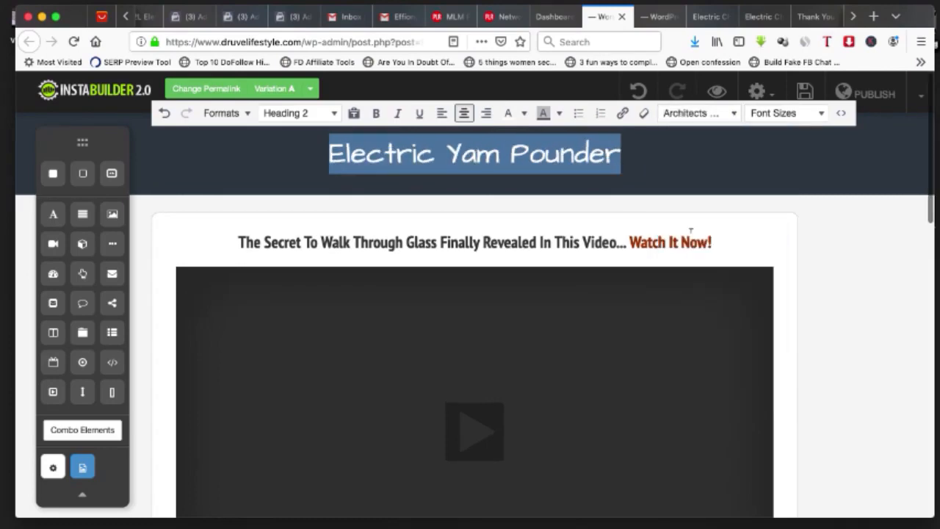
pyautogui.click(656, 17)
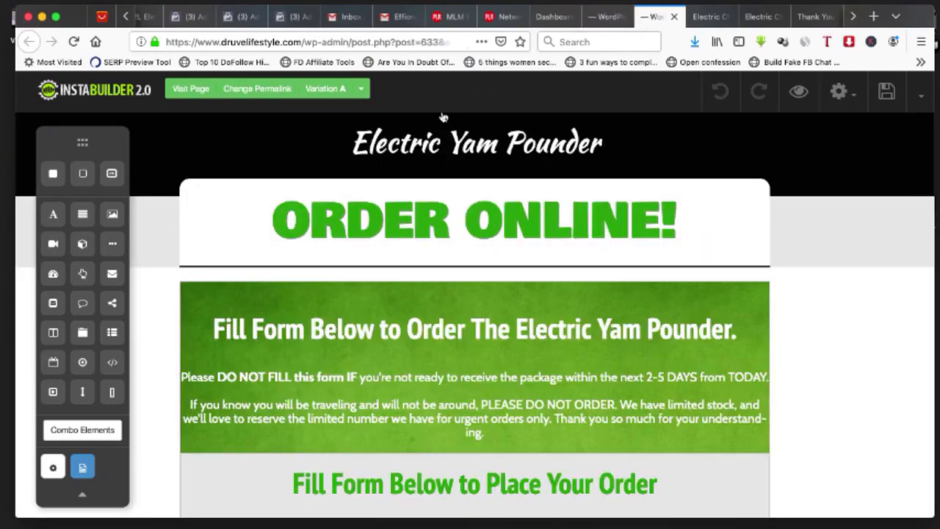
# Step: Compare the new heading with the reference order page, then open the header section's settings
pyautogui.click(605, 16)
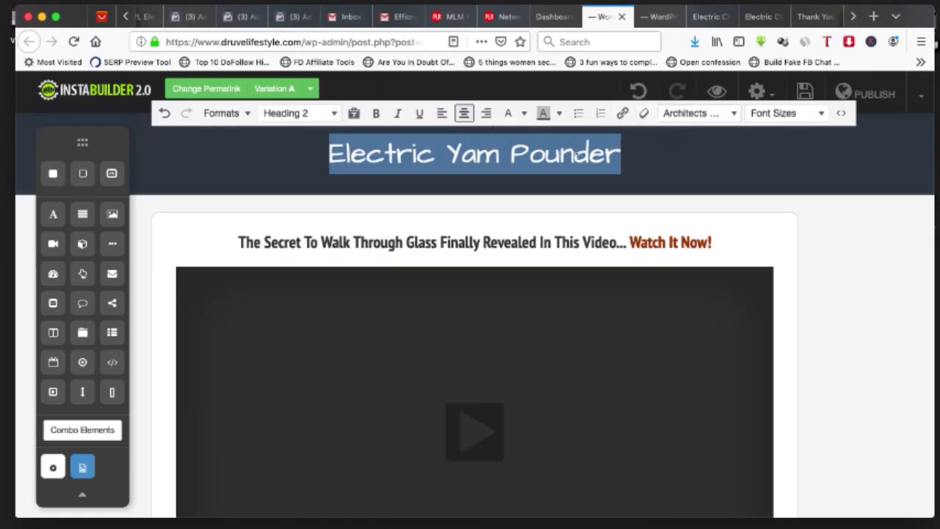
pyautogui.click(890, 171)
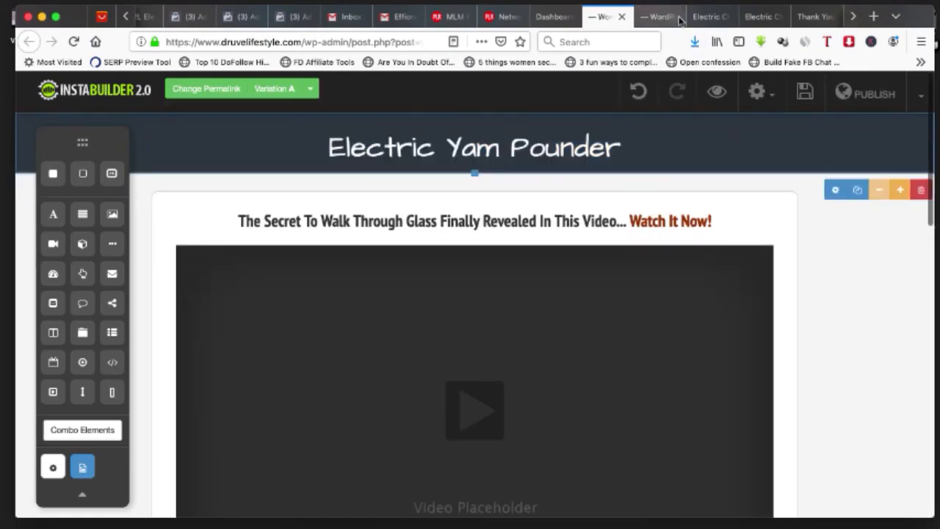
pyautogui.click(707, 16)
pyautogui.scroll(4, 685, 236)
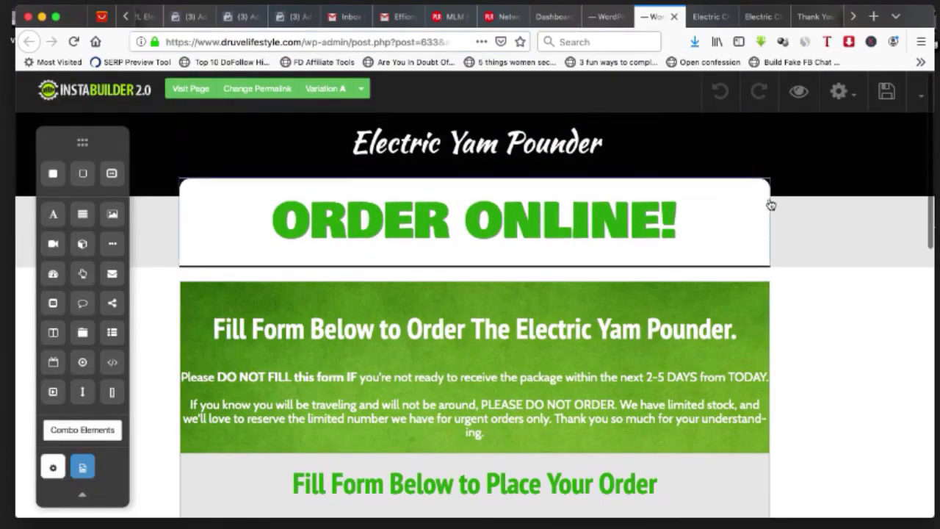
pyautogui.click(606, 16)
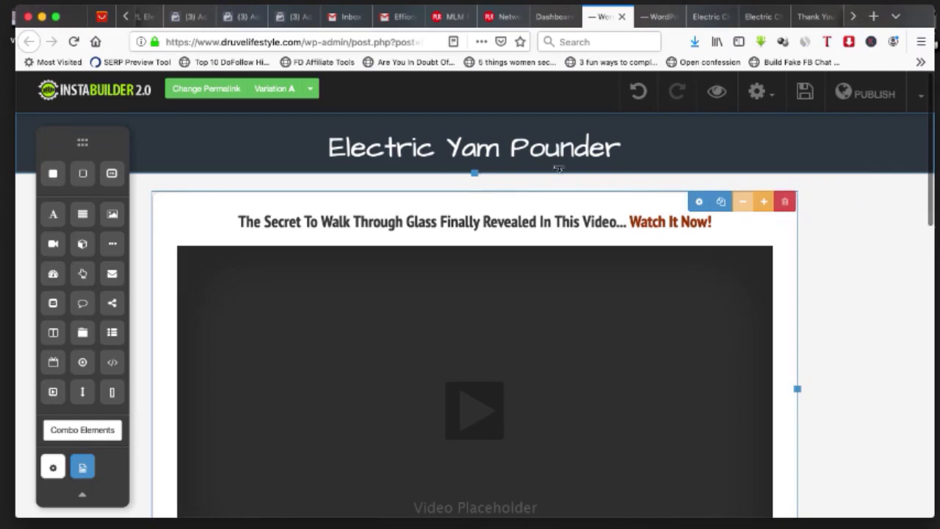
pyautogui.click(692, 199)
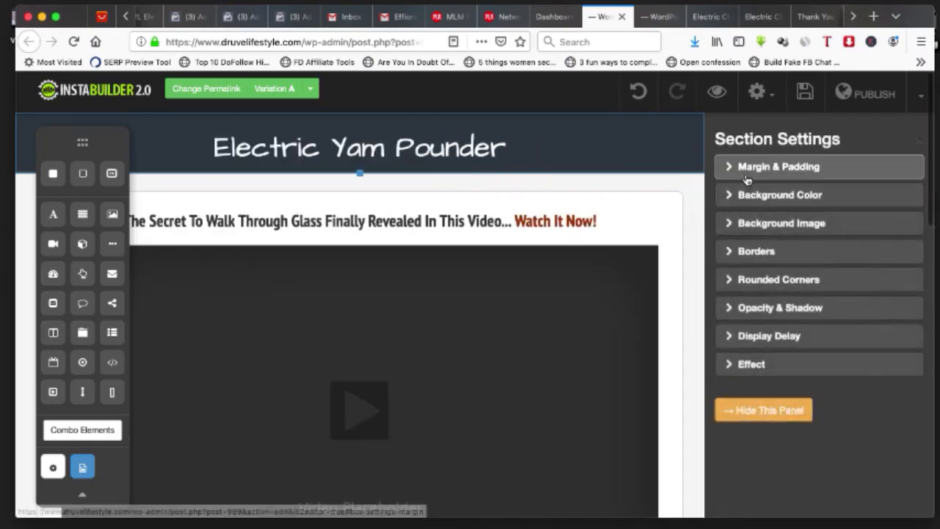
# Step: Set the section's left and right padding to 10 px
pyautogui.click(745, 177)
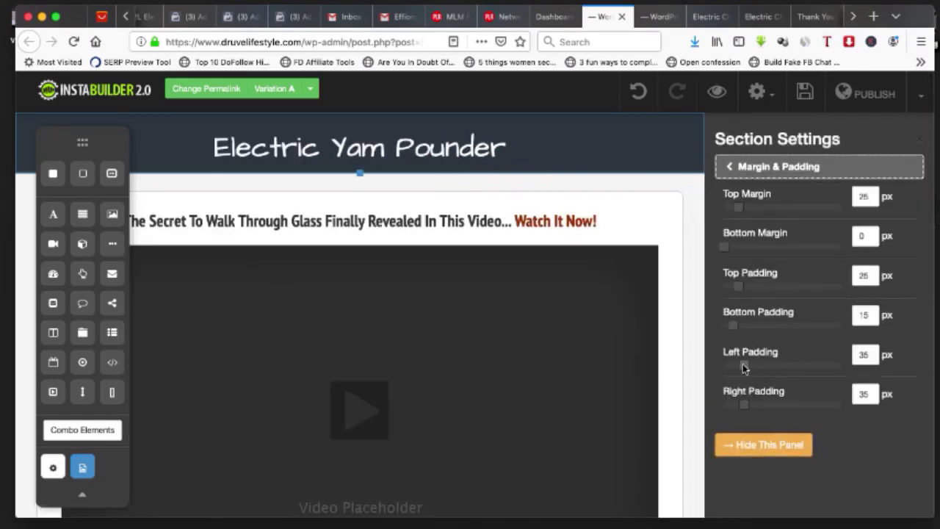
pyautogui.moveTo(744, 367); pyautogui.dragTo(705, 365)
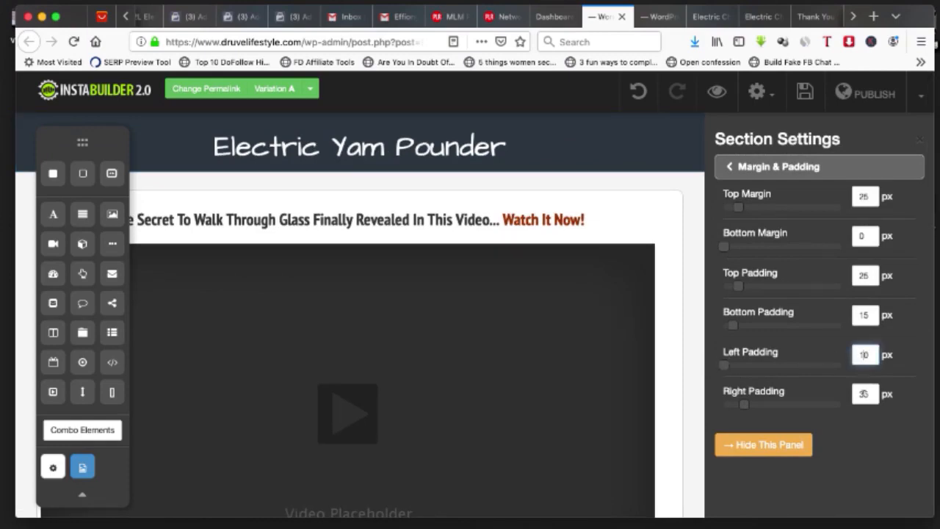
pyautogui.moveTo(872, 393); pyautogui.dragTo(802, 401)
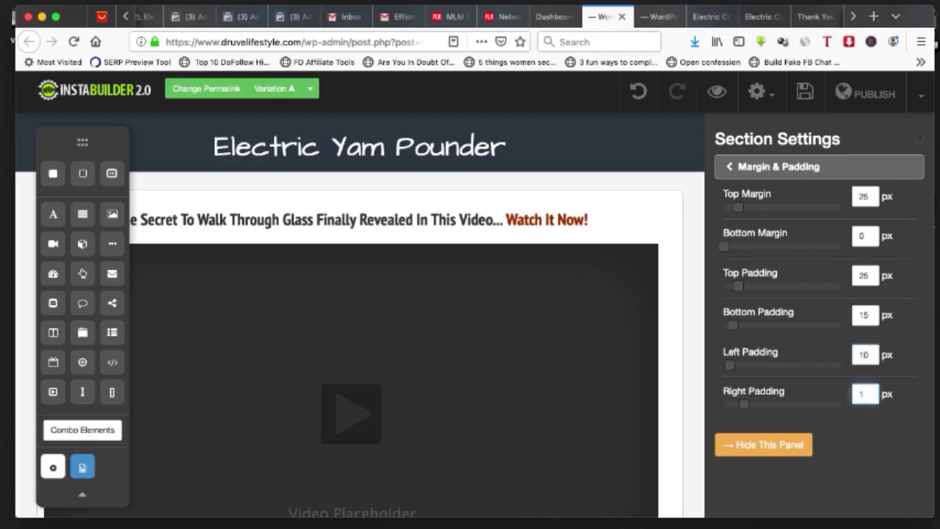
pyautogui.click(807, 447)
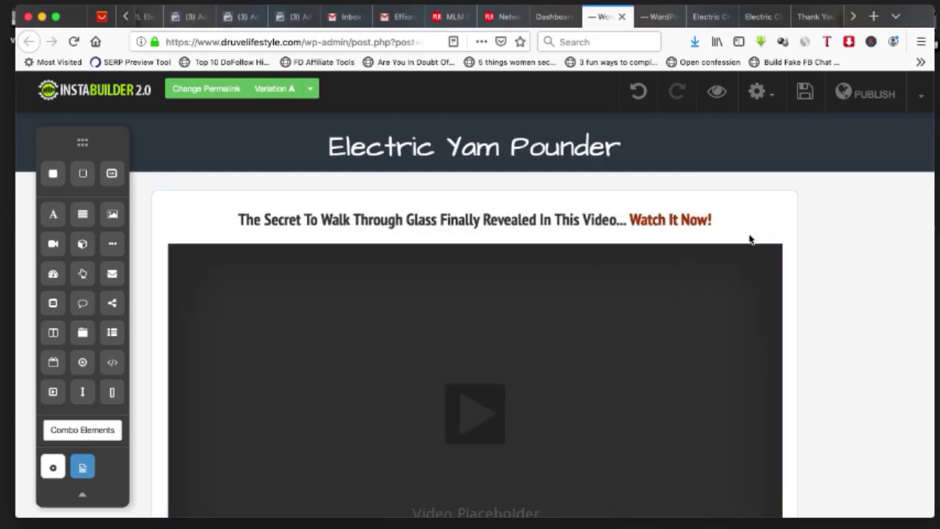
# Step: Review the video section's spacing and set the title row's top margin to 0
pyautogui.moveTo(789, 201)
pyautogui.click(701, 202)
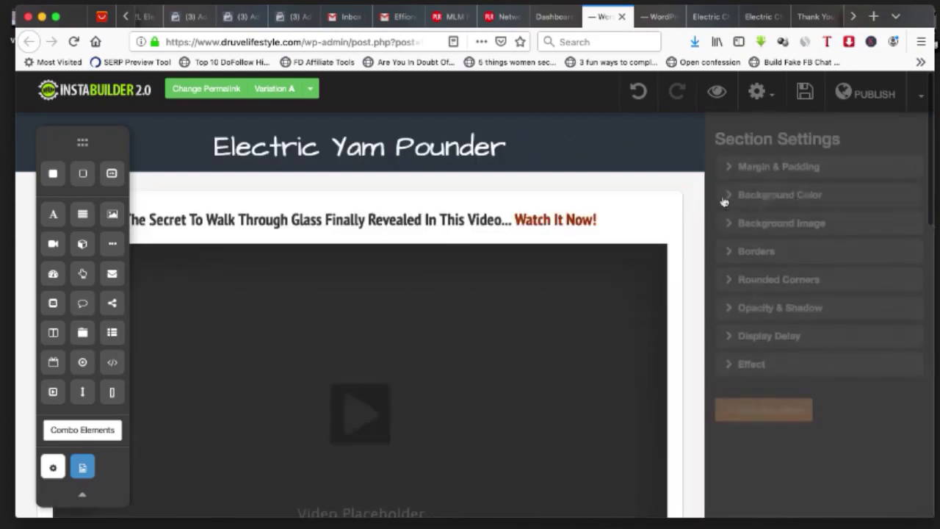
pyautogui.click(765, 168)
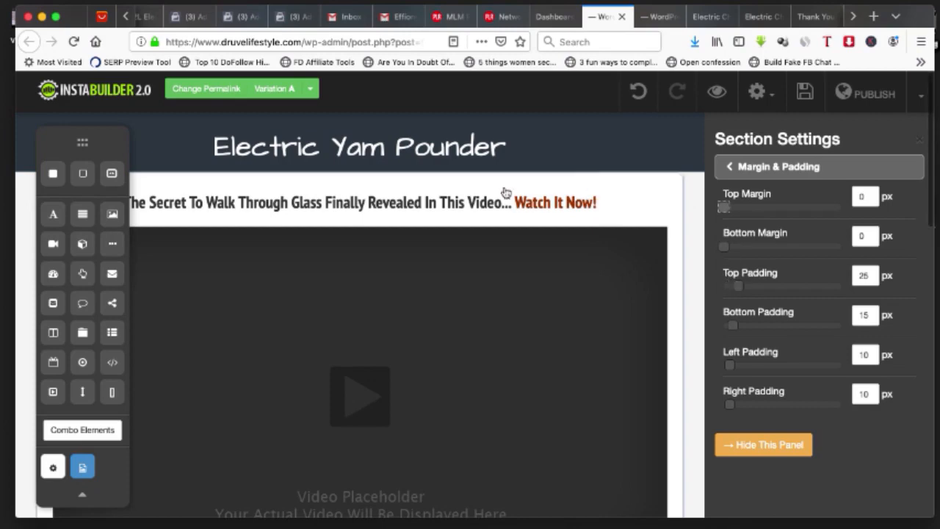
pyautogui.moveTo(699, 165)
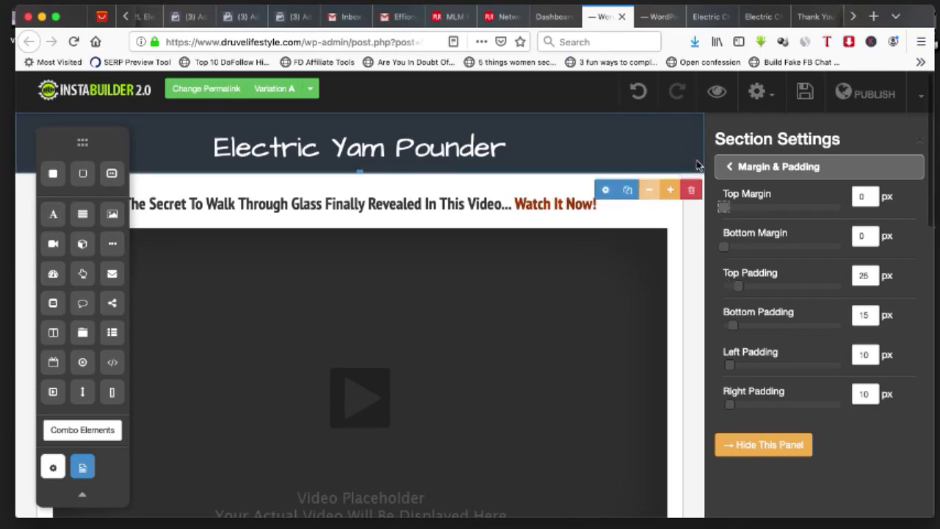
pyautogui.click(764, 445)
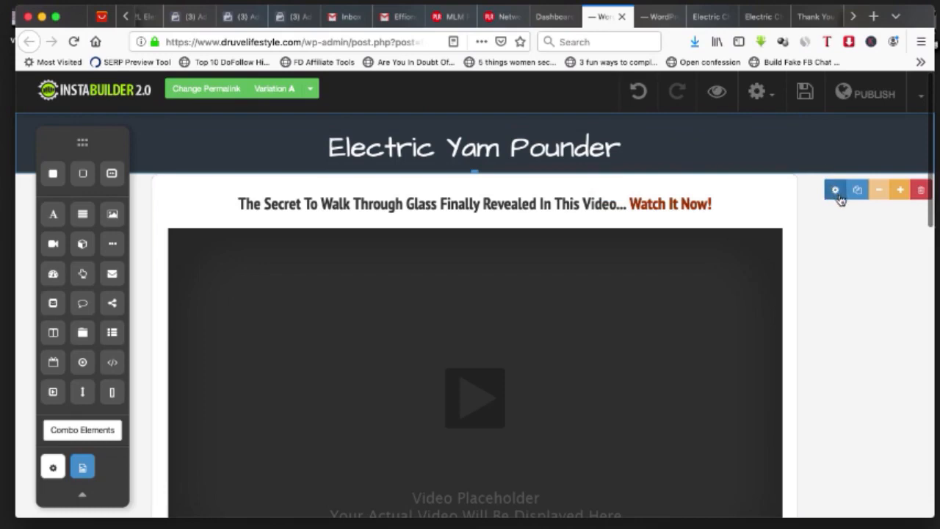
pyautogui.click(836, 191)
pyautogui.click(800, 167)
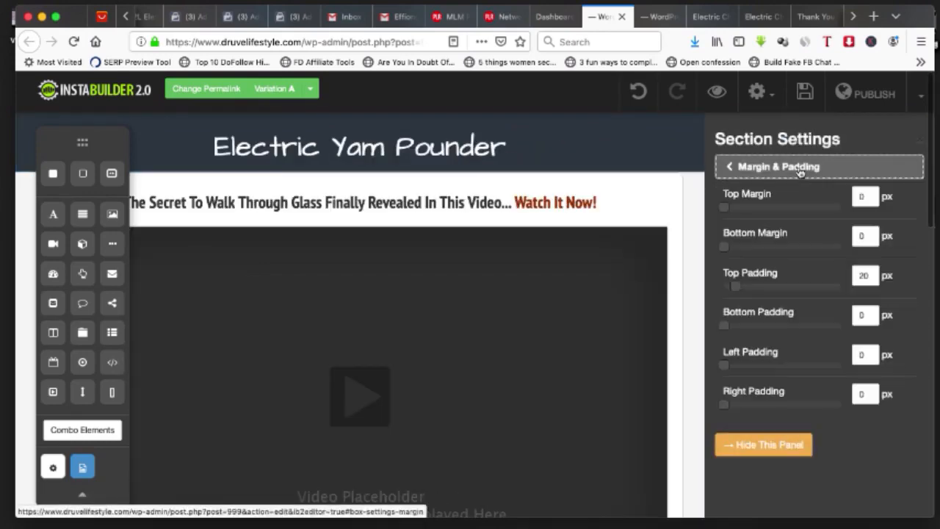
pyautogui.click(724, 249)
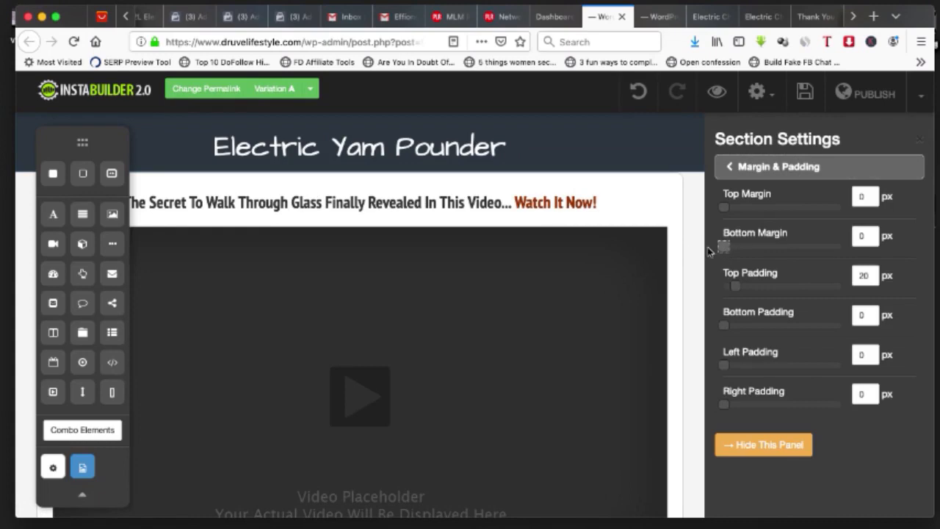
pyautogui.click(750, 442)
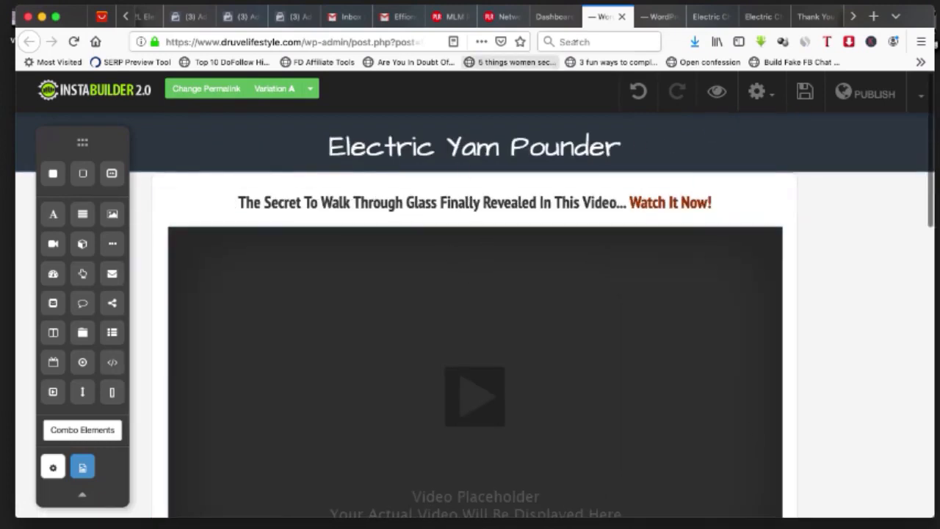
# Step: Compare the ORDER ONLINE! order page with the new Electric Yam Pounder video page
pyautogui.click(665, 16)
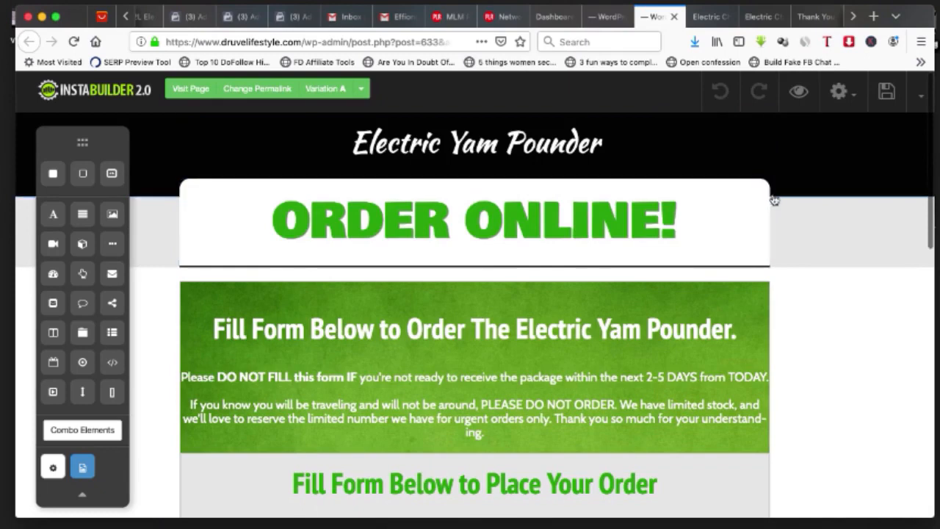
pyautogui.click(597, 22)
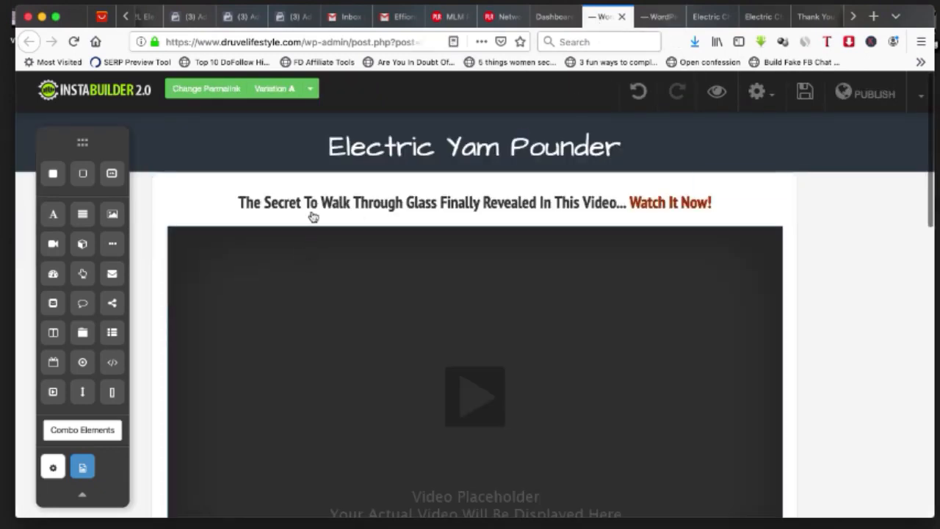
pyautogui.click(657, 17)
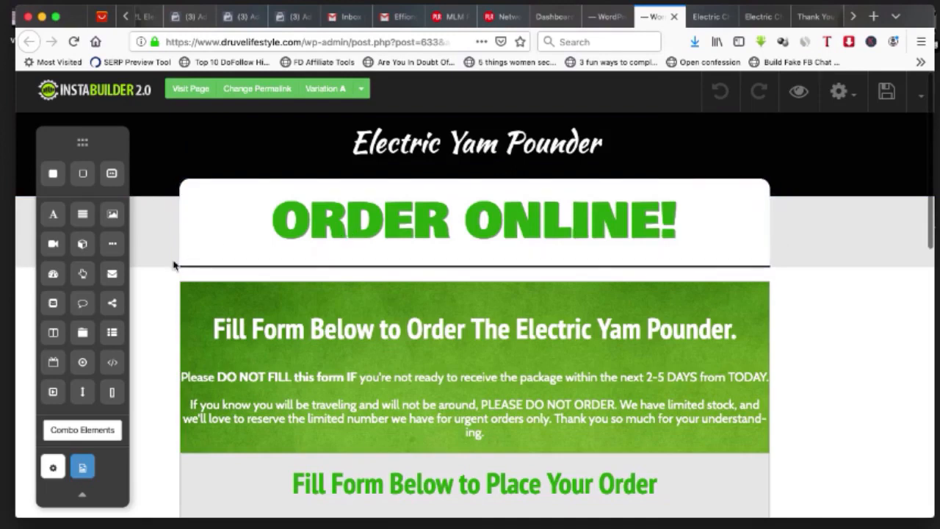
pyautogui.click(607, 16)
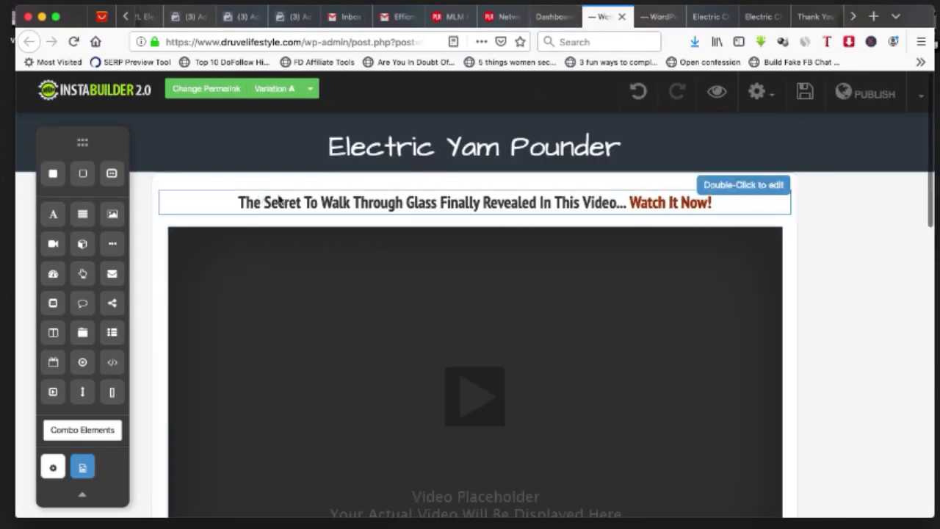
# Step: Replace the video page headline with the green 'ORDER ONLINE!' heading copied from the order page
pyautogui.click(663, 17)
pyautogui.doubleClick(512, 202)
pyautogui.hotkey('ctrl', 'c')
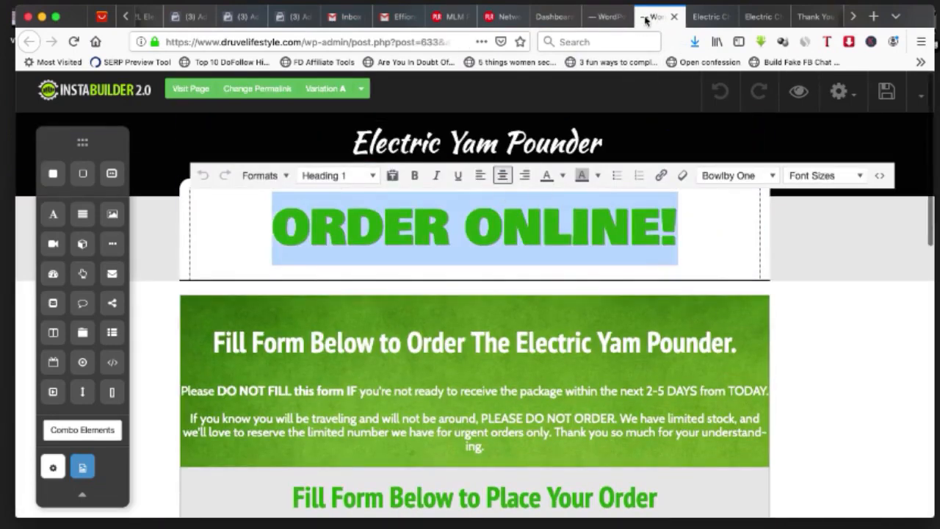
pyautogui.click(604, 16)
pyautogui.doubleClick(499, 204)
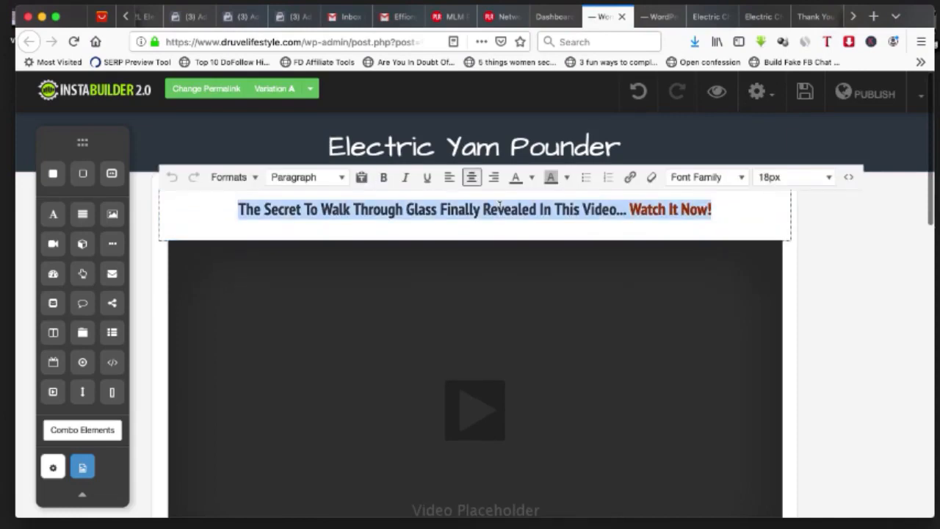
pyautogui.hotkey('ctrl', 'v')
pyautogui.click(884, 234)
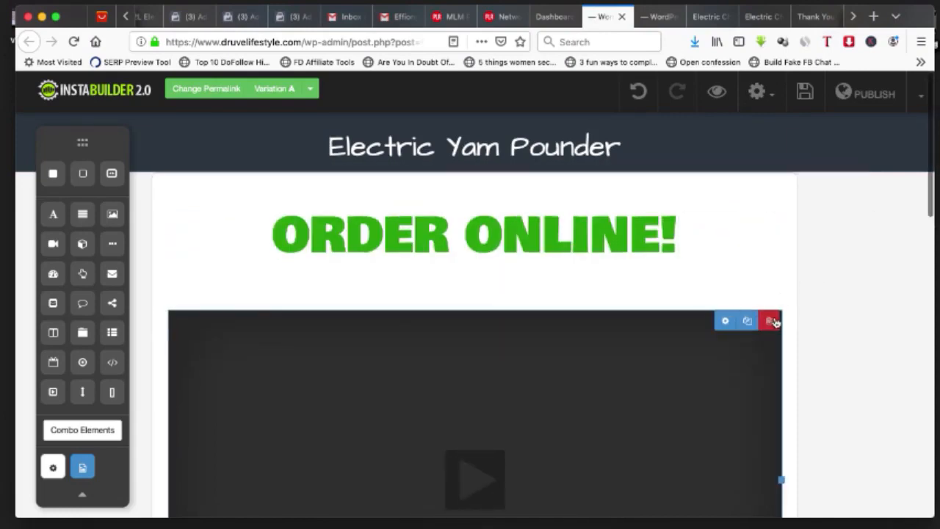
# Step: Delete the video placeholder and drag the emptied section shorter
pyautogui.click(768, 321)
pyautogui.click(540, 268)
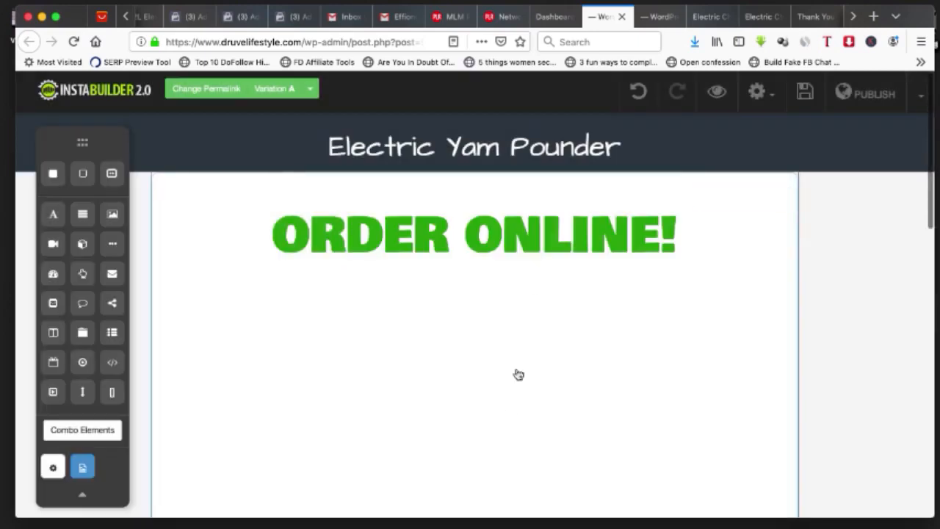
pyautogui.scroll(-5, 515, 375)
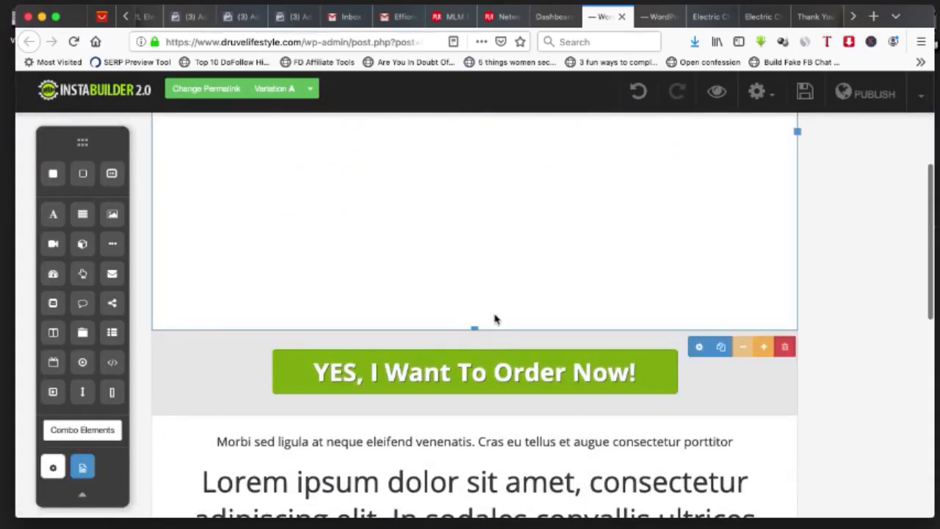
pyautogui.moveTo(474, 330); pyautogui.dragTo(453, 145)
pyautogui.scroll(4, 461, 246)
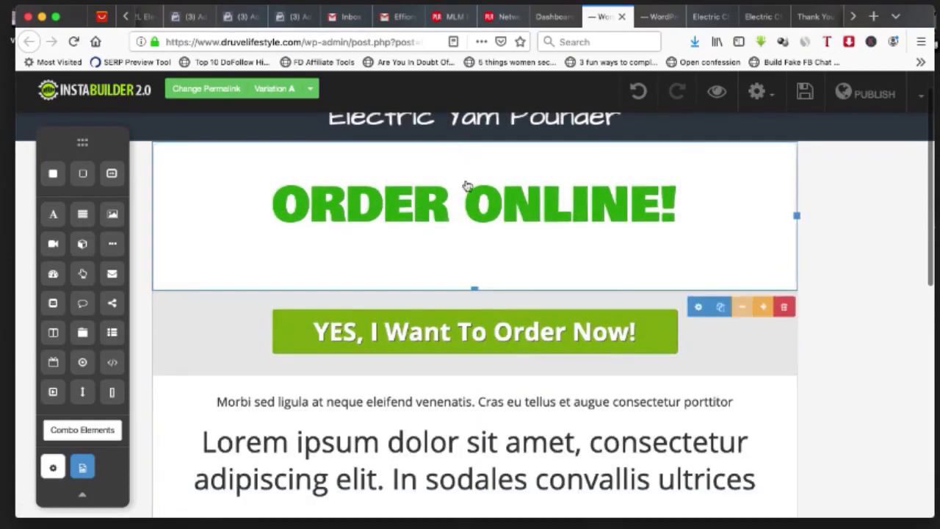
# Step: Set the ORDER ONLINE! section's top and bottom padding to 5 px
pyautogui.click(699, 307)
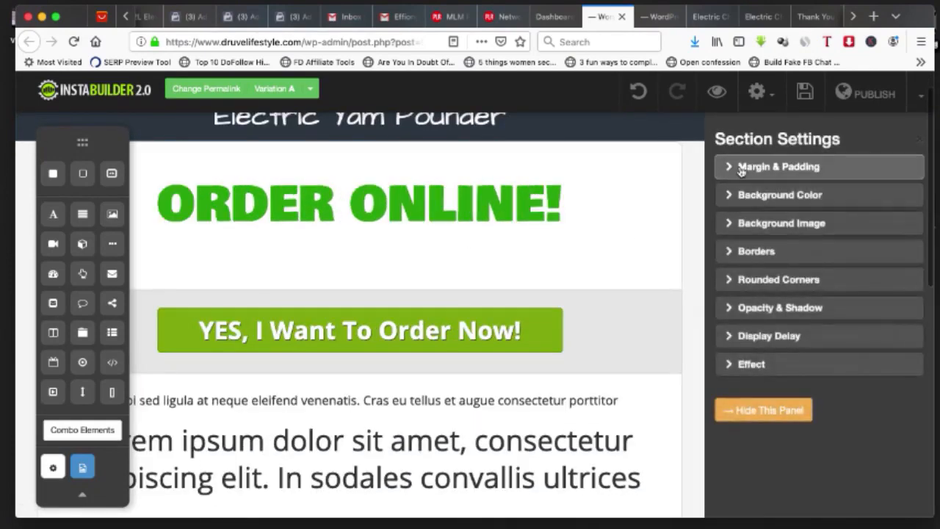
pyautogui.click(742, 169)
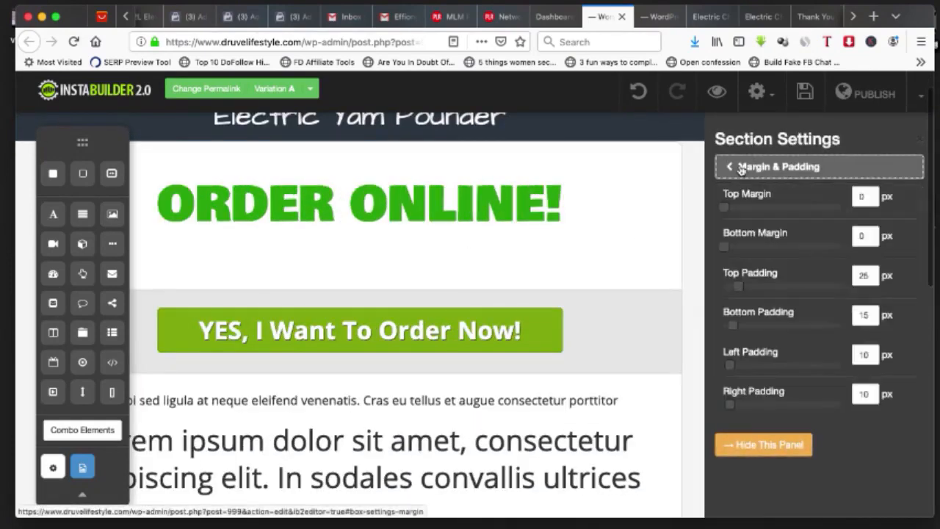
pyautogui.click(847, 275)
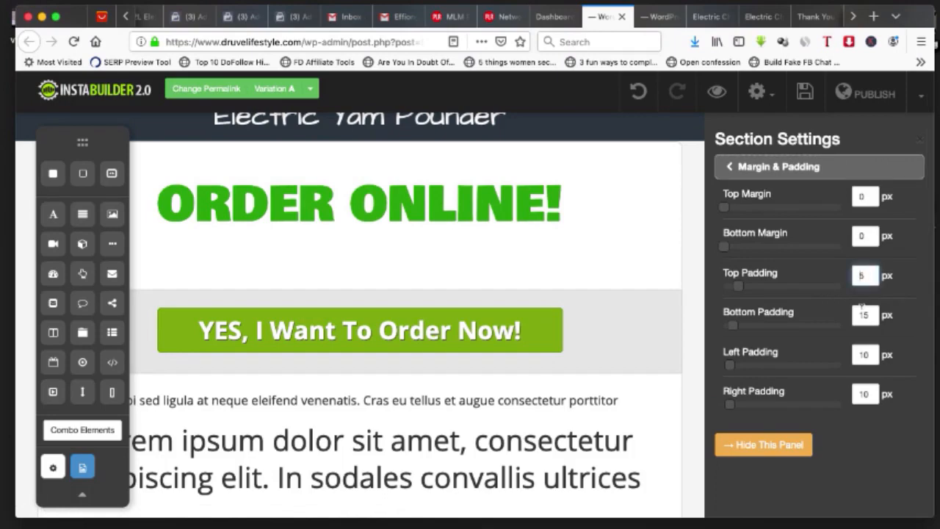
pyautogui.click(864, 314)
pyautogui.press('BackSpace')
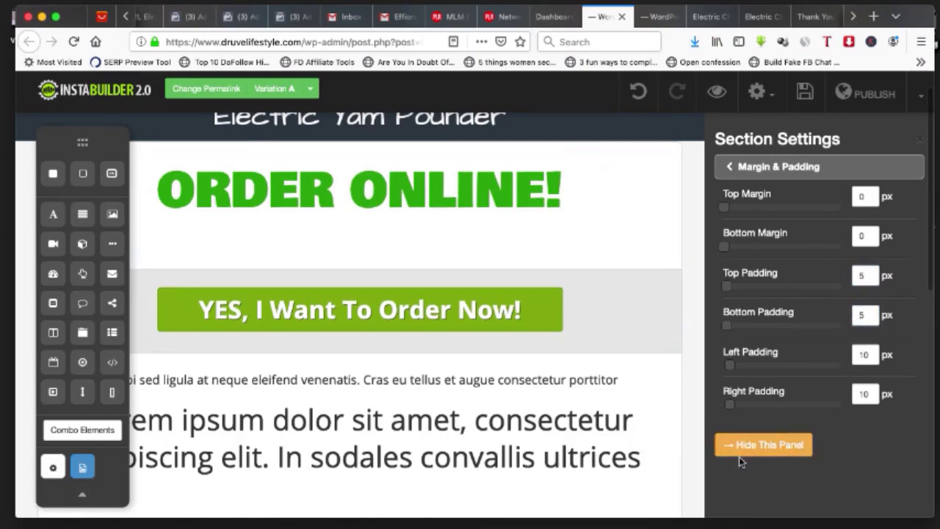
pyautogui.click(771, 458)
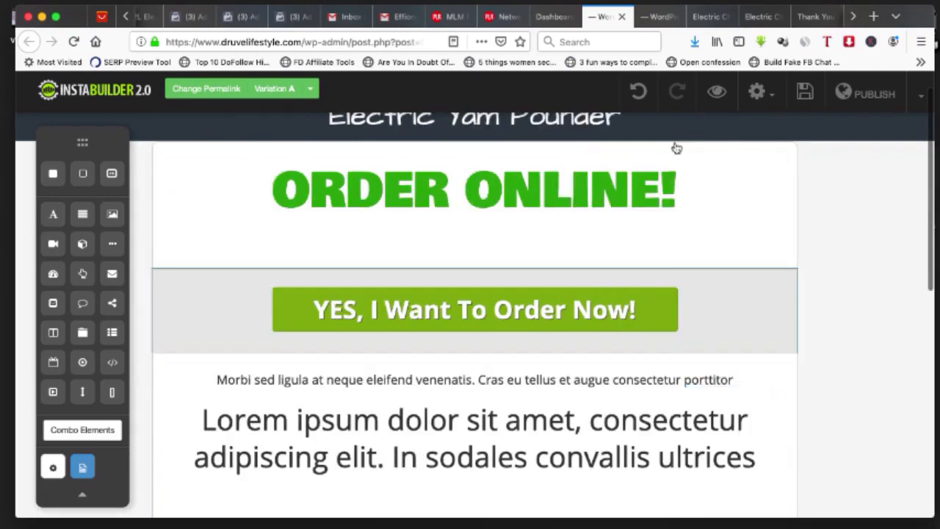
# Step: Close the ORDER ONLINE! heading editor on the original order page
pyautogui.click(657, 16)
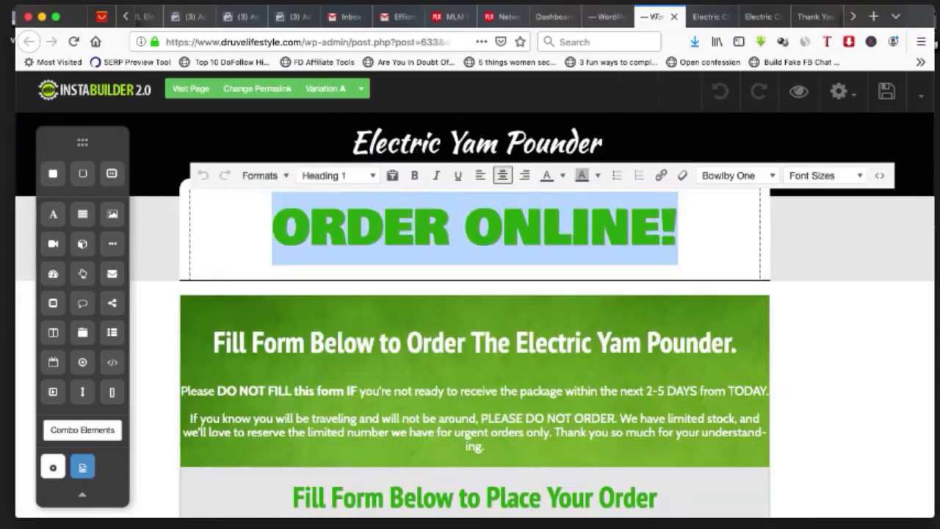
pyautogui.click(811, 282)
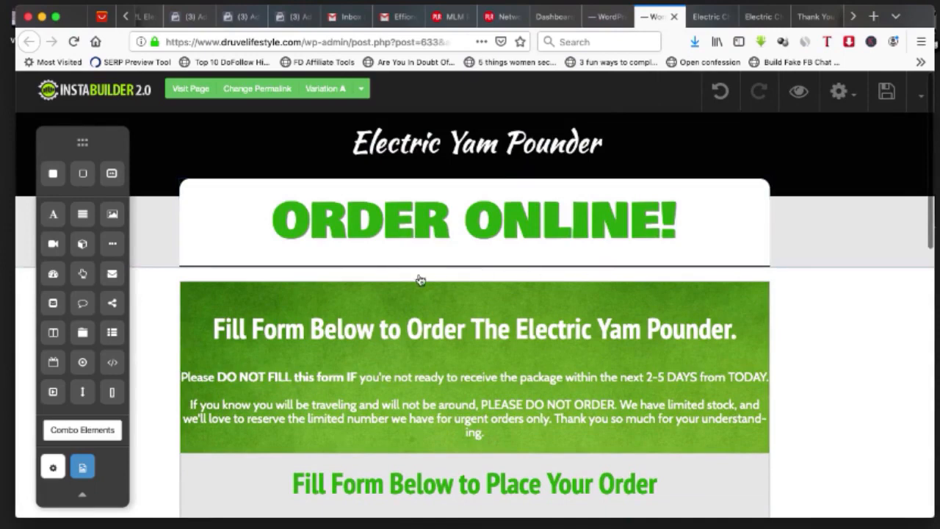
pyautogui.click(606, 16)
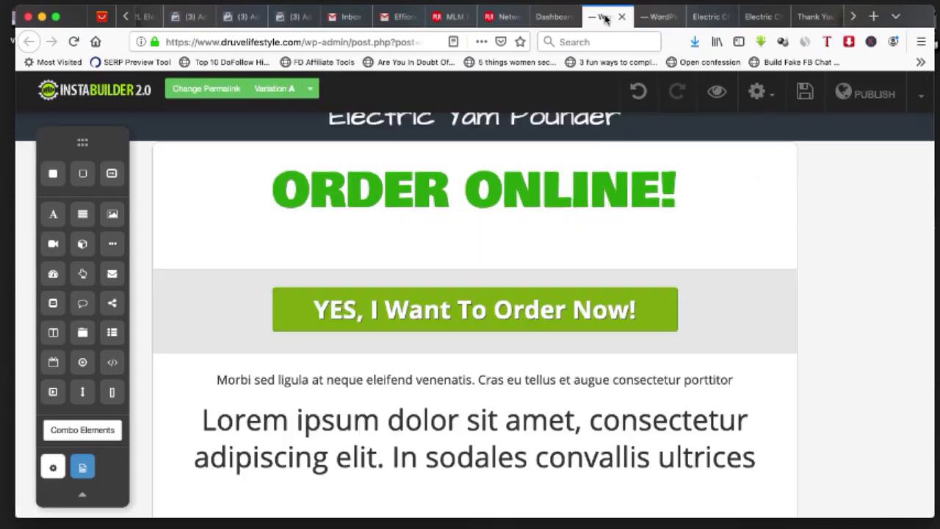
pyautogui.click(655, 15)
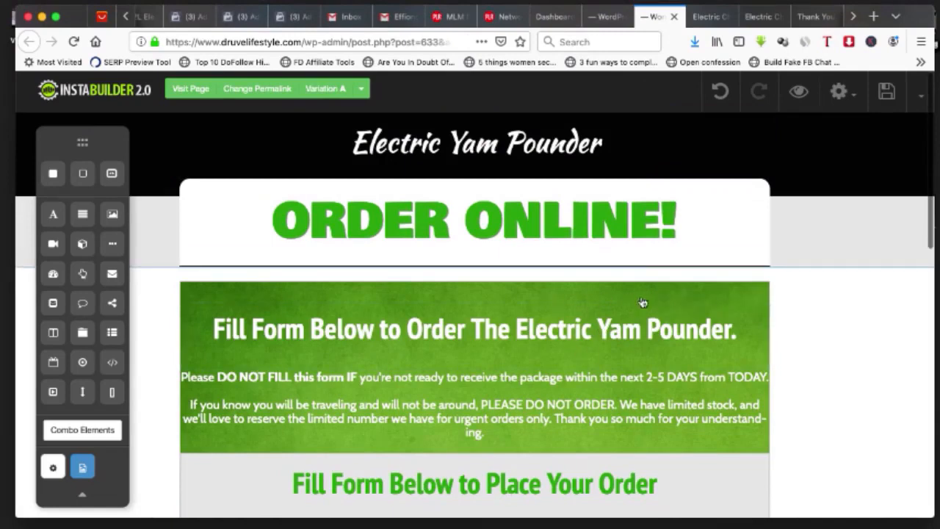
# Step: Delete the 'YES, I Want To Order Now!' button from the new order page
pyautogui.click(601, 18)
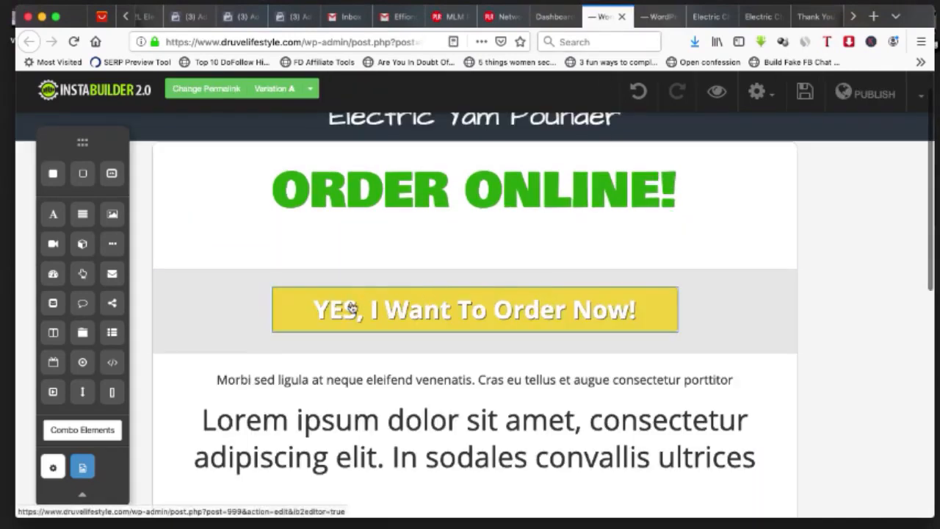
pyautogui.click(557, 351)
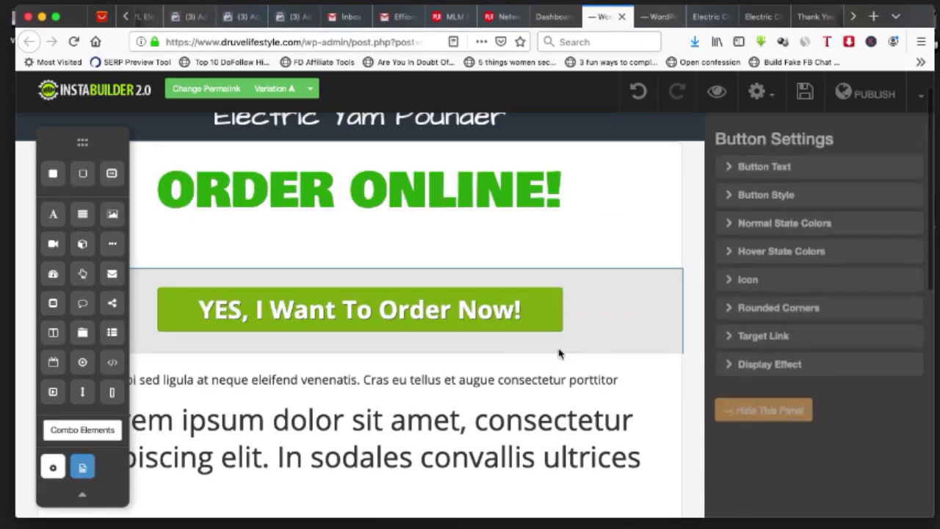
pyautogui.click(551, 313)
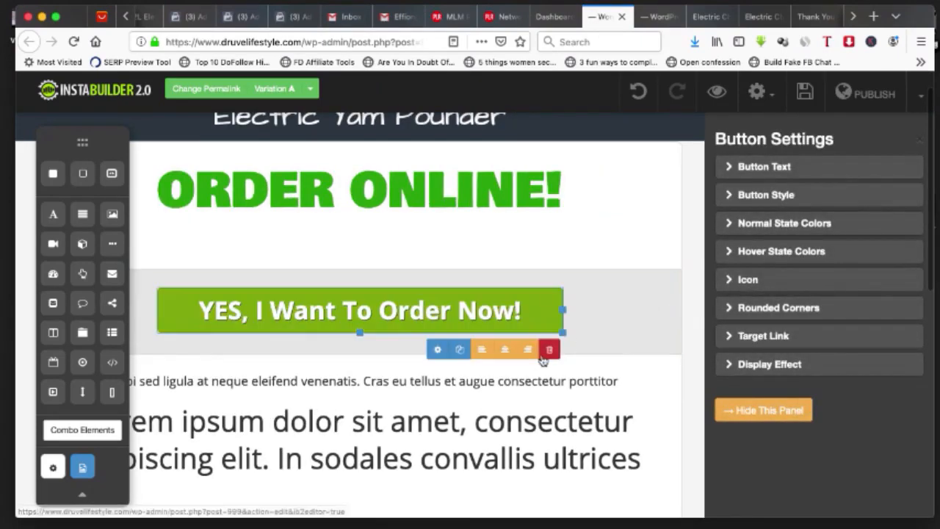
pyautogui.click(543, 354)
pyautogui.click(532, 268)
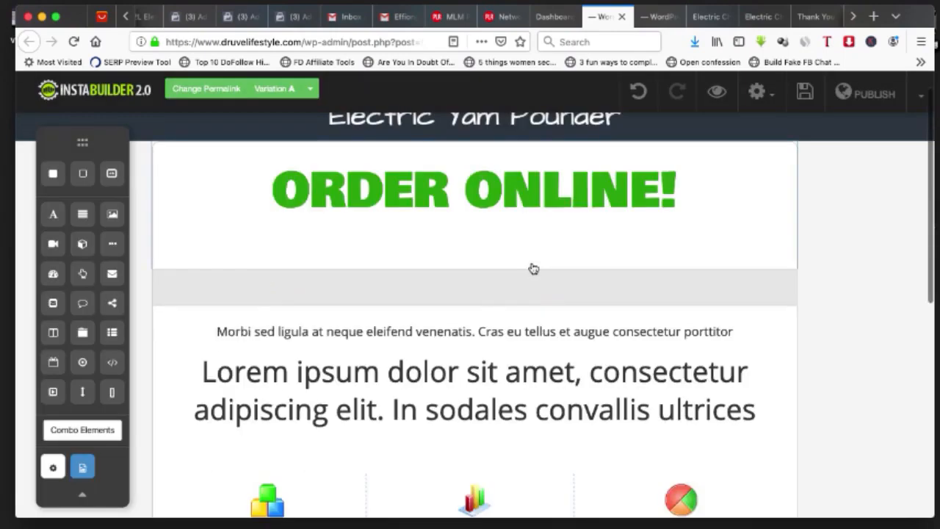
pyautogui.hotkey('ctrl', 'Tab')
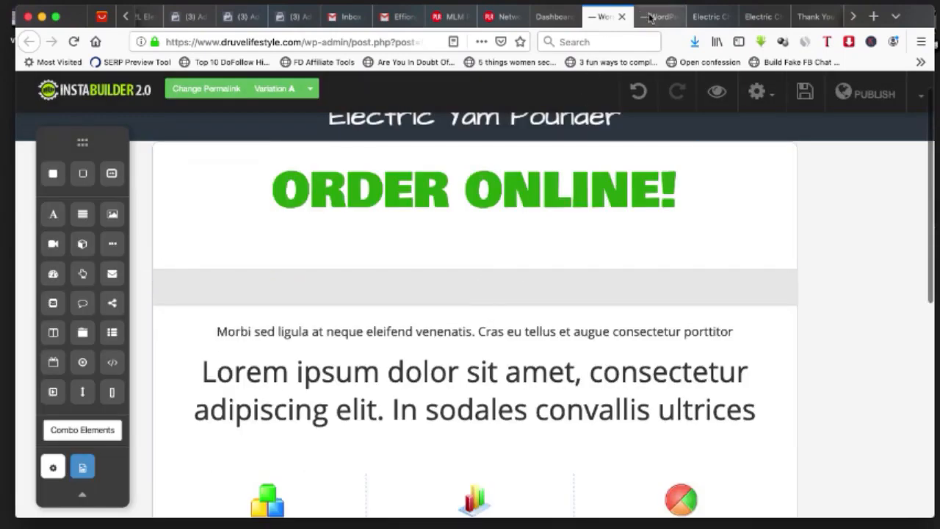
# Step: Add a title below ORDER ONLINE! reading 'Fill Form Below to Order The Electric Yam Pounder.'
pyautogui.doubleClick(522, 324)
pyautogui.hotkey('ctrl', 'c')
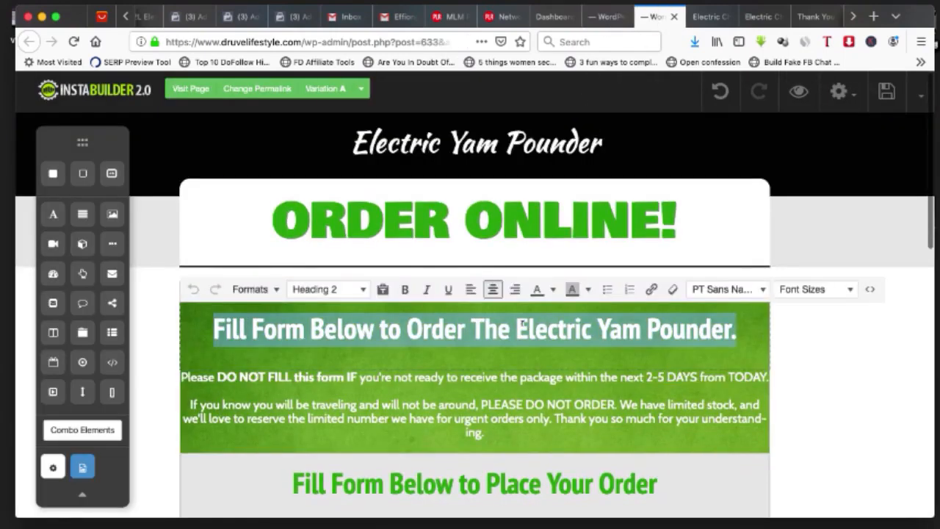
pyautogui.click(614, 14)
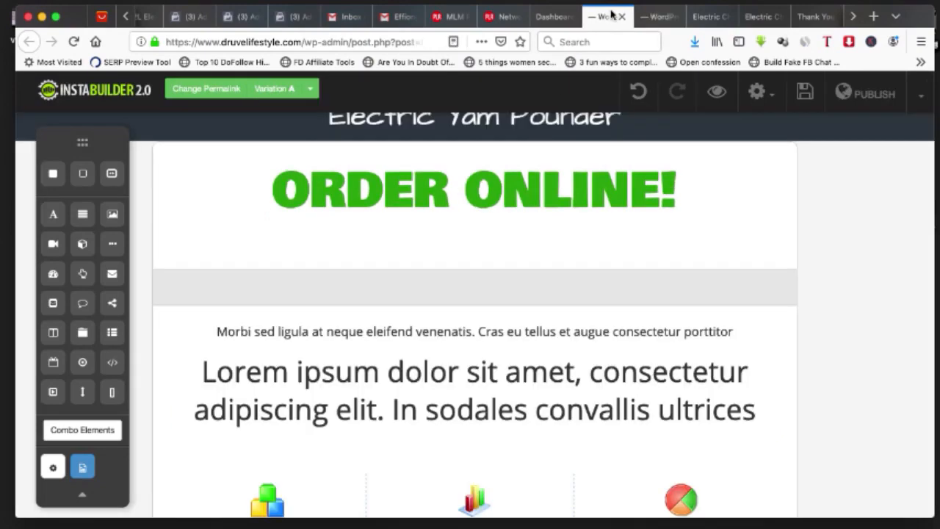
pyautogui.moveTo(53, 214); pyautogui.dragTo(380, 295)
pyautogui.doubleClick(382, 301)
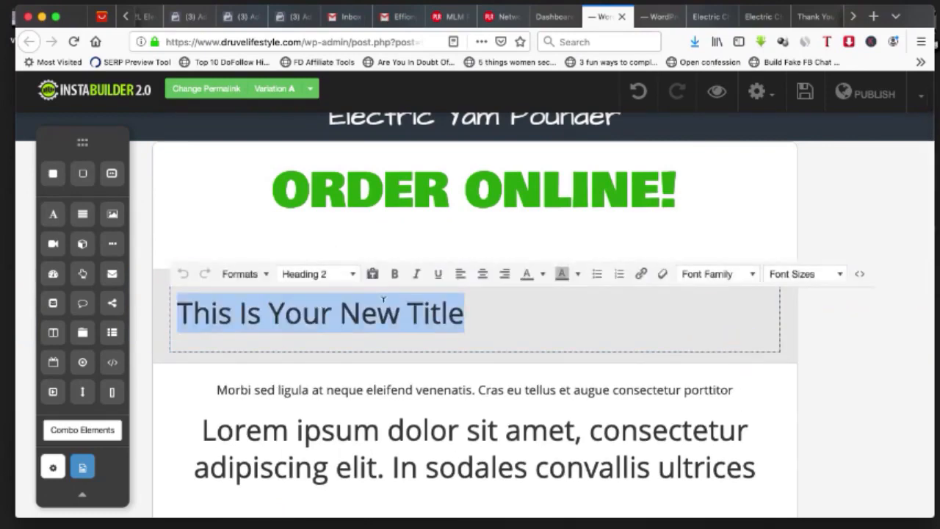
pyautogui.hotkey('ctrl', 'v')
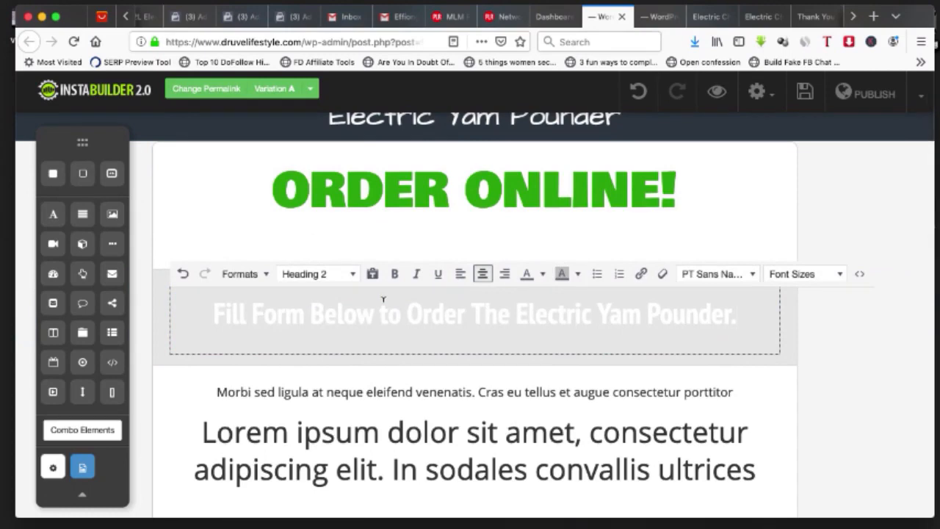
pyautogui.click(566, 249)
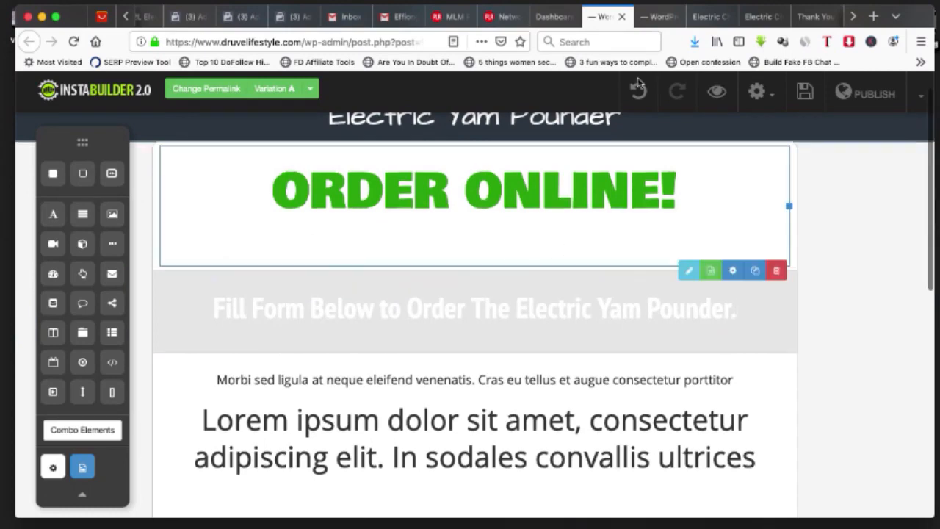
# Step: Close the text editor left open on the original order page
pyautogui.click(656, 17)
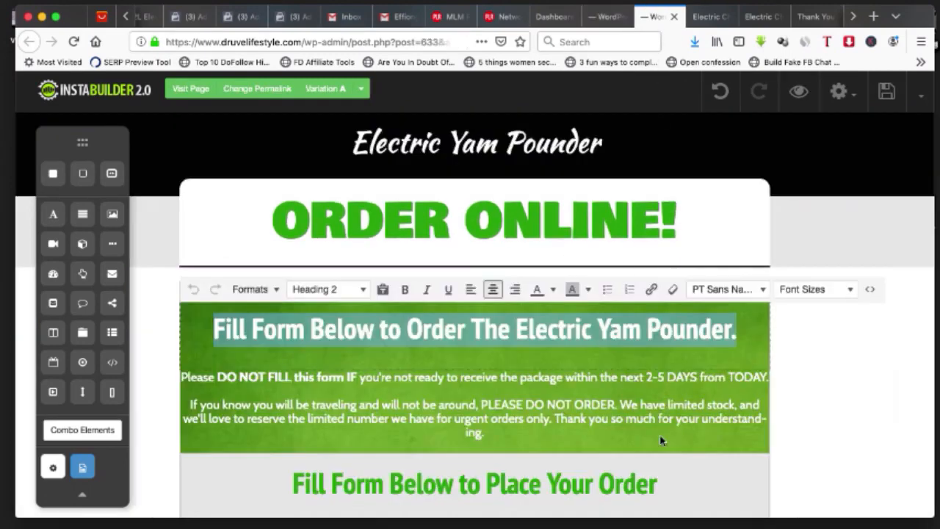
pyautogui.click(797, 428)
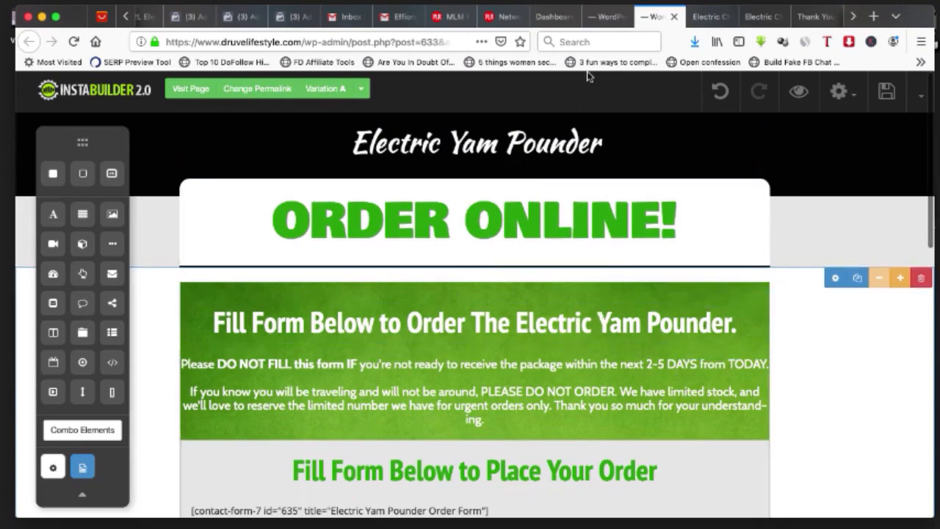
pyautogui.click(599, 16)
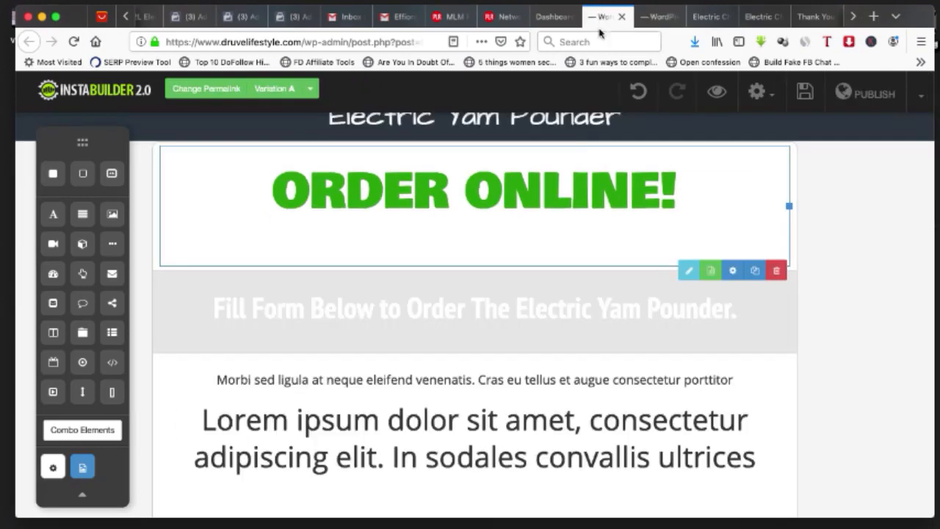
# Step: Give the Fill Form Below section a green pre-made pattern background image
pyautogui.click(485, 287)
pyautogui.click(698, 373)
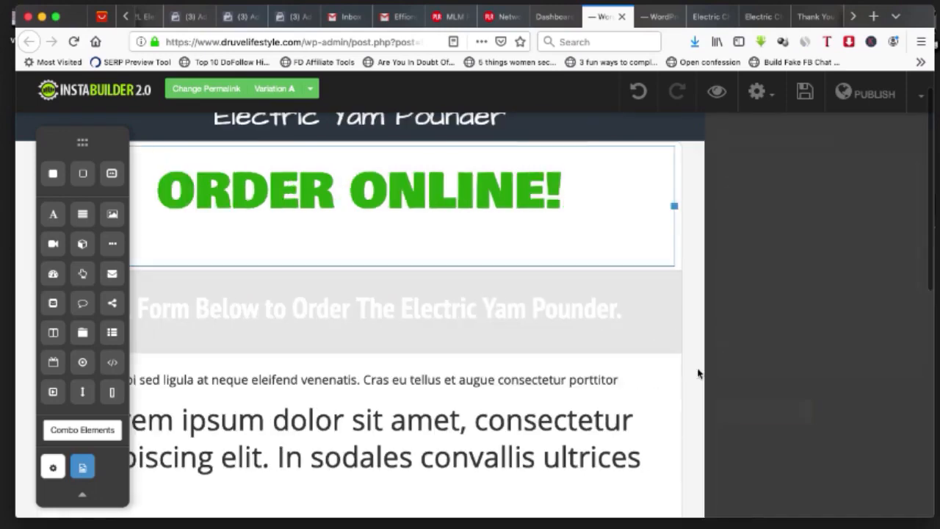
pyautogui.click(755, 223)
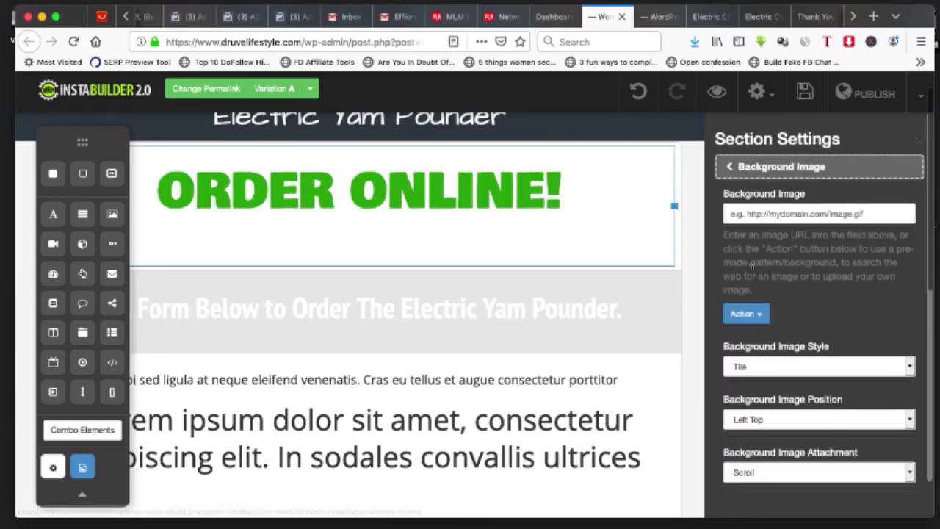
pyautogui.click(749, 319)
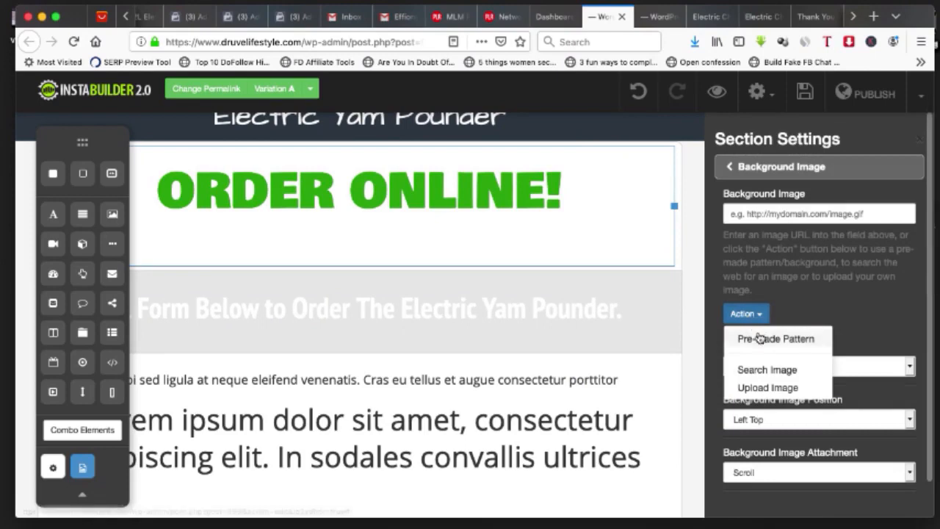
pyautogui.click(757, 336)
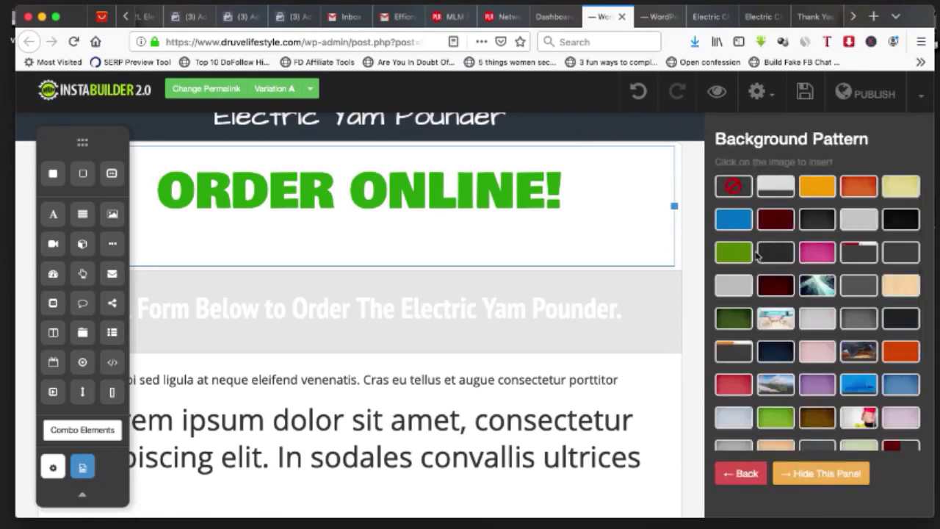
pyautogui.scroll(-1, 814, 324)
pyautogui.click(775, 416)
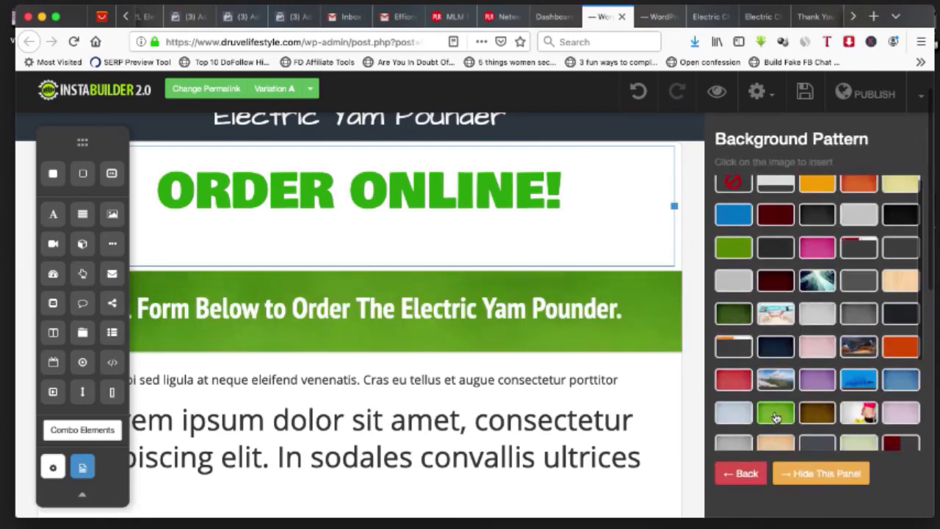
pyautogui.click(808, 474)
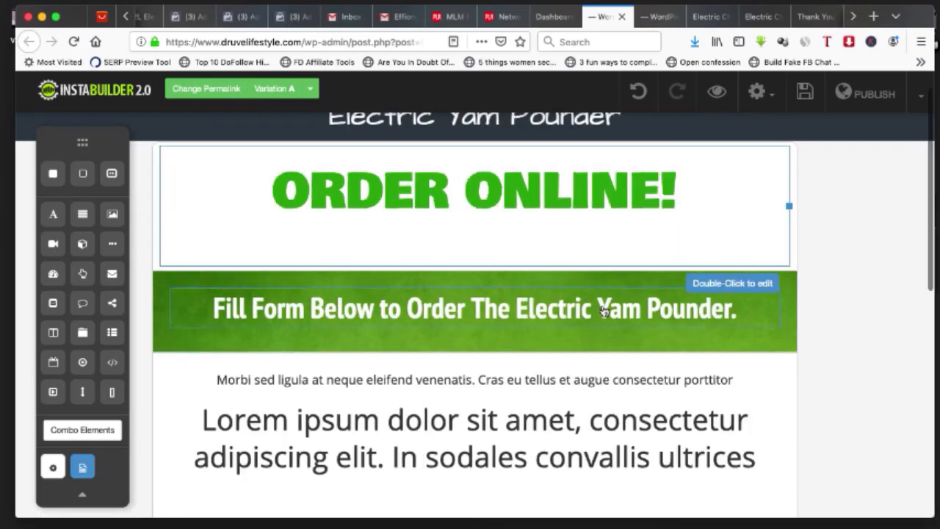
# Step: Add a text element under the heading holding both 'Please DO NOT FILL this form IF…' paragraphs
pyautogui.click(661, 16)
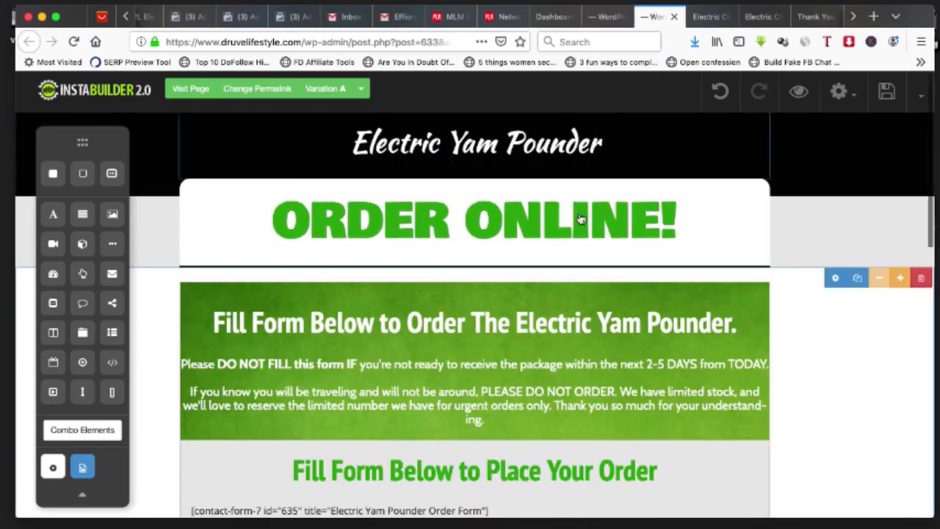
pyautogui.doubleClick(502, 377)
pyautogui.tripleClick(501, 371)
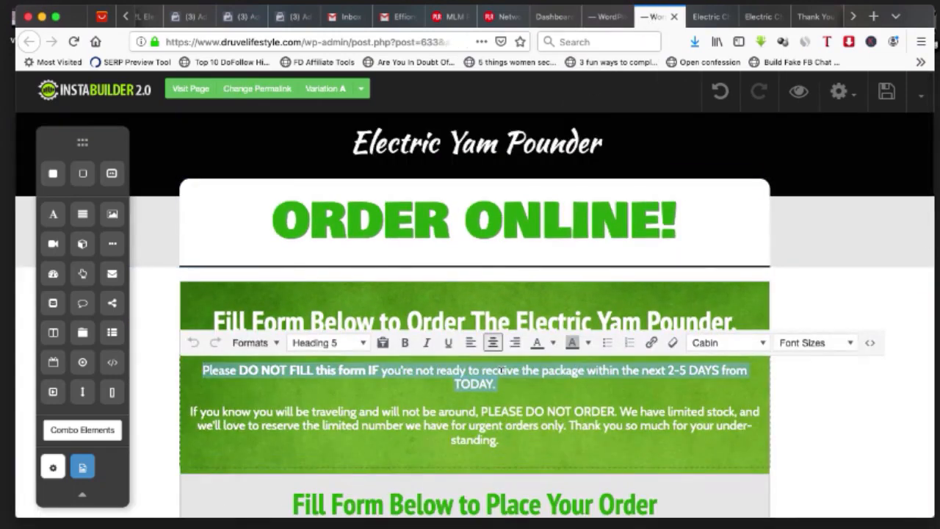
pyautogui.hotkey('ctrl', 'a')
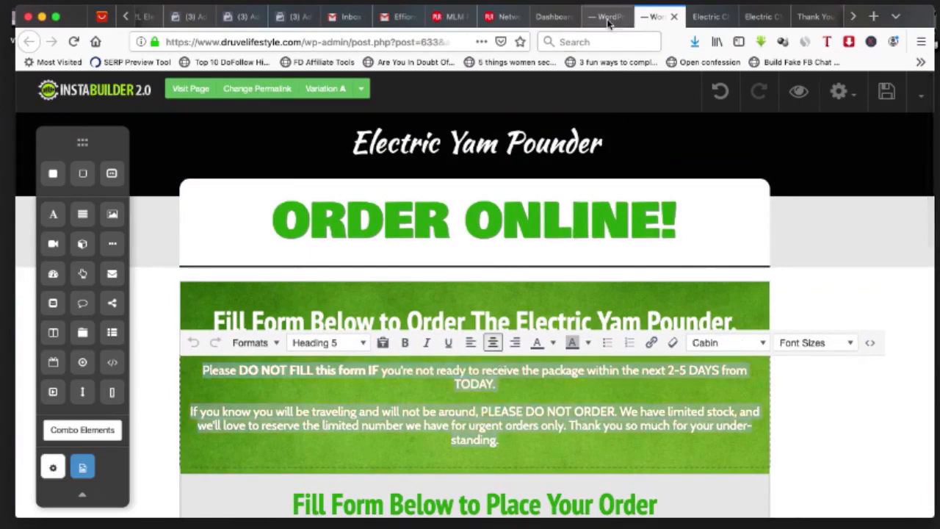
pyautogui.click(608, 22)
pyautogui.moveTo(82, 213); pyautogui.dragTo(434, 343)
pyautogui.doubleClick(441, 355)
pyautogui.hotkey('ctrl', 'a')
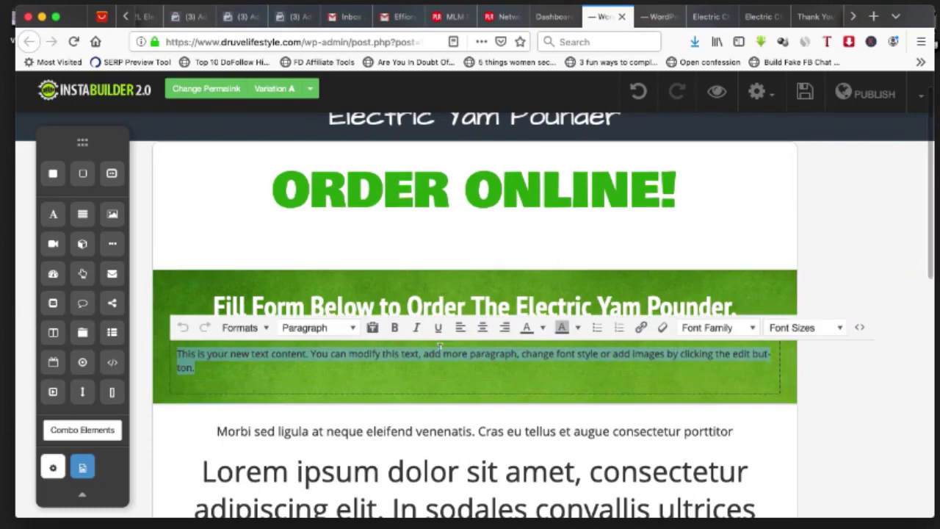
pyautogui.write("Please DO NOT FILL this form IF you're not ready to receive the package within the next 2-5 DAYS from TODAY. If you know you will be traveling and will not be around, PLEASE DO NOT ORDER. We have limited stock, and we'll love to reserve the limited number we have for urgent orders only. Thank you so much for your understanding.")
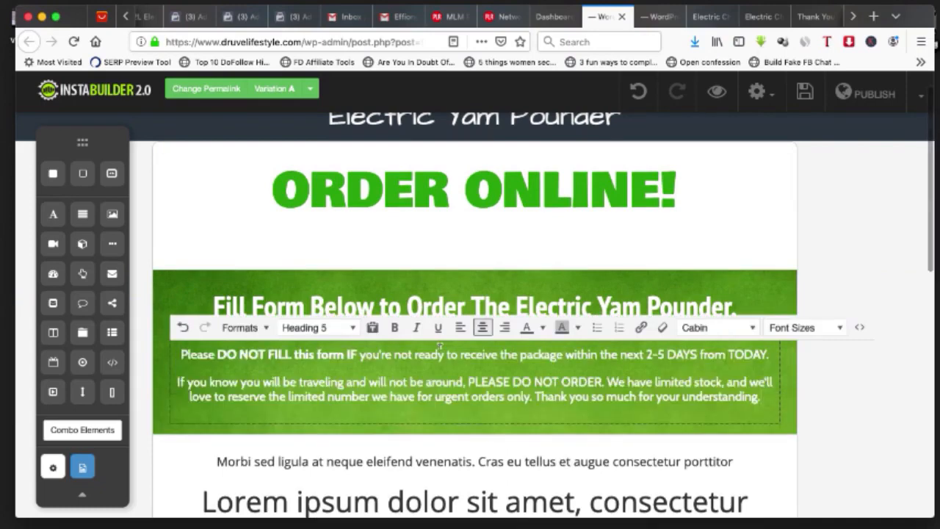
pyautogui.click(849, 271)
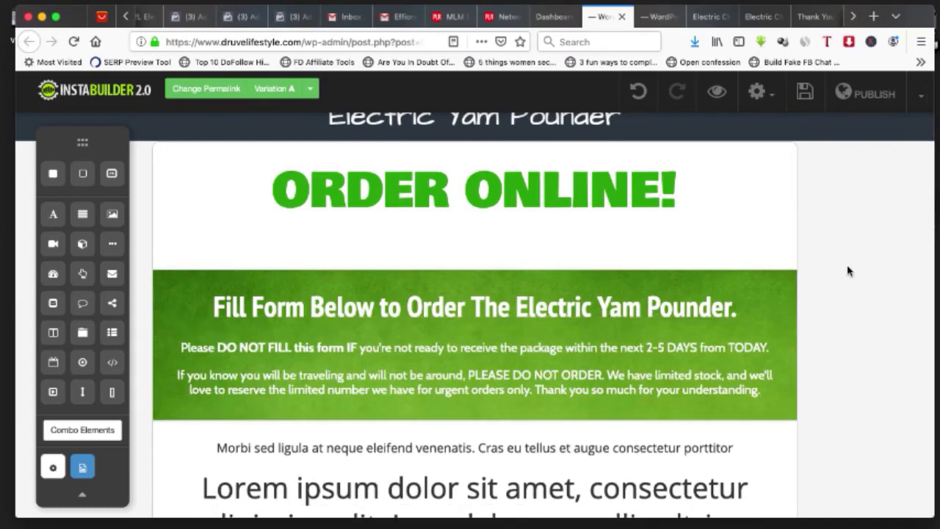
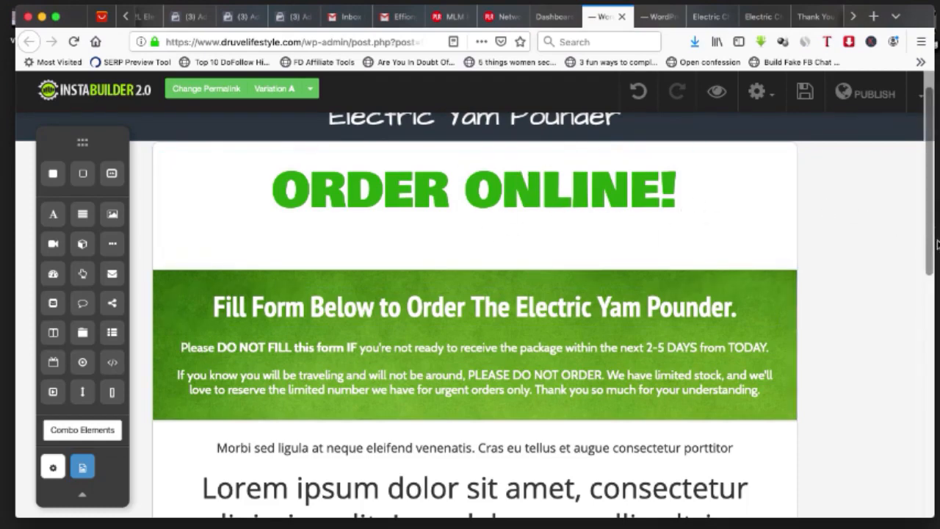
# Step: Select the green 'Fill Form Below' section on the Electric Yam Pounder page
pyautogui.moveTo(932, 240)
pyautogui.mouseDown()
pyautogui.moveTo(222, 238)
pyautogui.moveTo(939, 240)
pyautogui.mouseUp()
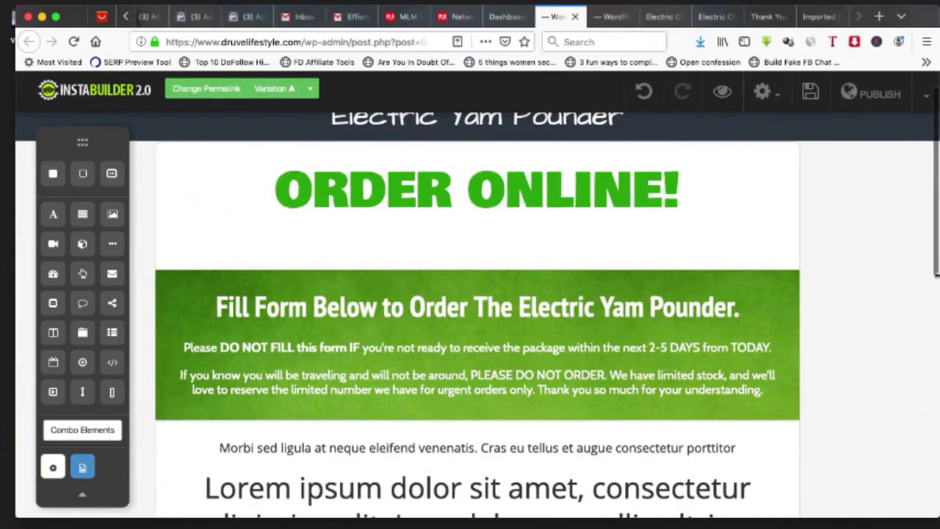
pyautogui.click(628, 276)
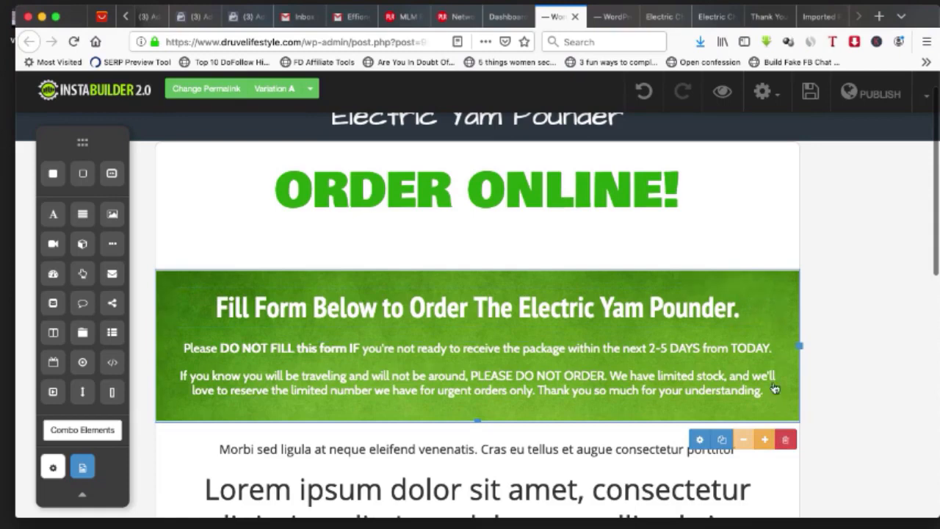
pyautogui.click(699, 440)
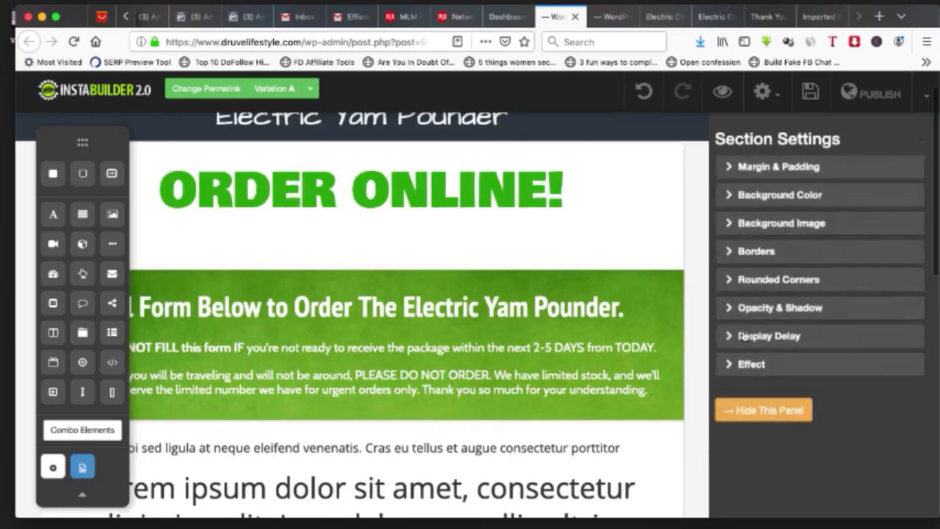
pyautogui.click(742, 195)
pyautogui.click(739, 254)
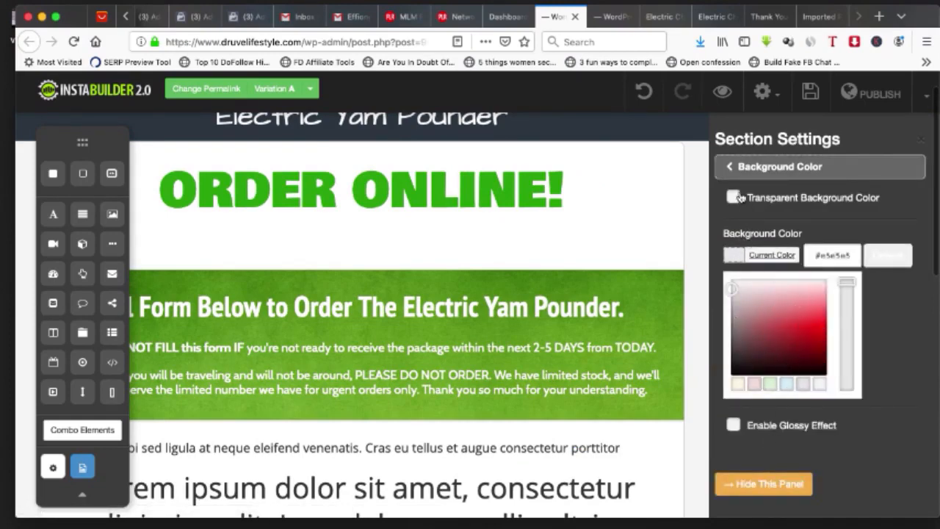
pyautogui.click(739, 166)
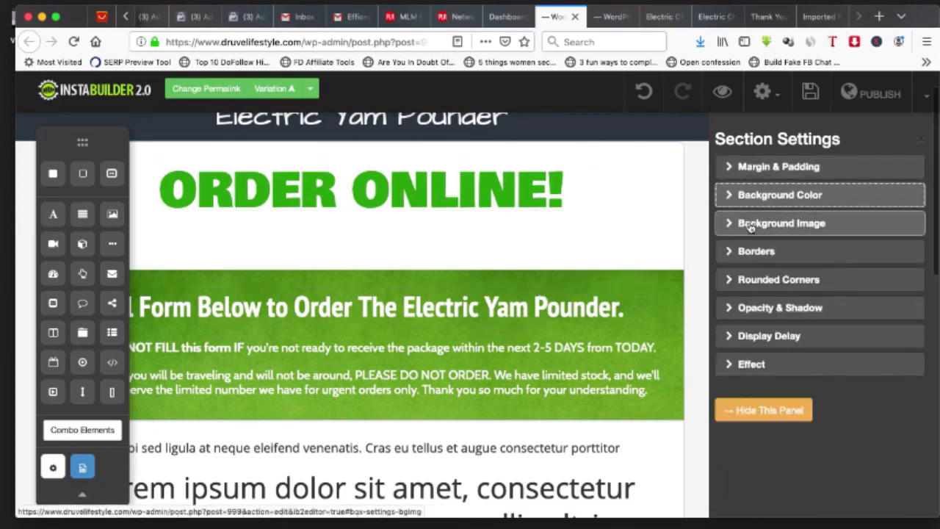
pyautogui.click(784, 226)
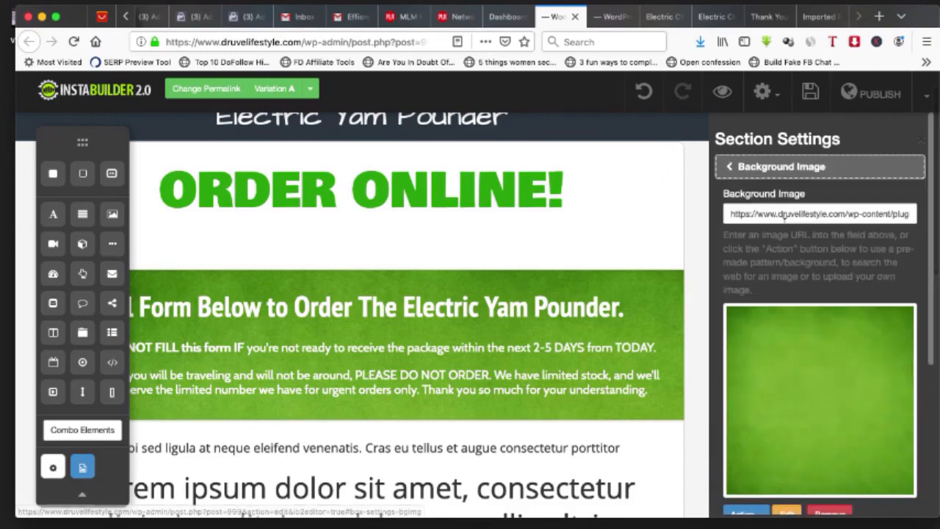
pyautogui.scroll(-3, 745, 395)
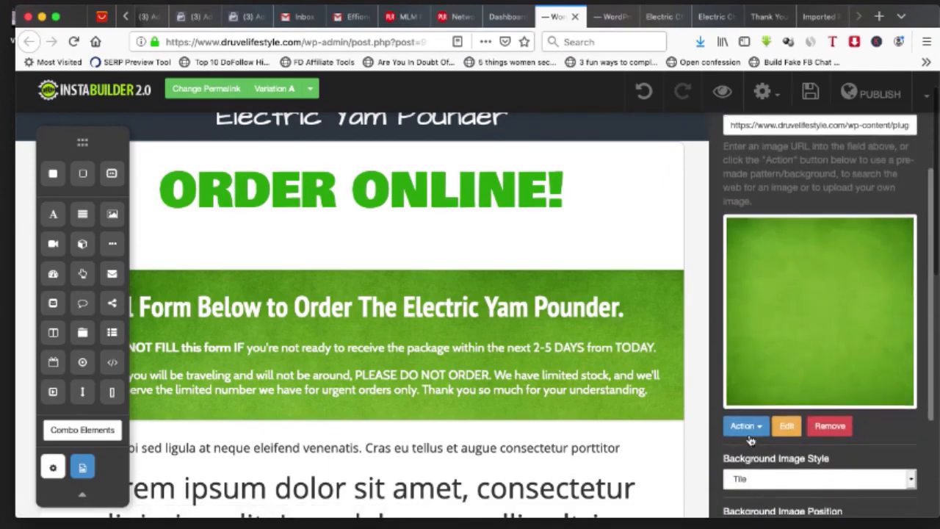
pyautogui.click(753, 427)
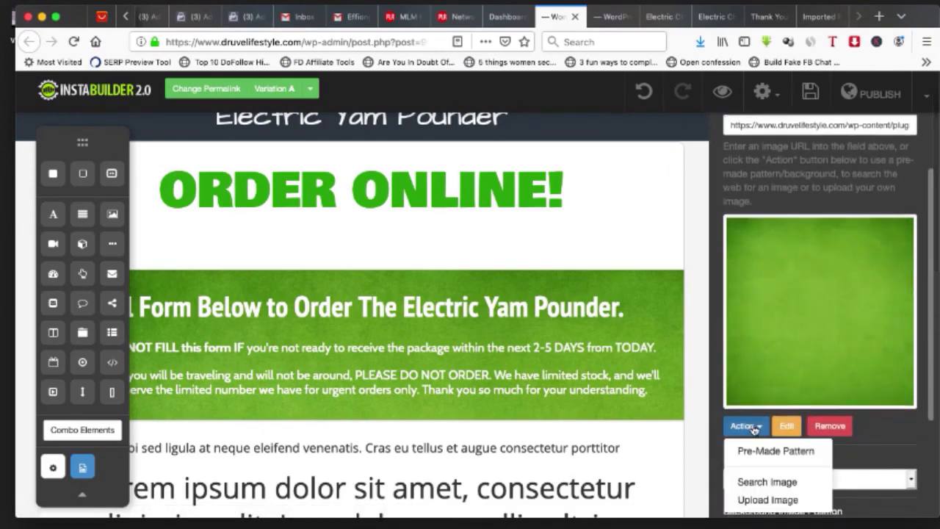
pyautogui.click(781, 454)
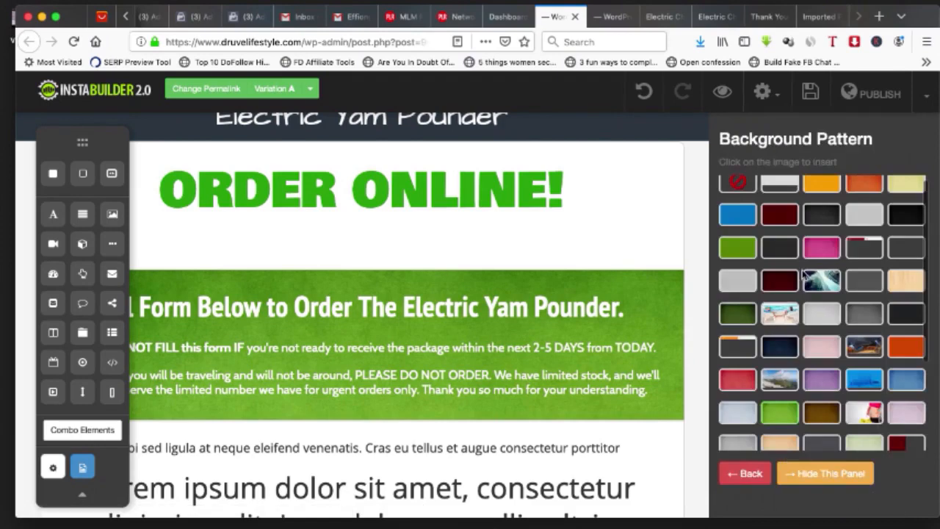
pyautogui.click(821, 247)
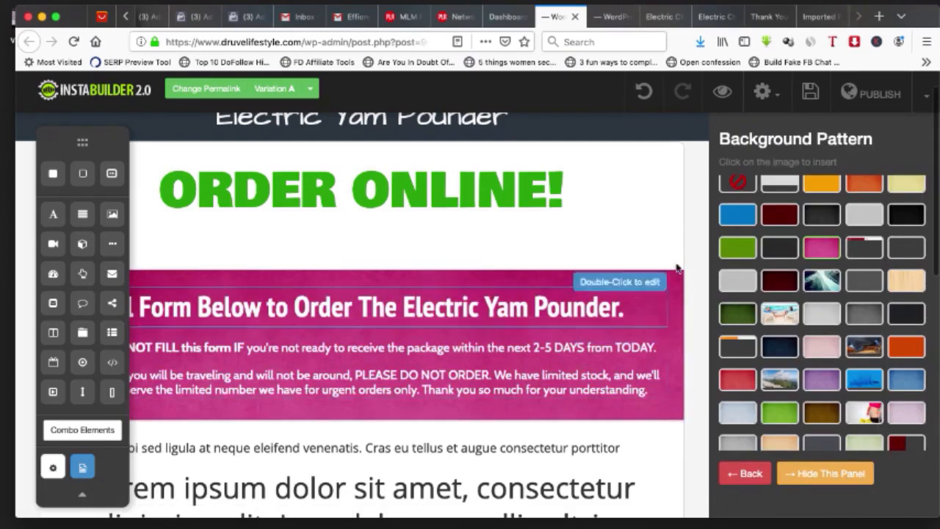
pyautogui.click(907, 214)
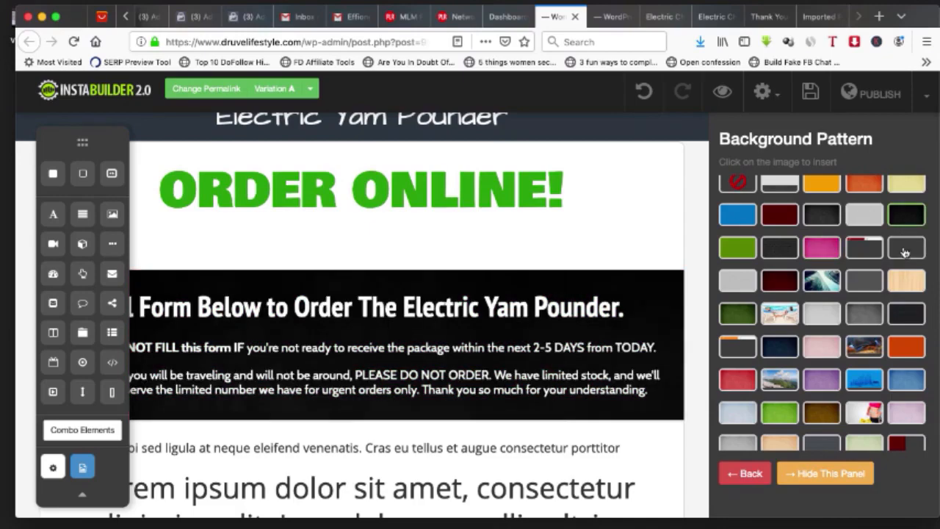
pyautogui.click(905, 193)
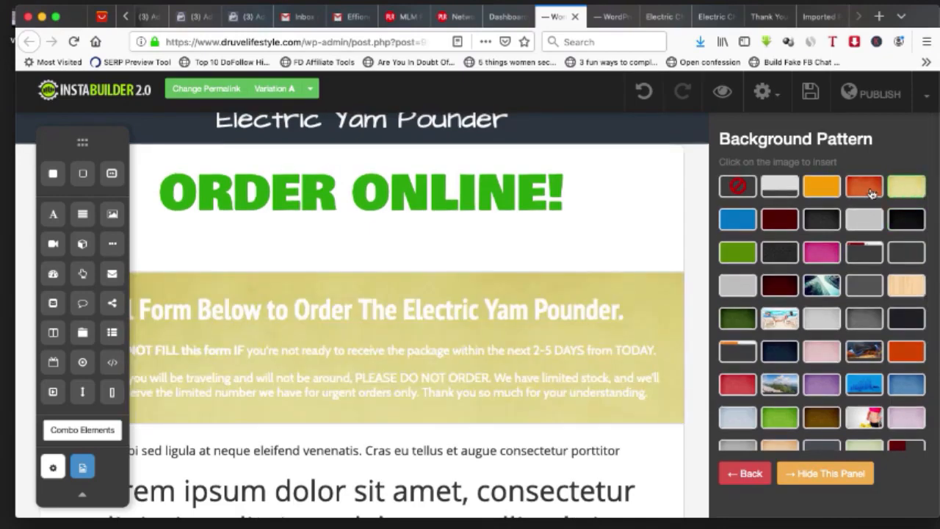
pyautogui.click(866, 192)
pyautogui.click(737, 220)
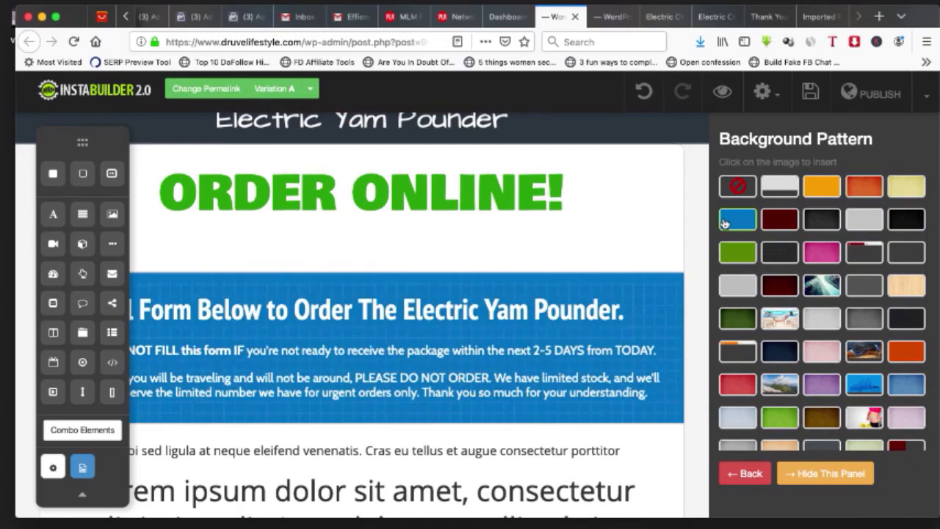
pyautogui.click(741, 321)
pyautogui.click(777, 350)
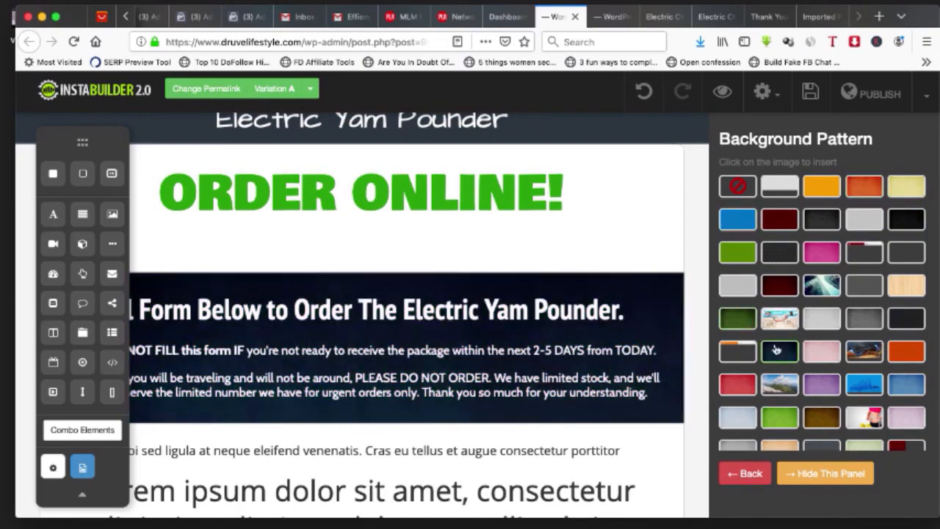
pyautogui.click(835, 354)
pyautogui.scroll(-1, 836, 355)
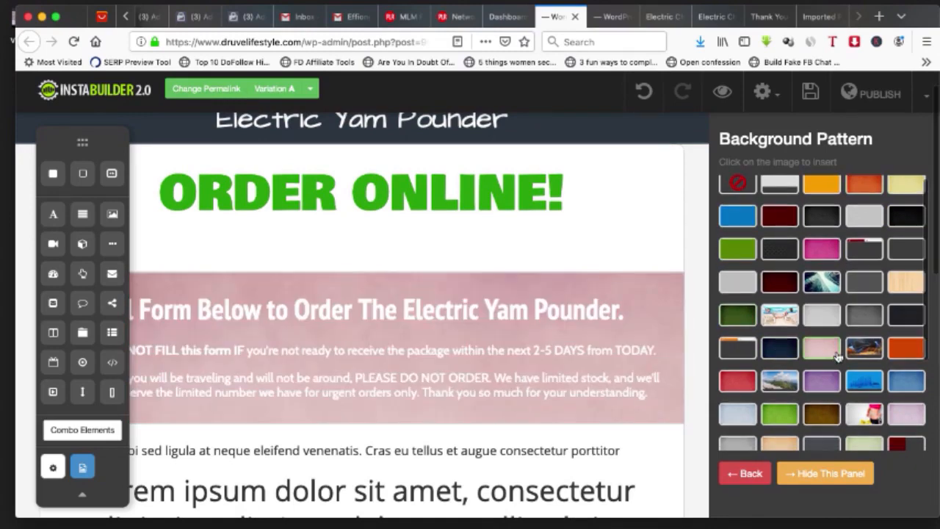
pyautogui.click(779, 416)
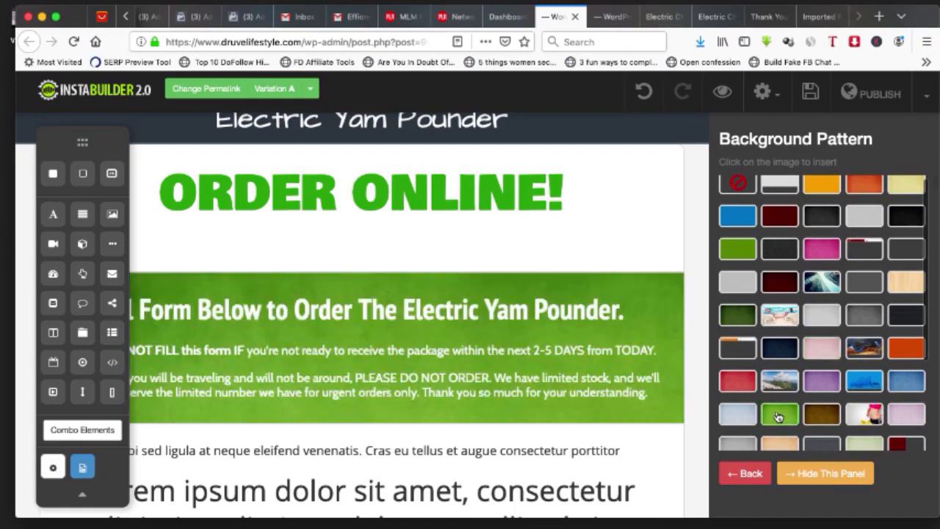
pyautogui.click(616, 16)
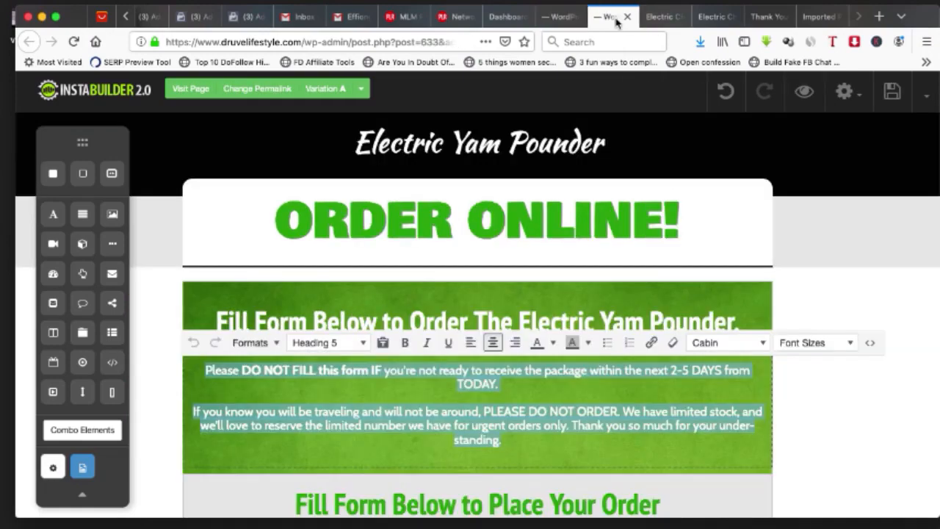
pyautogui.click(564, 16)
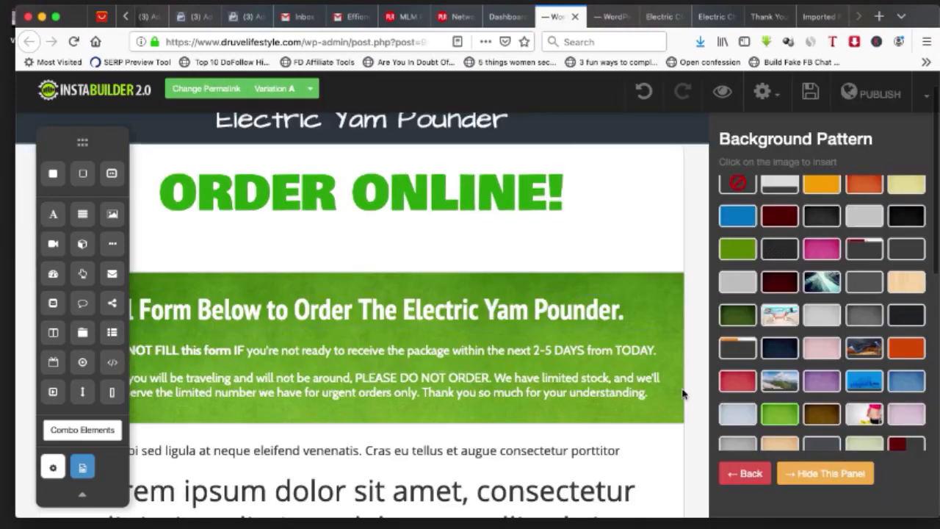
pyautogui.click(804, 474)
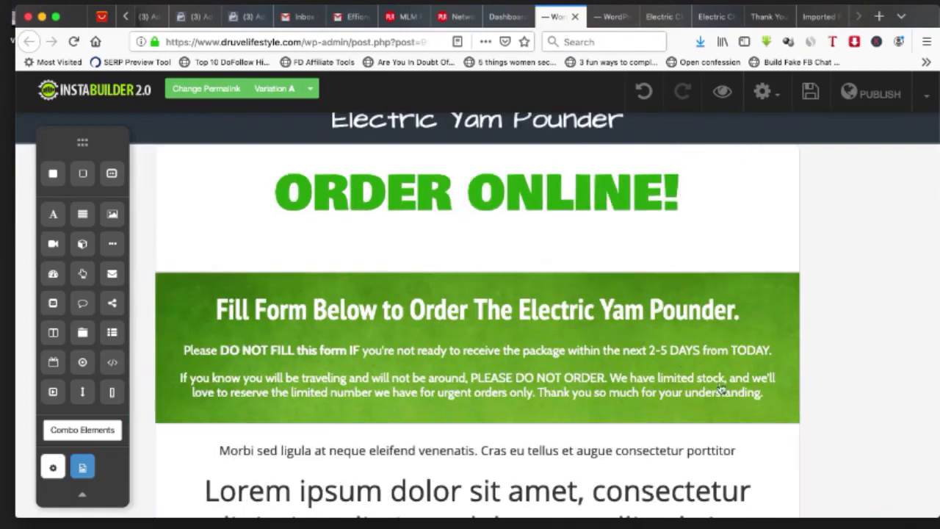
pyautogui.scroll(-4, 636, 353)
# Step: Copy the 'Fill Form Below to Place Your Order' heading from the original order page
pyautogui.click(621, 15)
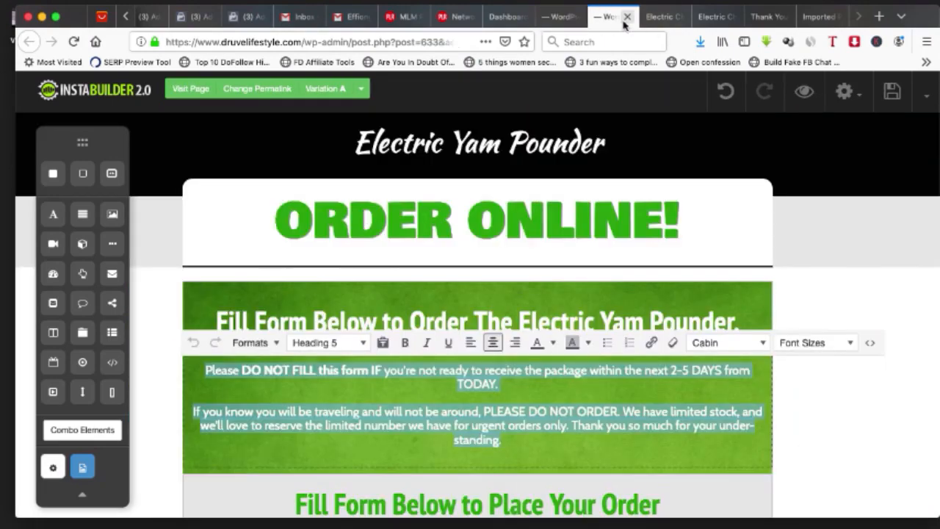
pyautogui.scroll(-5, 636, 422)
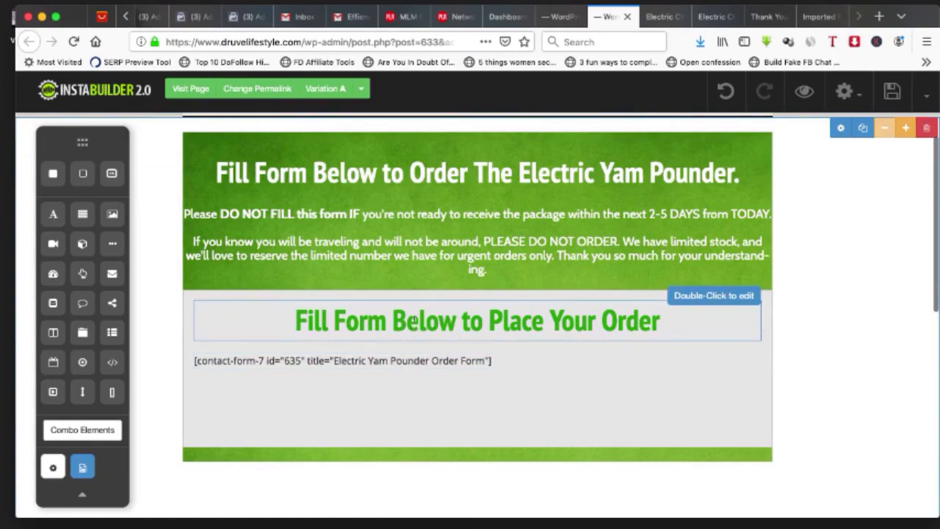
pyautogui.doubleClick(415, 321)
pyautogui.press('super+c')
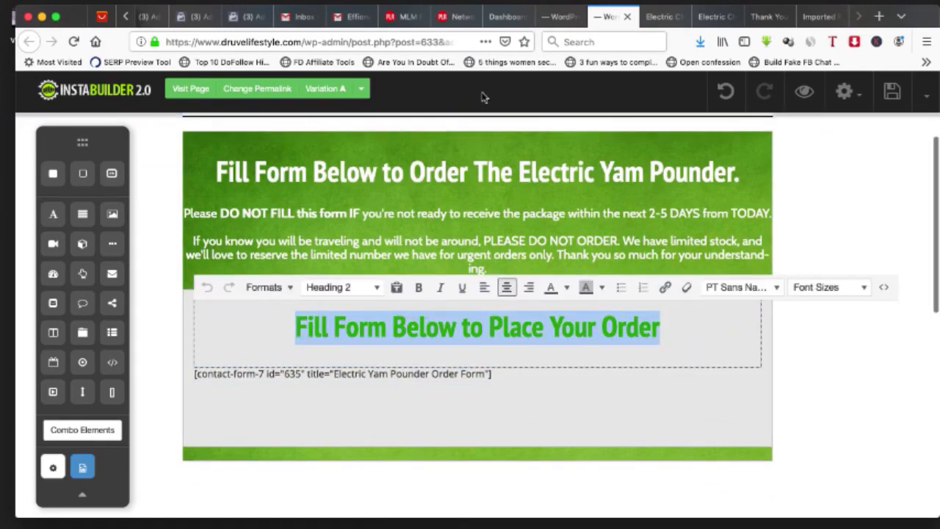
pyautogui.click(559, 17)
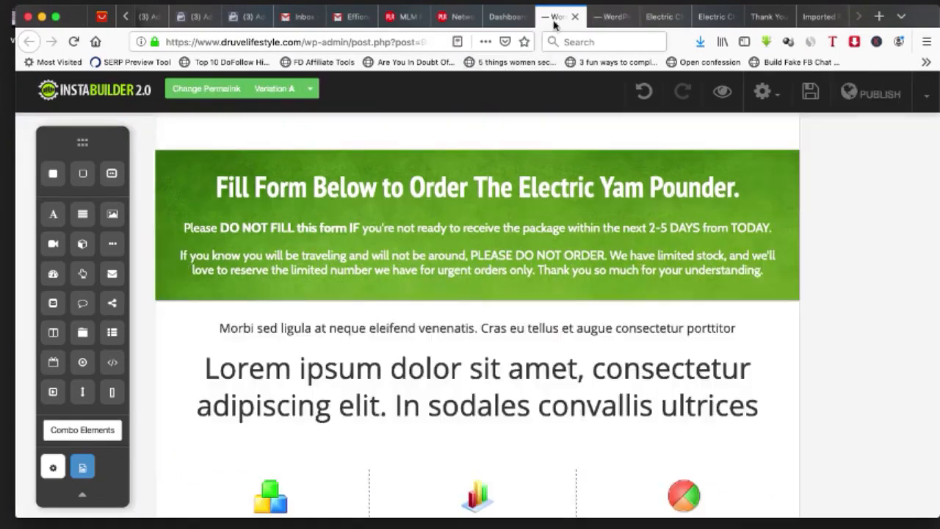
# Step: Delete the 'Morbi sed ligula' line and paste the order heading over the Lorem ipsum heading
pyautogui.click(443, 338)
pyautogui.click(769, 356)
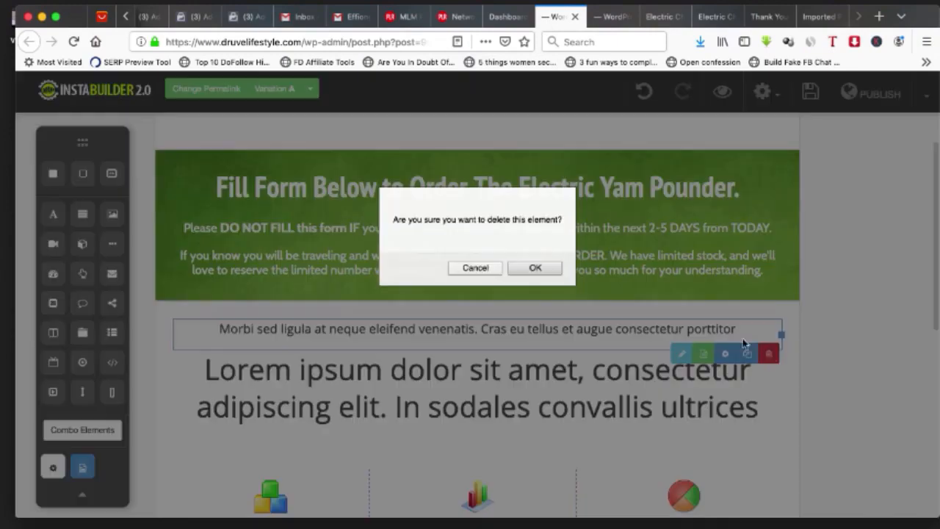
pyautogui.click(543, 266)
pyautogui.doubleClick(520, 353)
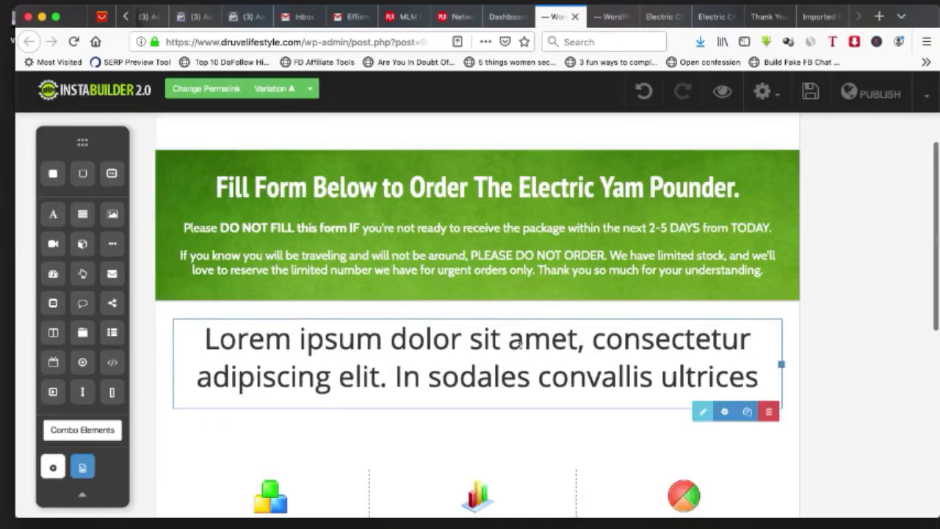
pyautogui.press('super+v')
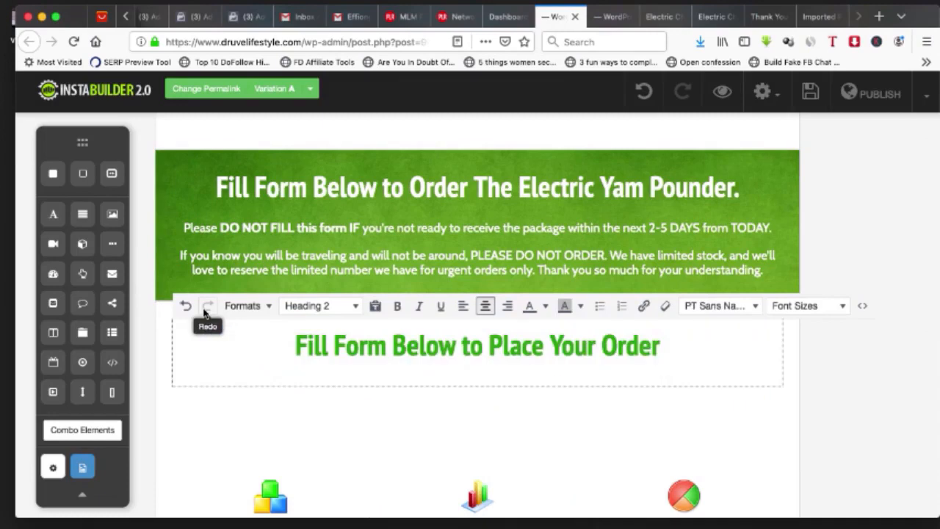
pyautogui.click(839, 390)
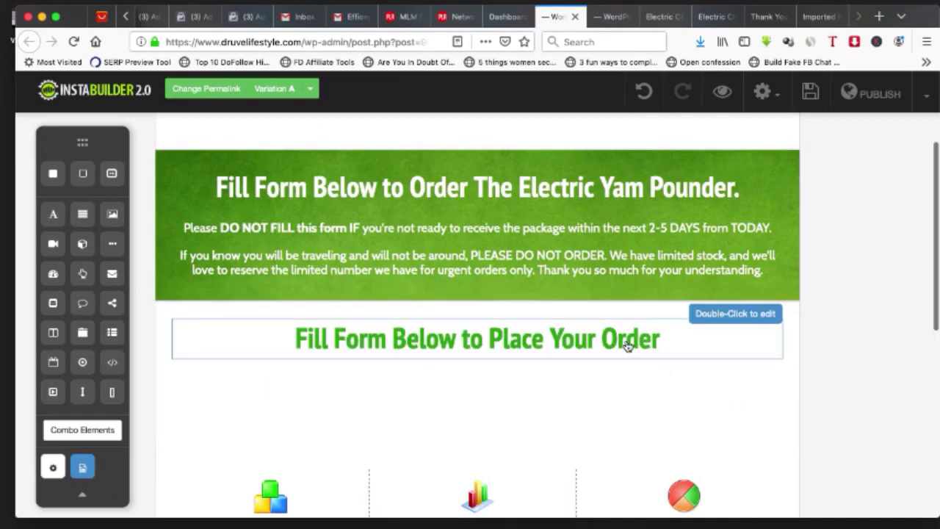
# Step: Review the heading's font and format, keeping PT Sans Narrow and Heading 2
pyautogui.doubleClick(628, 346)
pyautogui.click(720, 313)
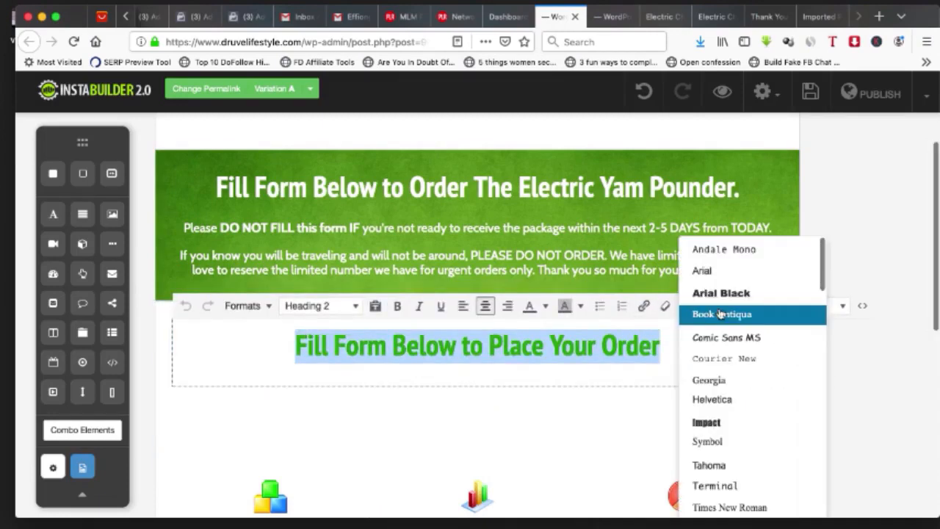
pyautogui.scroll(-15, 724, 331)
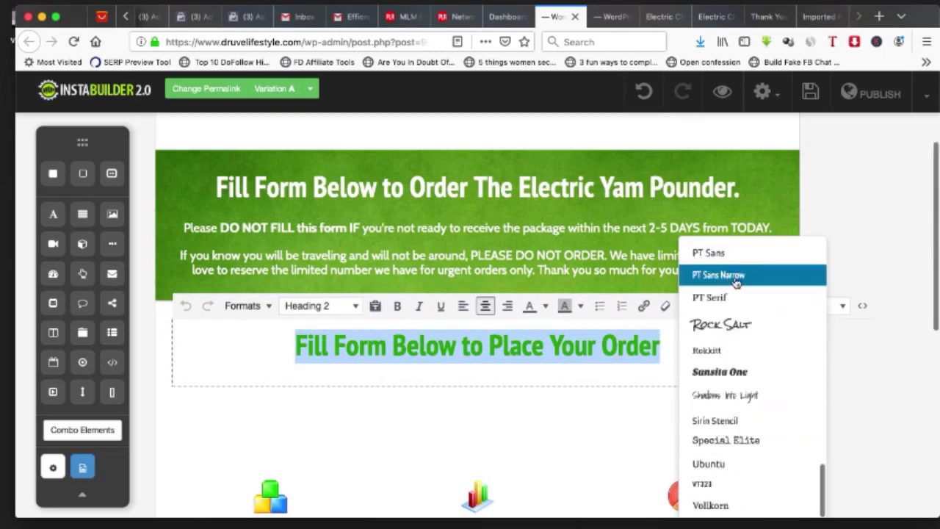
pyautogui.click(846, 358)
pyautogui.doubleClick(680, 334)
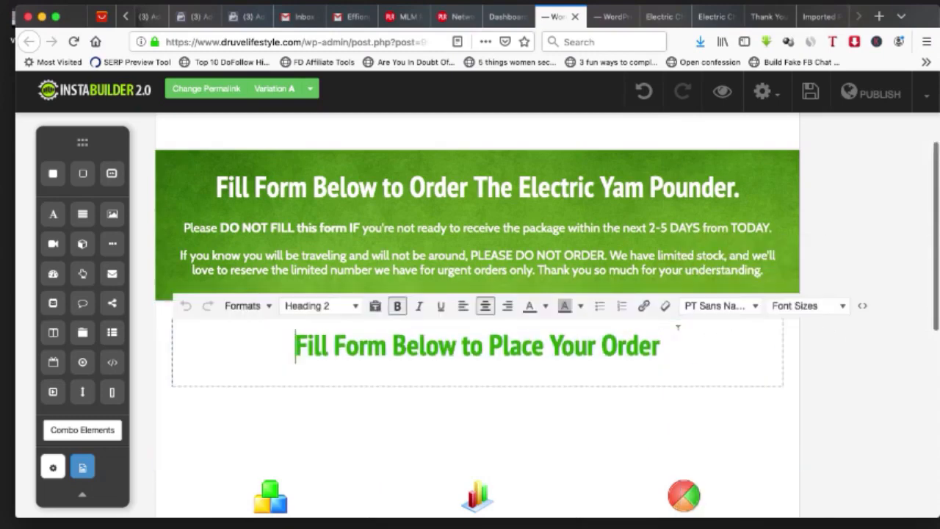
pyautogui.press('super+a')
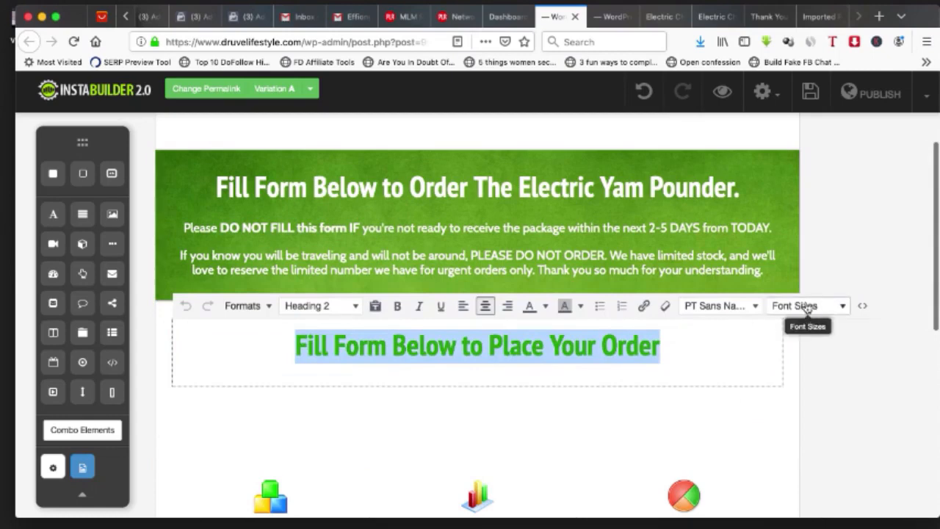
pyautogui.click(344, 307)
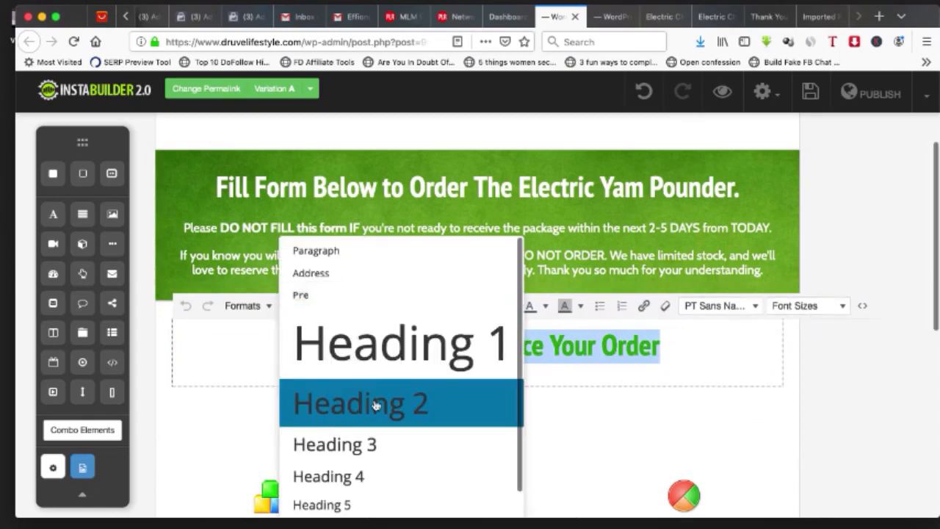
pyautogui.click(588, 352)
pyautogui.click(829, 366)
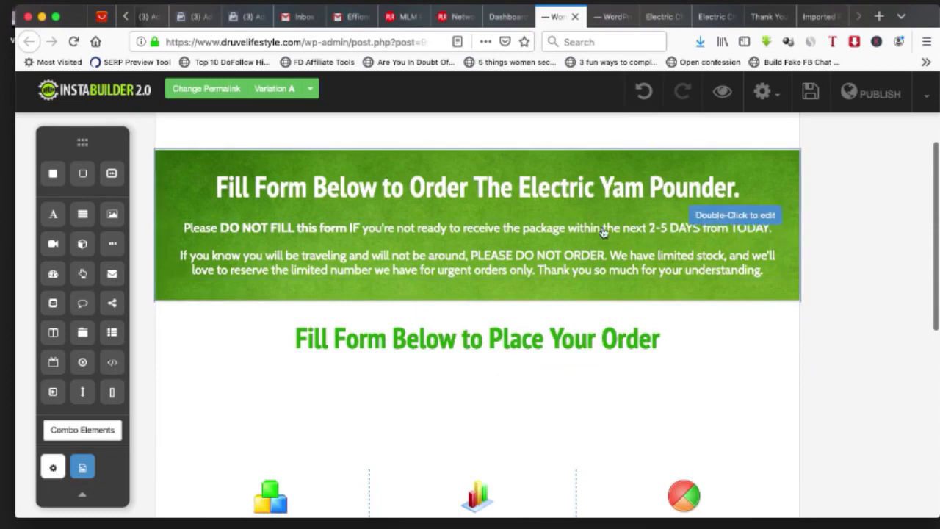
# Step: Inspect the green banner's paragraphs, leaving the text unchanged
pyautogui.doubleClick(559, 252)
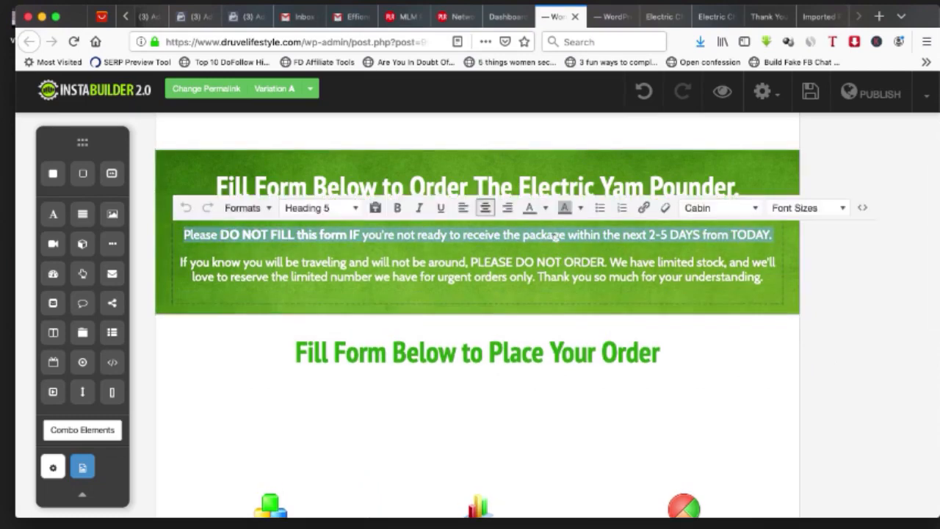
pyautogui.tripleClick(593, 260)
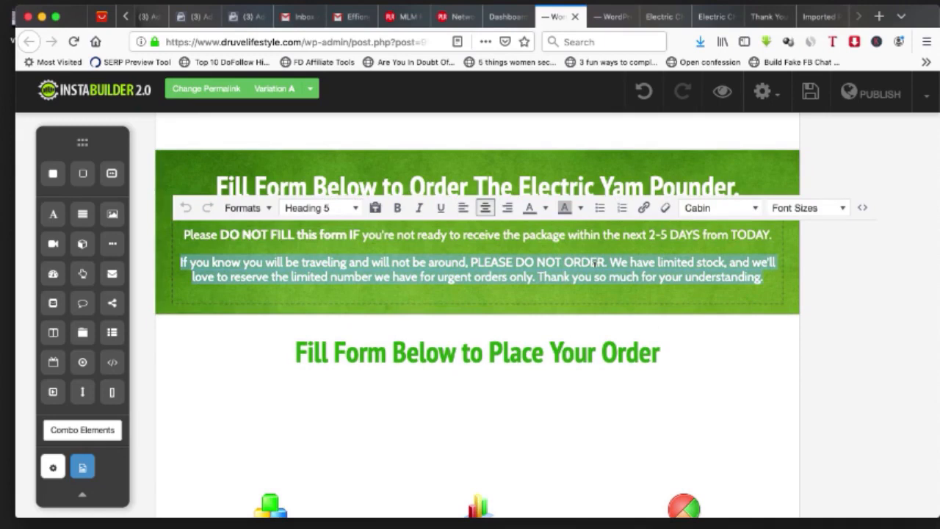
pyautogui.click(575, 171)
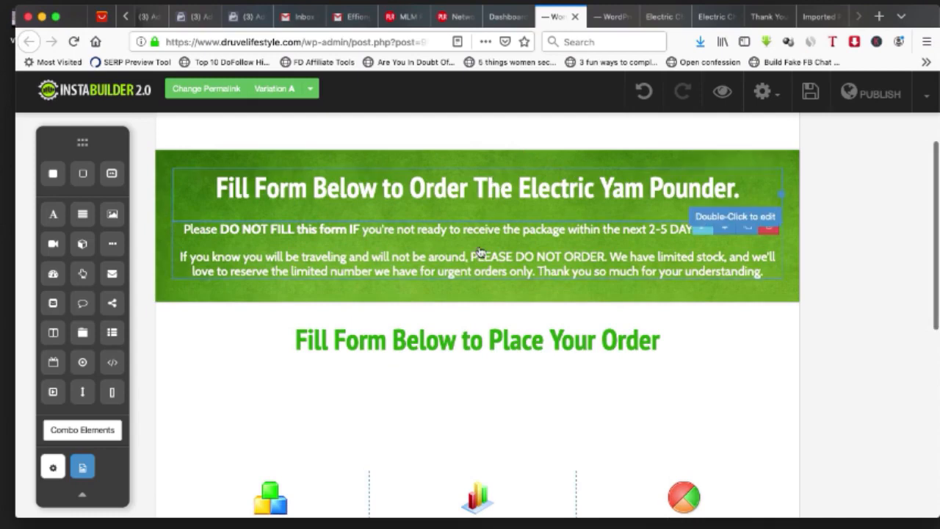
# Step: Delete the three-column Main Benefit row below the order heading
pyautogui.scroll(-2, 478, 252)
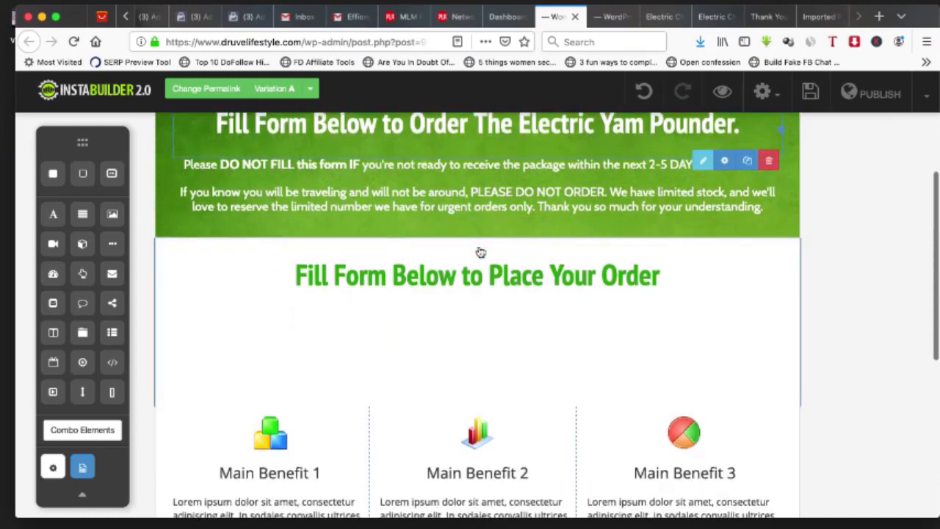
pyautogui.scroll(-1, 478, 307)
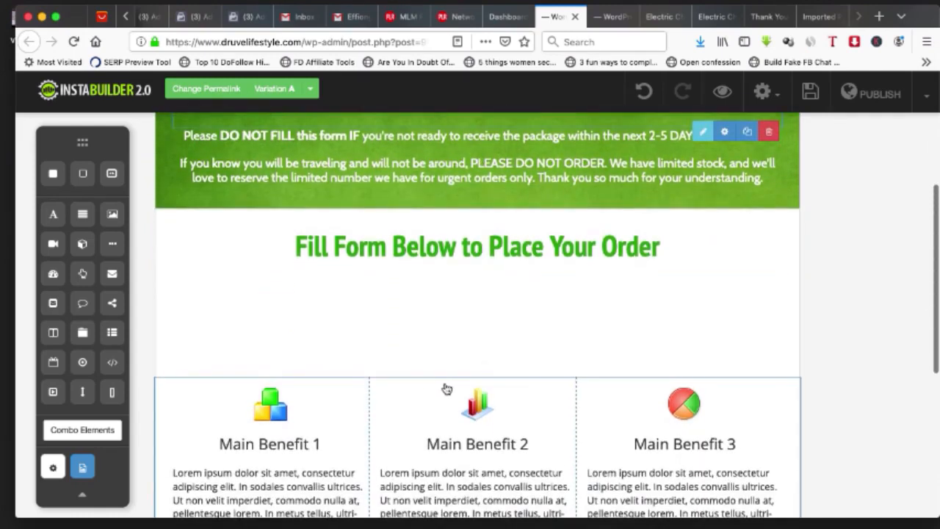
pyautogui.moveTo(420, 395)
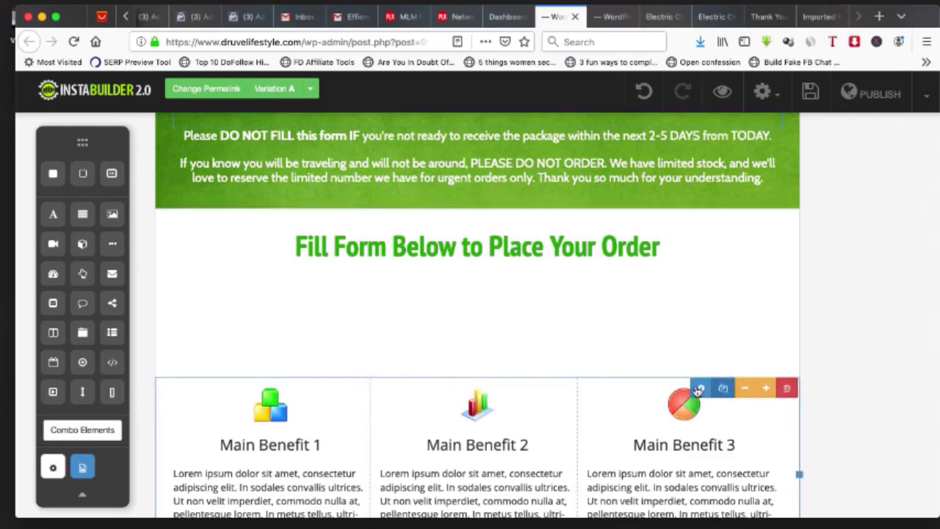
pyautogui.scroll(-3, 693, 389)
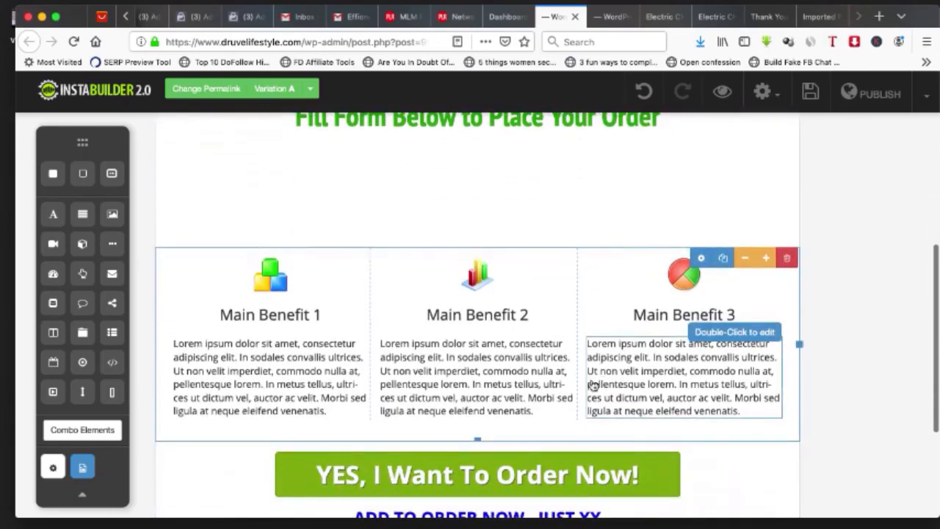
pyautogui.click(787, 258)
# Step: Delete the Main Benefit row, order button, 'ADD TO ORDER NOW' link, payment icons and security note
pyautogui.click(535, 267)
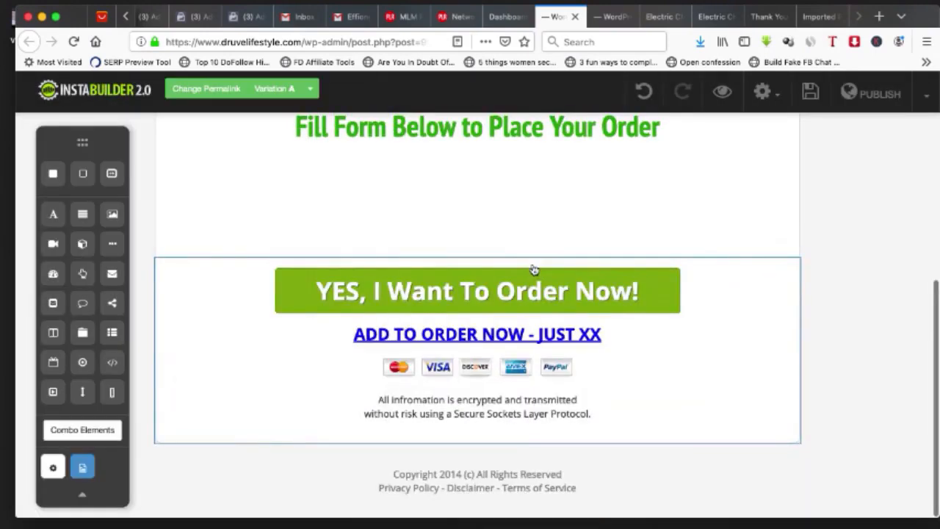
pyautogui.moveTo(676, 296)
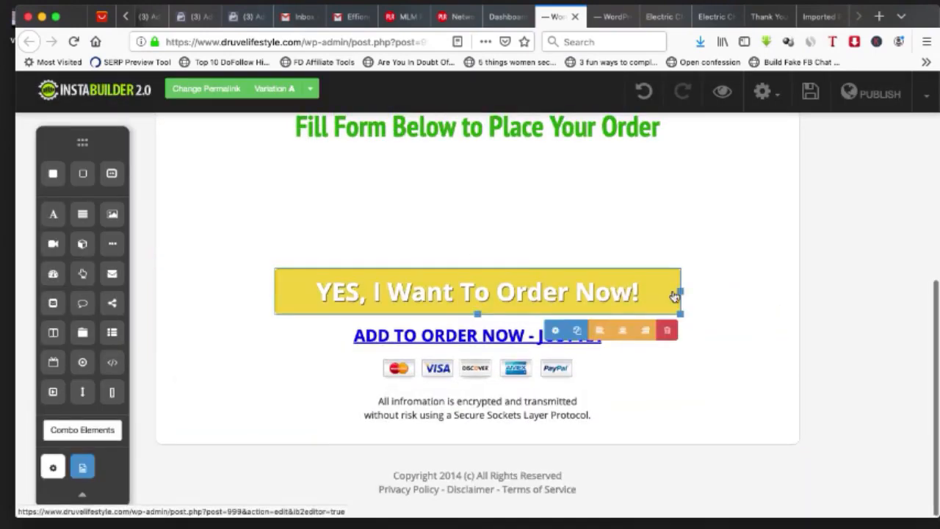
pyautogui.click(670, 330)
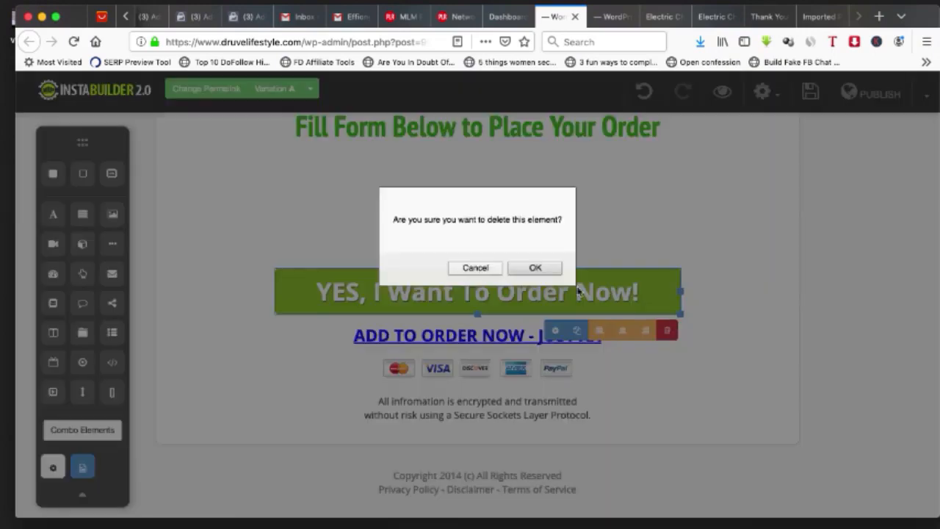
pyautogui.click(534, 268)
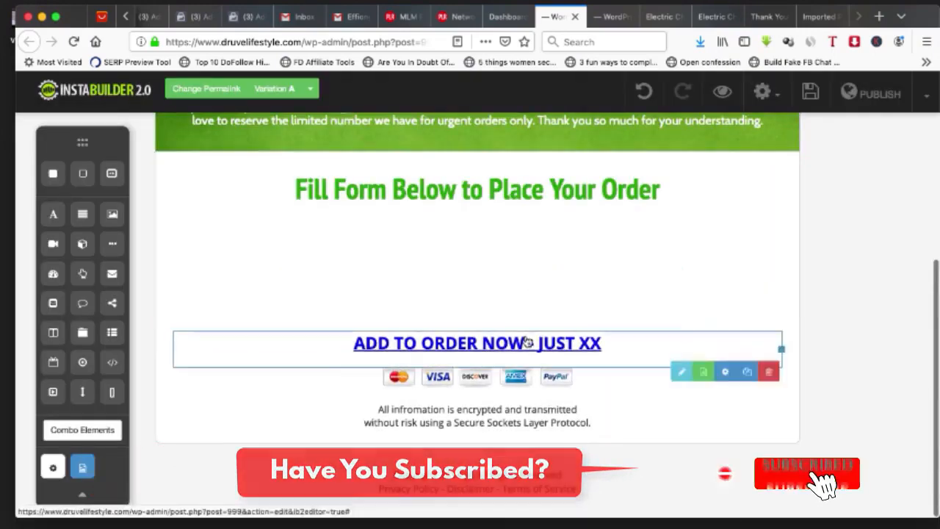
pyautogui.click(769, 371)
pyautogui.click(552, 269)
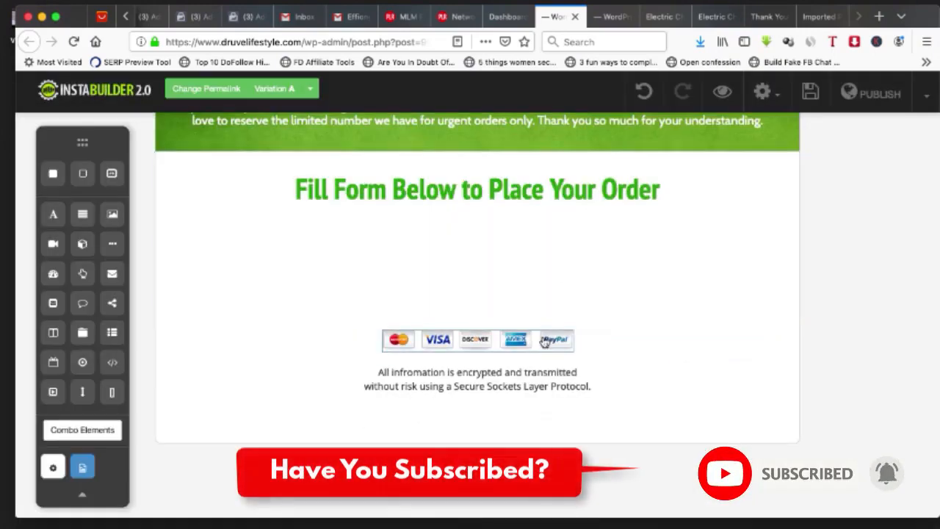
pyautogui.moveTo(554, 345)
pyautogui.click(564, 365)
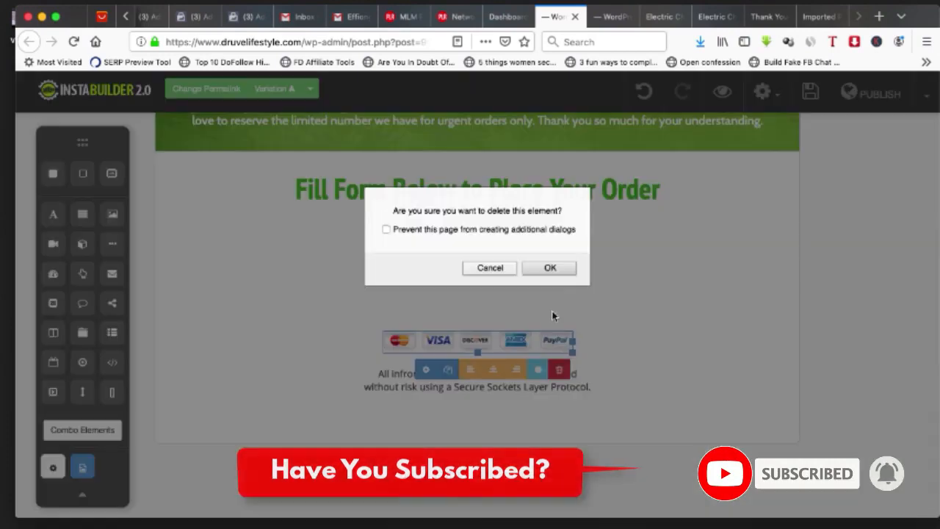
pyautogui.click(551, 273)
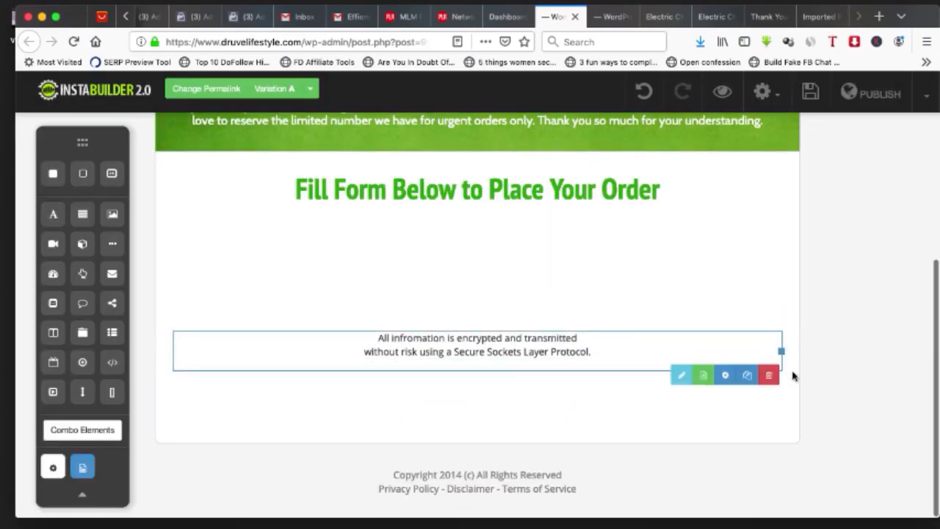
pyautogui.click(769, 374)
pyautogui.click(547, 268)
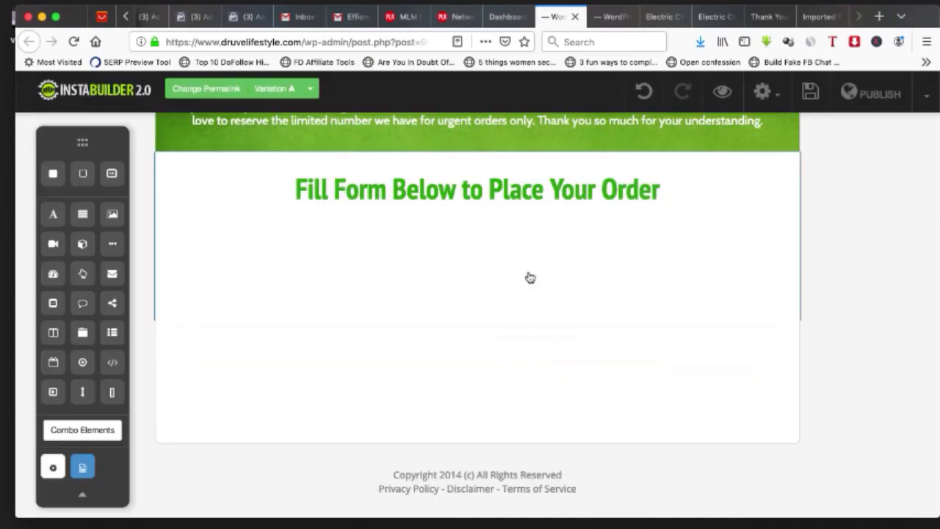
# Step: Compare against the original order page and delete the copyright footer
pyautogui.click(610, 18)
pyautogui.scroll(-10, 584, 323)
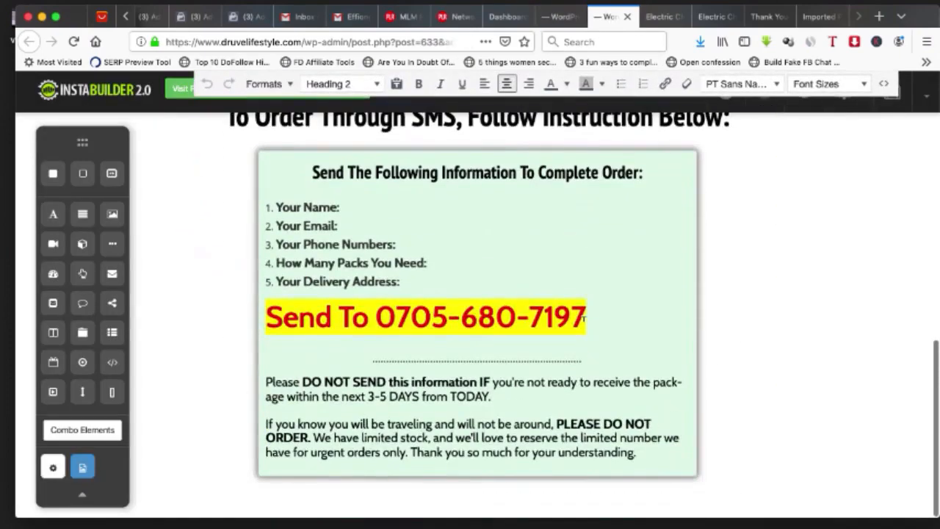
pyautogui.scroll(2, 439, 327)
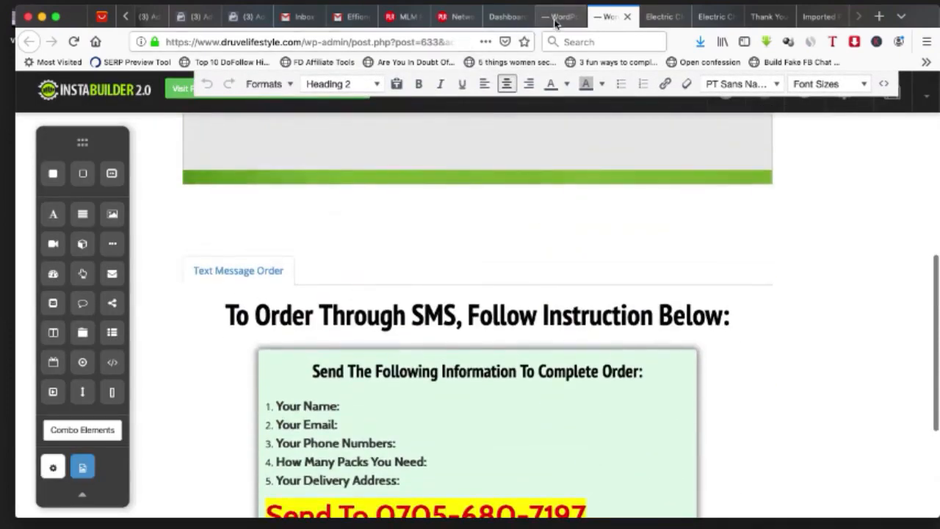
pyautogui.click(560, 16)
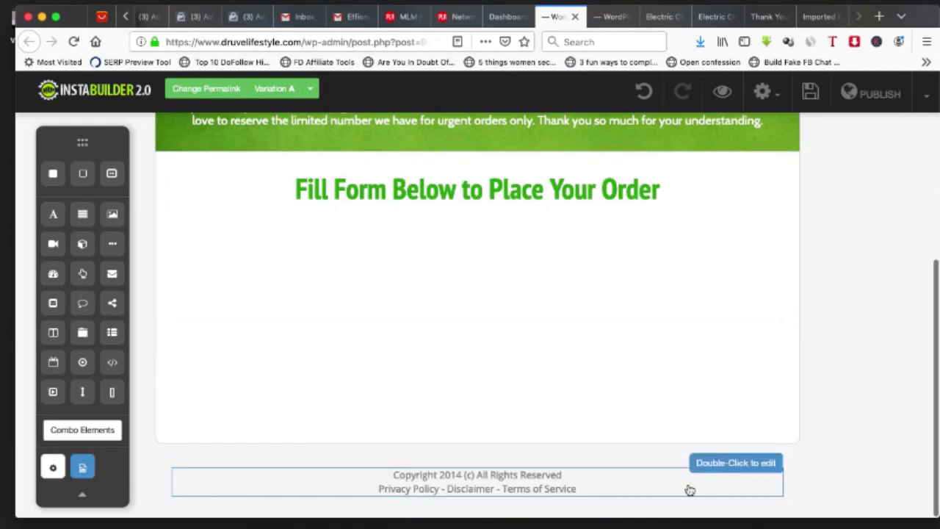
pyautogui.click(753, 478)
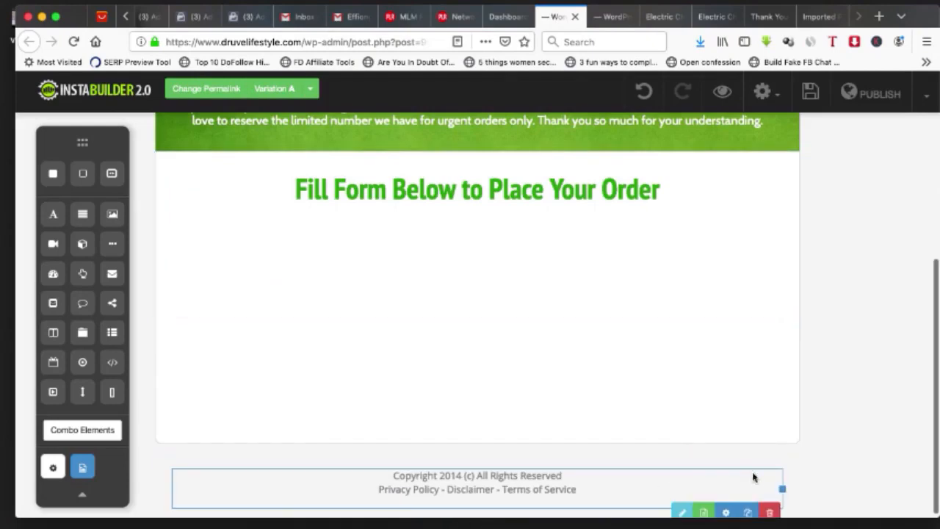
pyautogui.click(773, 512)
pyautogui.click(543, 271)
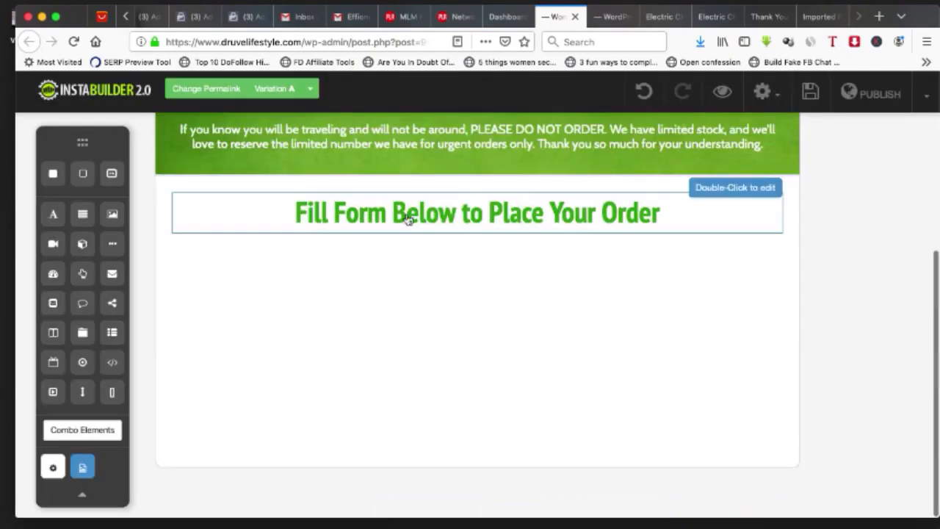
pyautogui.click(603, 25)
pyautogui.scroll(5, 443, 304)
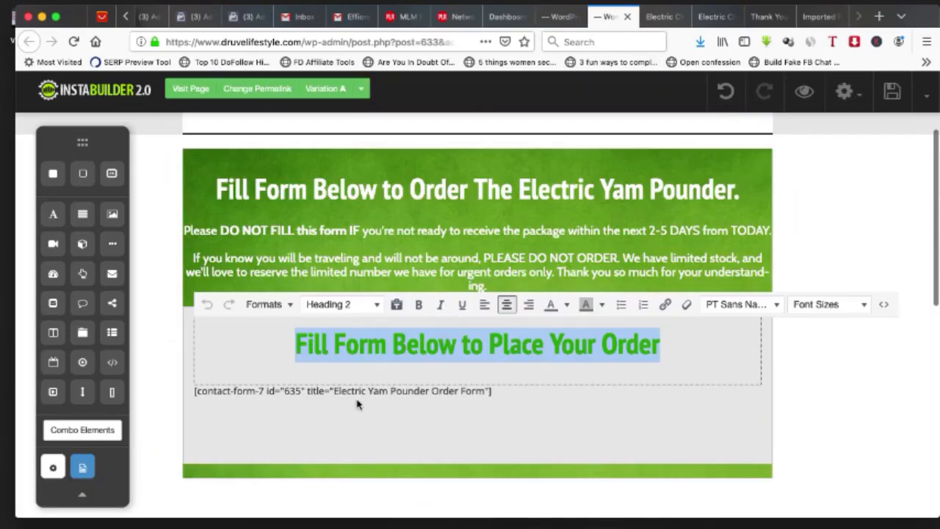
# Step: Close the Choose a Template dialog on the Dashboard and go to Plugins > Add New
pyautogui.click(504, 16)
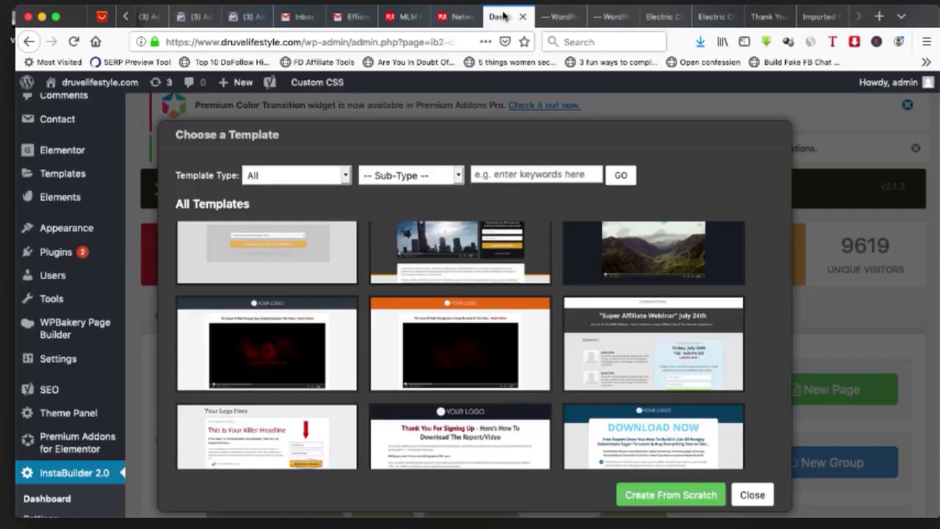
pyautogui.click(753, 496)
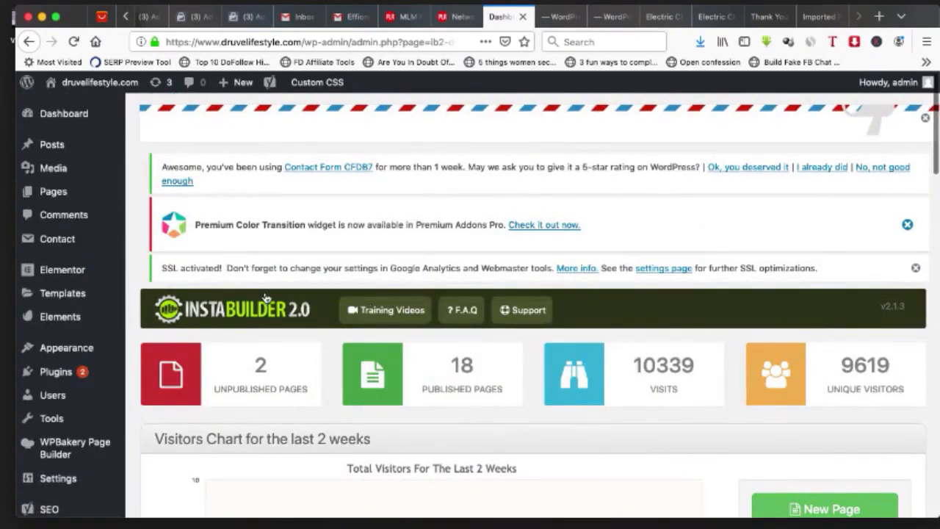
pyautogui.click(65, 376)
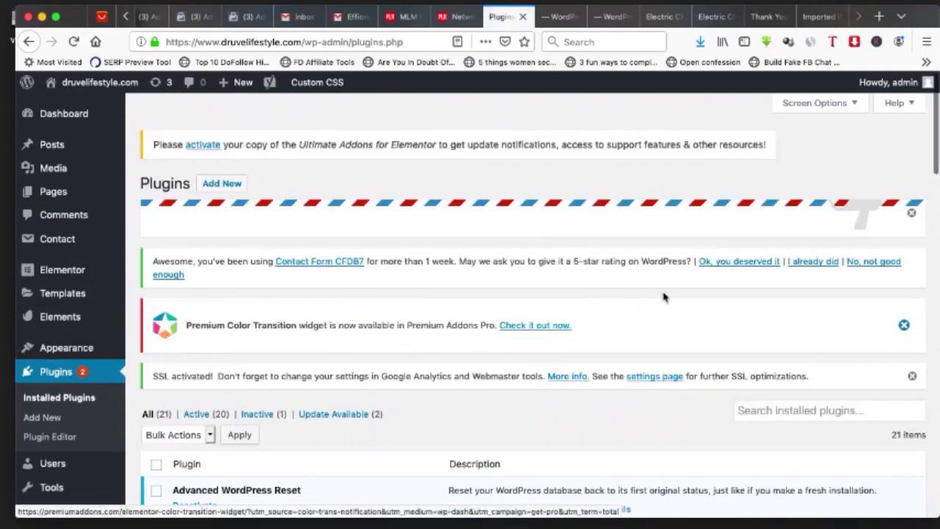
pyautogui.click(221, 185)
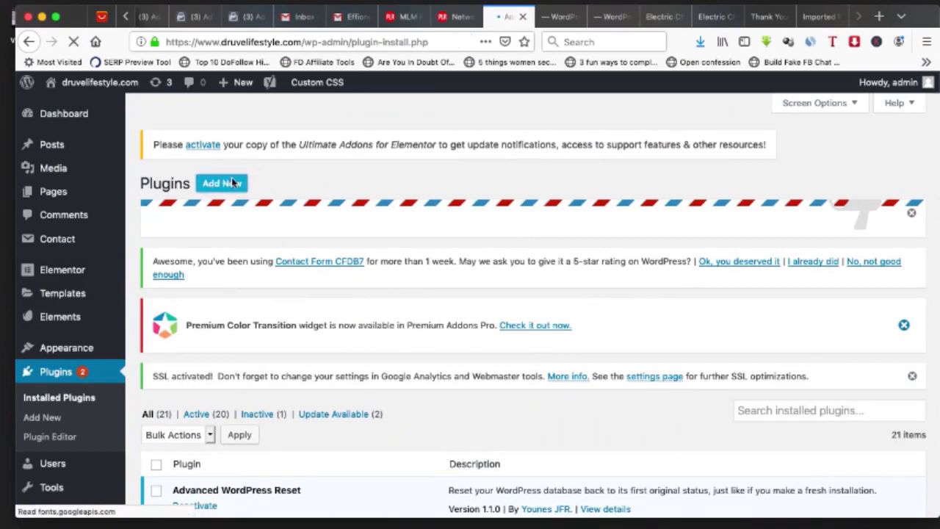
# Step: Search the plugin directory for 'contact f'
pyautogui.scroll(-3, 579, 269)
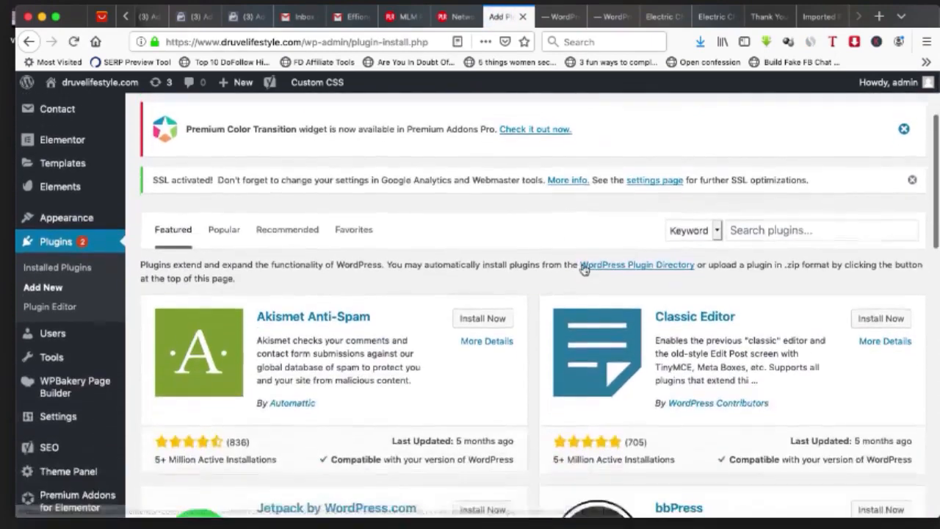
pyautogui.click(771, 223)
pyautogui.write('c')
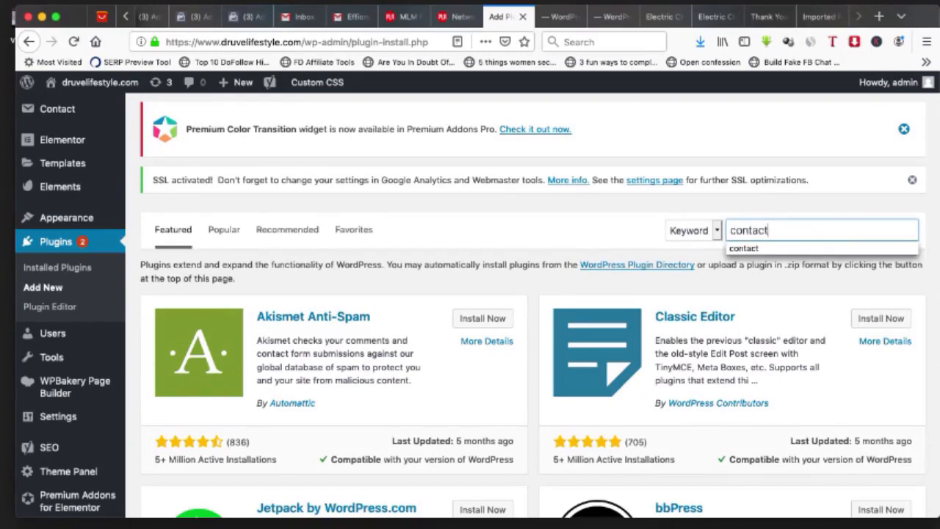
pyautogui.write('ontact ')
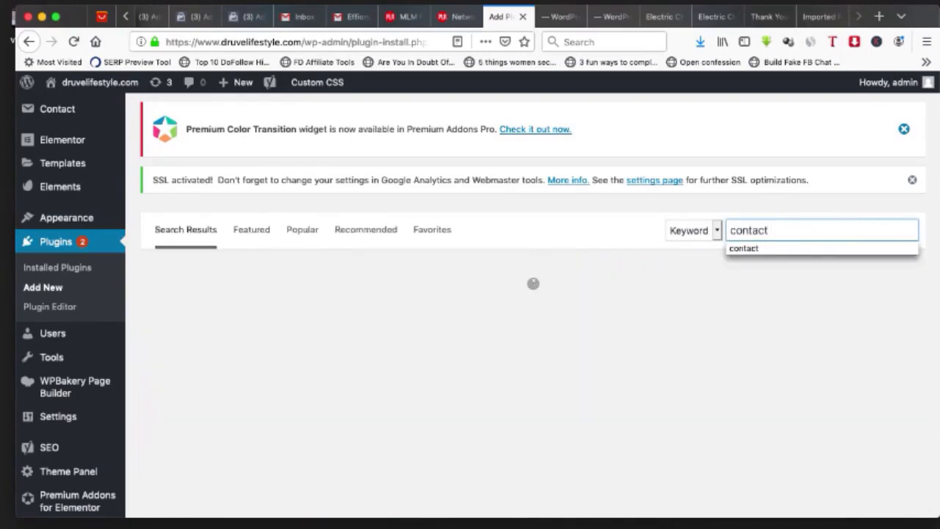
pyautogui.write('form')
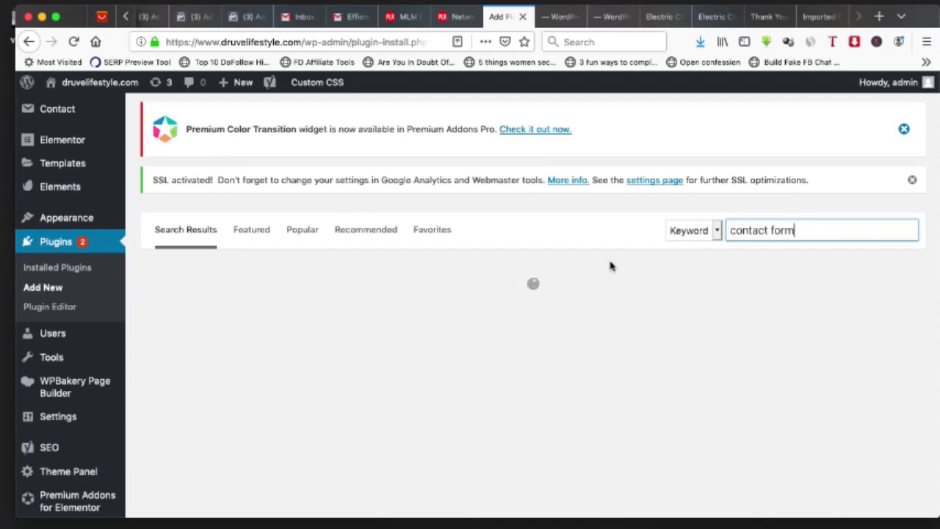
pyautogui.scroll(-2, 532, 307)
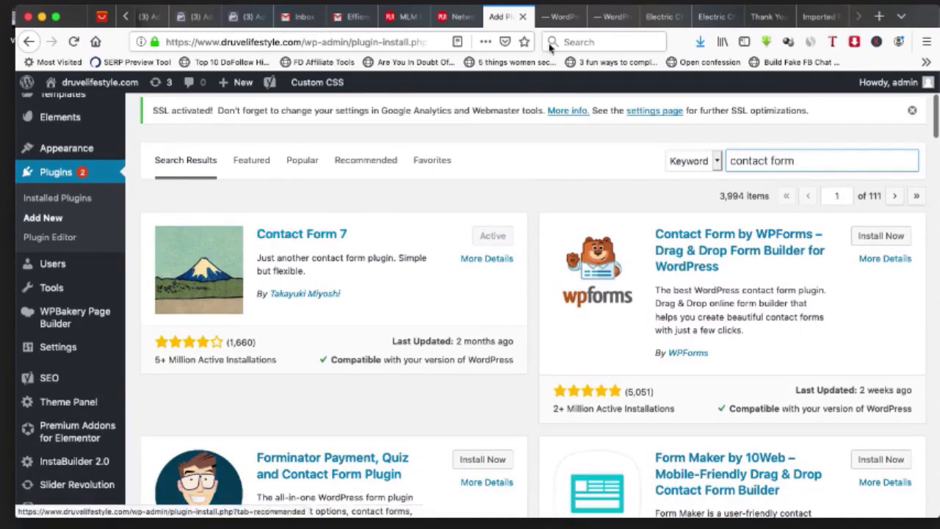
# Step: Glance at both open page editors, then return to the plugin search results
pyautogui.click(611, 16)
pyautogui.scroll(-1, 453, 344)
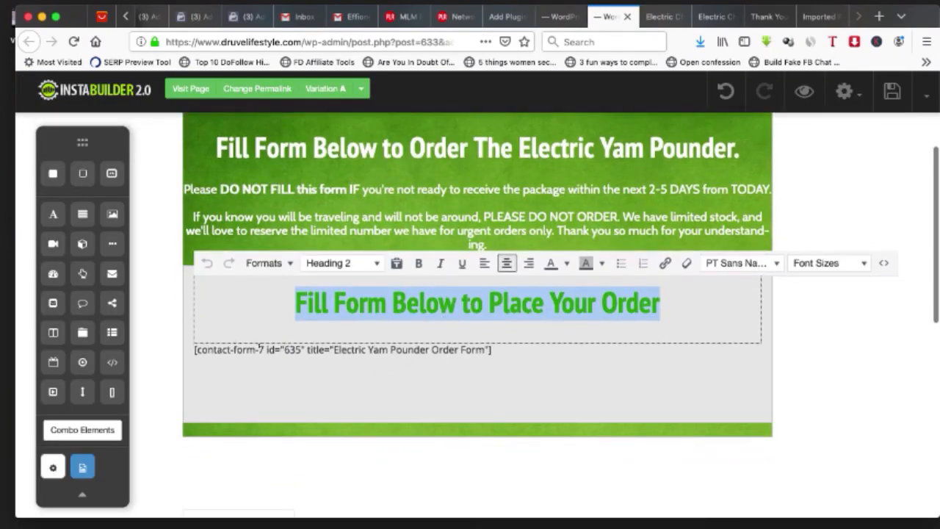
pyautogui.click(562, 17)
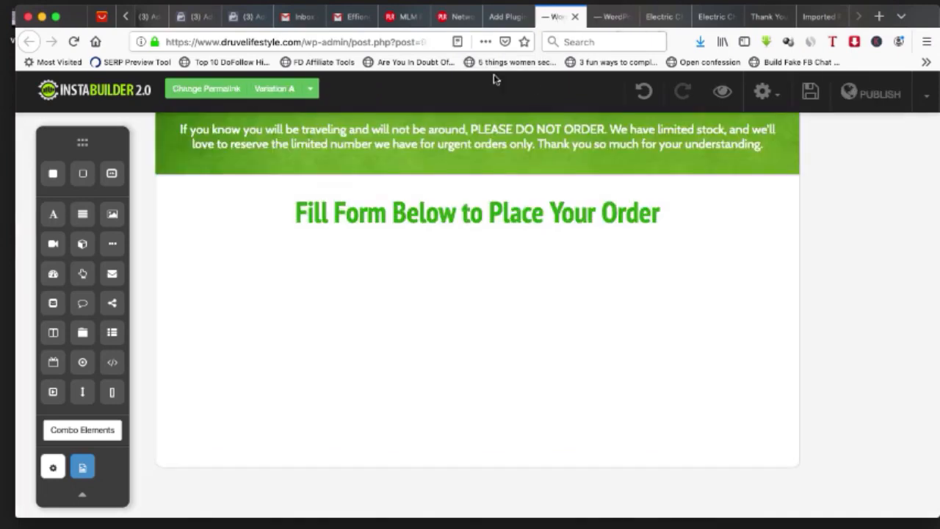
pyautogui.click(512, 21)
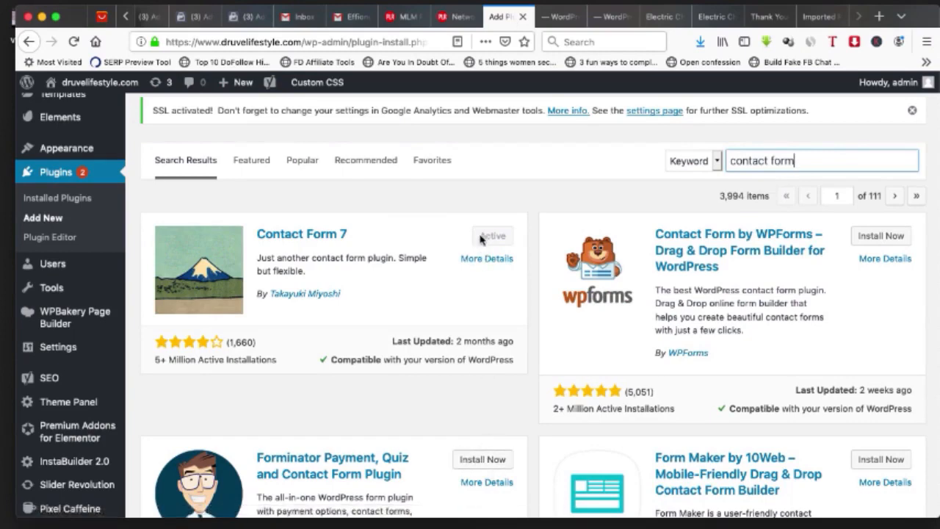
# Step: Review the results showing Contact Form 7 active, then view the live order page
pyautogui.scroll(-8, 531, 348)
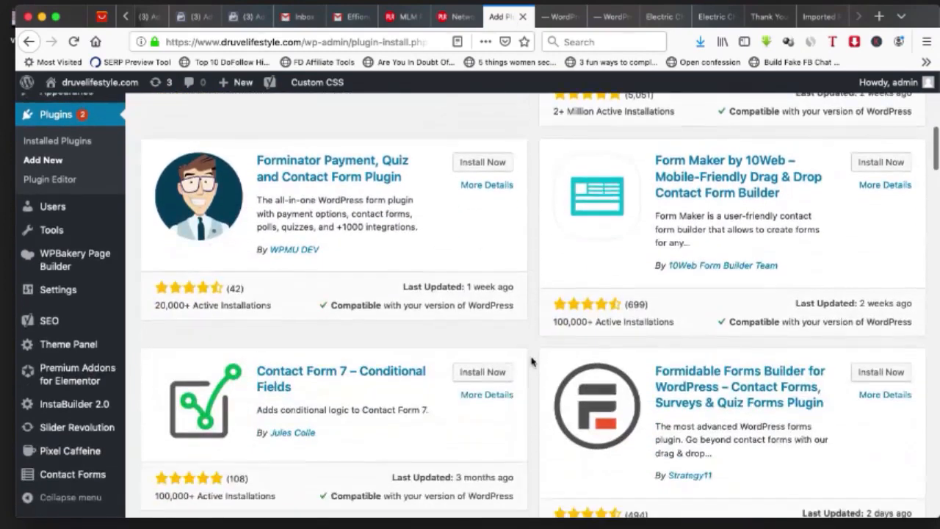
pyautogui.scroll(-5, 532, 362)
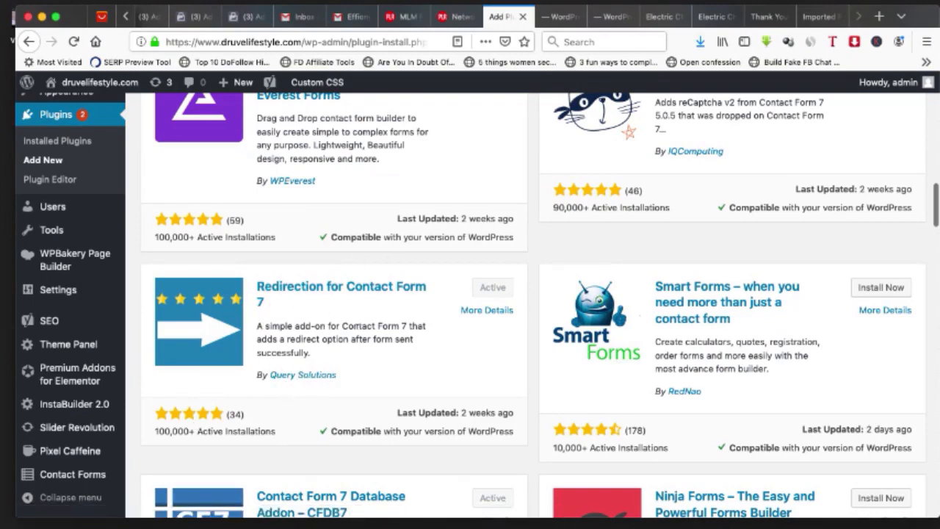
pyautogui.scroll(-4, 365, 301)
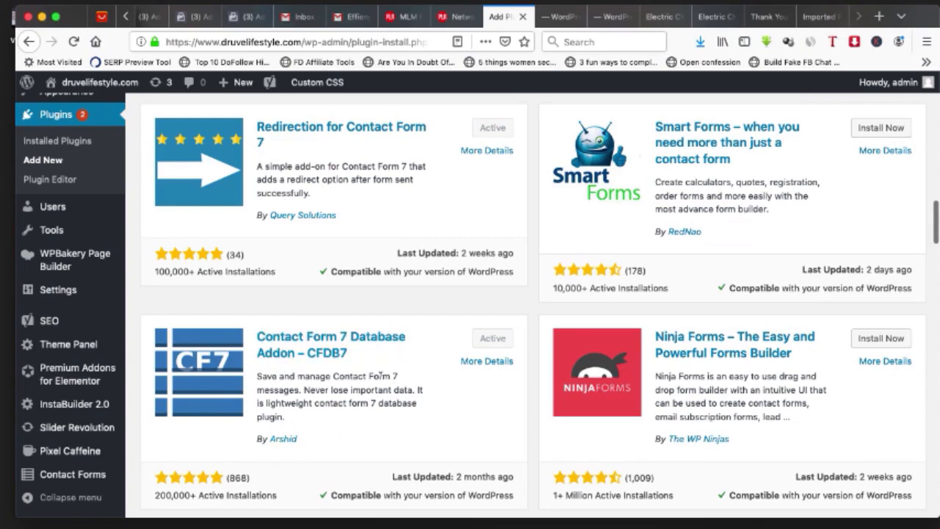
pyautogui.scroll(1, 368, 355)
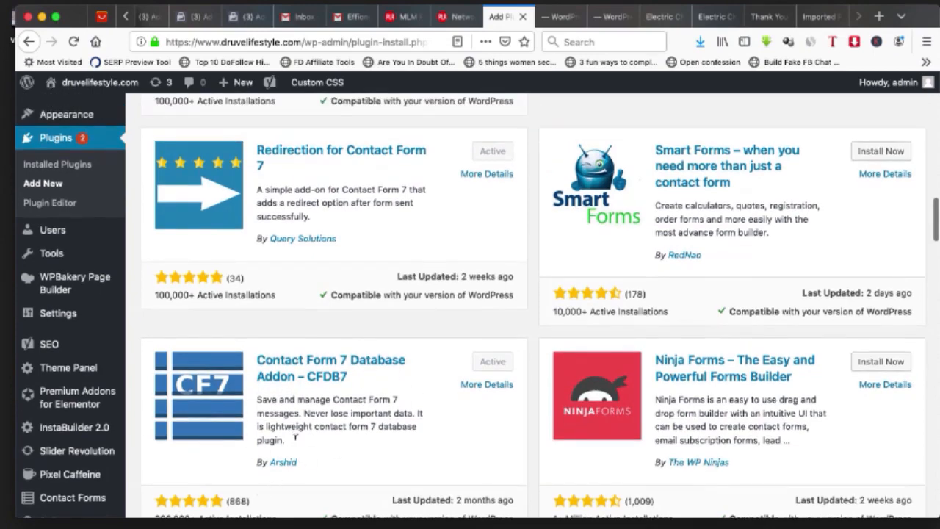
pyautogui.scroll(5, 331, 378)
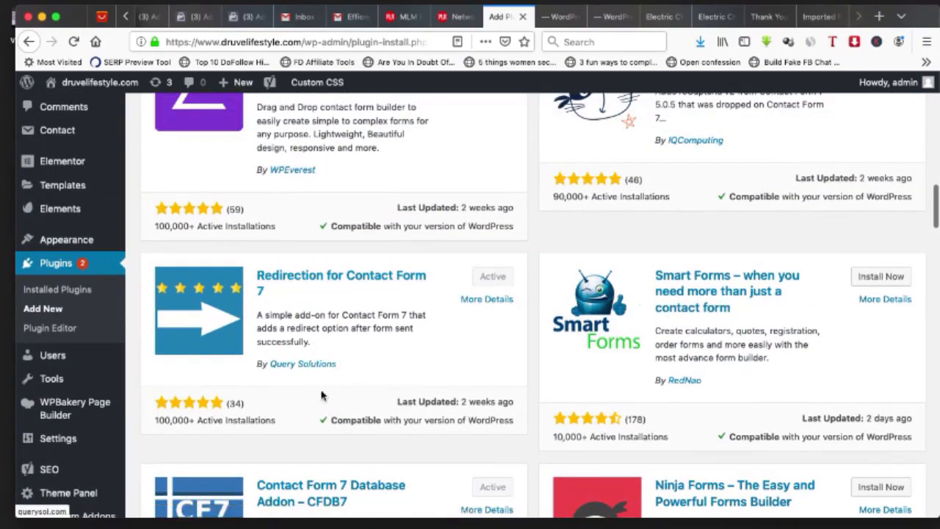
pyautogui.scroll(20, 321, 396)
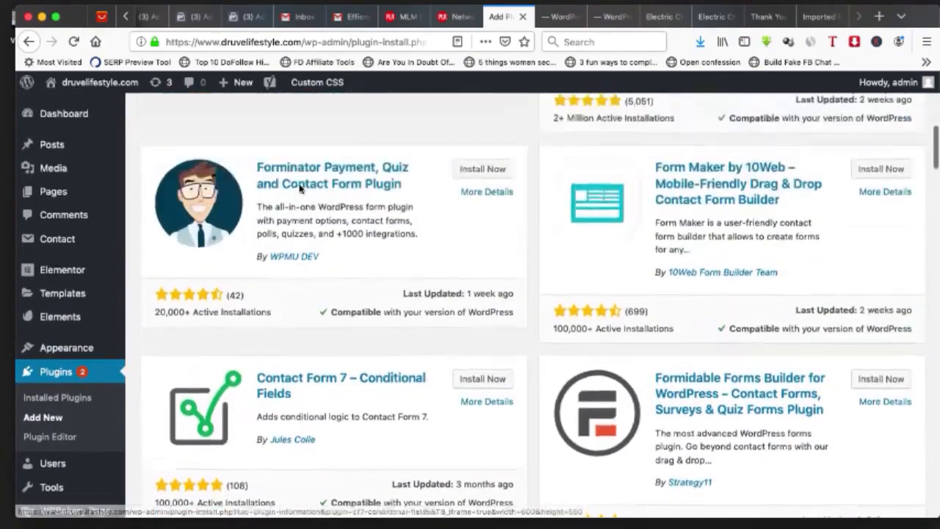
pyautogui.scroll(8, 299, 189)
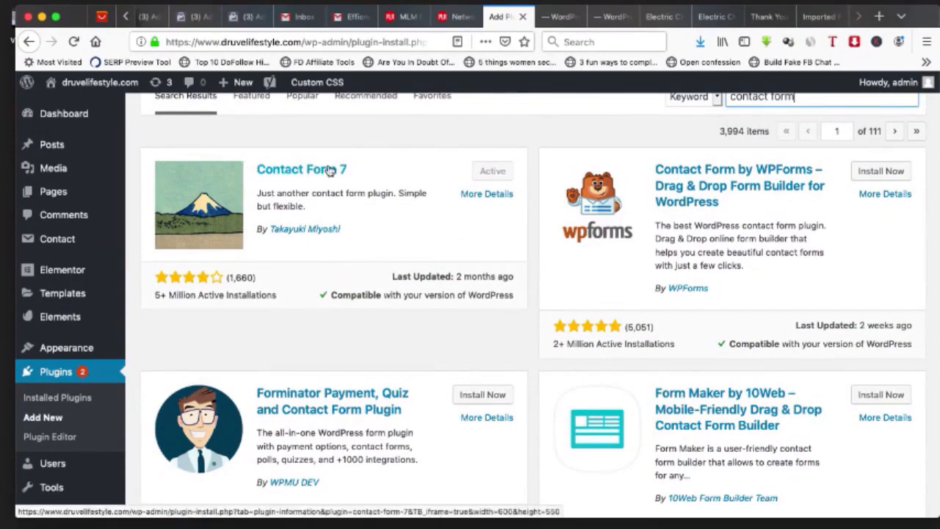
pyautogui.scroll(-10, 329, 170)
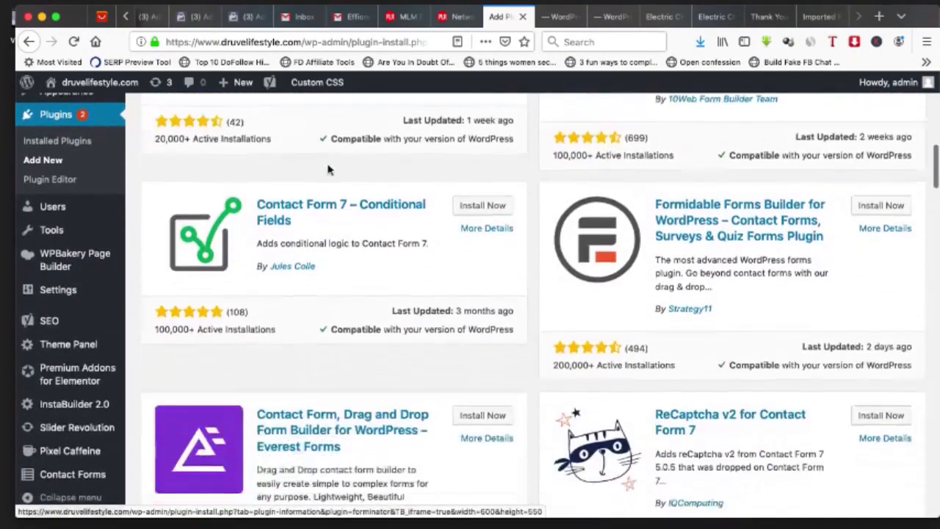
pyautogui.scroll(-6, 323, 177)
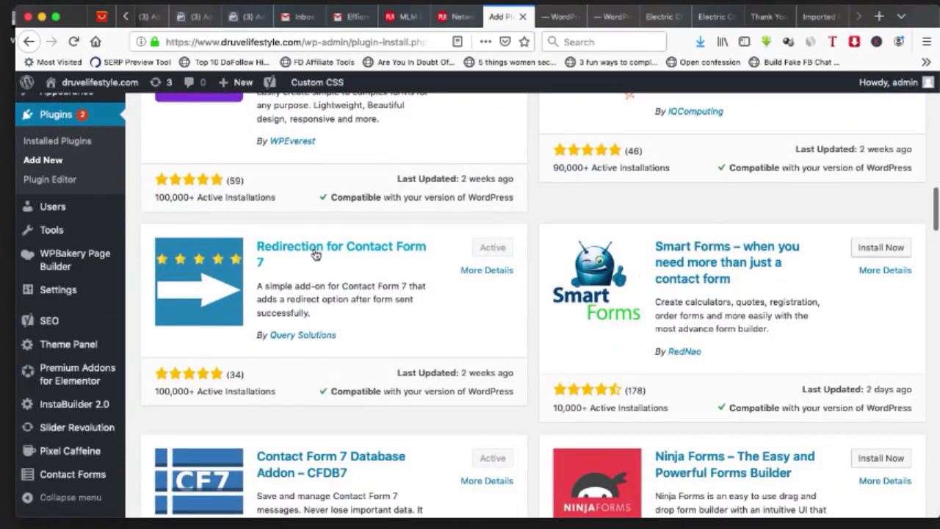
pyautogui.click(657, 16)
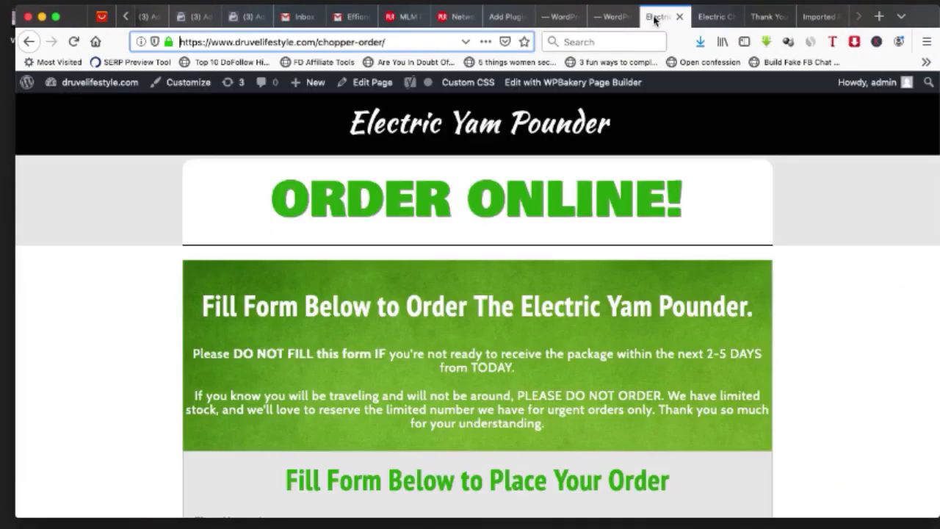
# Step: Check the existing order form and thank-you page, then revisit the plugin search results
pyautogui.click(716, 16)
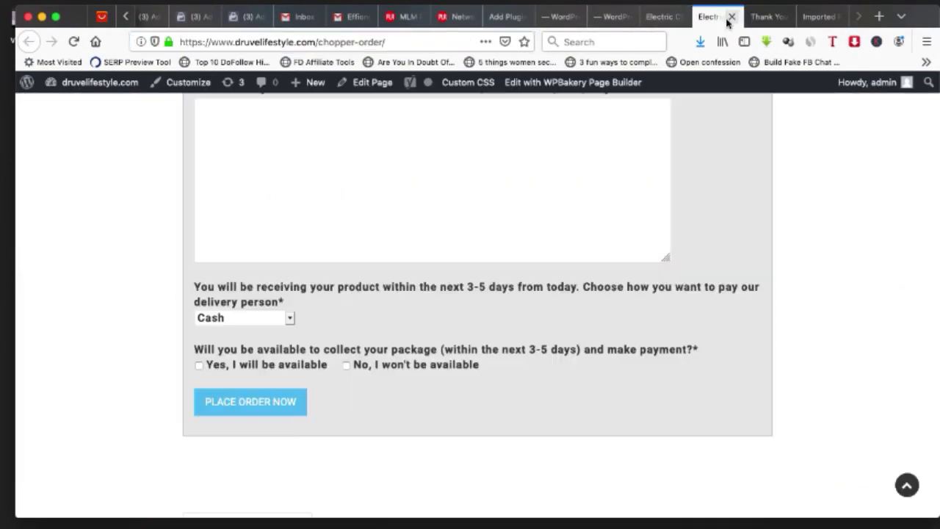
pyautogui.click(768, 16)
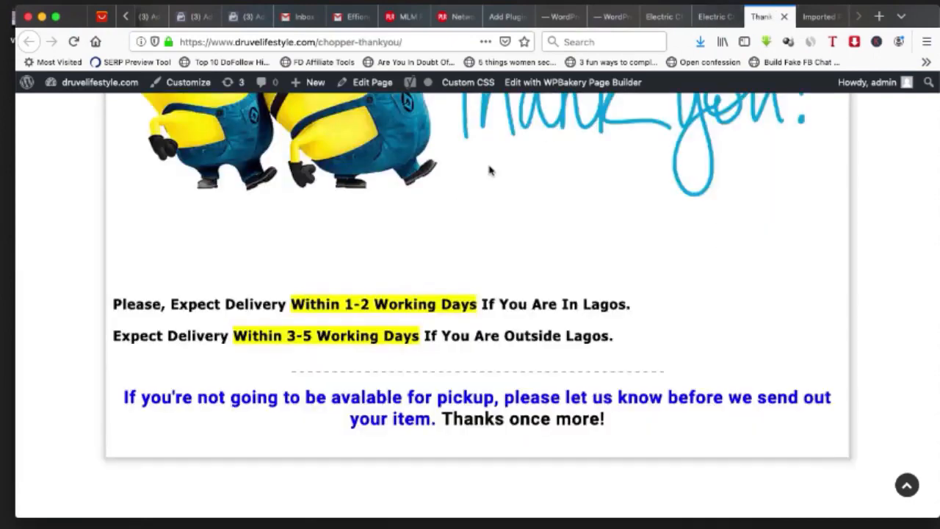
pyautogui.scroll(5, 492, 161)
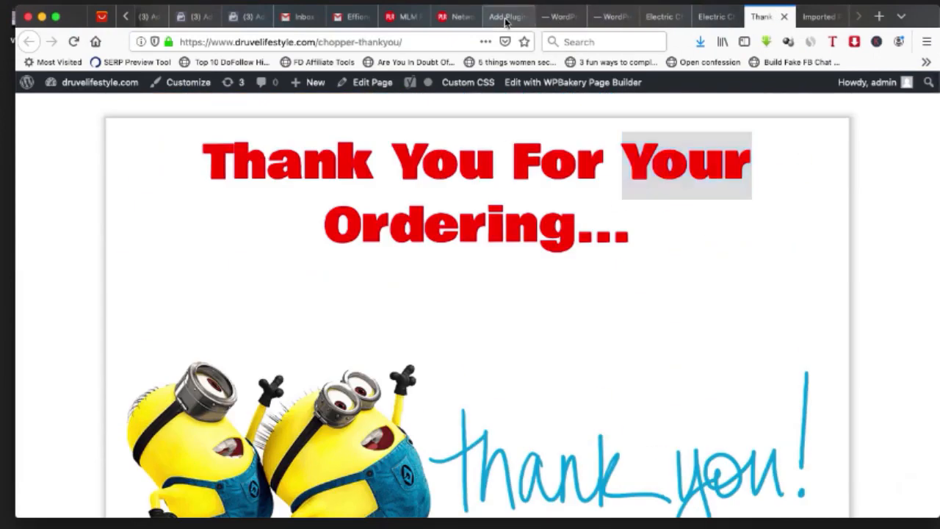
pyautogui.click(508, 17)
pyautogui.scroll(-3, 265, 380)
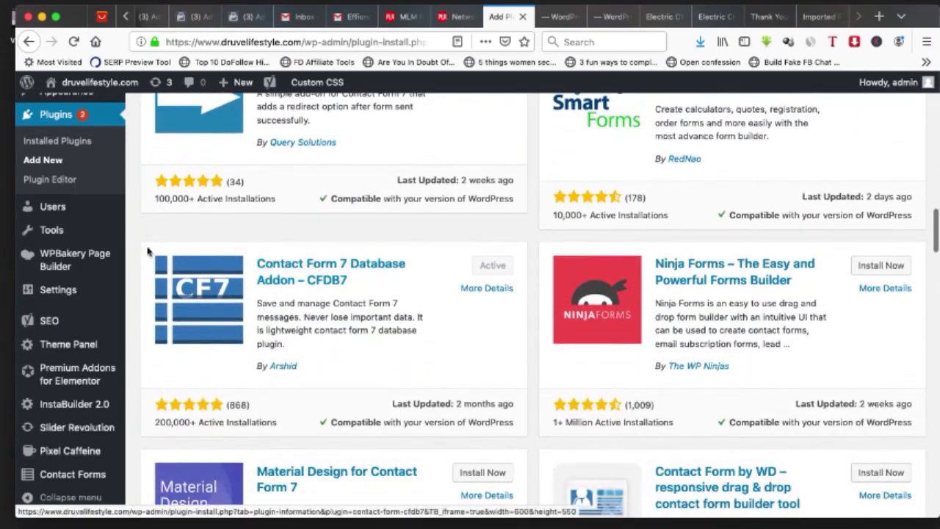
pyautogui.scroll(10, 323, 242)
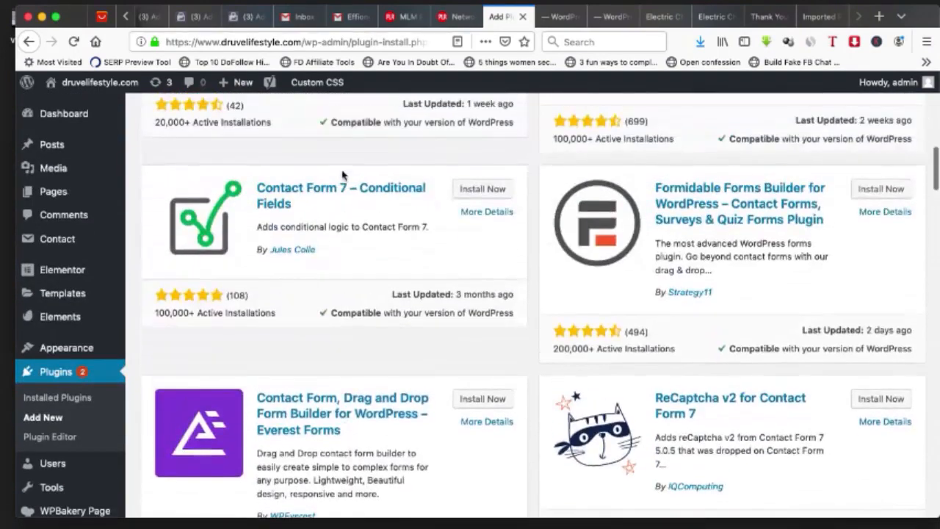
pyautogui.scroll(1, 352, 154)
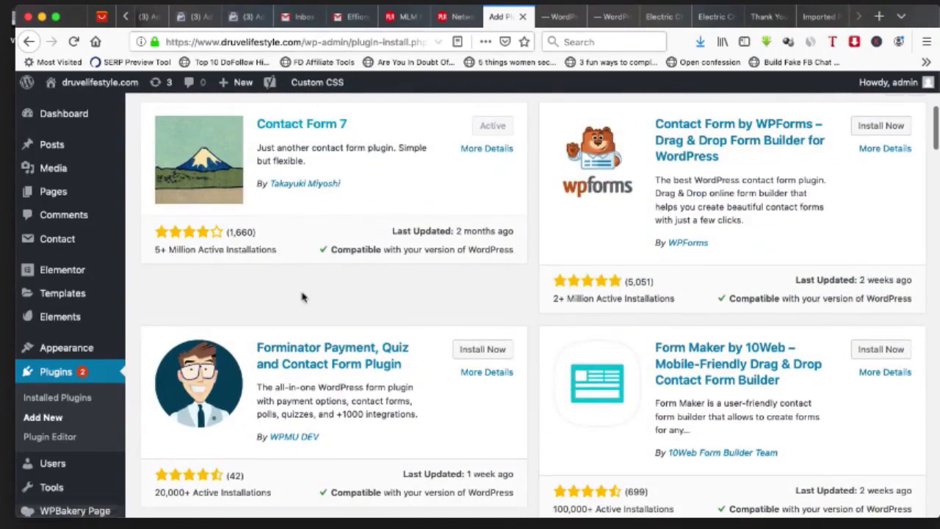
pyautogui.scroll(-10, 302, 296)
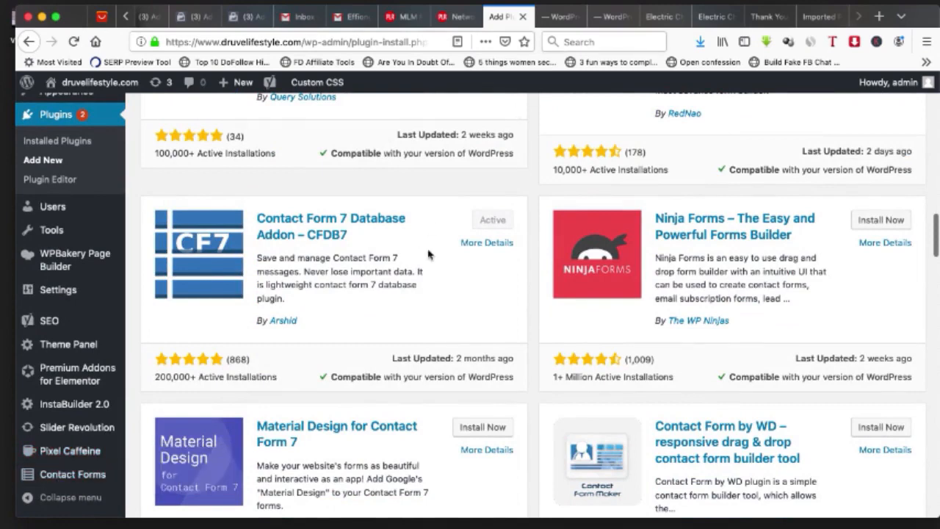
pyautogui.scroll(1, 429, 254)
pyautogui.scroll(8, 484, 261)
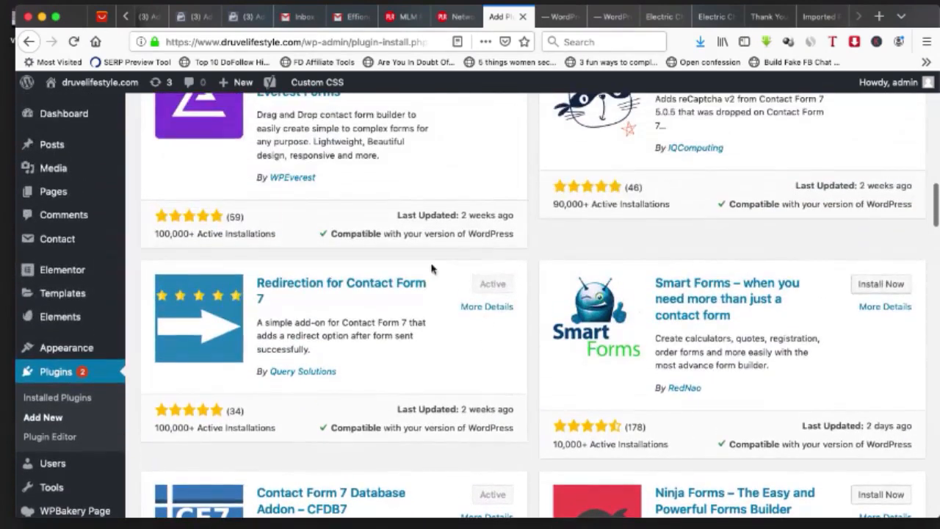
# Step: Review Installed Plugins, confirming Contact Form 7, Redirection and CFDB7 are active
pyautogui.click(34, 400)
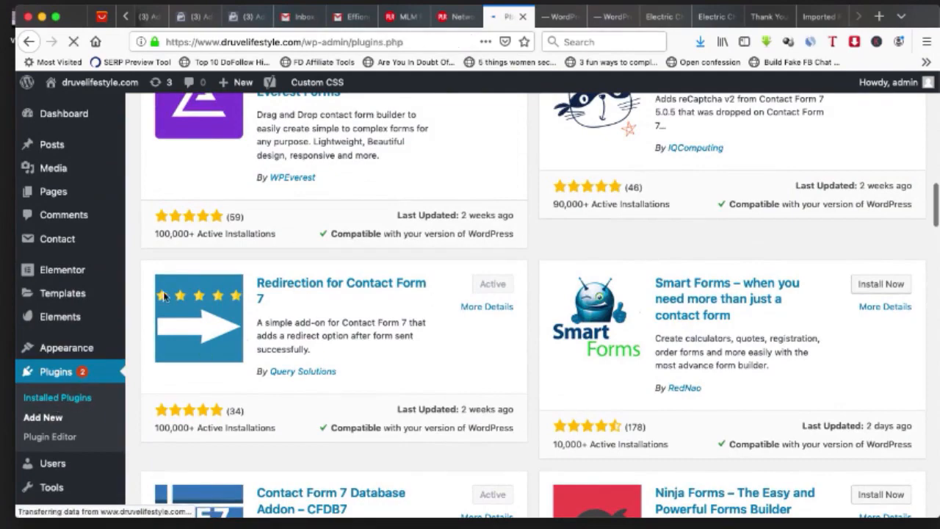
pyautogui.scroll(-1, 257, 391)
pyautogui.scroll(-10, 257, 391)
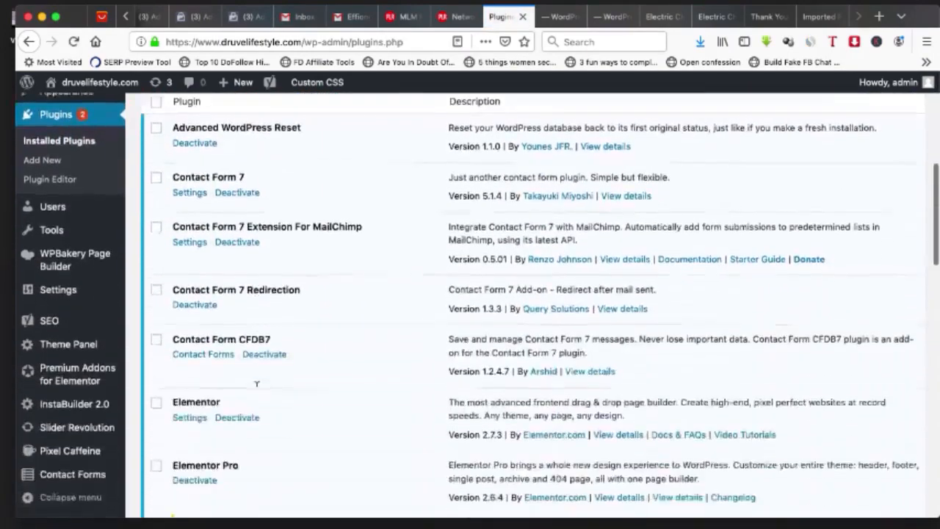
pyautogui.scroll(-2, 212, 388)
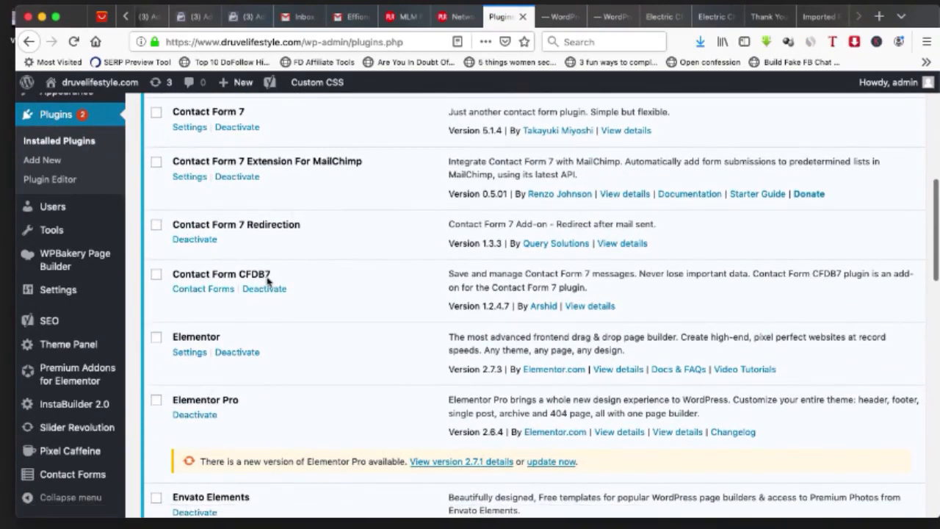
pyautogui.scroll(1, 268, 180)
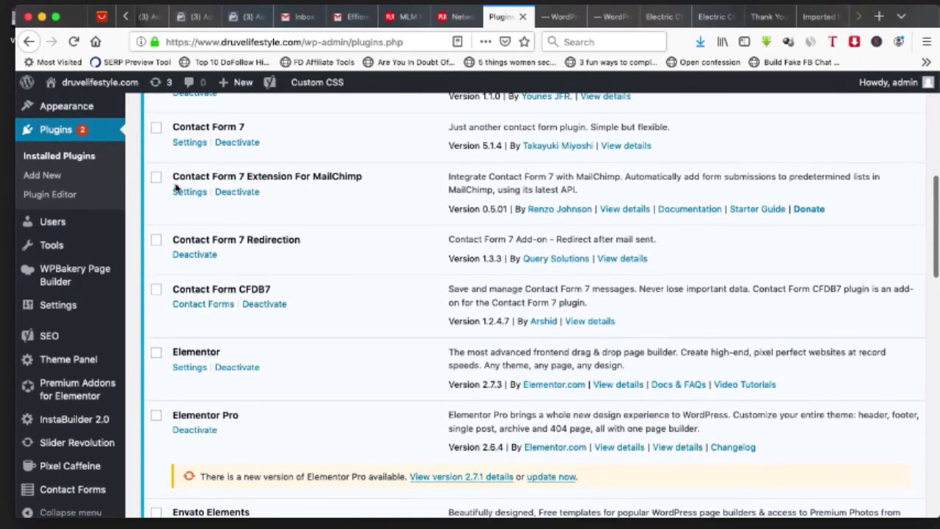
pyautogui.moveTo(60, 330)
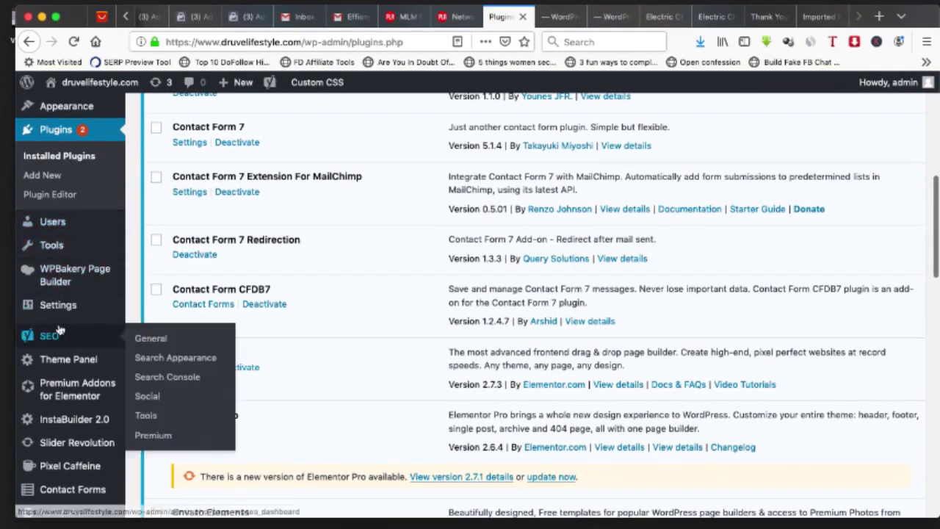
pyautogui.scroll(-1, 60, 330)
pyautogui.scroll(5, 55, 331)
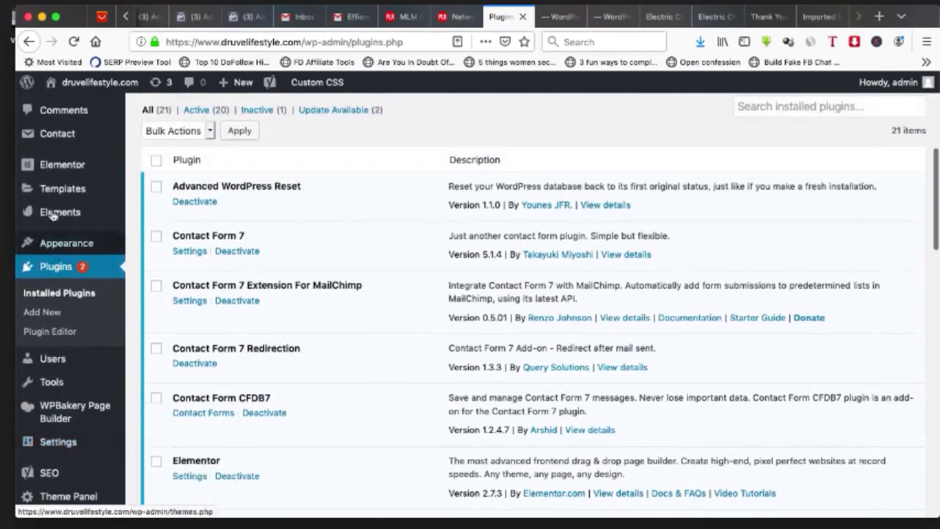
pyautogui.scroll(3, 53, 209)
pyautogui.moveTo(50, 181)
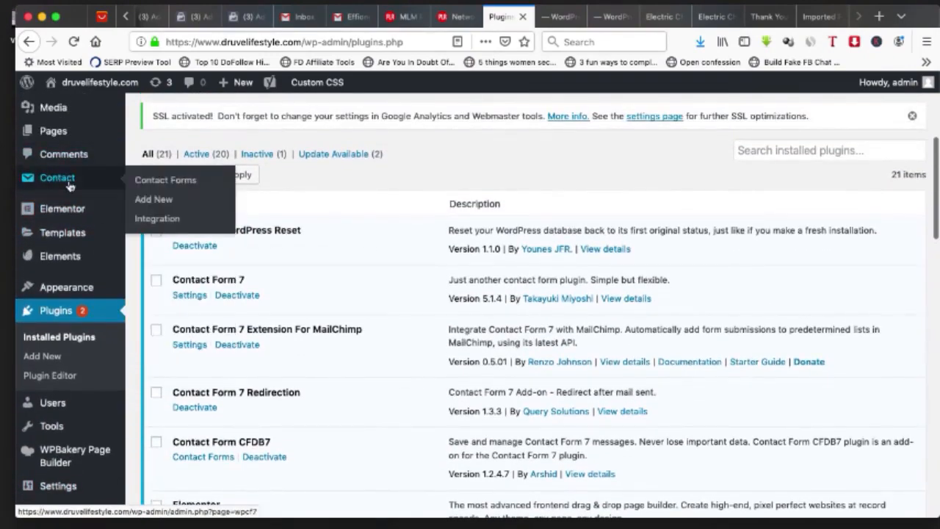
pyautogui.scroll(-1, 69, 186)
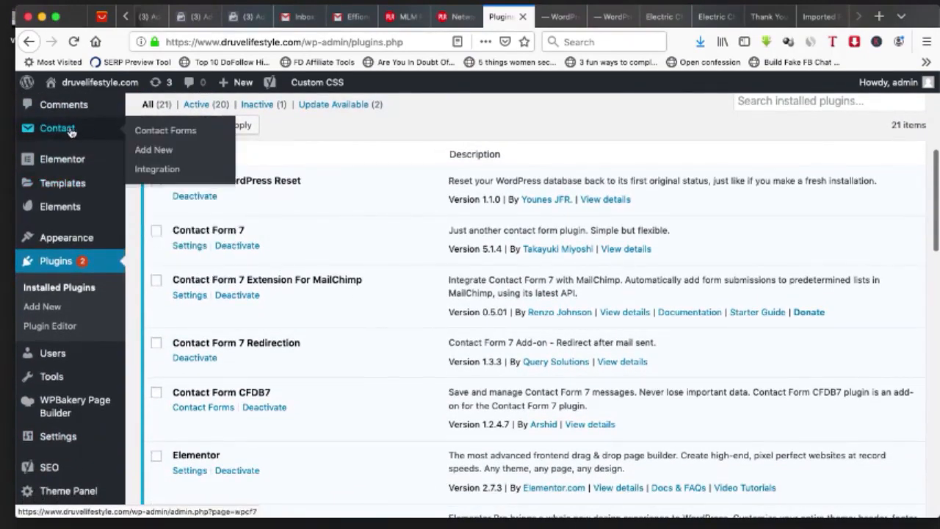
pyautogui.scroll(-5, 58, 382)
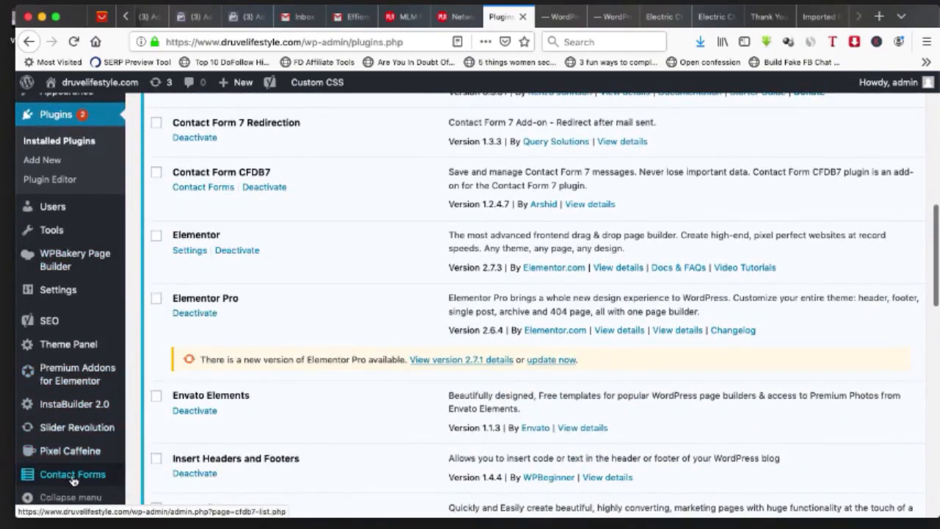
# Step: Look over the CFDB7 Contact Forms admin menu, then return to the order page editor
pyautogui.moveTo(66, 481)
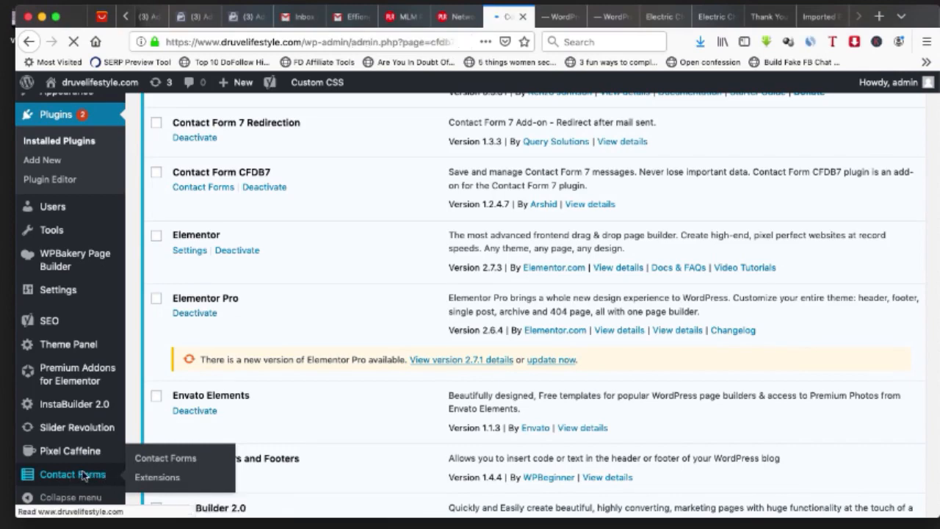
pyautogui.scroll(-5, 352, 351)
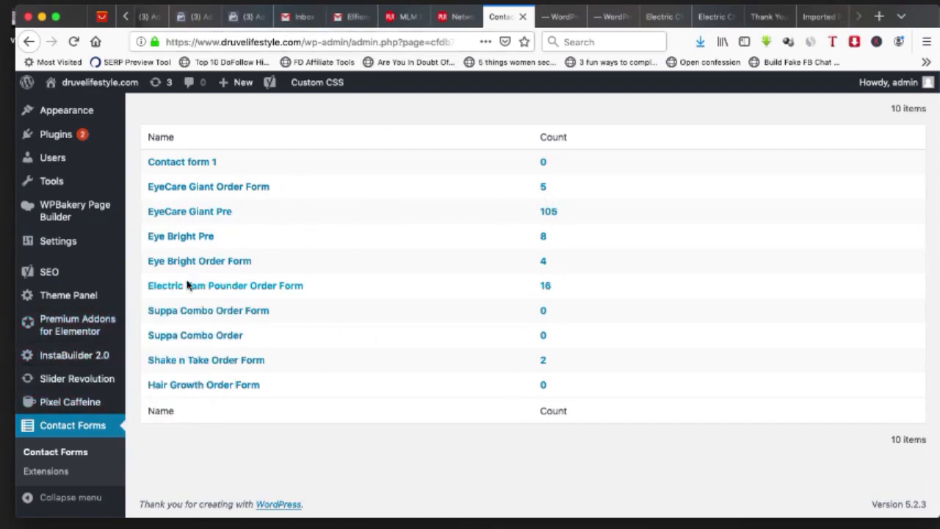
pyautogui.scroll(5, 210, 245)
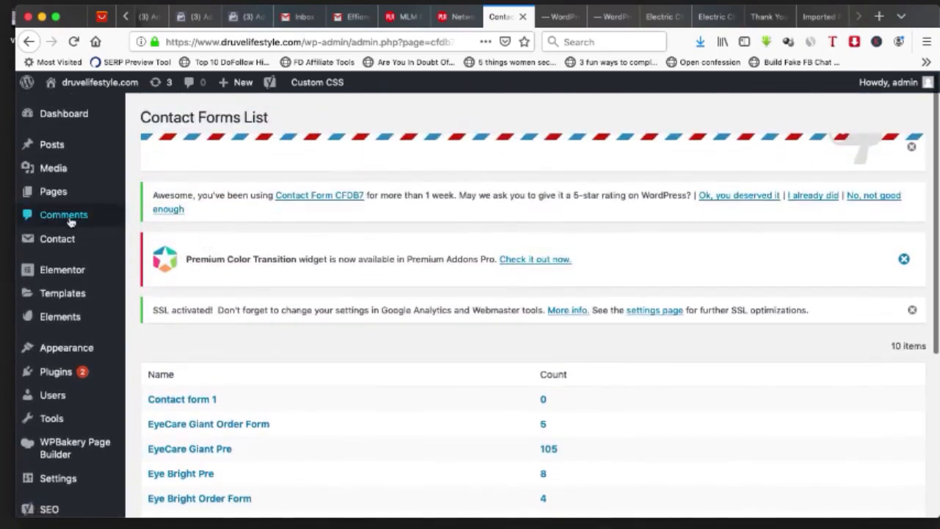
pyautogui.moveTo(68, 242)
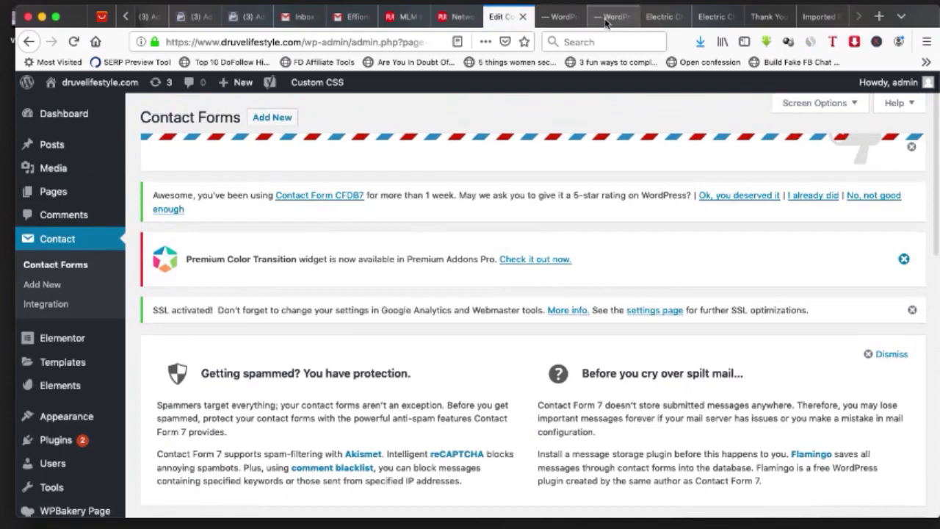
pyautogui.click(606, 23)
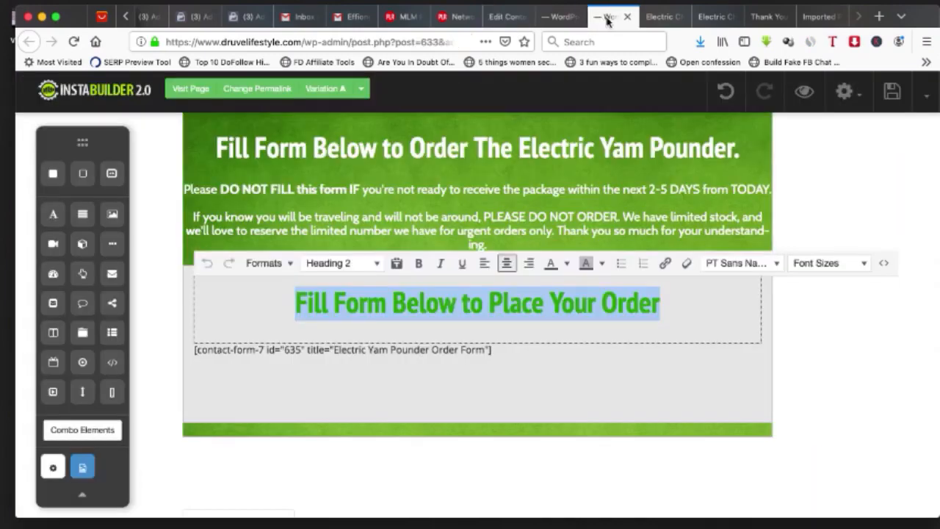
# Step: Return to the Contact Forms list of ten forms, including the Electric Yam Pounder Order Form
pyautogui.click(507, 16)
pyautogui.scroll(-15, 231, 360)
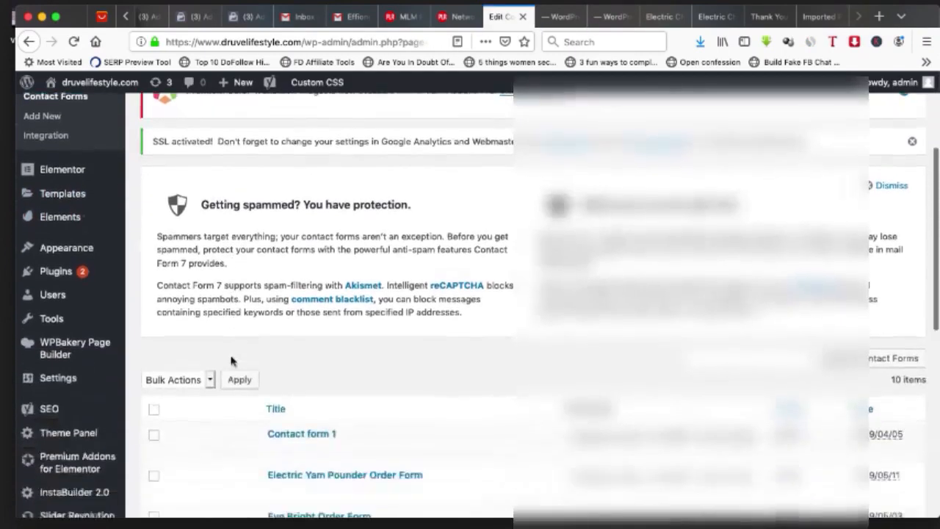
pyautogui.scroll(15, 230, 360)
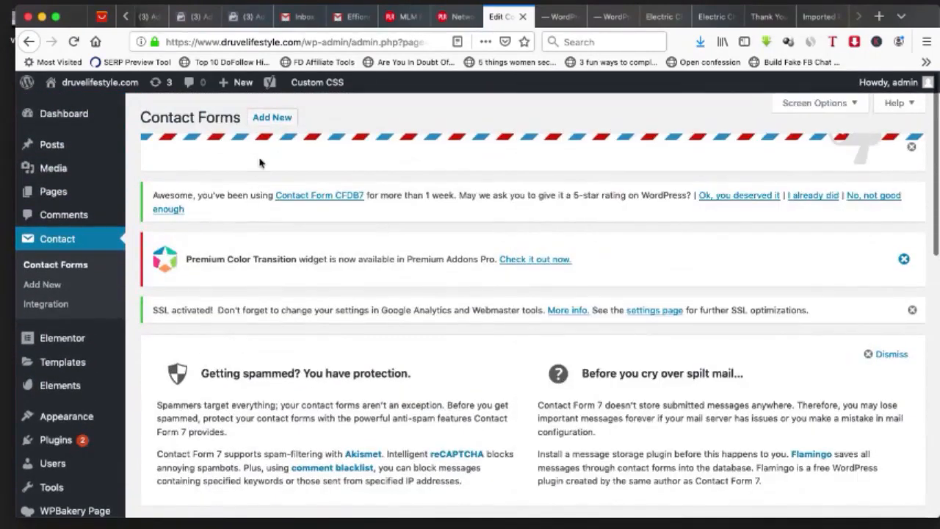
# Step: Start a new contact form, review its default name/email/subject/message template, and go back to the order page editor
pyautogui.click(271, 118)
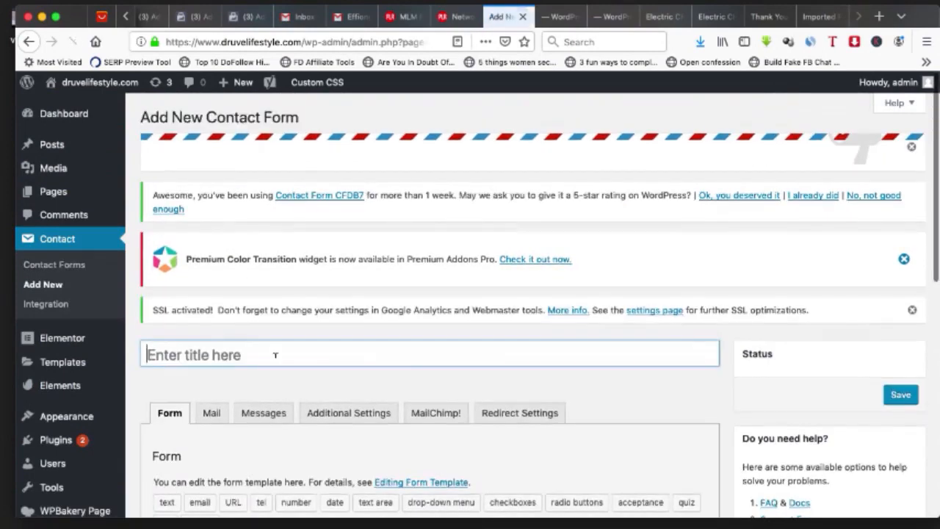
pyautogui.scroll(-1, 291, 366)
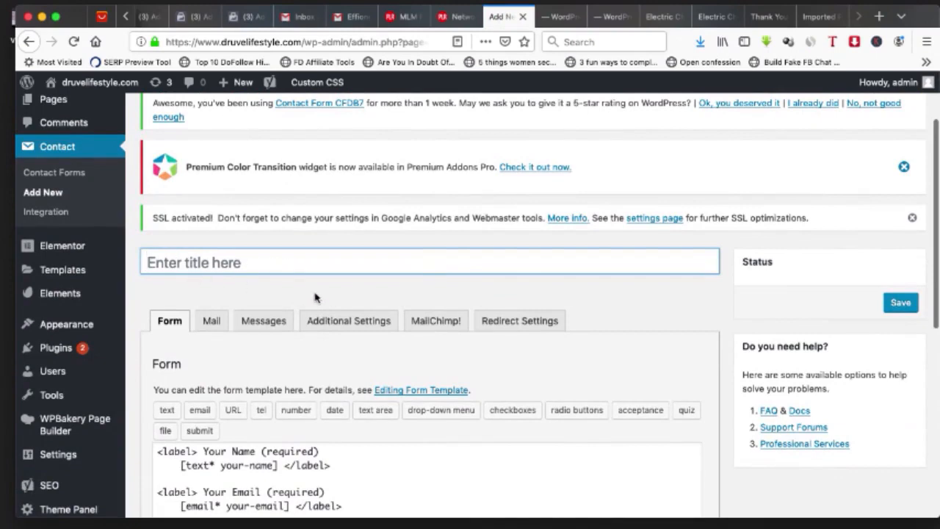
pyautogui.scroll(-4, 314, 297)
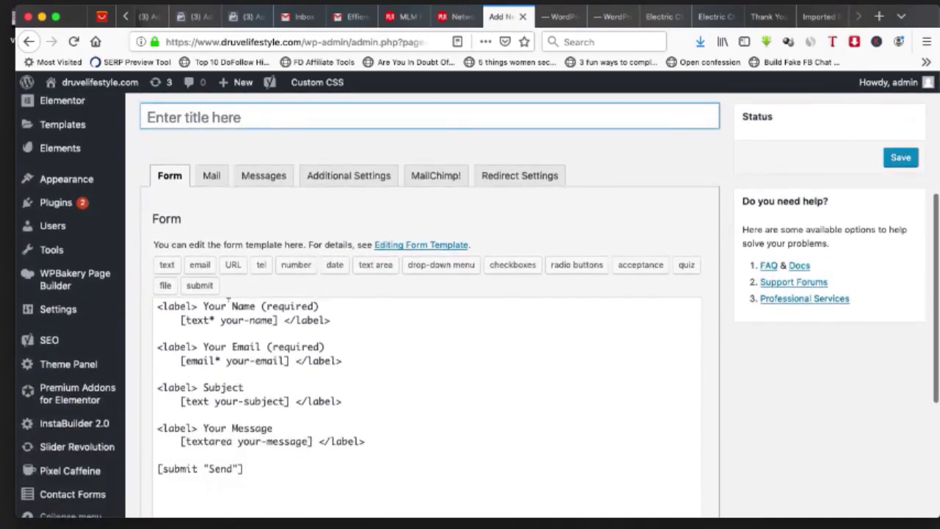
pyautogui.moveTo(156, 306); pyautogui.dragTo(411, 484)
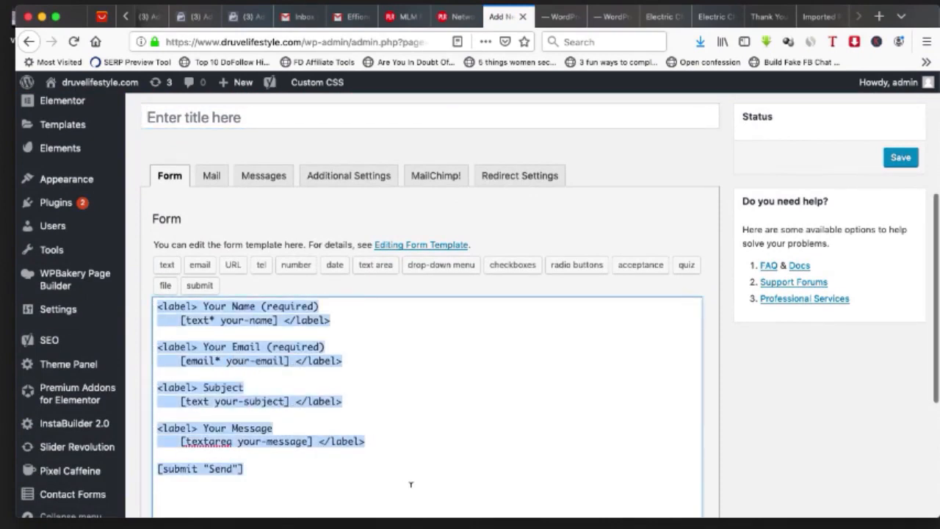
pyautogui.click(338, 428)
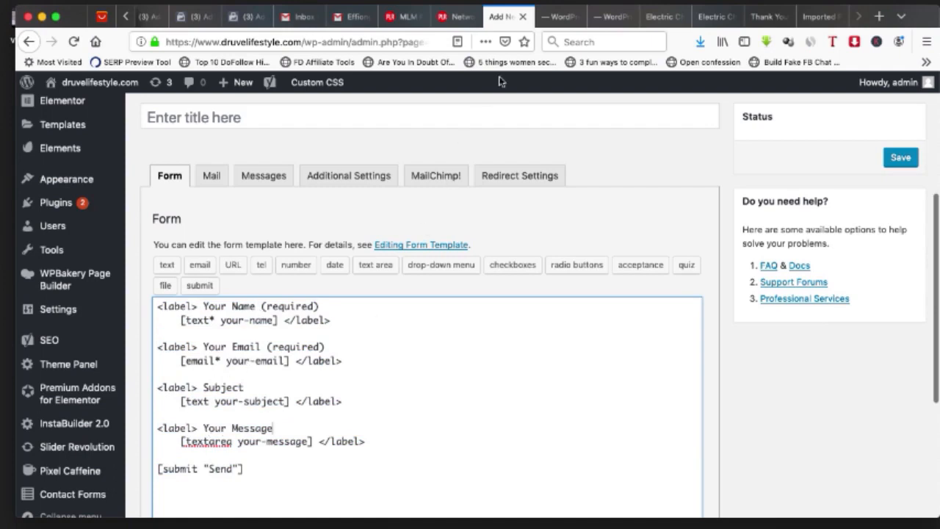
pyautogui.click(604, 16)
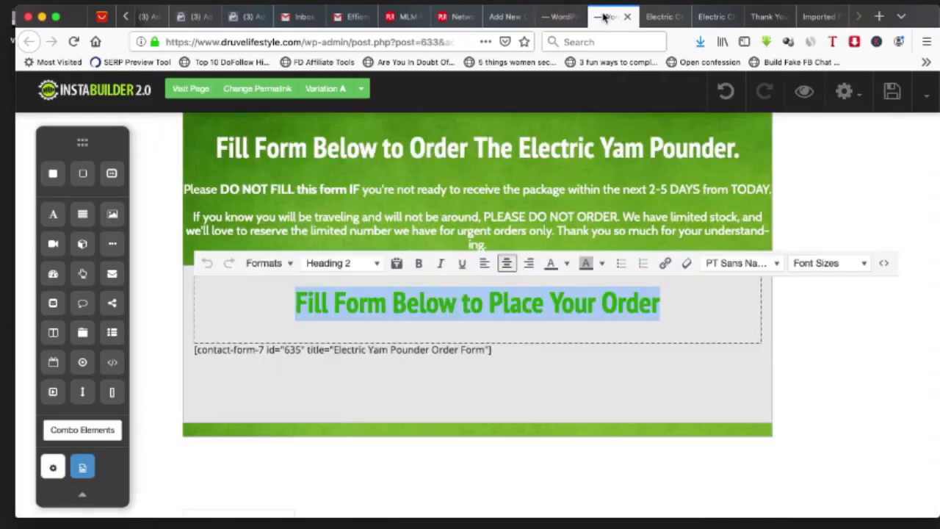
# Step: Review the live Electric Yam Pounder order form fields, noting the required asterisk after Your Email
pyautogui.click(654, 16)
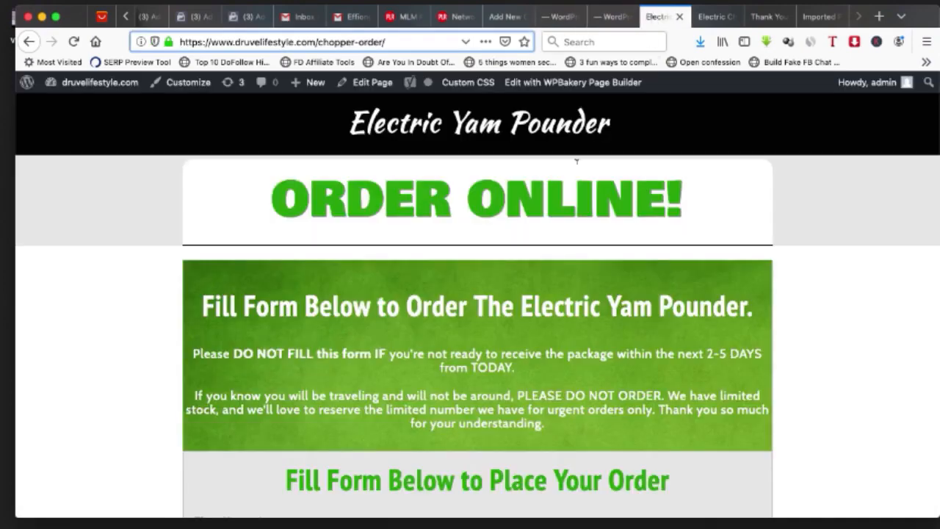
pyautogui.scroll(-5, 537, 239)
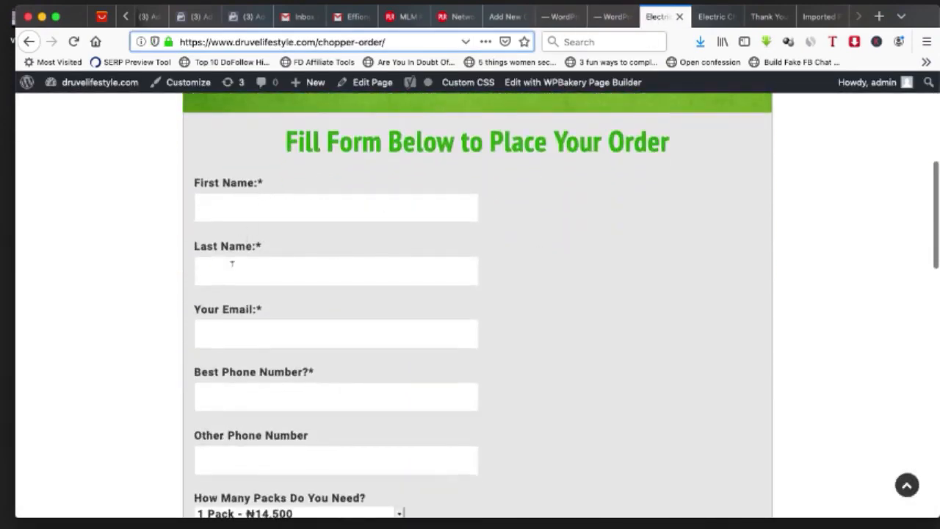
pyautogui.scroll(-1, 232, 334)
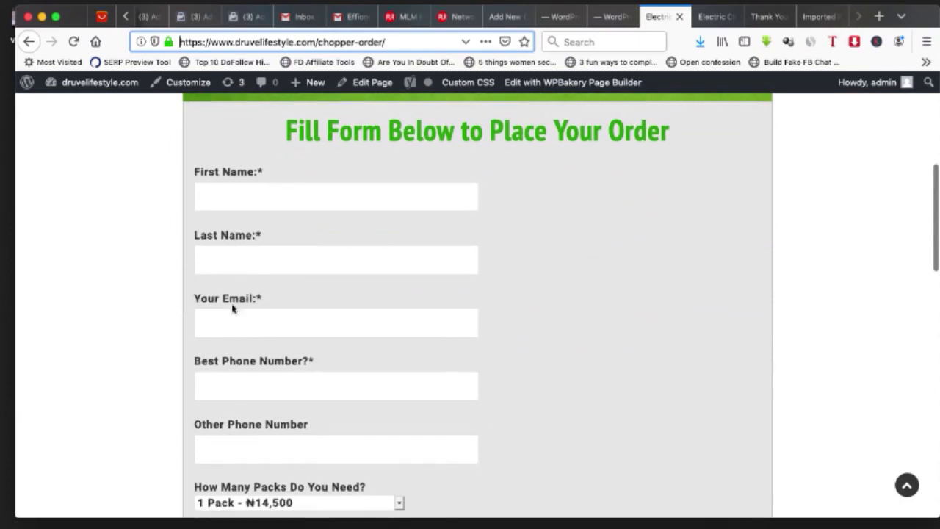
pyautogui.moveTo(264, 298); pyautogui.dragTo(258, 298)
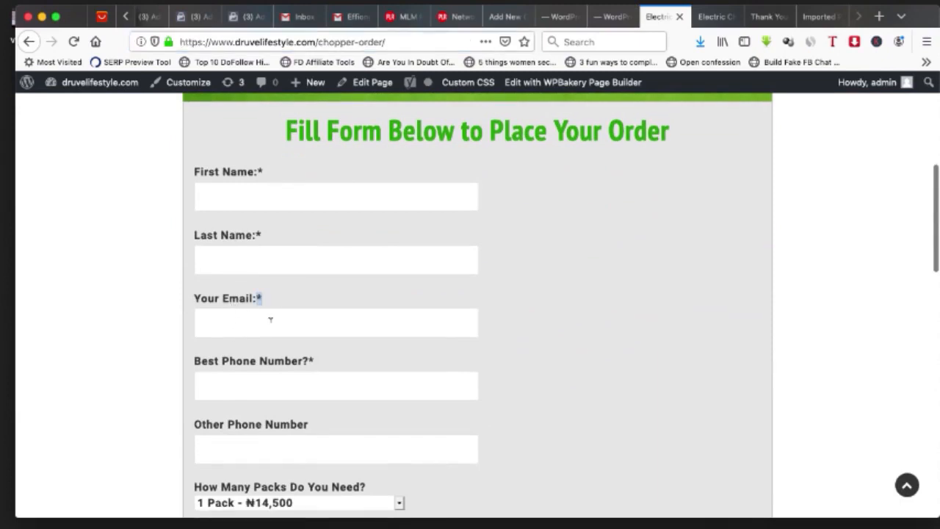
pyautogui.scroll(-3, 275, 380)
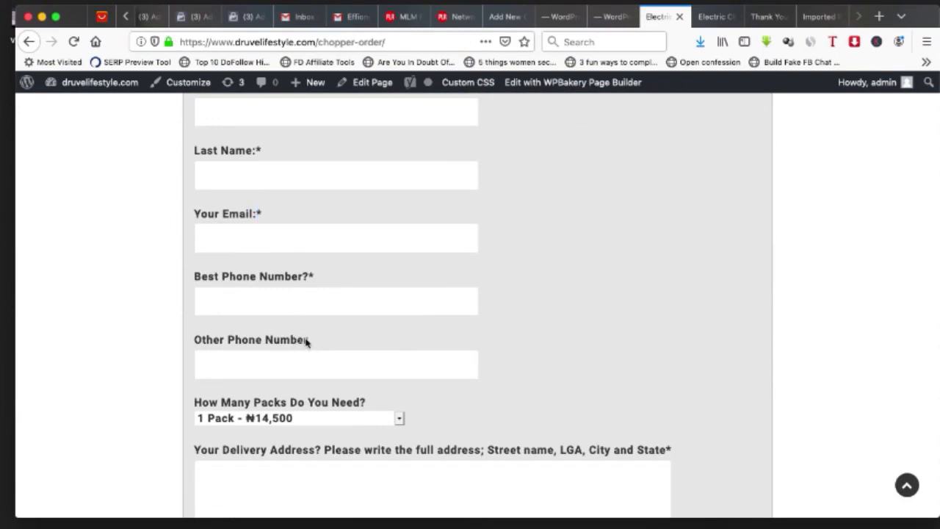
pyautogui.scroll(-1, 302, 294)
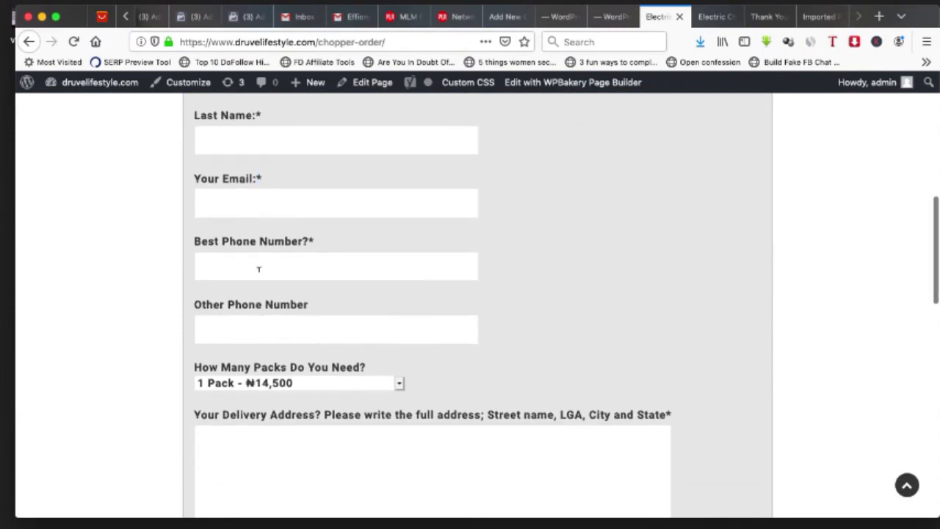
pyautogui.scroll(-1, 291, 401)
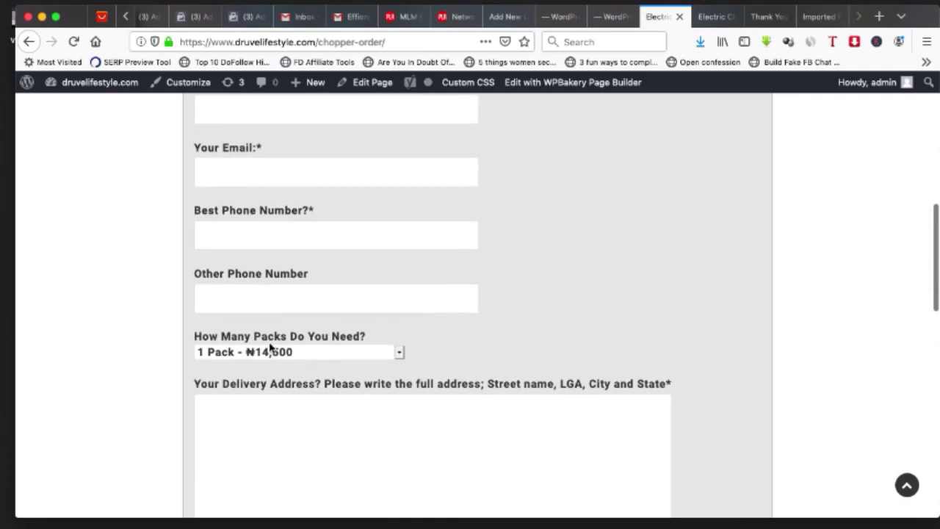
# Step: Check the How Many Packs options and prices, leaving 1 Pack, then return to the new form
pyautogui.press('Tab')
pyautogui.click(276, 354)
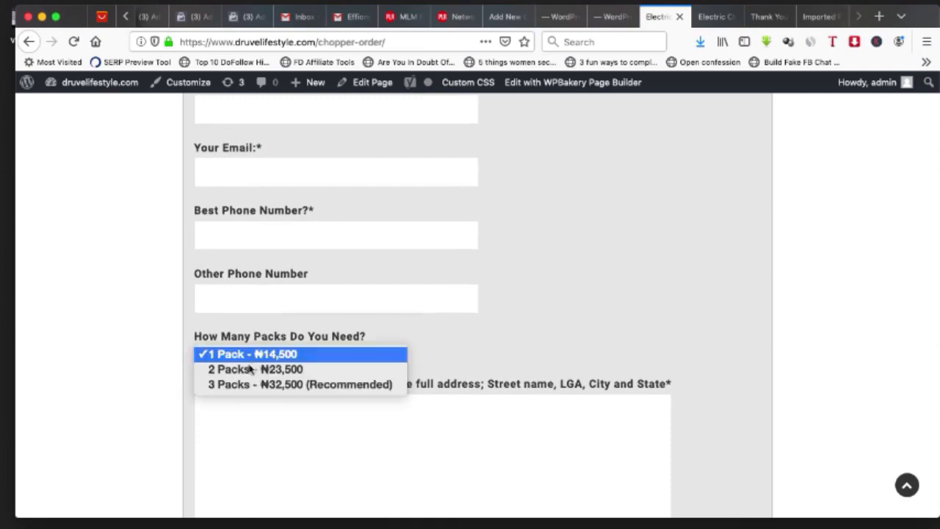
pyautogui.click(431, 353)
pyautogui.scroll(-3, 432, 349)
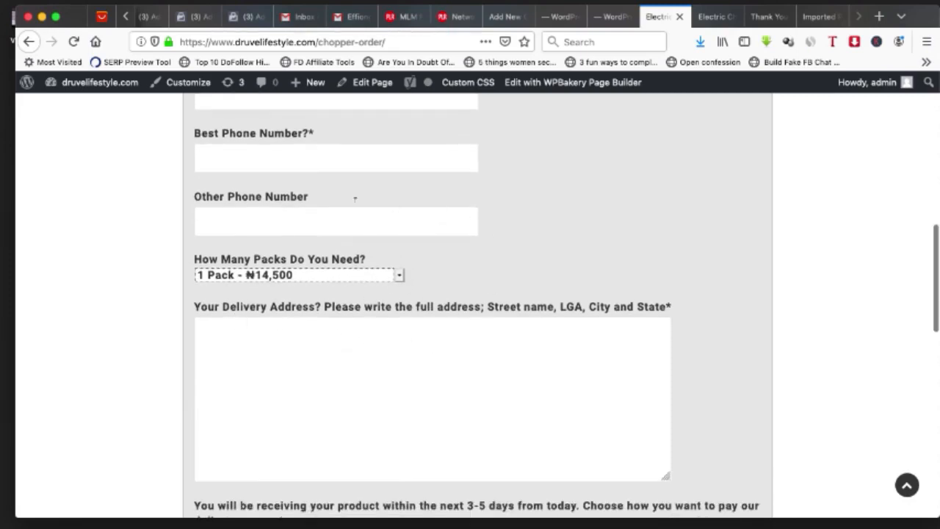
pyautogui.scroll(5, 285, 244)
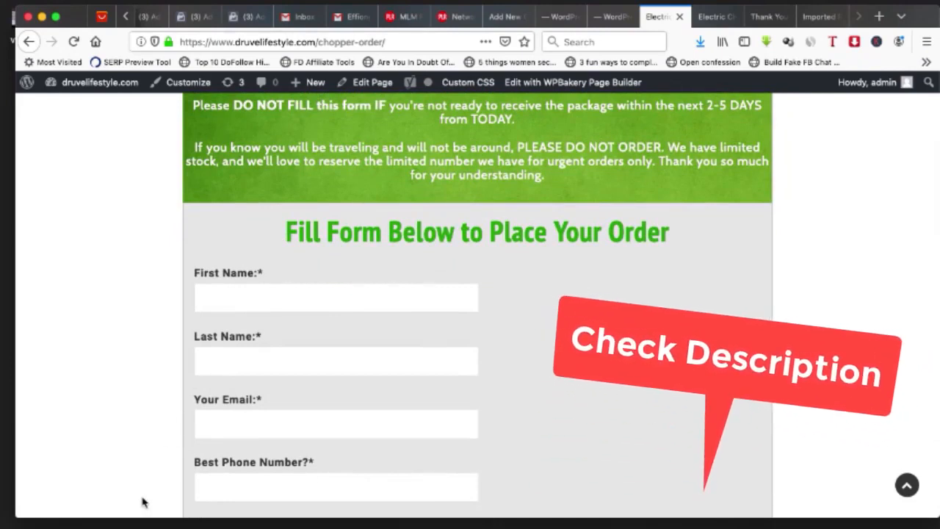
pyautogui.scroll(-4, 143, 503)
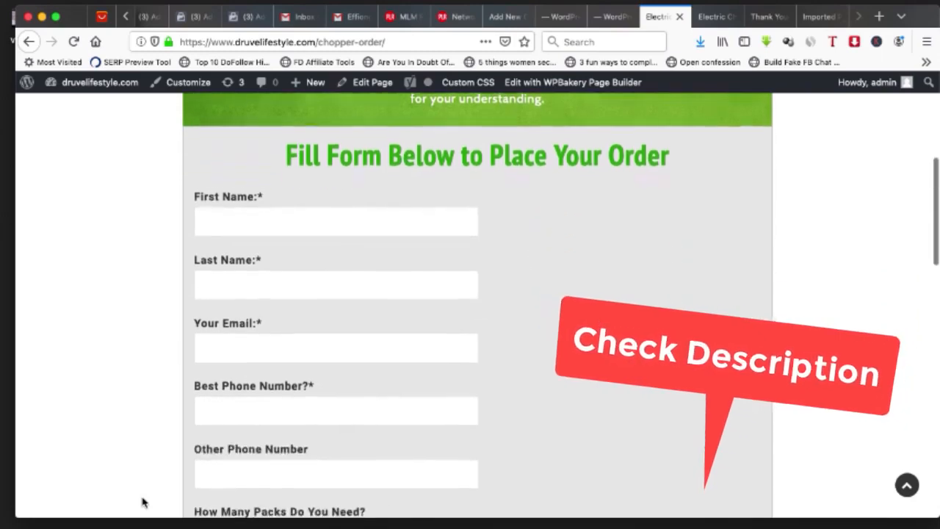
pyautogui.scroll(-3, 144, 502)
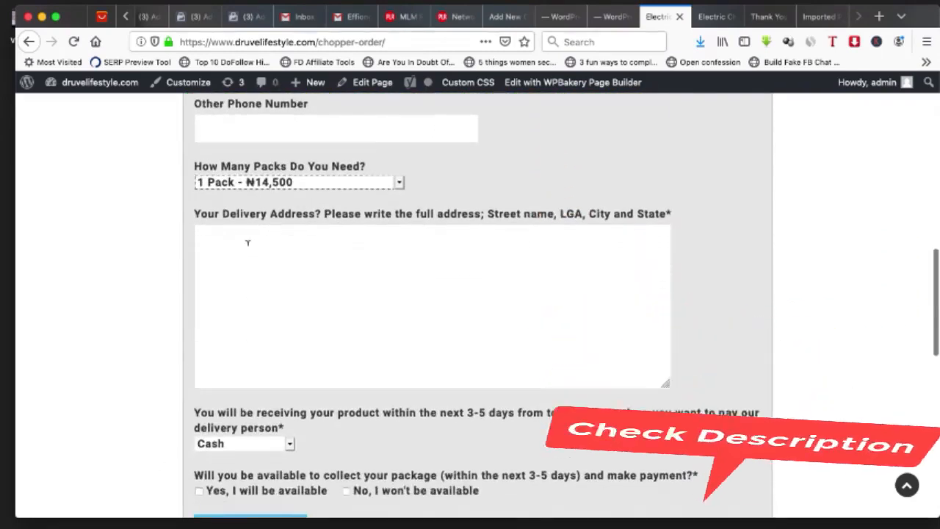
pyautogui.scroll(-2, 290, 415)
pyautogui.scroll(-2, 288, 409)
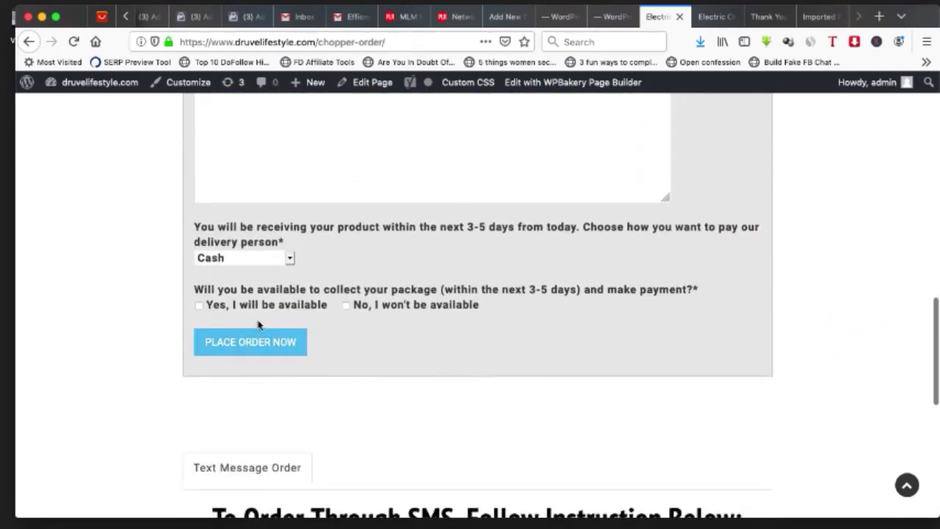
pyautogui.scroll(-3, 258, 323)
pyautogui.scroll(-3, 258, 323)
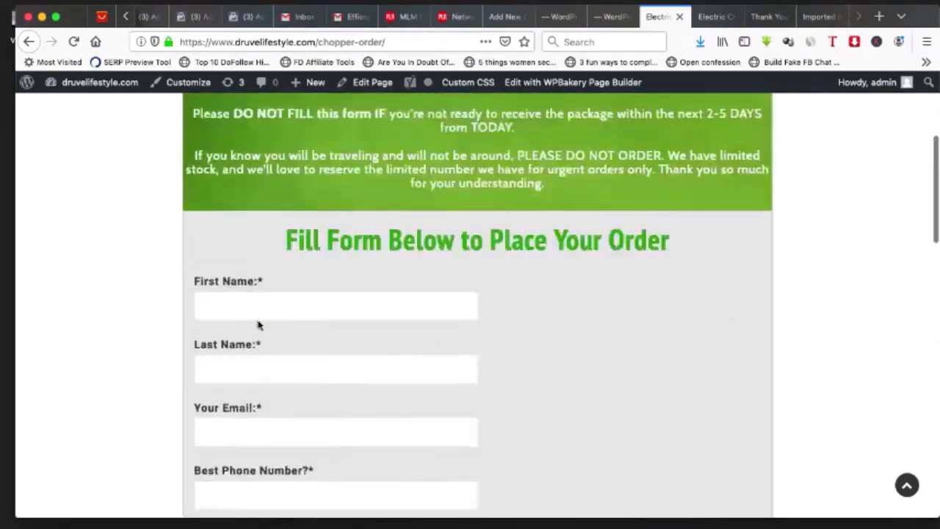
pyautogui.scroll(2, 258, 326)
pyautogui.scroll(-5, 258, 325)
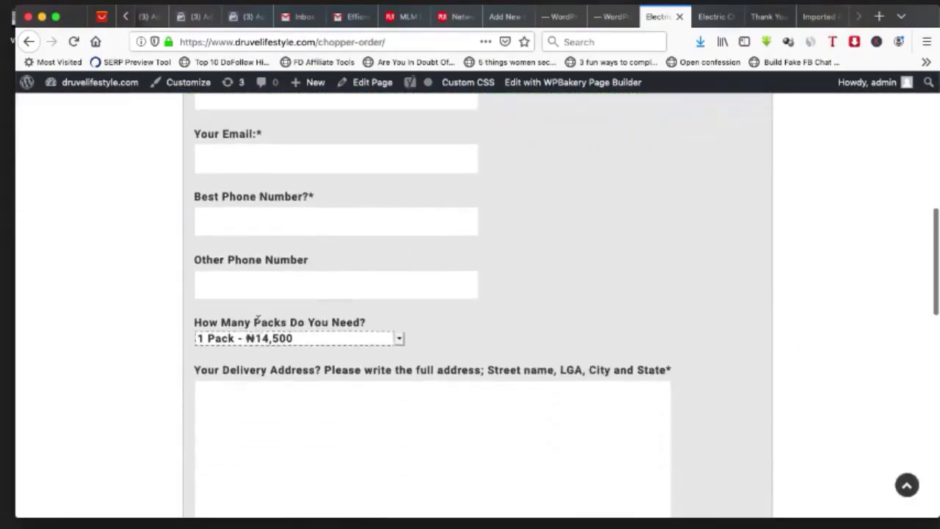
pyautogui.scroll(3, 259, 326)
pyautogui.click(510, 16)
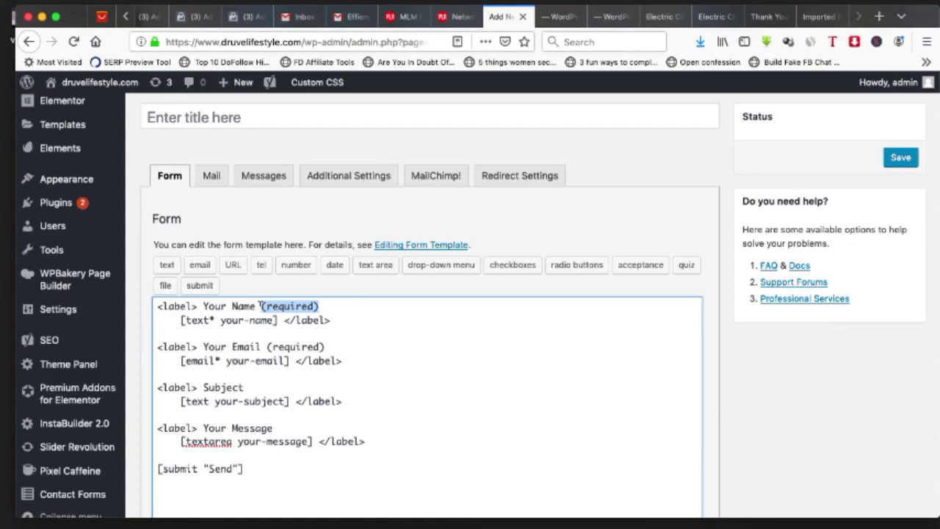
# Step: Change the Email label to Your Email* by replacing ' (required)' with an asterisk
pyautogui.write('*')
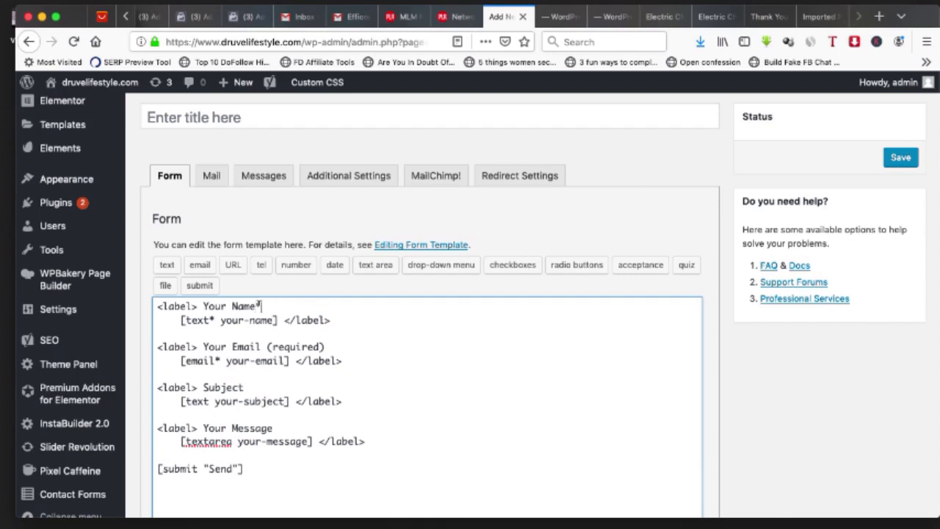
pyautogui.doubleClick(257, 306)
pyautogui.hotkey('ctrl', 'c')
pyautogui.moveTo(324, 346); pyautogui.dragTo(263, 346)
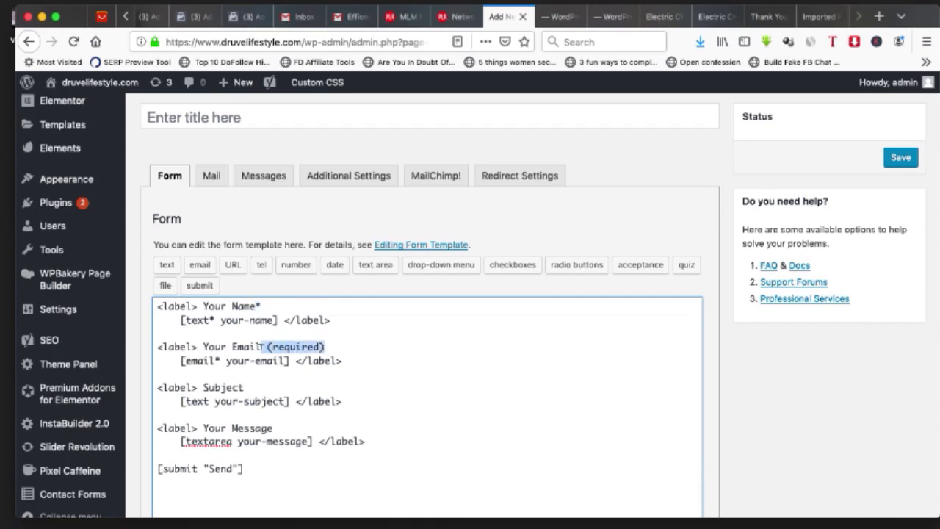
pyautogui.hotkey('ctrl', 'v')
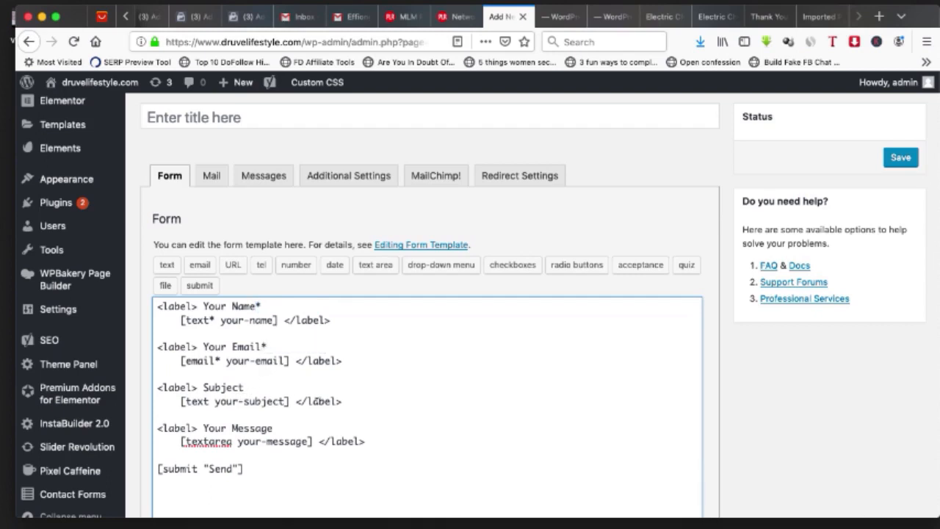
# Step: Delete the Subject field block from the template
pyautogui.moveTo(343, 401); pyautogui.dragTo(129, 373)
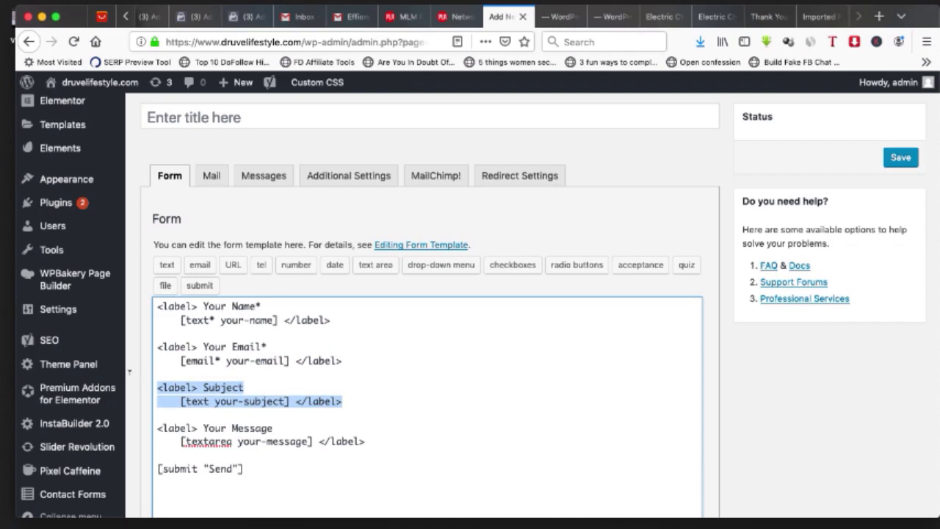
pyautogui.press('BackSpace')
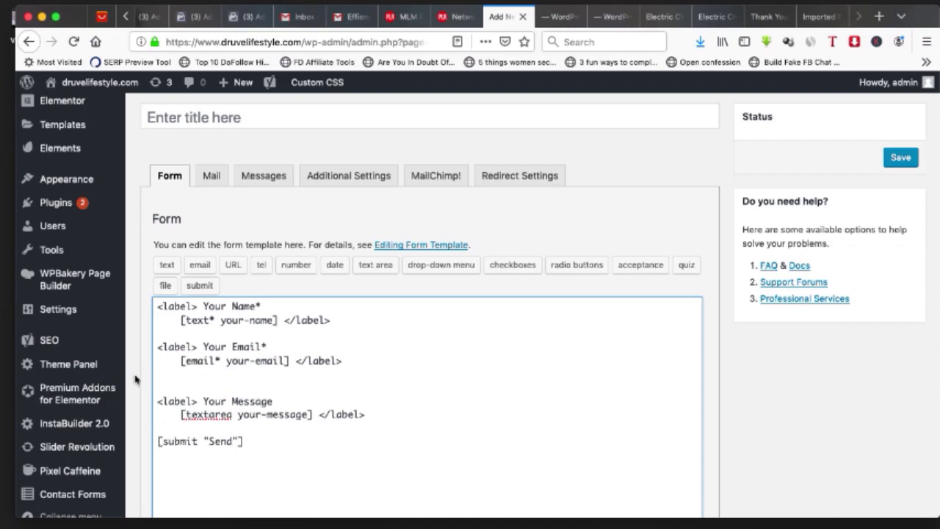
pyautogui.moveTo(331, 321); pyautogui.dragTo(166, 295)
pyautogui.press('super+c')
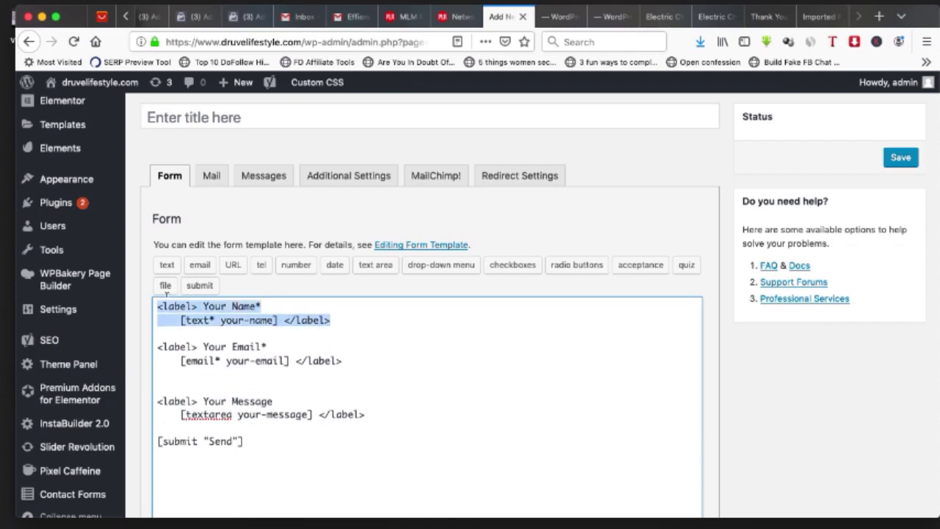
# Step: Paste a duplicate of the Your Name block below it and copy the order form's Last Name label
pyautogui.click(347, 323)
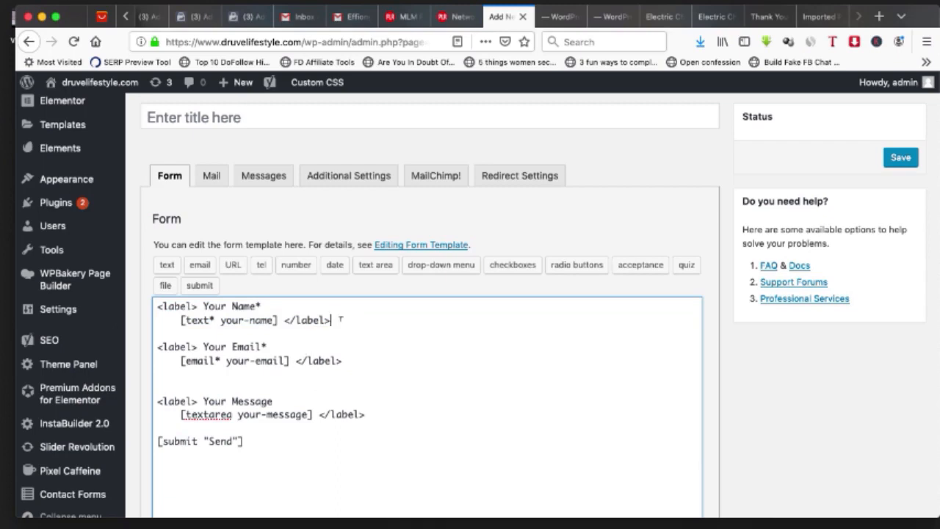
pyautogui.press('Return')
pyautogui.press('Return')
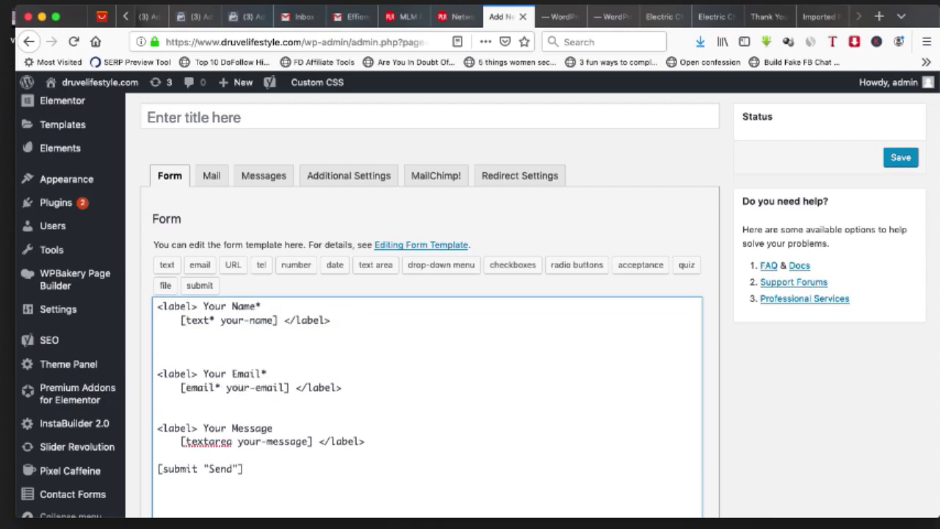
pyautogui.press('super+v')
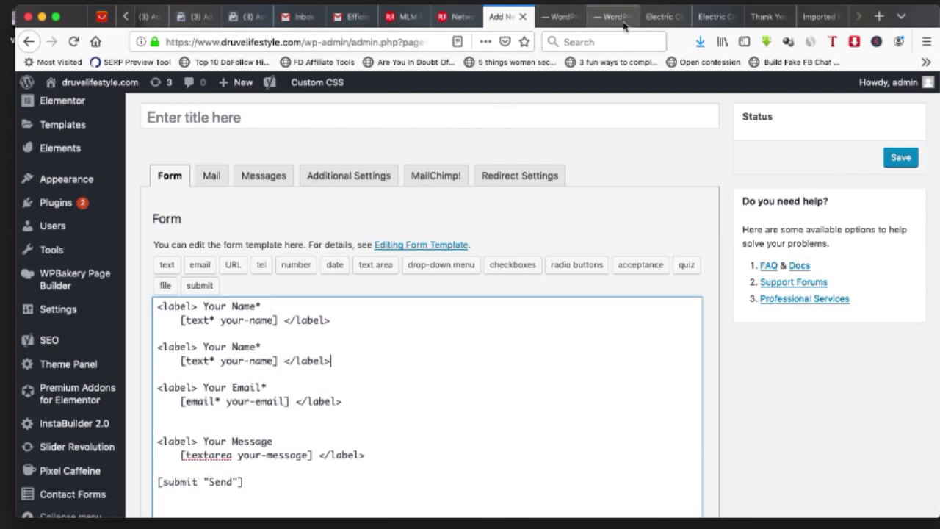
pyautogui.click(656, 21)
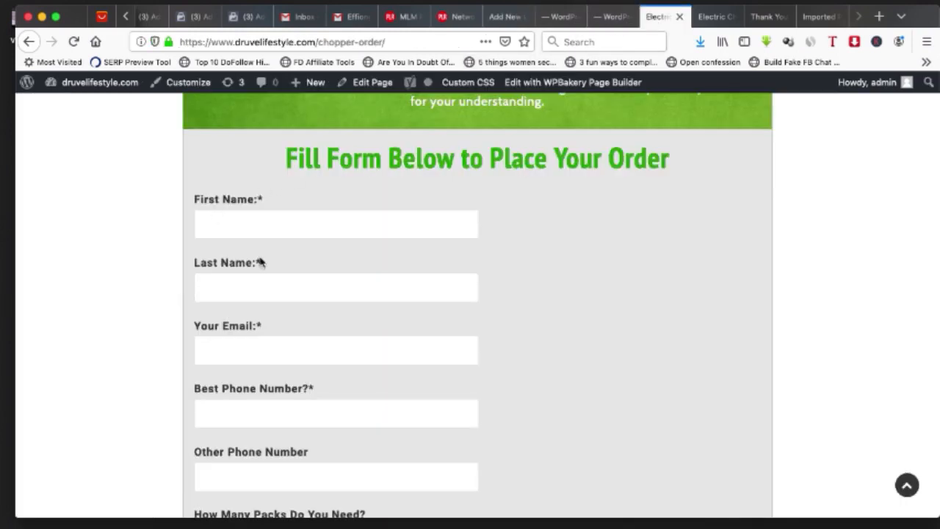
pyautogui.moveTo(263, 264); pyautogui.dragTo(166, 268)
pyautogui.press('super+c')
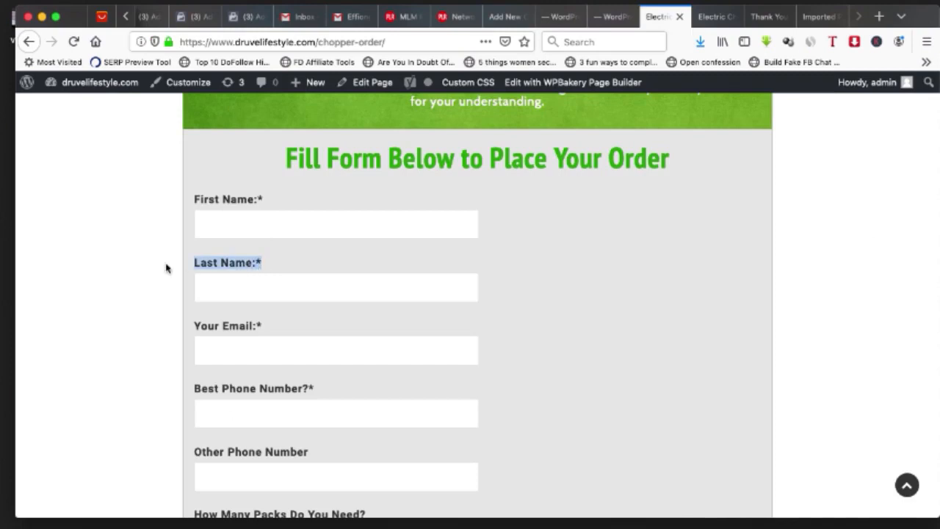
pyautogui.click(504, 16)
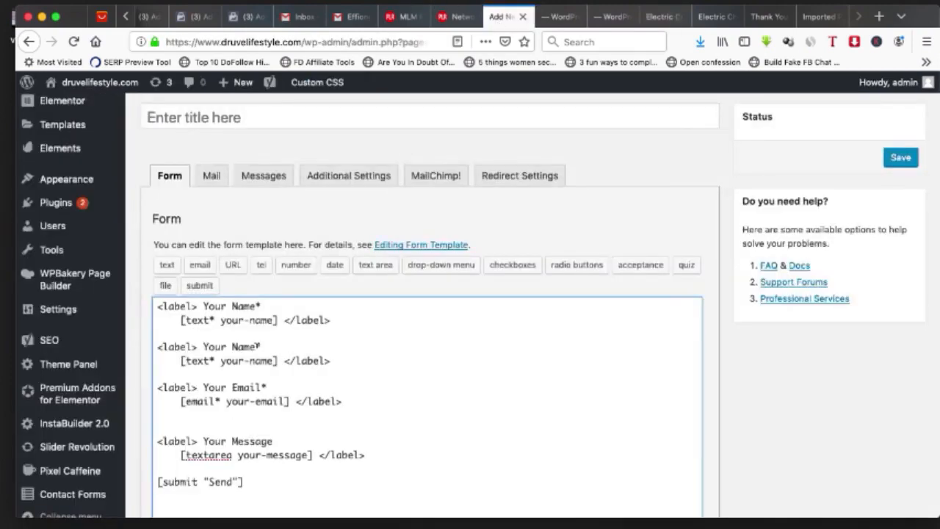
# Step: Remove the copy's [text* your-name] tag and change its label to Last Name*
pyautogui.moveTo(279, 360); pyautogui.dragTo(178, 360)
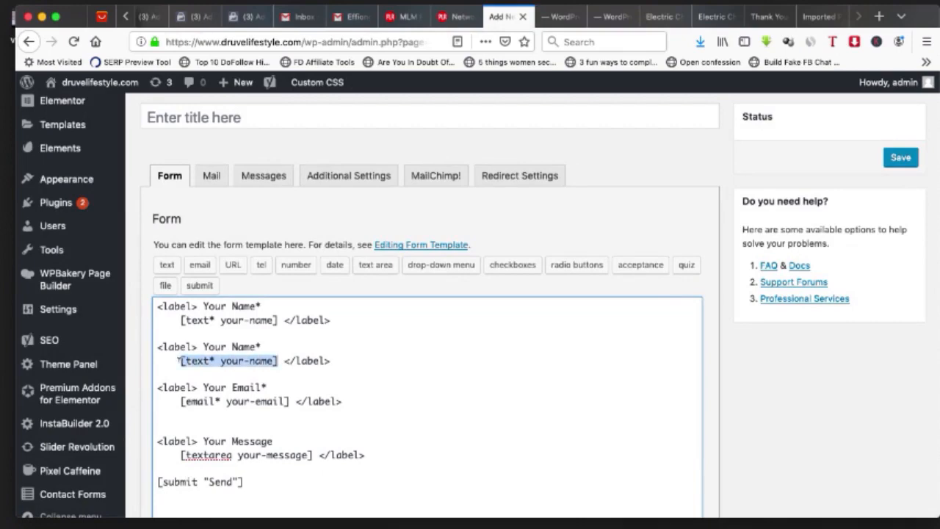
pyautogui.press('BackSpace')
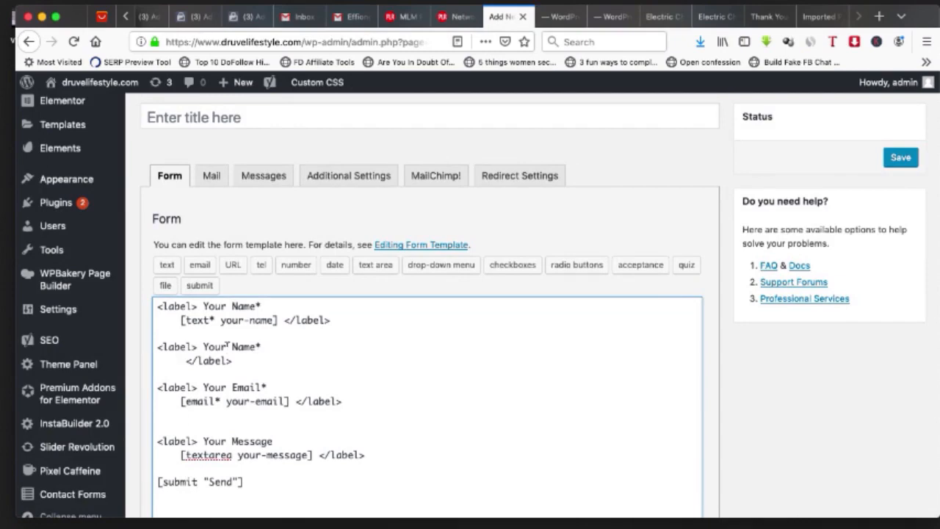
pyautogui.moveTo(228, 346); pyautogui.dragTo(203, 346)
pyautogui.write('Last')
pyautogui.click(180, 360)
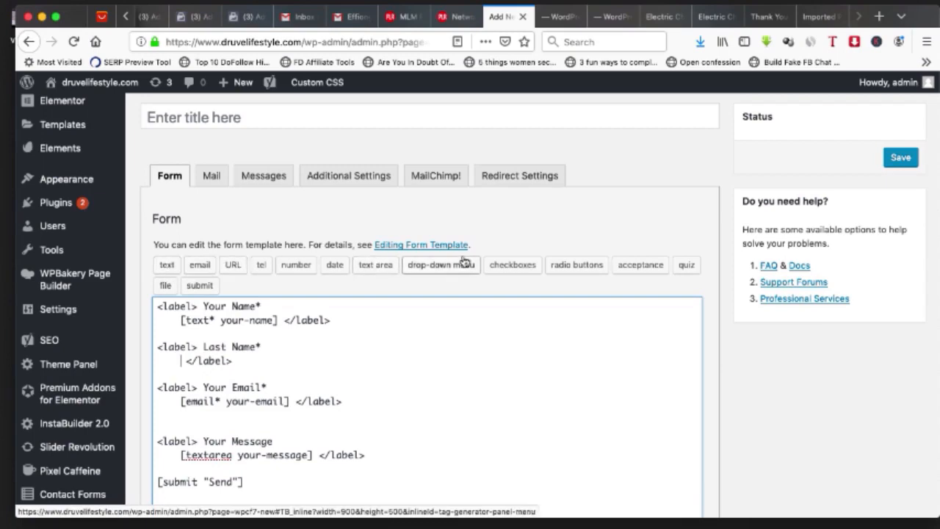
# Step: Set up a required text field tag named LastName in the tag generator
pyautogui.click(168, 265)
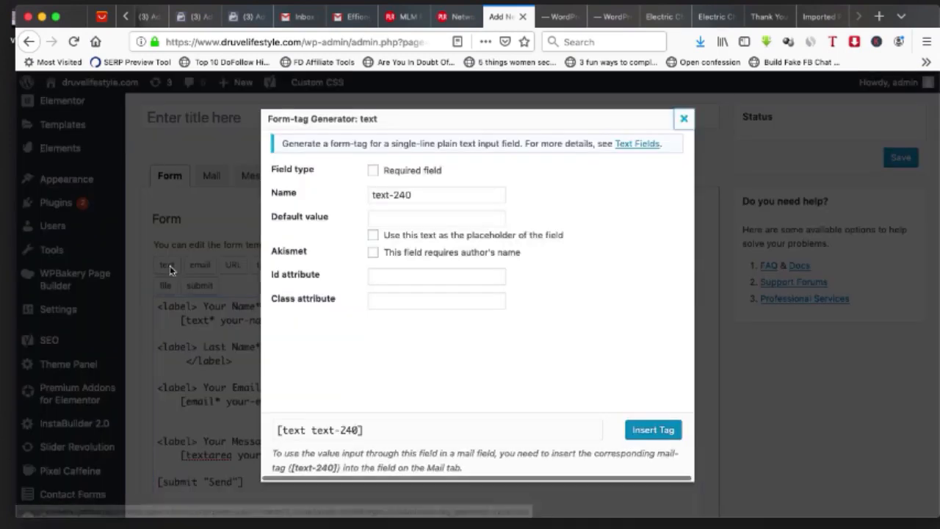
pyautogui.click(373, 170)
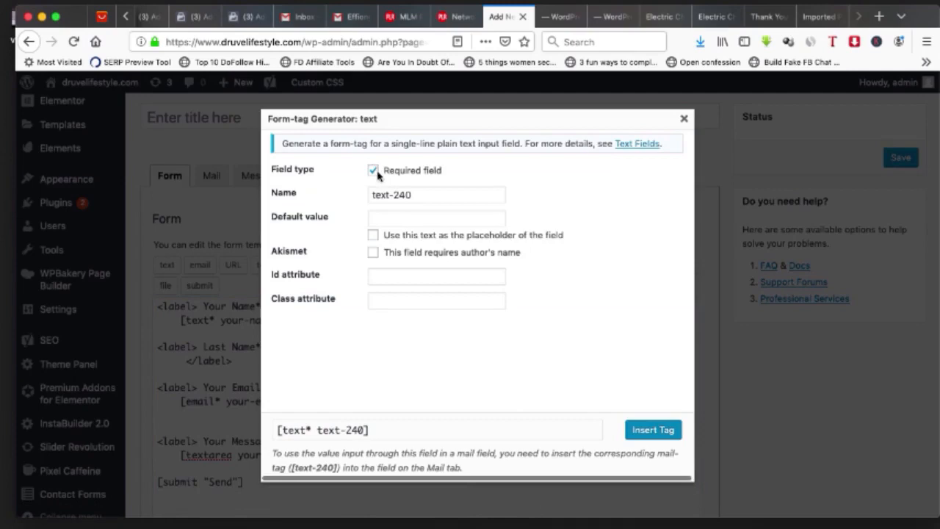
pyautogui.click(396, 213)
pyautogui.press('super+v')
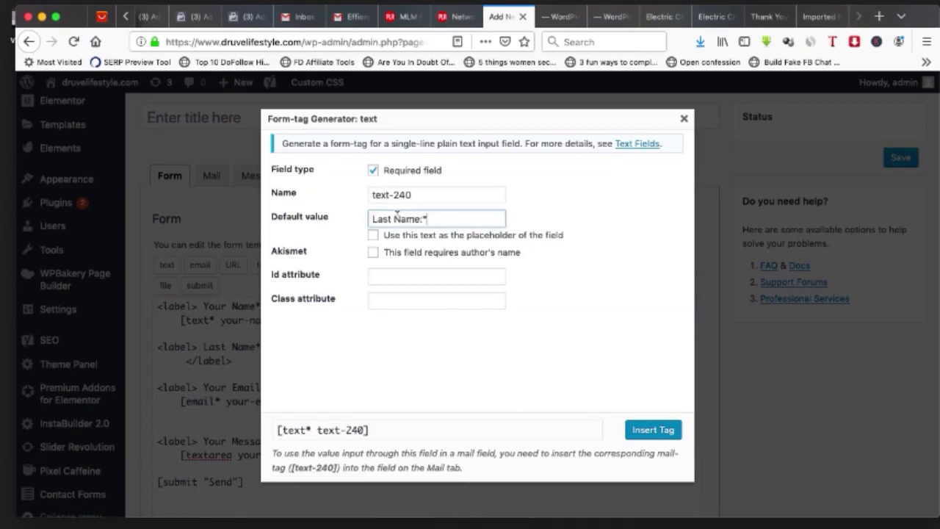
pyautogui.press('BackSpace')
pyautogui.press('BackSpace')
pyautogui.click(556, 224)
pyautogui.click(432, 193)
pyautogui.press('super+a')
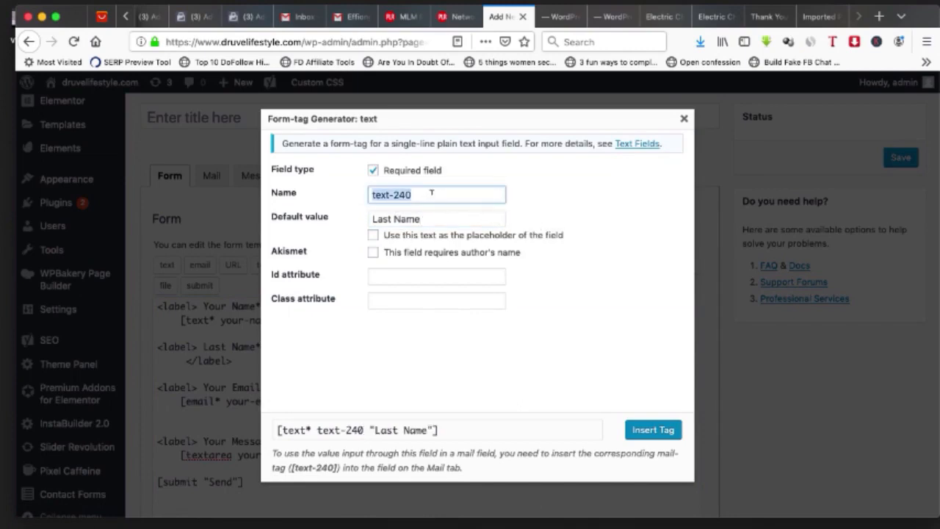
pyautogui.write('Last Name')
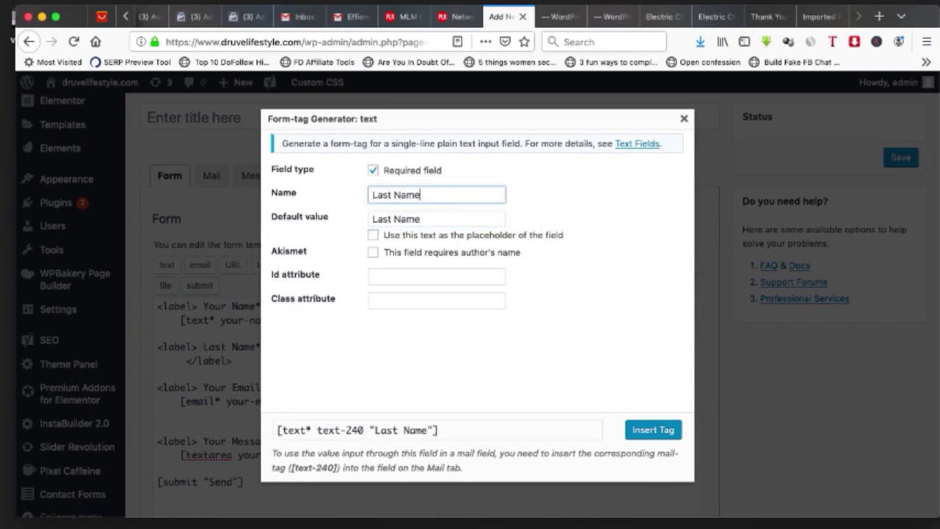
pyautogui.click(597, 190)
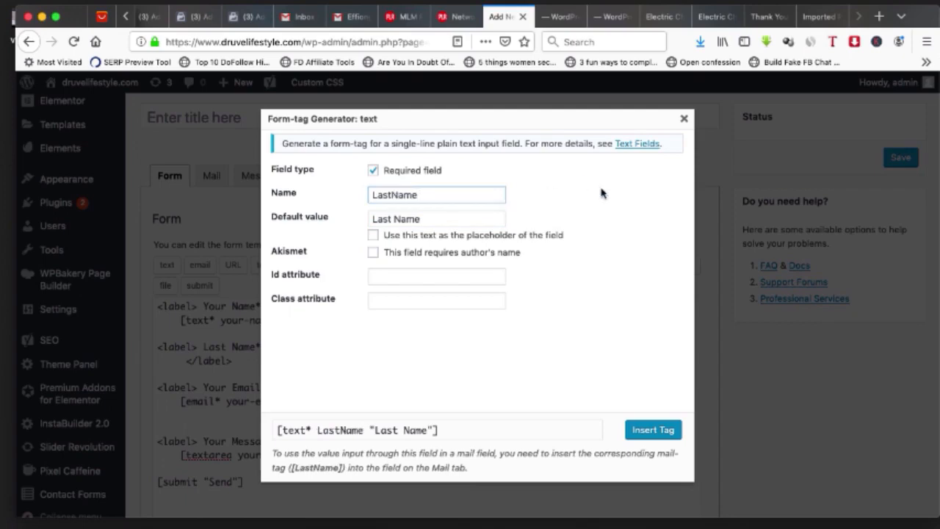
# Step: Try 'Your name heere' as a placeholder default value and compare with the live order form
pyautogui.doubleClick(426, 218)
pyautogui.press('super+a')
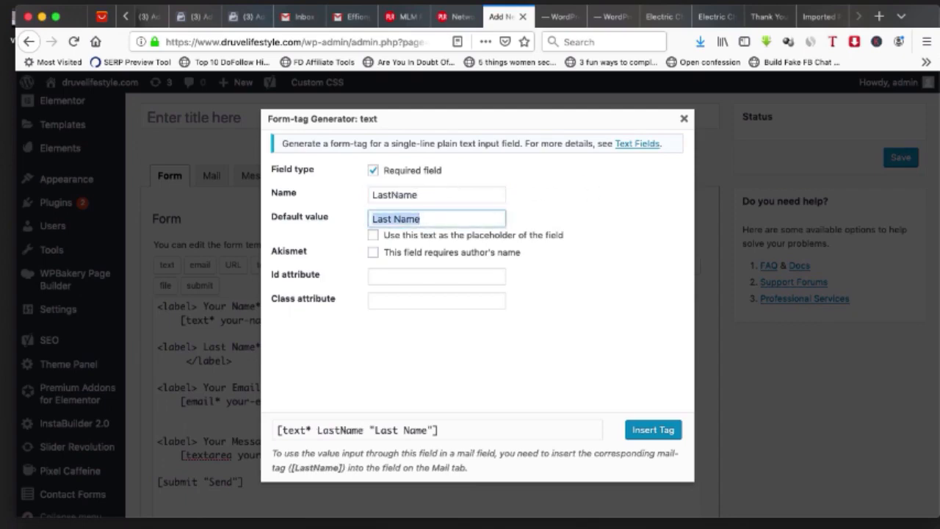
pyautogui.press('BackSpace')
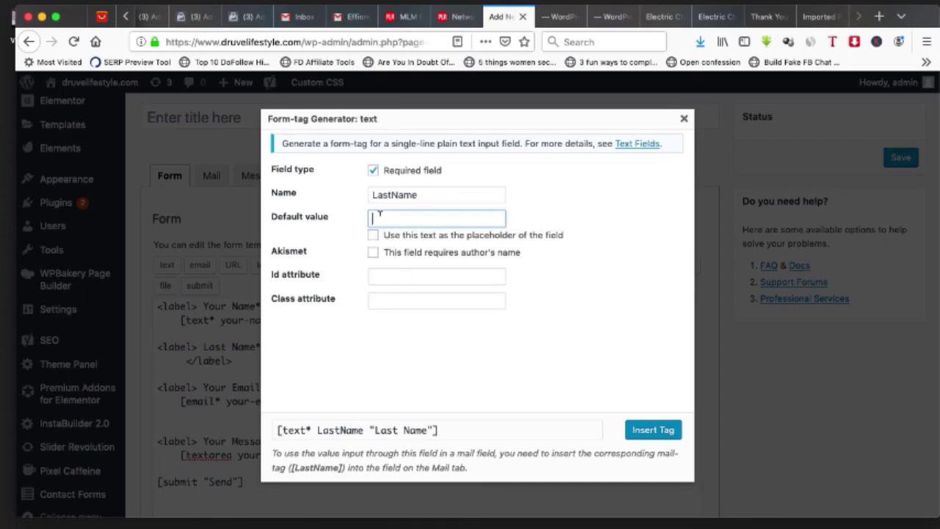
pyautogui.write('Your name hereere')
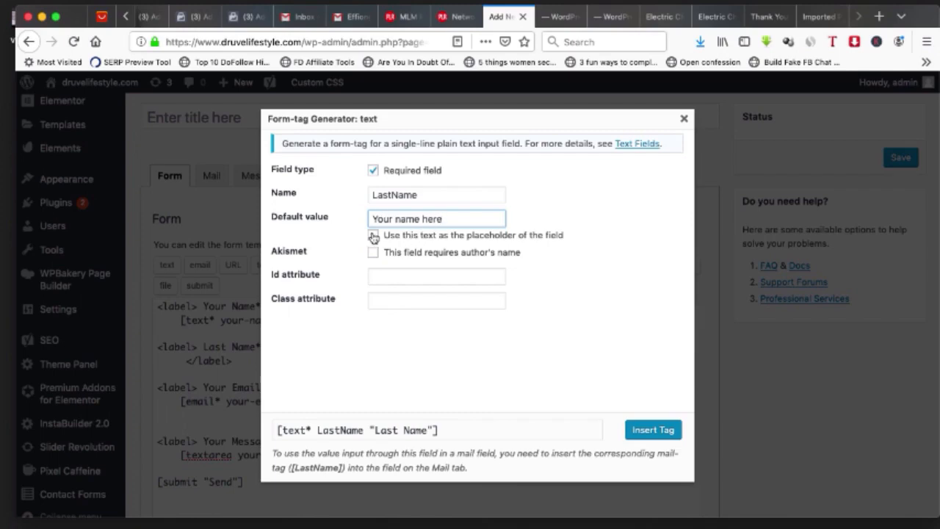
pyautogui.click(373, 236)
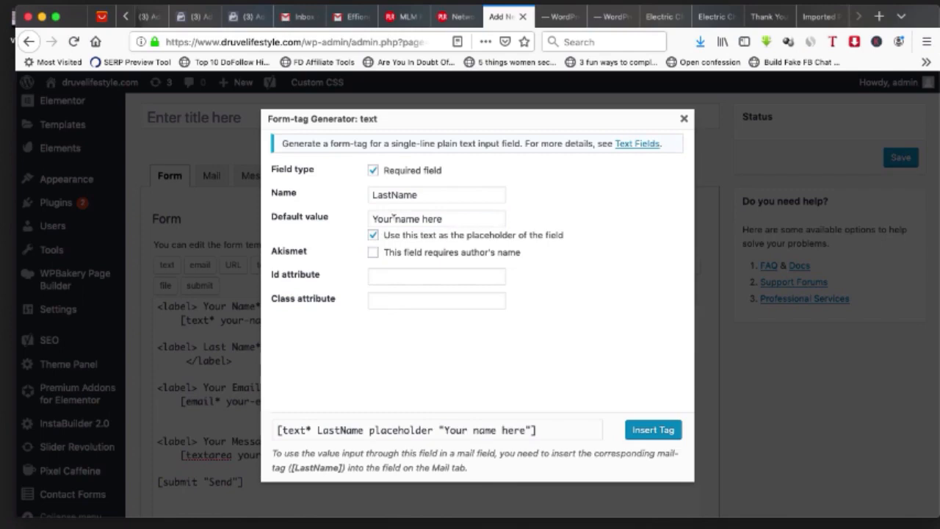
pyautogui.click(619, 25)
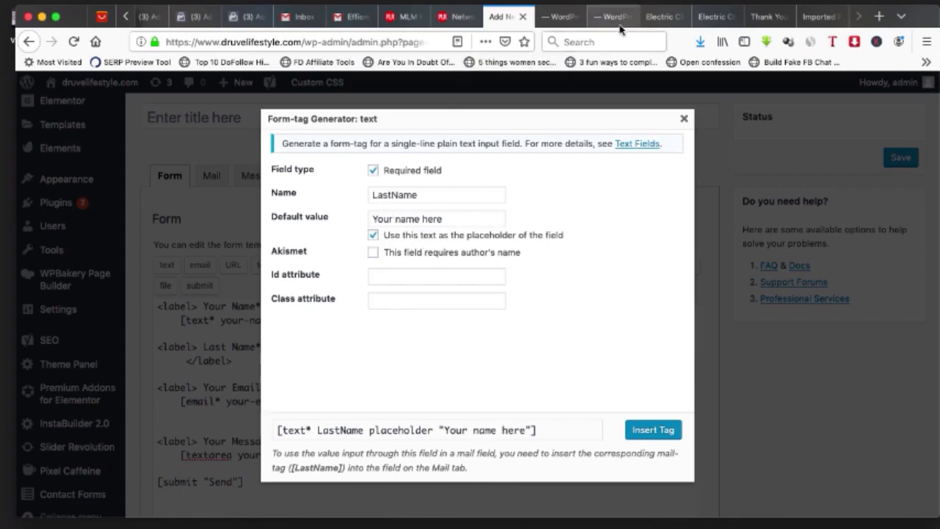
pyautogui.click(660, 18)
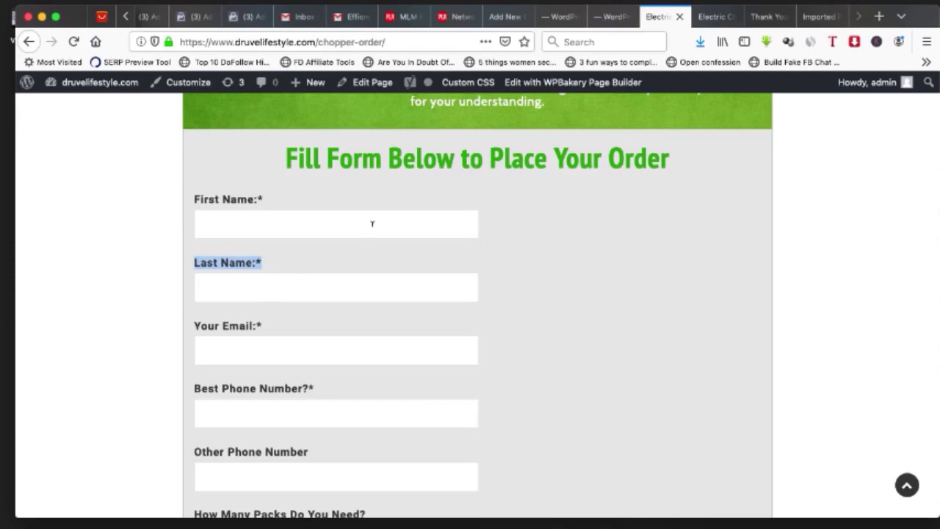
pyautogui.click(508, 18)
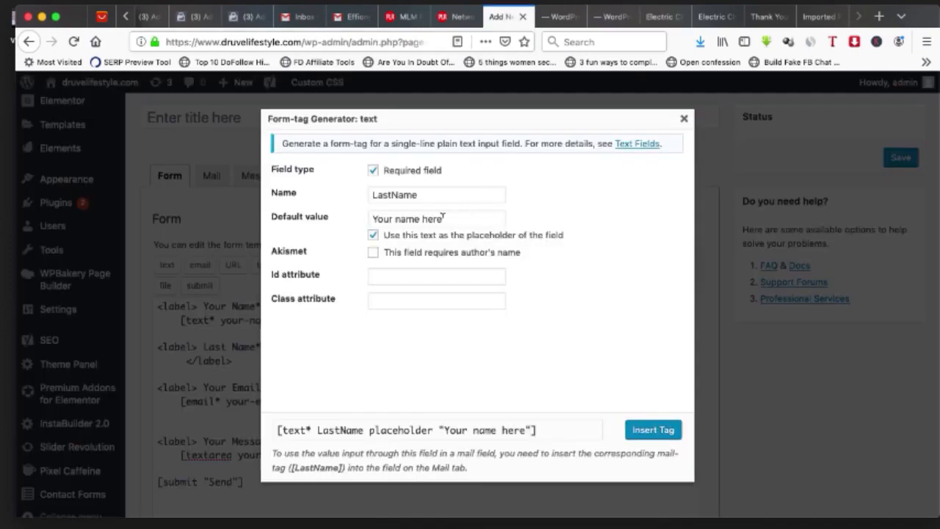
# Step: Clear the default value, turn off the placeholder, and insert the [text* LastName] tag
pyautogui.tripleClick(443, 218)
pyautogui.press('BackSpace')
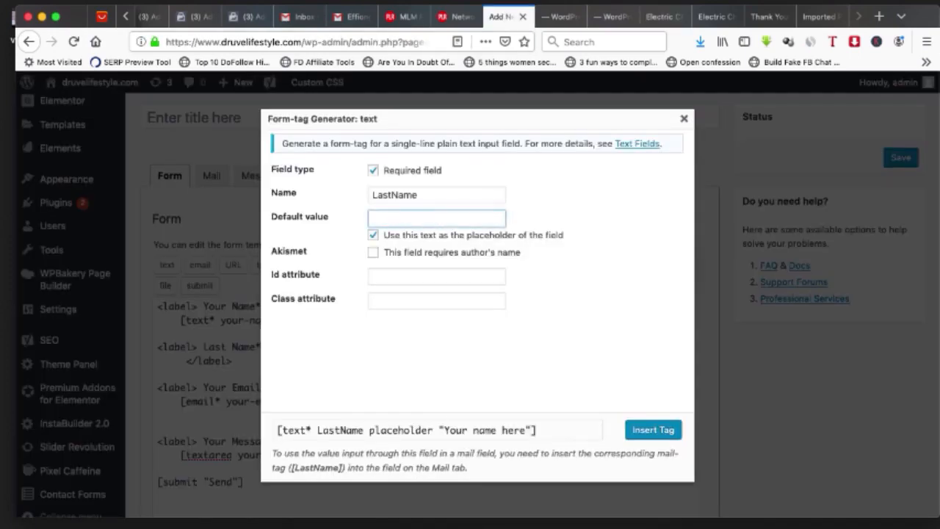
pyautogui.click(373, 235)
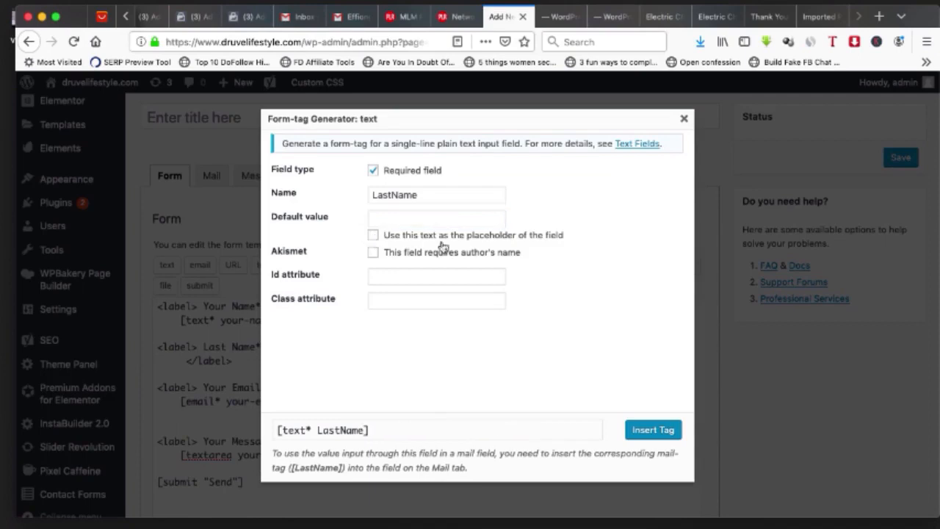
pyautogui.click(646, 430)
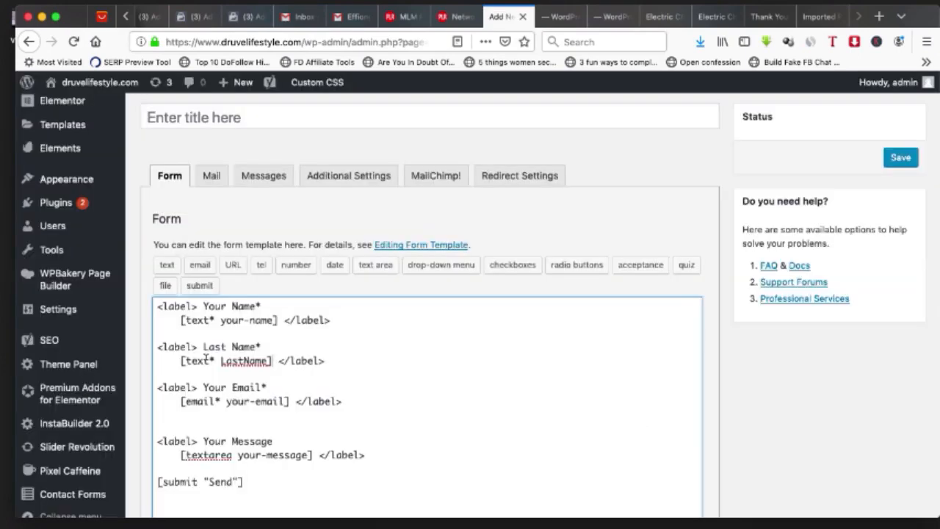
# Step: Check the inserted [text* LastName] tag, look over the order form's next fields, and return to the template
pyautogui.moveTo(274, 359); pyautogui.dragTo(173, 355)
pyautogui.click(242, 385)
pyautogui.click(246, 413)
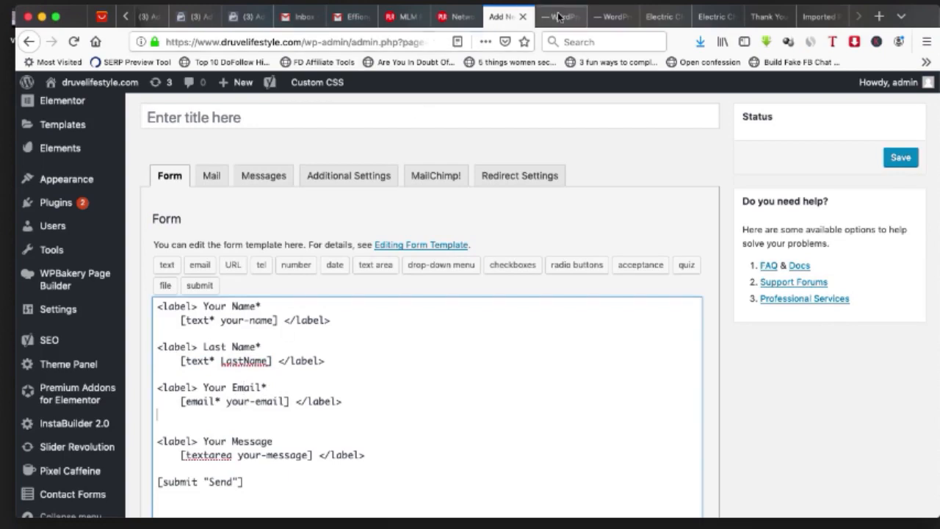
pyautogui.click(658, 16)
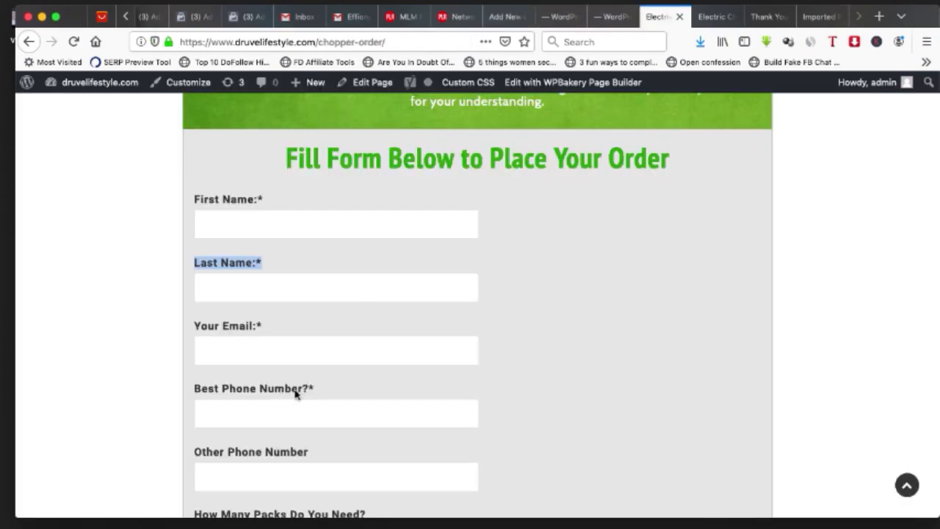
pyautogui.scroll(-1, 307, 387)
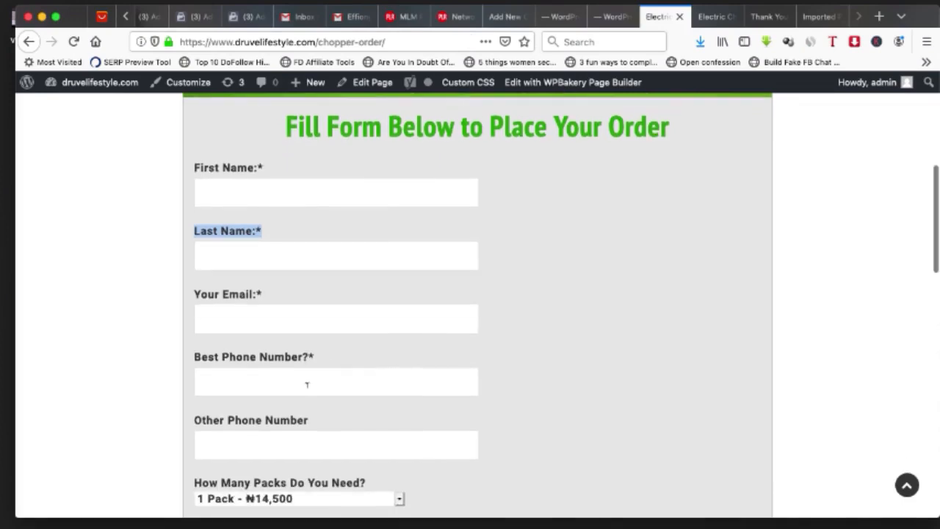
pyautogui.click(561, 16)
pyautogui.click(500, 17)
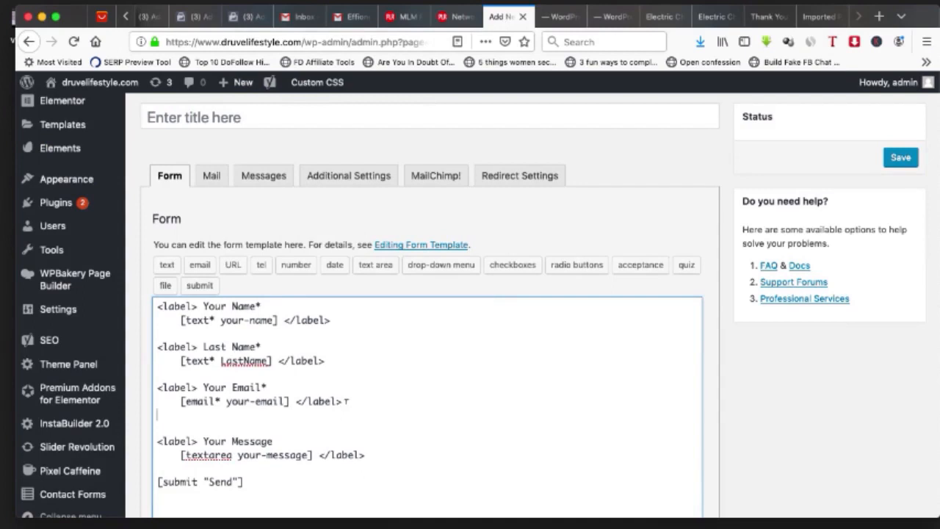
# Step: Duplicate the Your Email block below it, relabel it Phone Number, and delete its copied tag
pyautogui.moveTo(346, 401); pyautogui.dragTo(144, 380)
pyautogui.hotkey('ctrl', 'c')
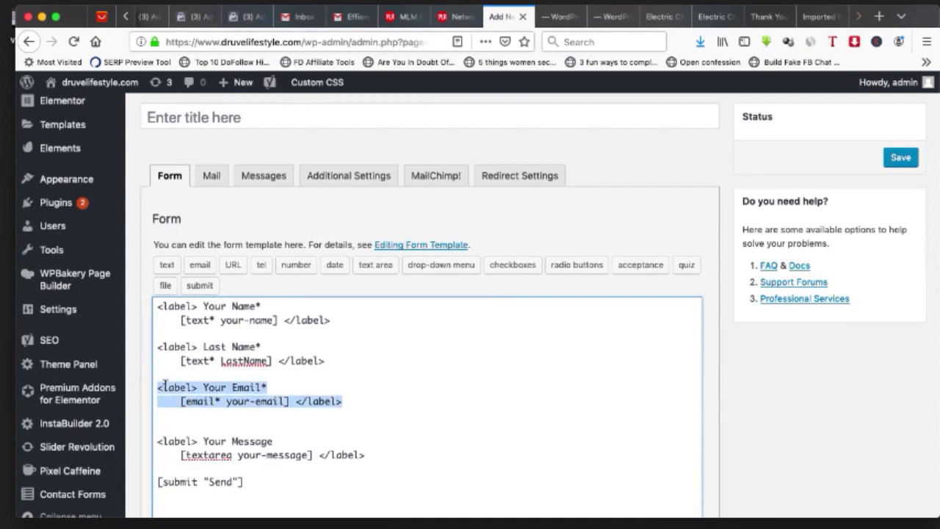
pyautogui.click(358, 397)
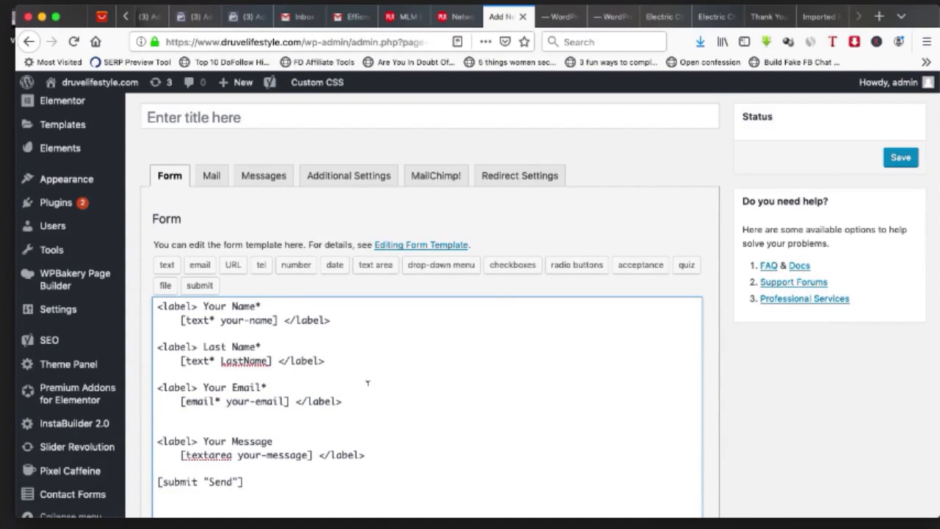
pyautogui.press('Return')
pyautogui.press('Return')
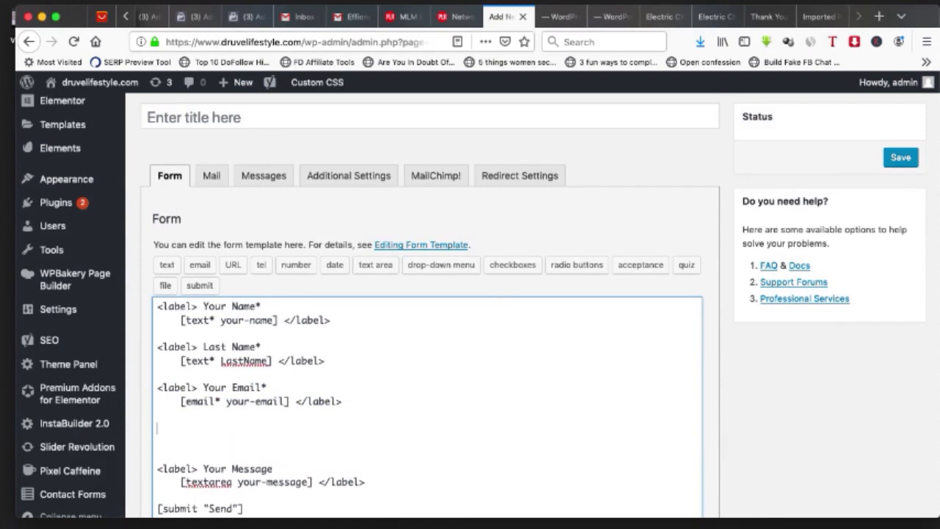
pyautogui.hotkey('ctrl', 'v')
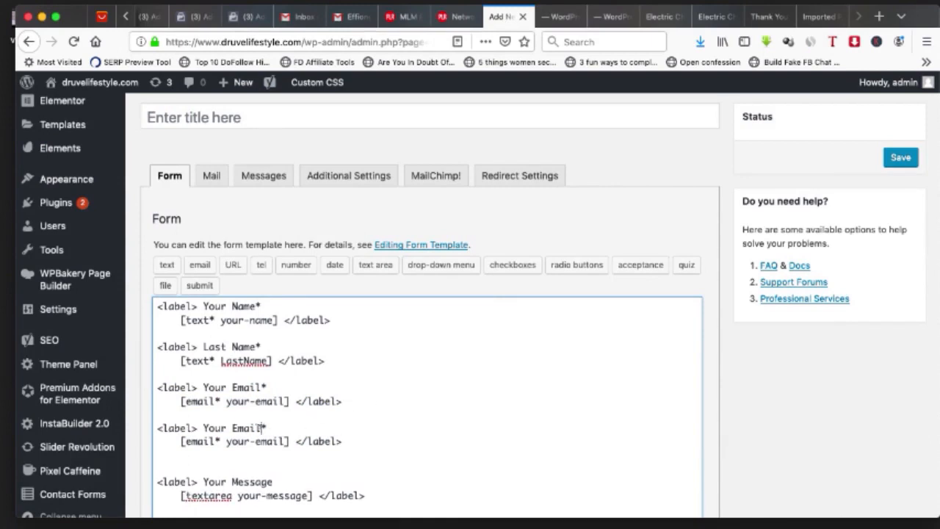
pyautogui.moveTo(264, 427); pyautogui.dragTo(203, 428)
pyautogui.write('Phone Number')
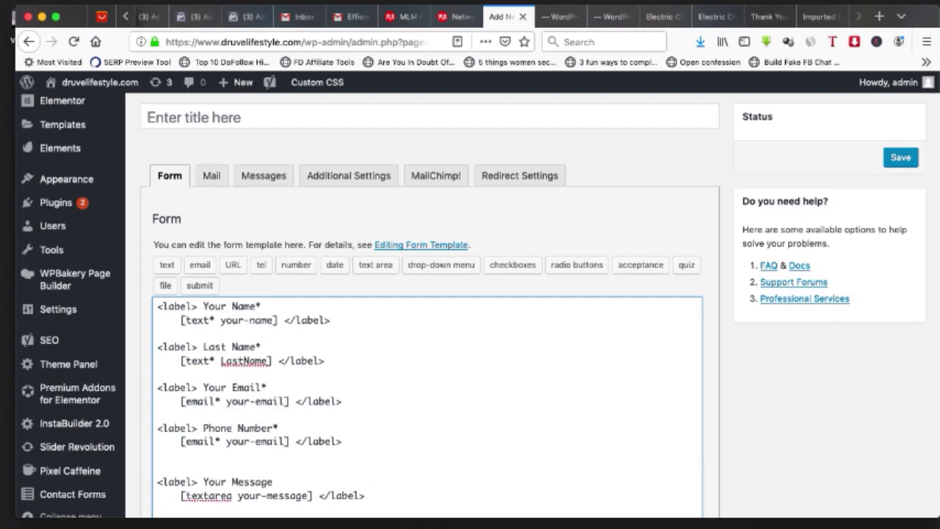
pyautogui.moveTo(290, 439); pyautogui.dragTo(181, 441)
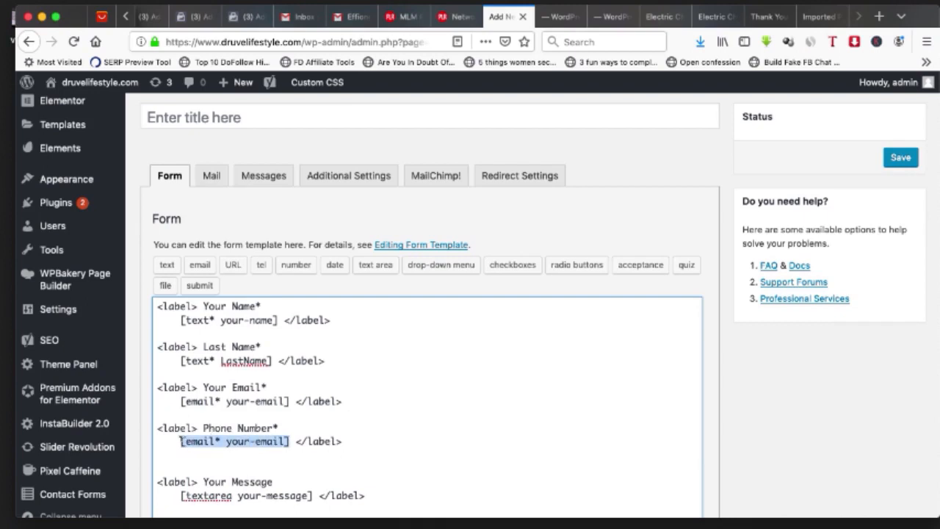
pyautogui.press('BackSpace')
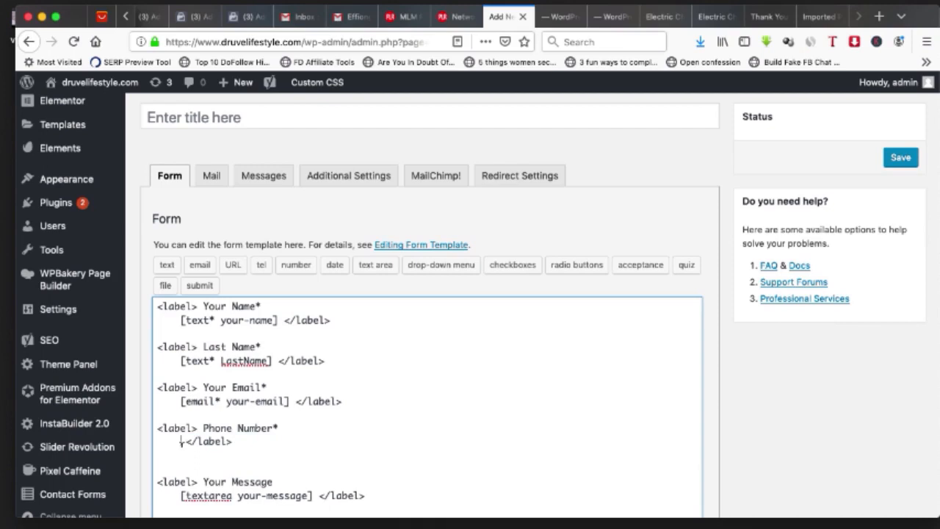
# Step: Insert a required [tel* PhoneNumber] tag into the Phone Number block
pyautogui.click(262, 266)
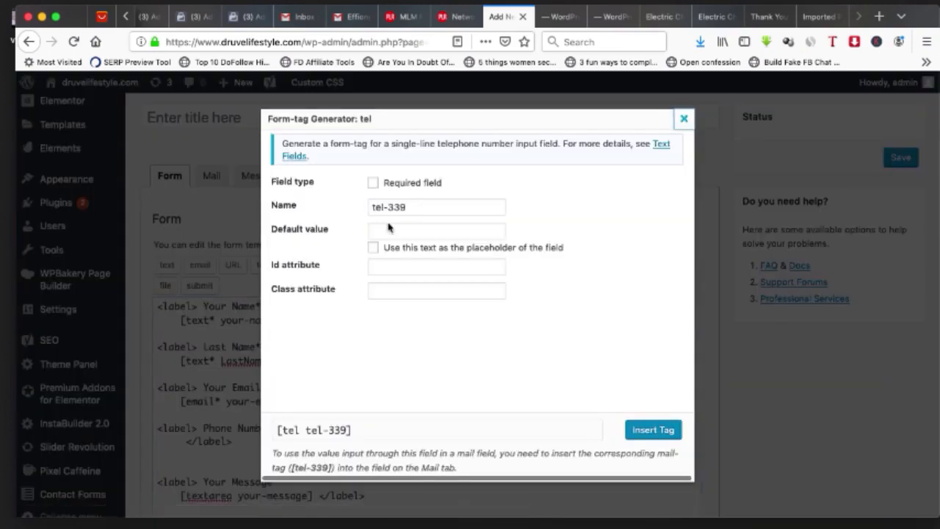
pyautogui.click(374, 183)
pyautogui.moveTo(412, 207); pyautogui.dragTo(371, 207)
pyautogui.write('Phon')
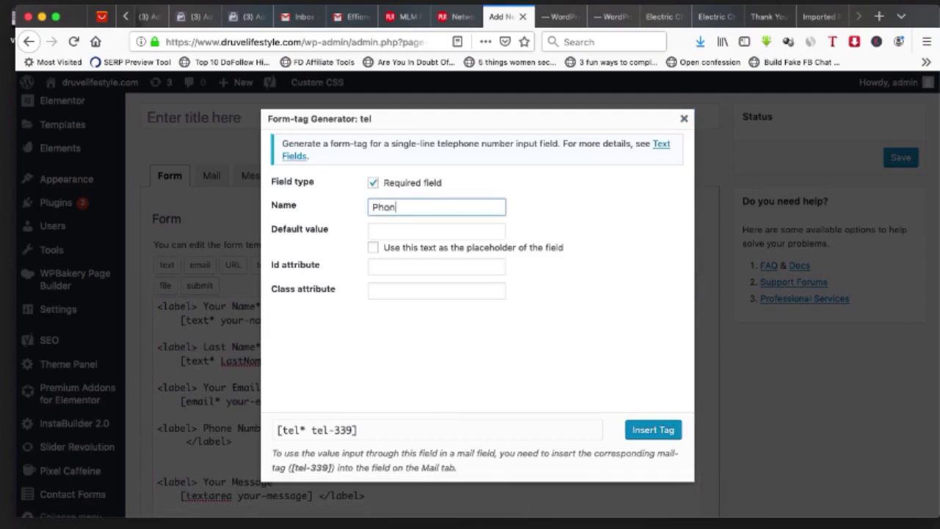
pyautogui.write('e Number')
pyautogui.click(515, 344)
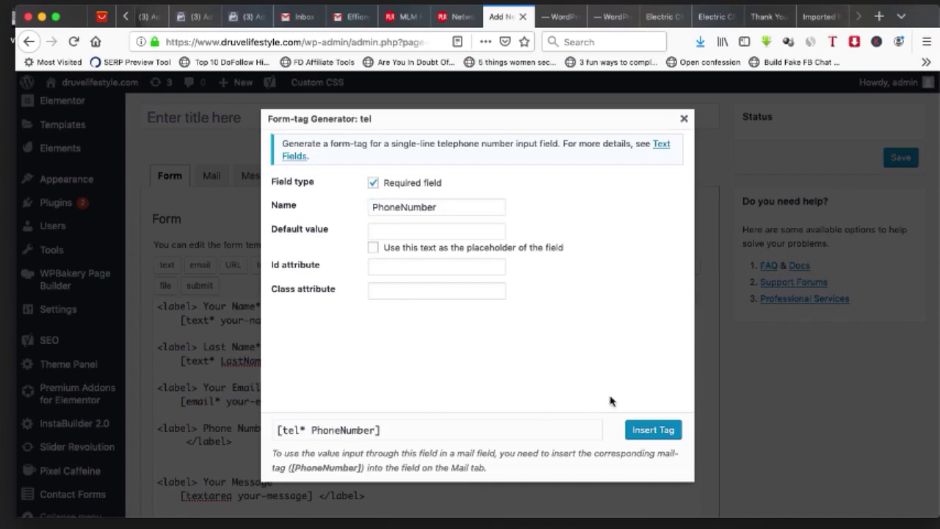
pyautogui.click(656, 429)
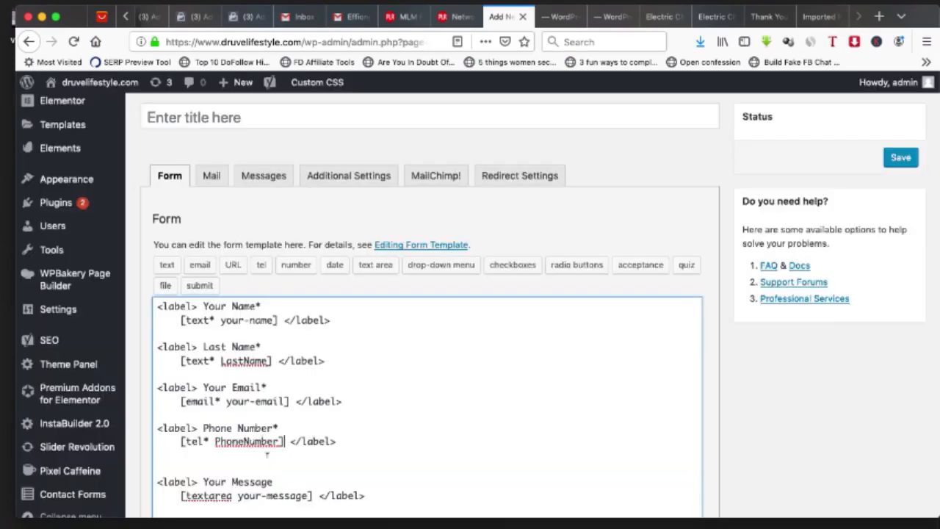
pyautogui.scroll(-1, 269, 452)
pyautogui.moveTo(338, 418); pyautogui.dragTo(156, 398)
pyautogui.hotkey('ctrl', 'c')
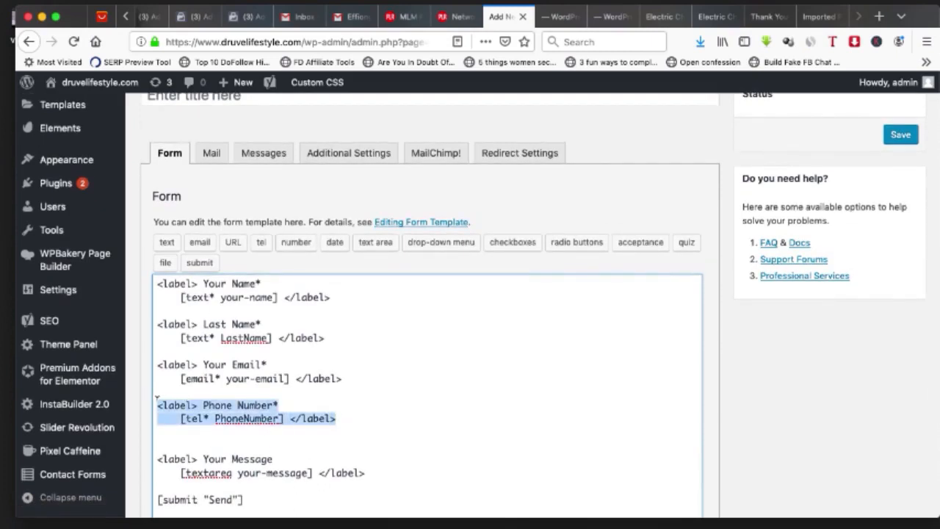
# Step: Paste a copy of the Phone Number block, relabel it Other Phone Number without the asterisk, and remove its tag
pyautogui.click(339, 418)
pyautogui.press('Return')
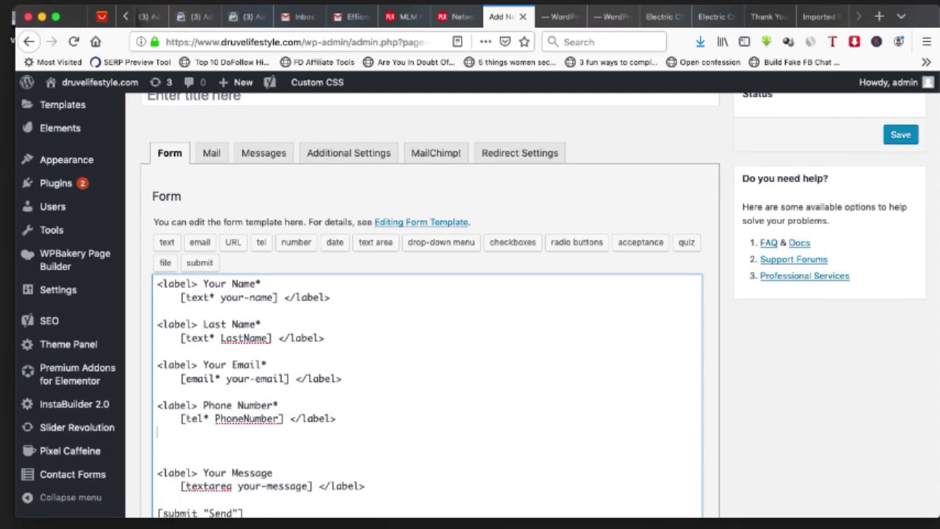
pyautogui.press('Return')
pyautogui.hotkey('ctrl', 'v')
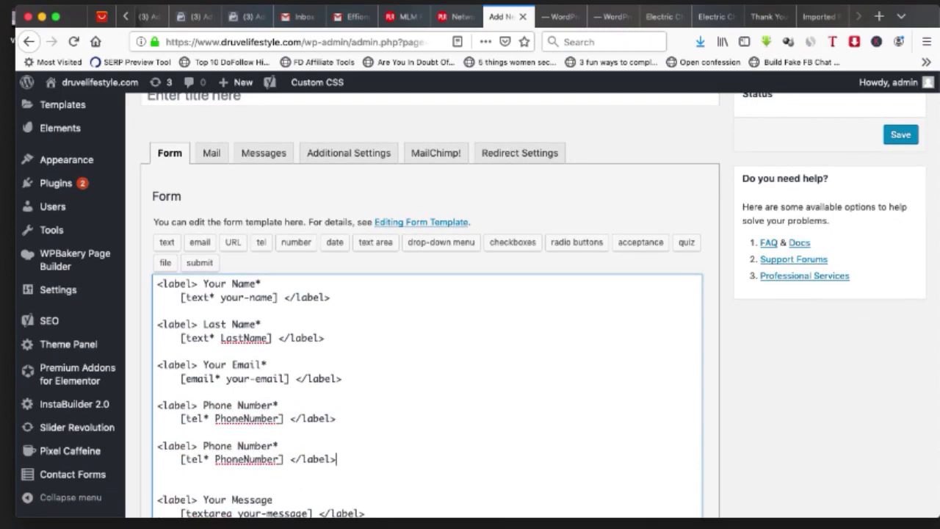
pyautogui.click(204, 445)
pyautogui.write('Other')
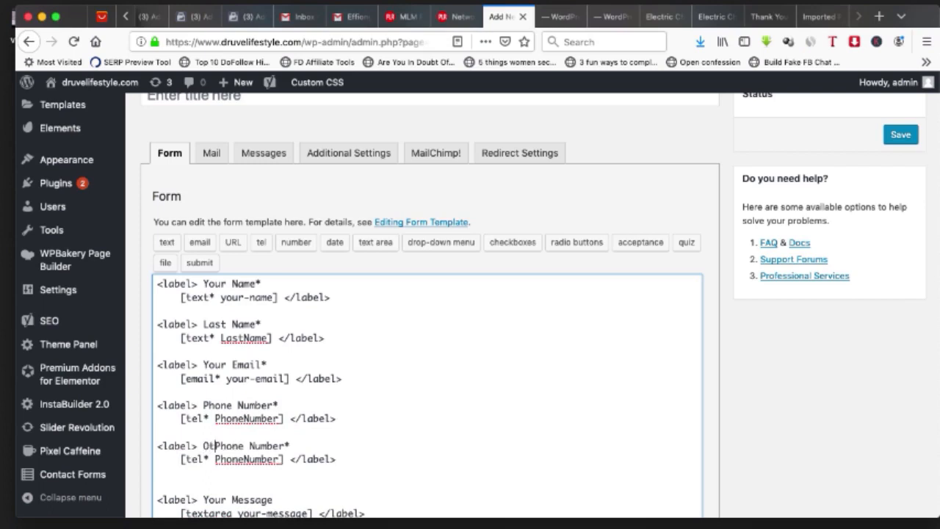
pyautogui.click(316, 445)
pyautogui.press('BackSpace')
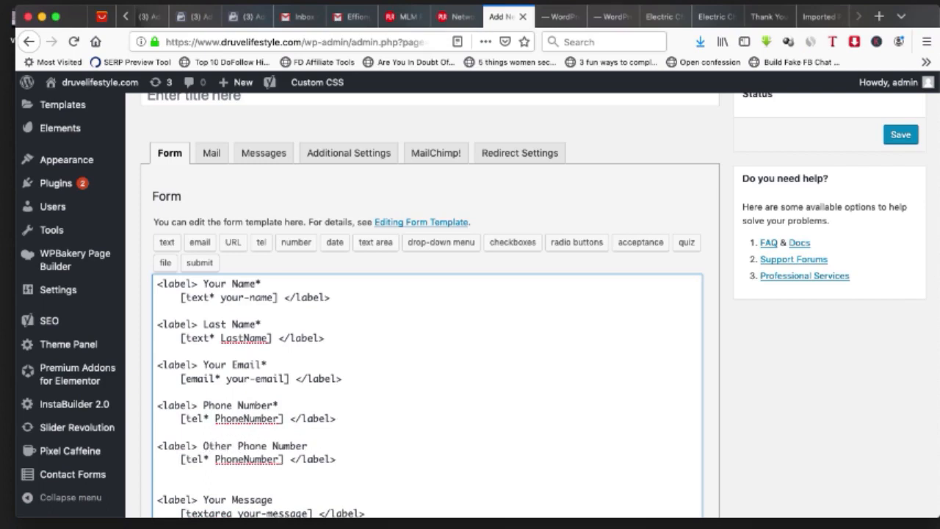
pyautogui.moveTo(283, 458); pyautogui.dragTo(180, 460)
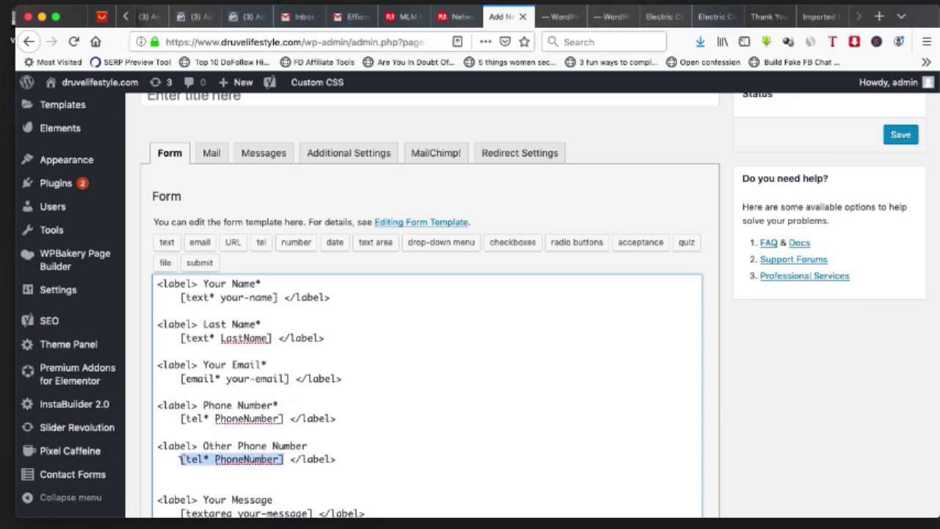
pyautogui.press('BackSpace')
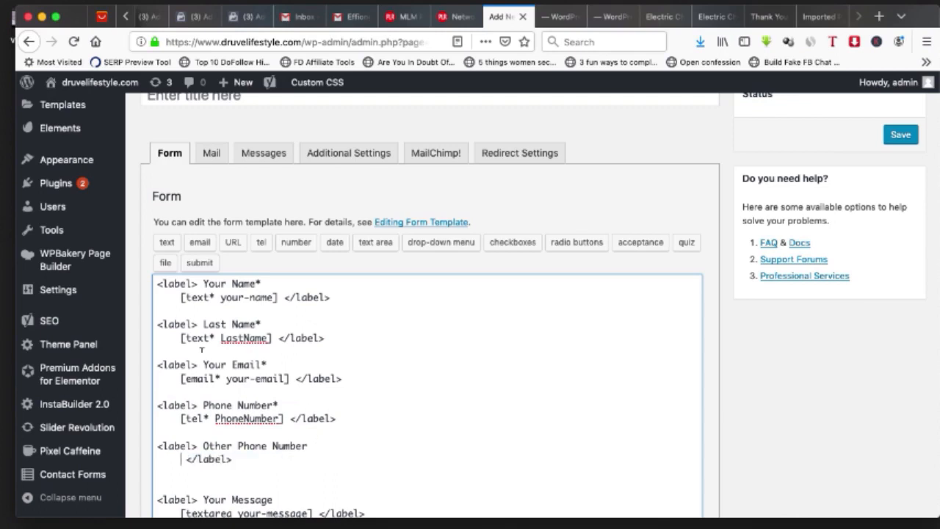
# Step: Insert an optional [tel OtherPhoneNumber] tag into the Other Phone Number block
pyautogui.click(261, 242)
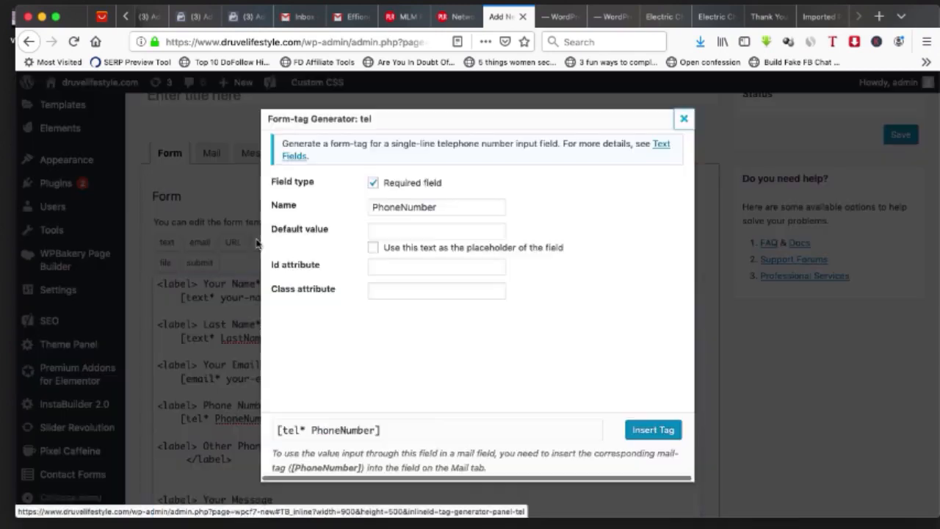
pyautogui.click(373, 183)
pyautogui.click(375, 205)
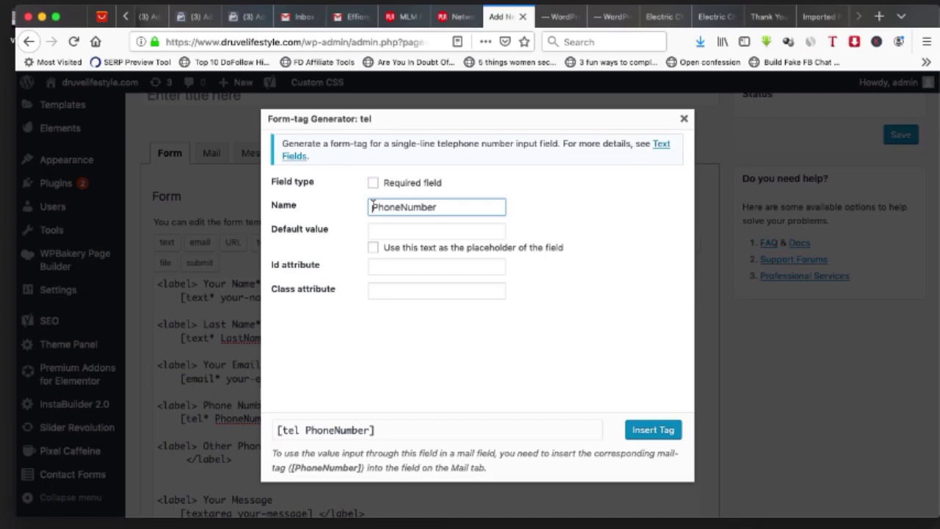
pyautogui.write('Ot')
pyautogui.write('her')
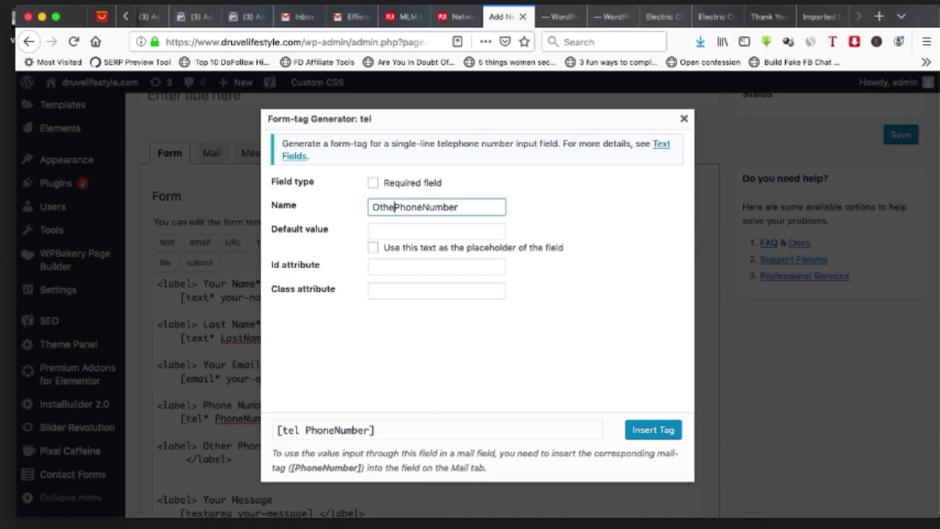
pyautogui.press('BackSpace')
pyautogui.click(468, 346)
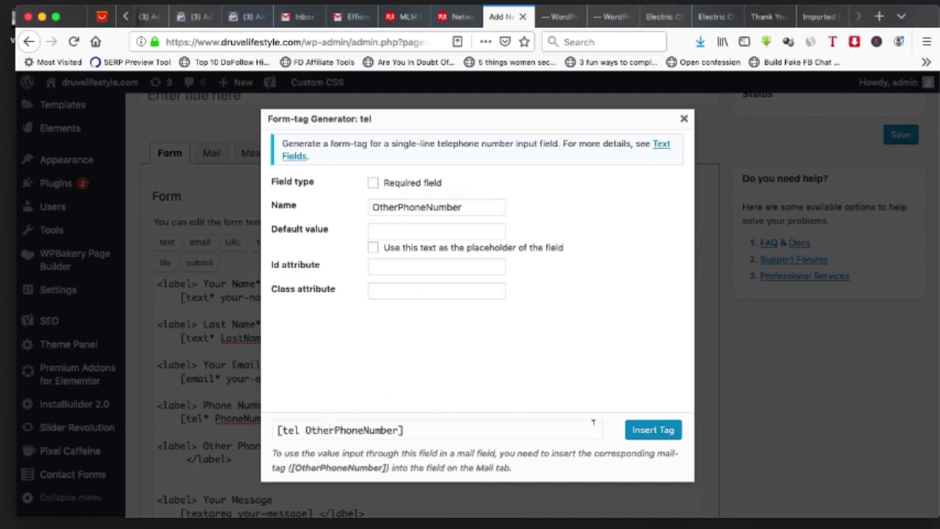
pyautogui.click(638, 432)
pyautogui.scroll(-2, 212, 459)
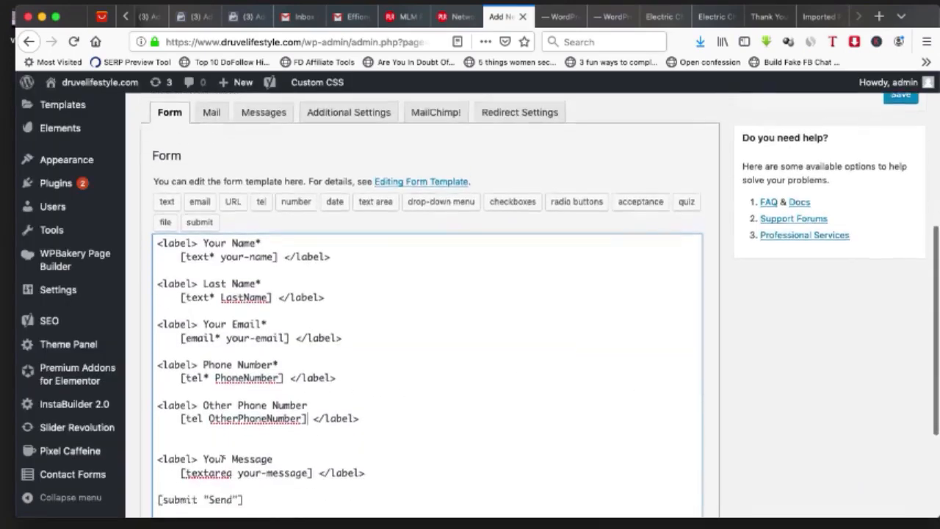
# Step: Paste another copy of the phone field block below Other Phone Number
pyautogui.click(645, 17)
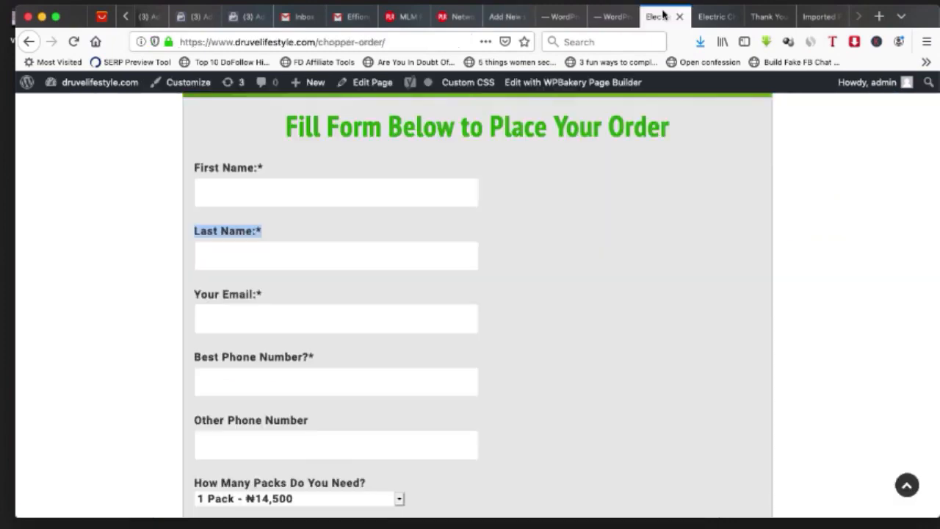
pyautogui.scroll(-2, 382, 306)
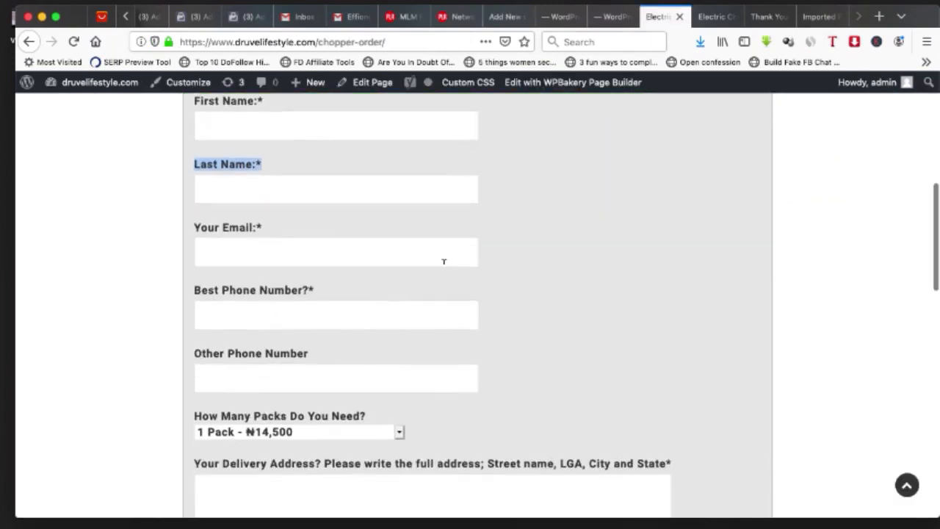
pyautogui.click(515, 16)
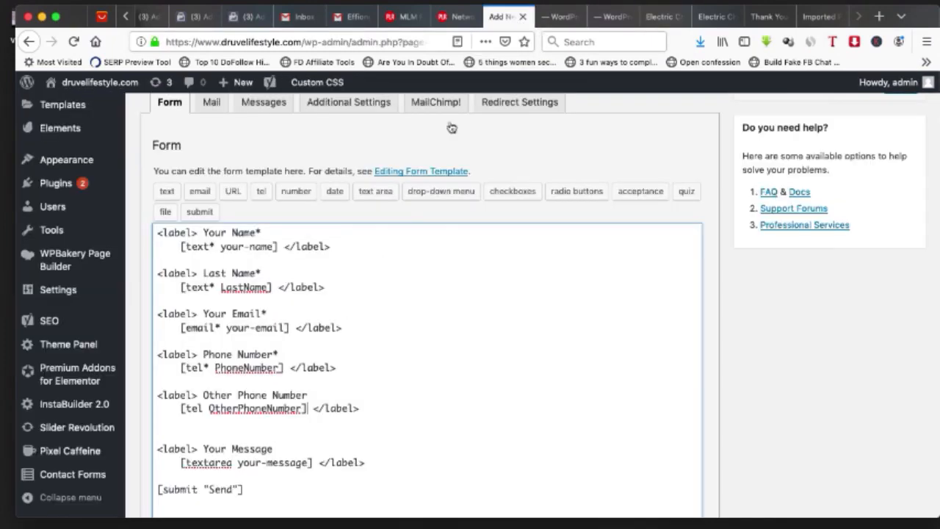
pyautogui.scroll(-2, 348, 336)
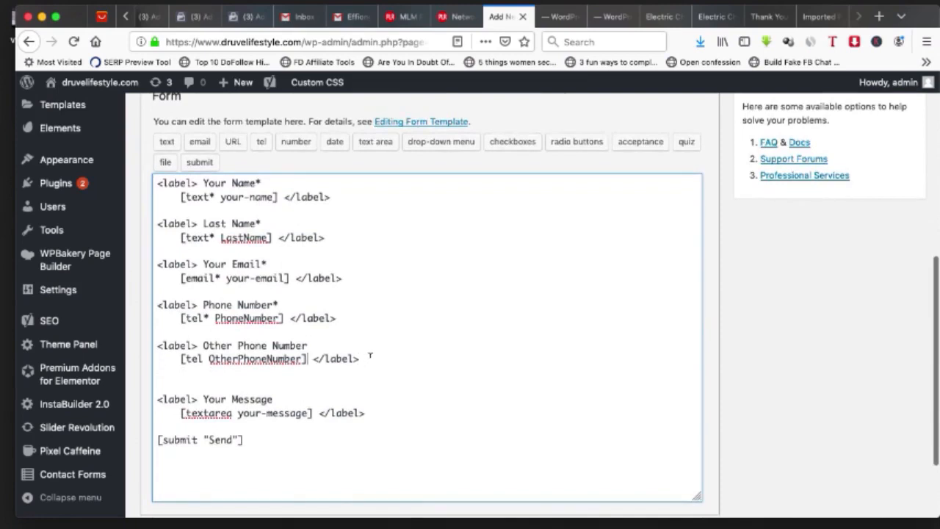
pyautogui.moveTo(371, 356); pyautogui.dragTo(155, 335)
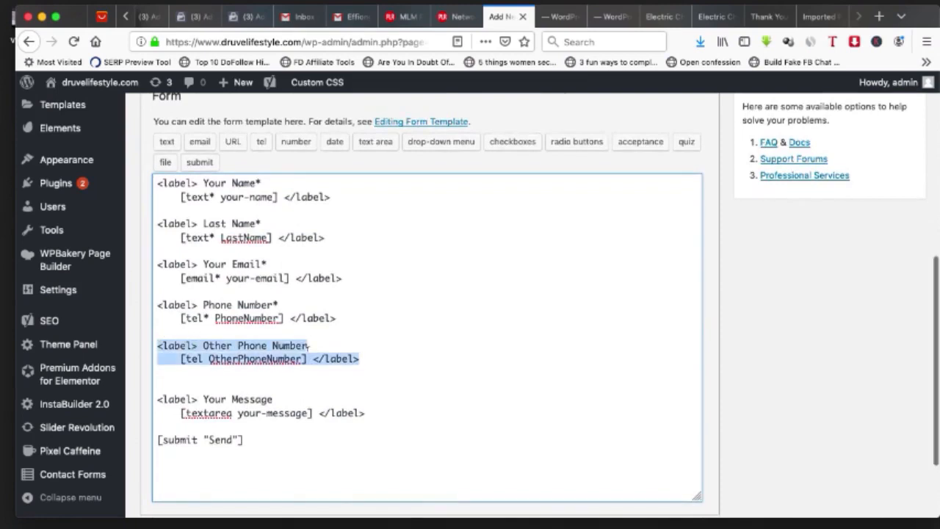
pyautogui.click(364, 357)
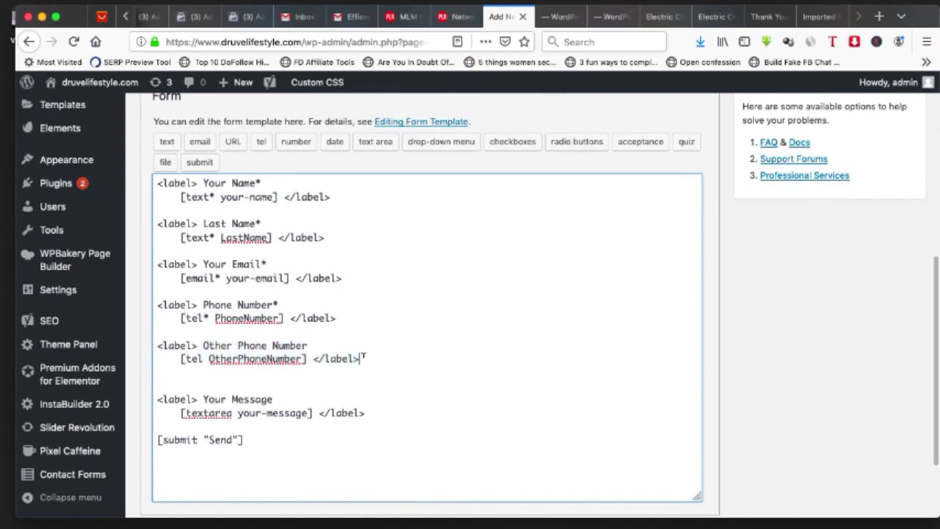
pyautogui.press('Return')
pyautogui.press('Return')
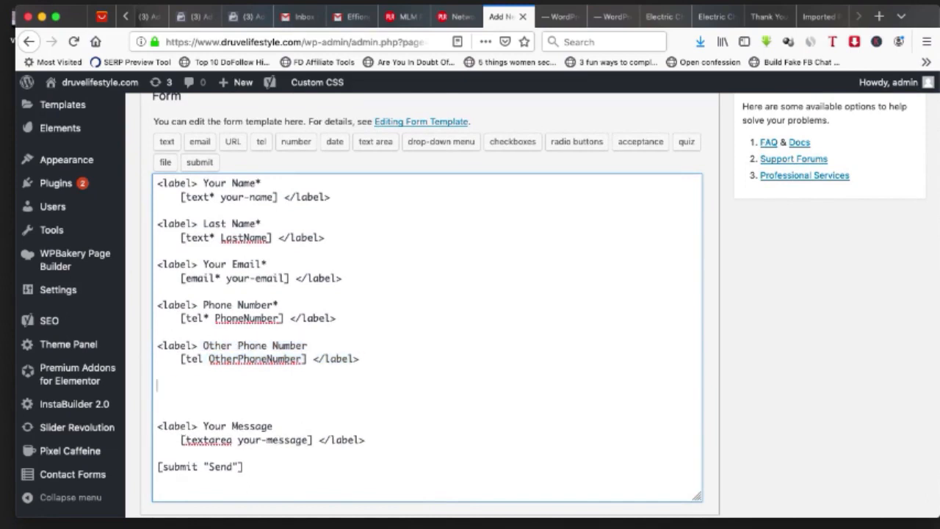
pyautogui.write('<label> Phone Number*     [tel* PhoneNumber] </label>')
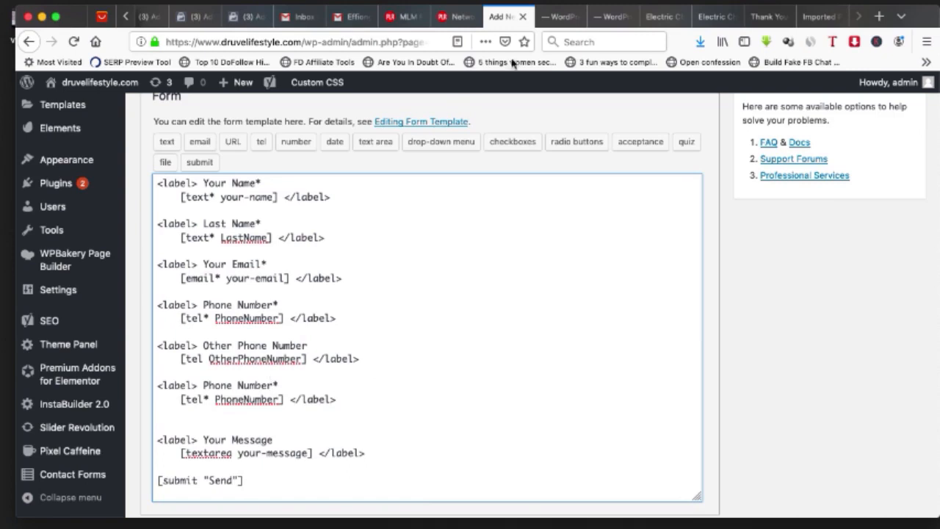
# Step: Relabel the copy 'How Many Packs Do You Need?*' and delete its leftover phone tag
pyautogui.click(658, 16)
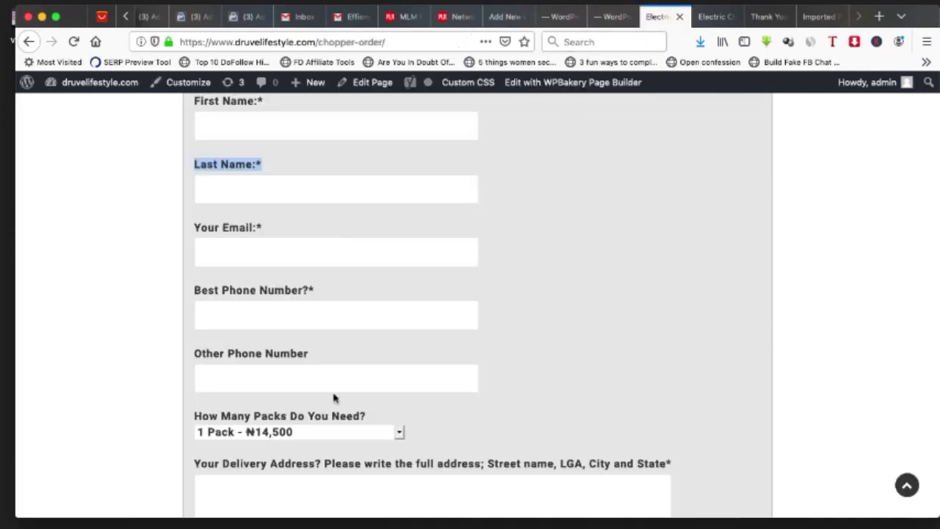
pyautogui.moveTo(370, 416); pyautogui.dragTo(182, 412)
pyautogui.press('super+c')
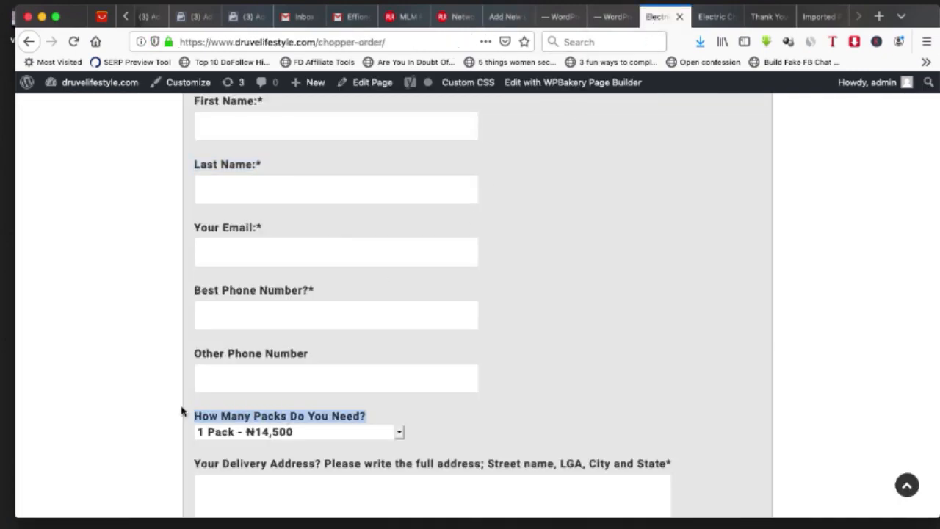
pyautogui.click(508, 21)
pyautogui.moveTo(274, 383); pyautogui.dragTo(202, 383)
pyautogui.press('super+v')
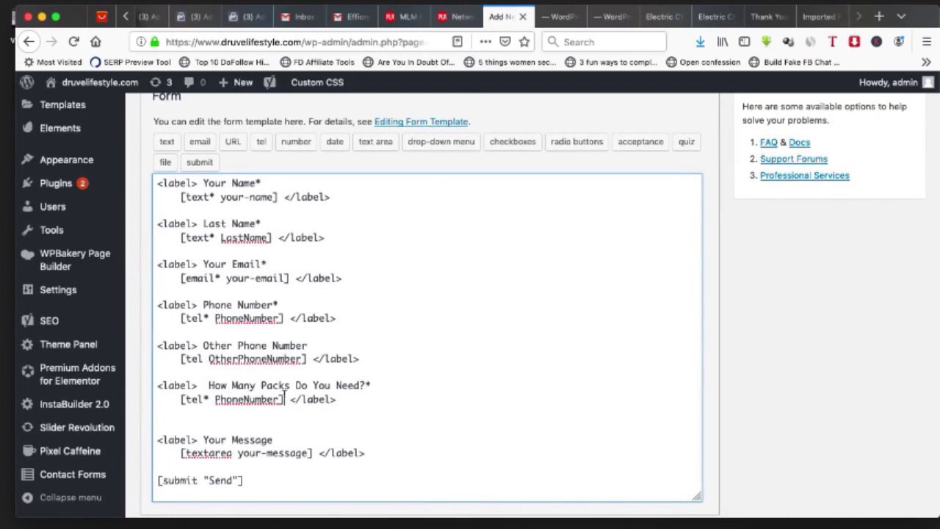
pyautogui.moveTo(284, 399); pyautogui.dragTo(181, 399)
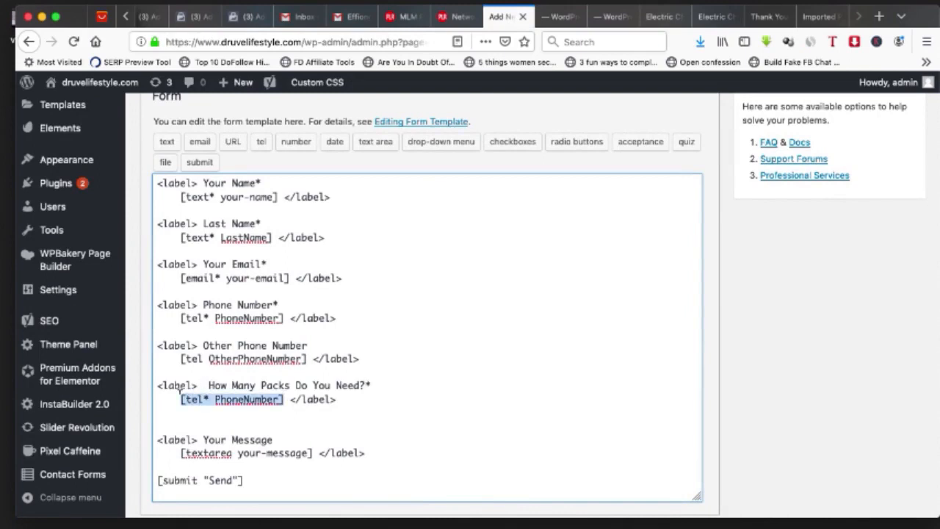
pyautogui.press('BackSpace')
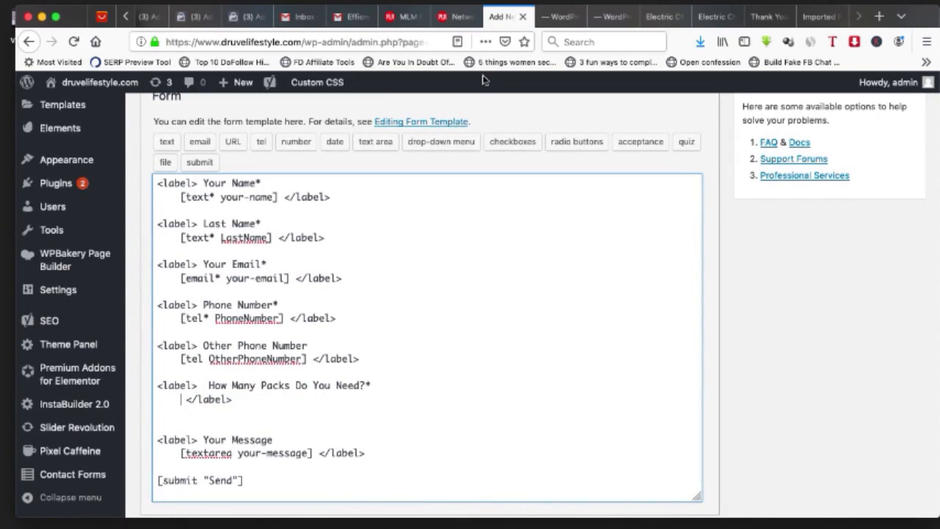
# Step: Check the pack choices and prices on the live order form
pyautogui.click(659, 16)
pyautogui.click(277, 438)
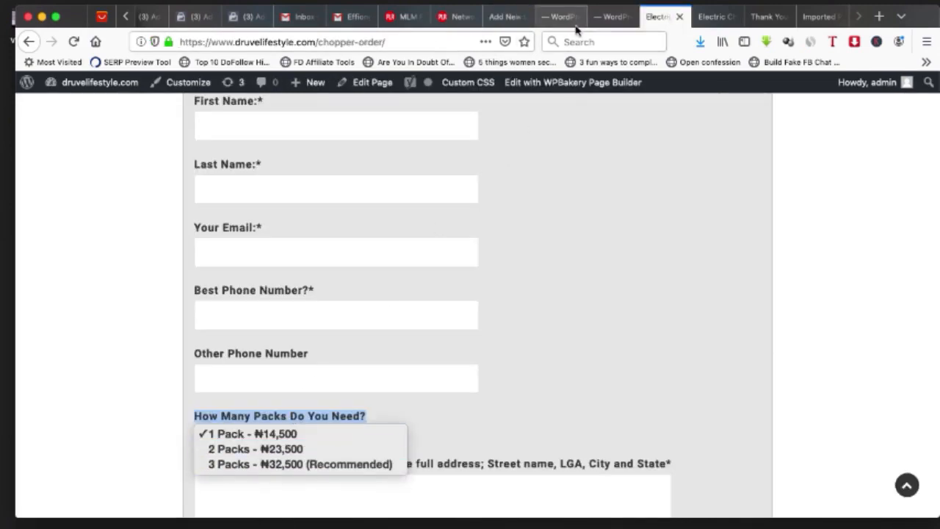
pyautogui.click(514, 25)
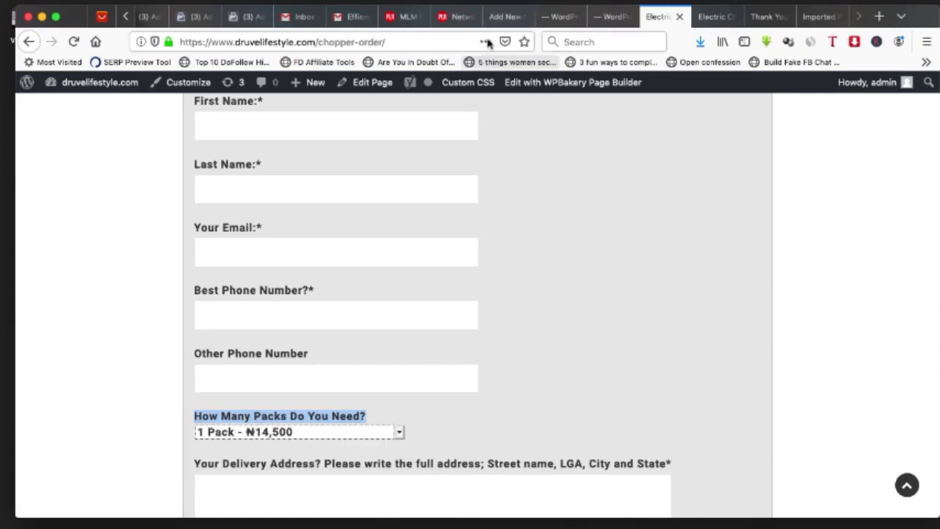
pyautogui.click(506, 17)
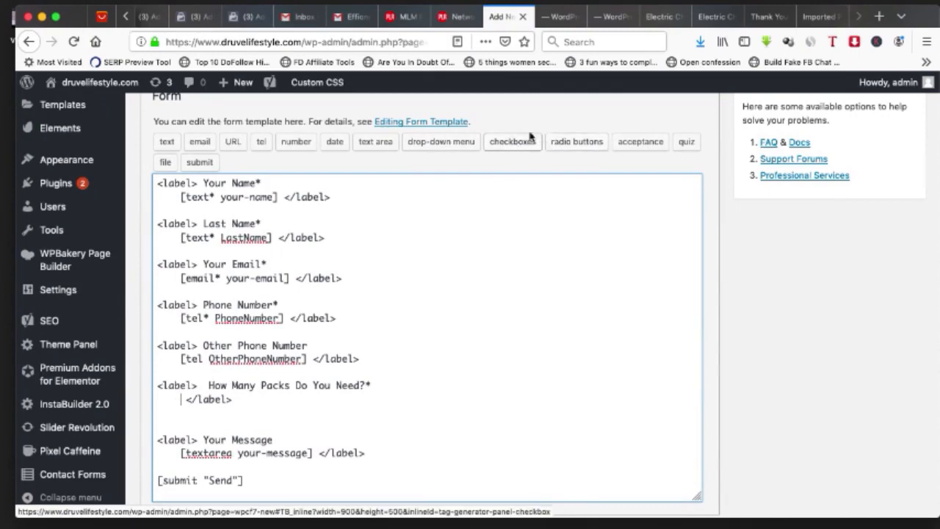
# Step: Start a required drop-down tag named ChooseYourPack in the tag generator
pyautogui.click(446, 147)
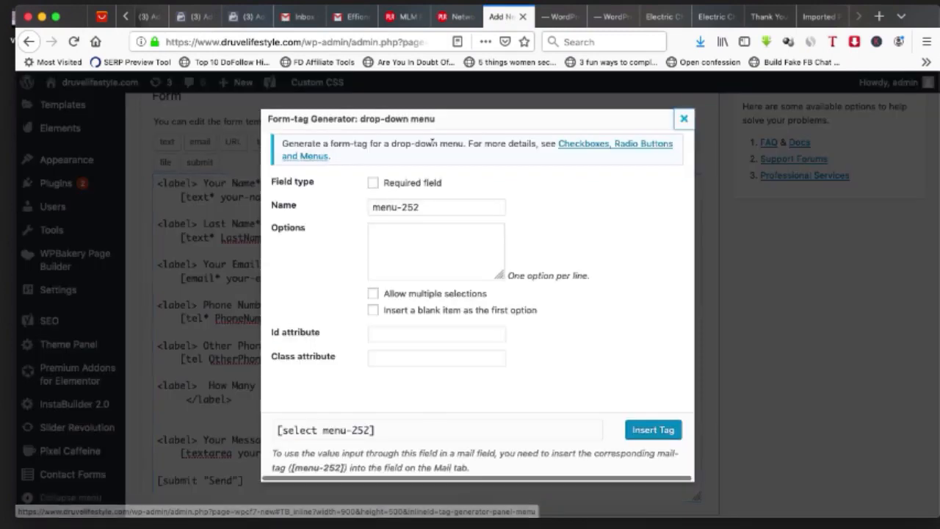
pyautogui.click(373, 185)
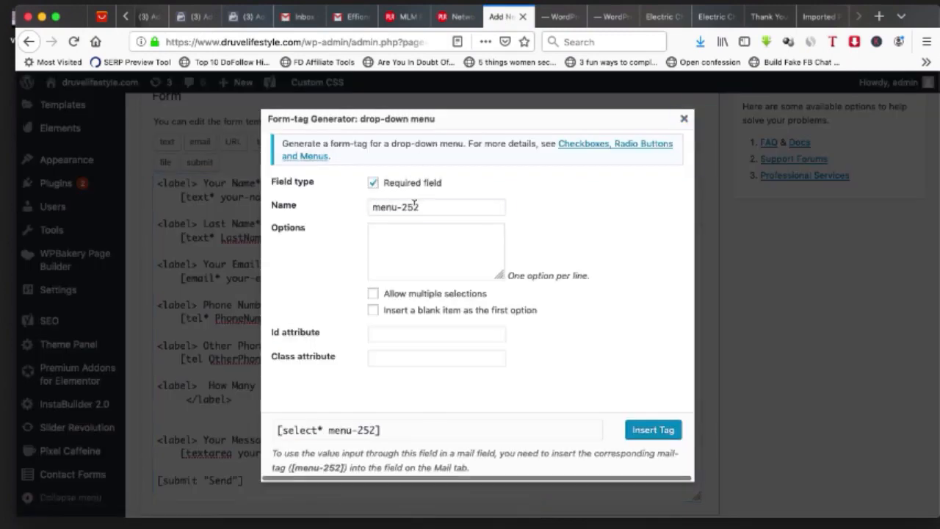
pyautogui.tripleClick(414, 206)
pyautogui.press('super+b')
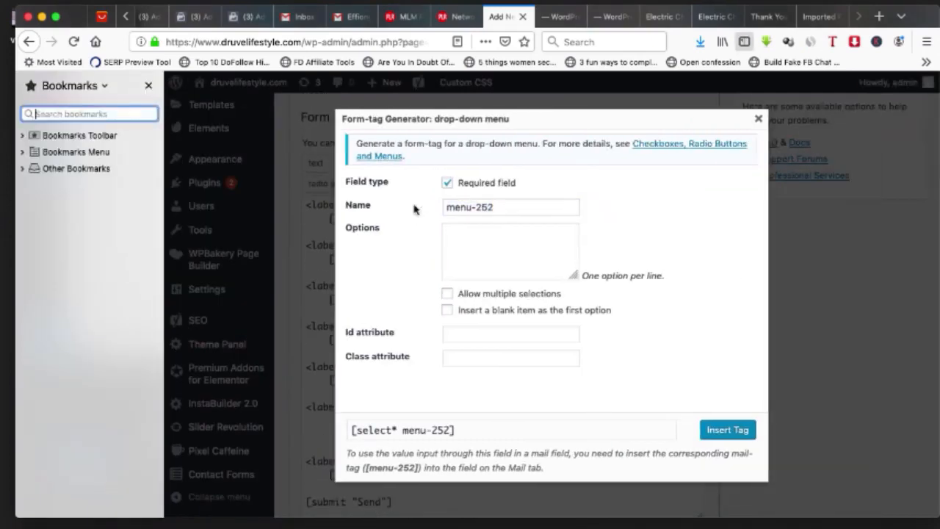
pyautogui.click(149, 85)
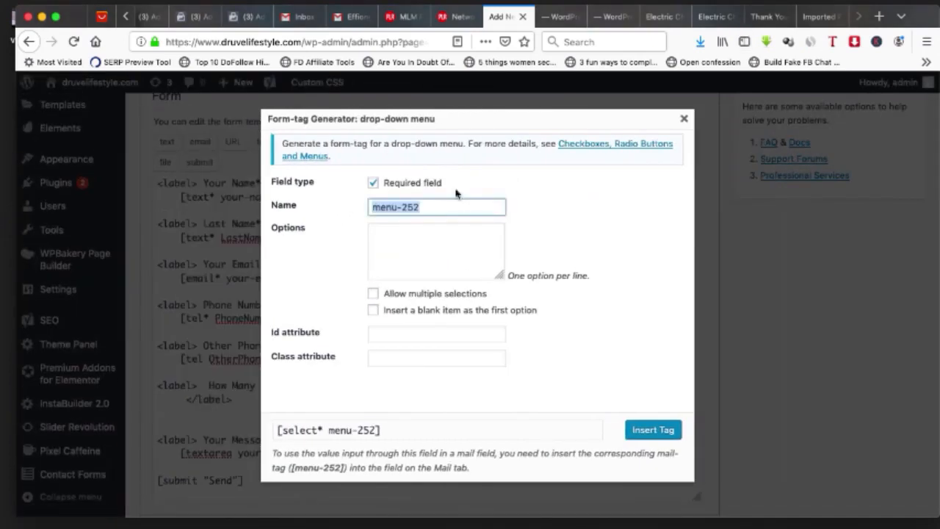
pyautogui.write('Choose')
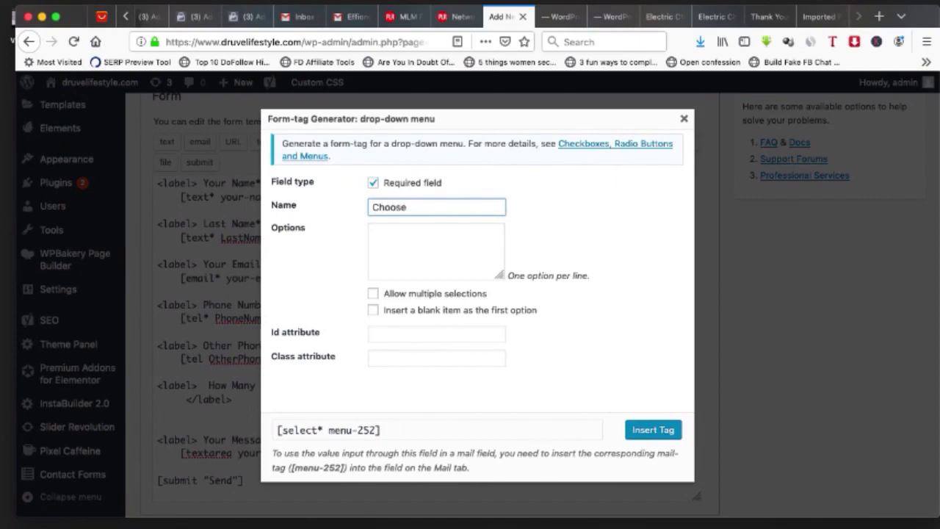
pyautogui.write(' Your Pack')
pyautogui.click(426, 241)
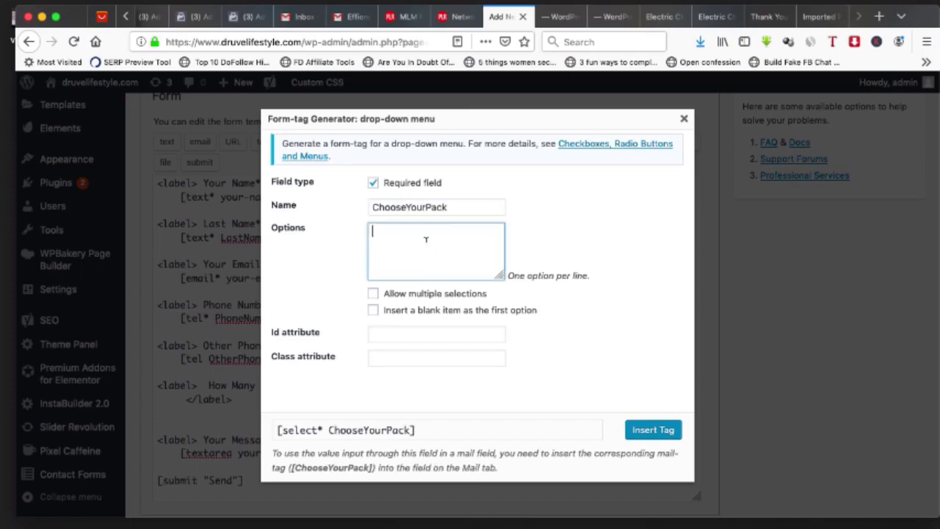
# Step: Check pack prices on the live order form, then open a new browser tab and type 'naira'
pyautogui.click(659, 16)
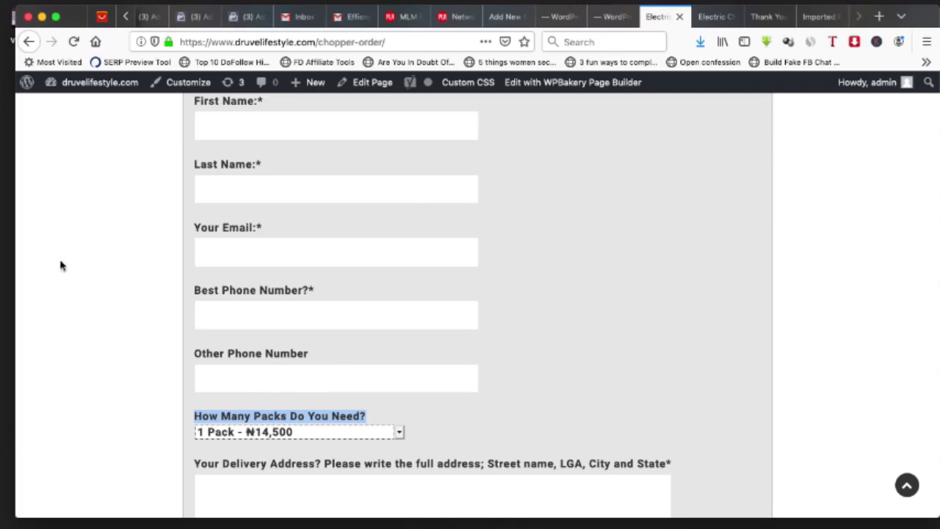
pyautogui.moveTo(2, 246)
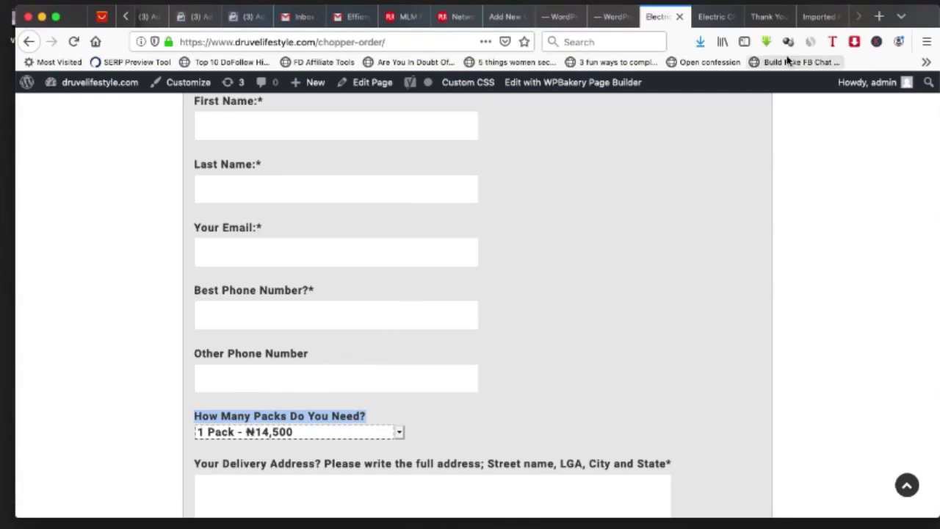
pyautogui.click(880, 16)
pyautogui.write('nair')
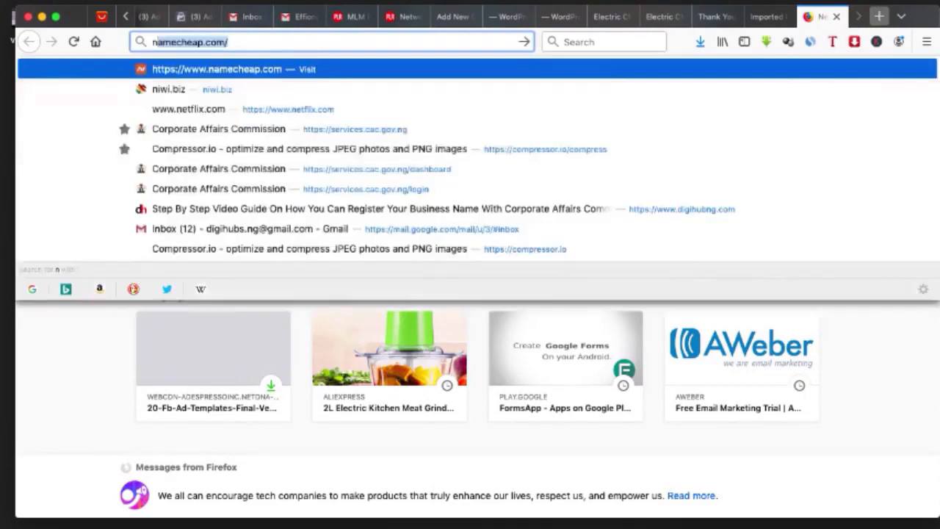
pyautogui.write('a')
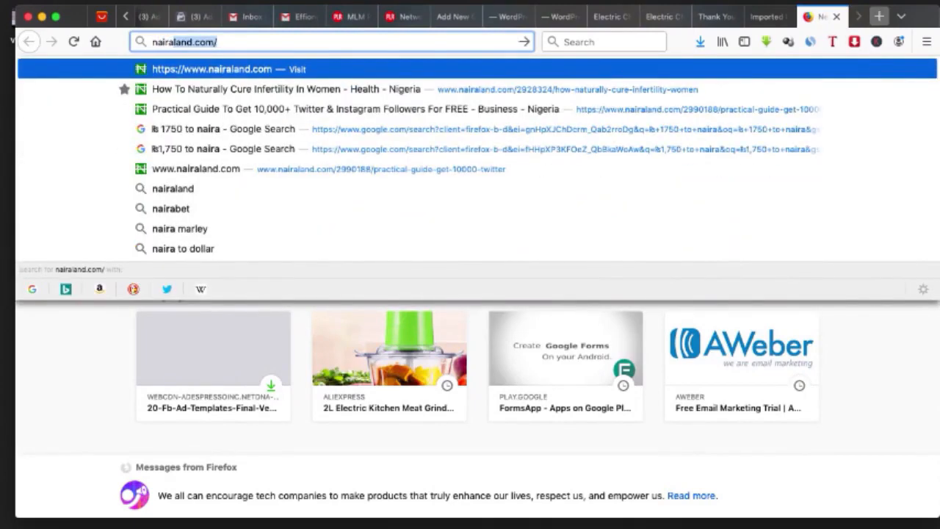
# Step: Search Google for naira to get the ₦ symbol, then return to the drop-down tag settings
pyautogui.press('Delete')
pyautogui.press('Return')
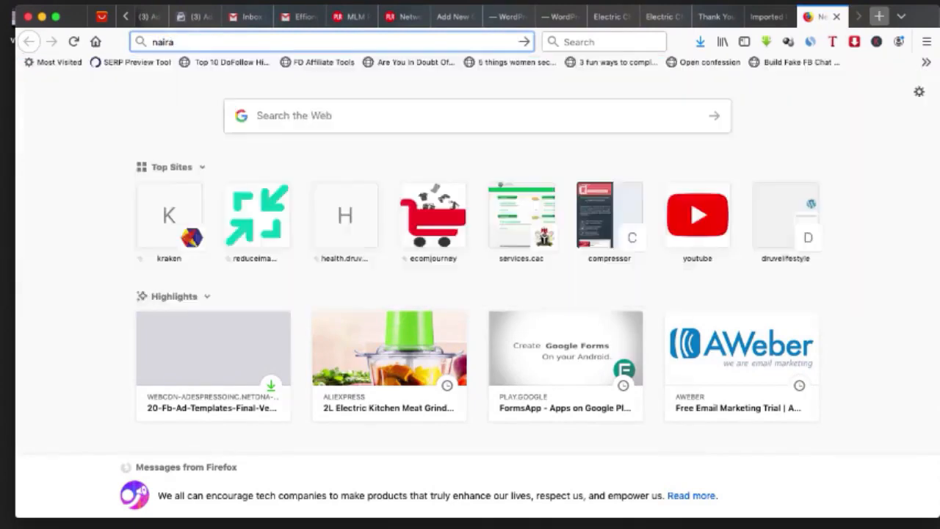
pyautogui.scroll(-2, 712, 296)
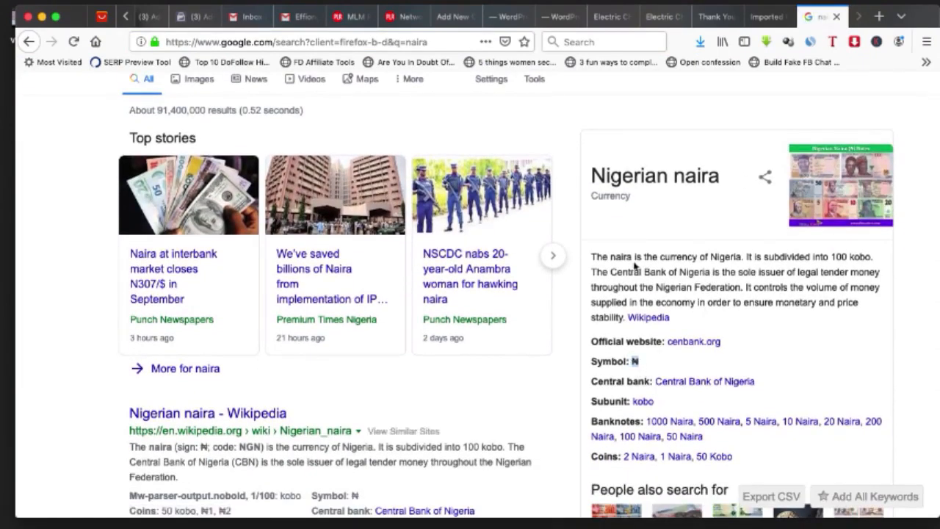
pyautogui.click(477, 22)
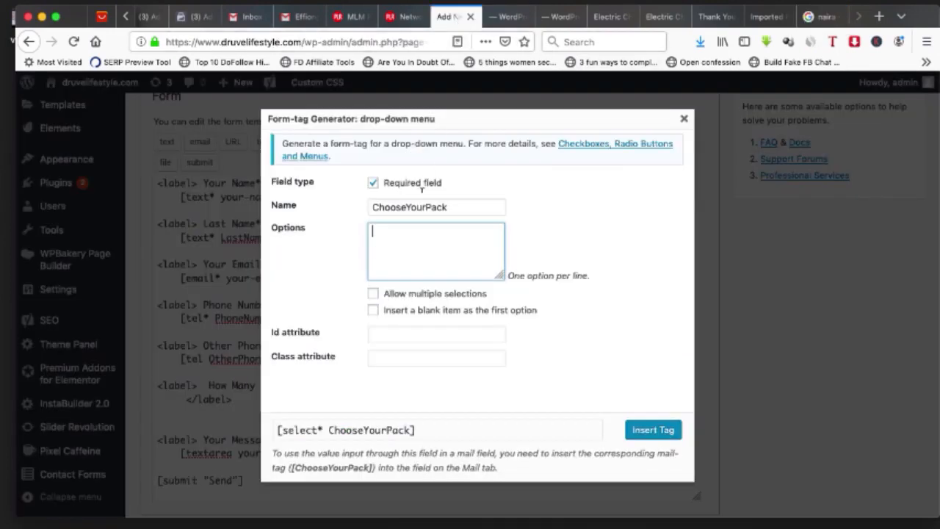
# Step: Insert the ChooseYourPack drop-down with options ₦14,500, ₦23,500 and ₦33,500, then view the live order page
pyautogui.write('₦')
pyautogui.write('14,500 ₦23,5')
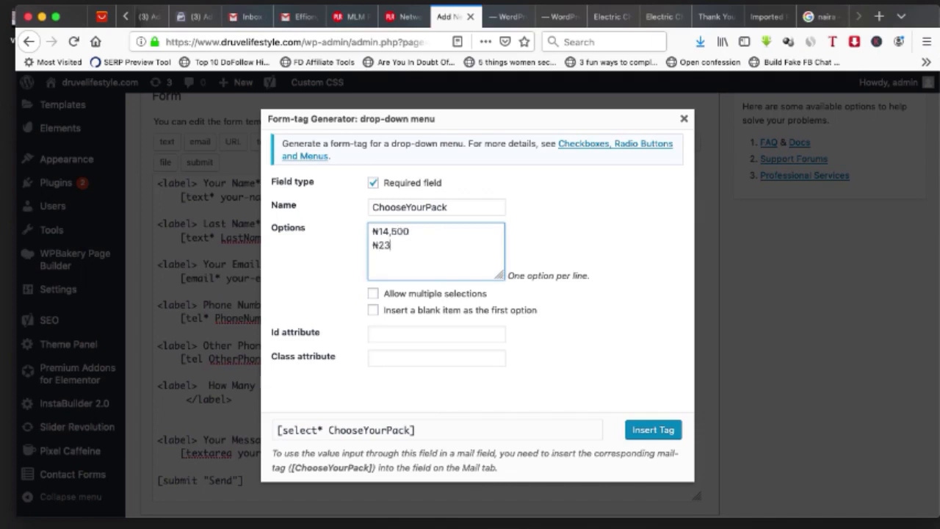
pyautogui.write('00 ₦')
pyautogui.write('33')
pyautogui.write(',5')
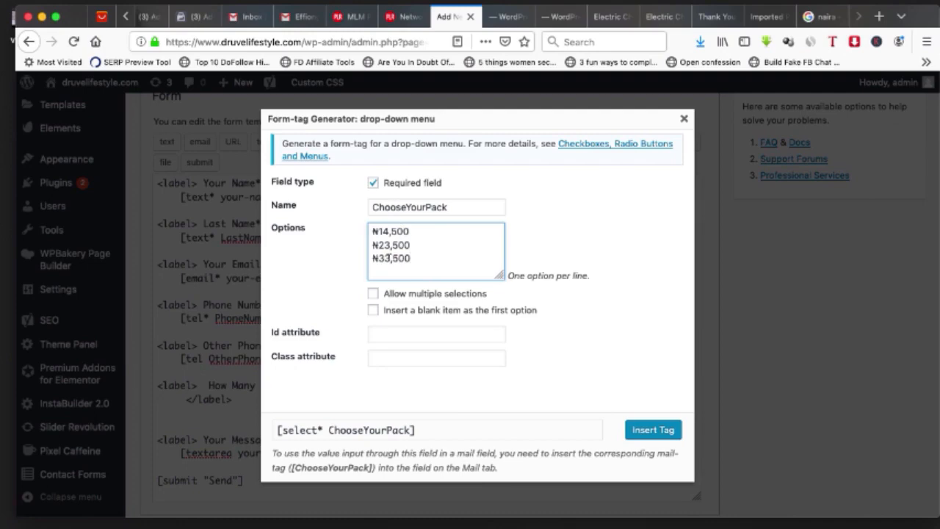
pyautogui.click(506, 414)
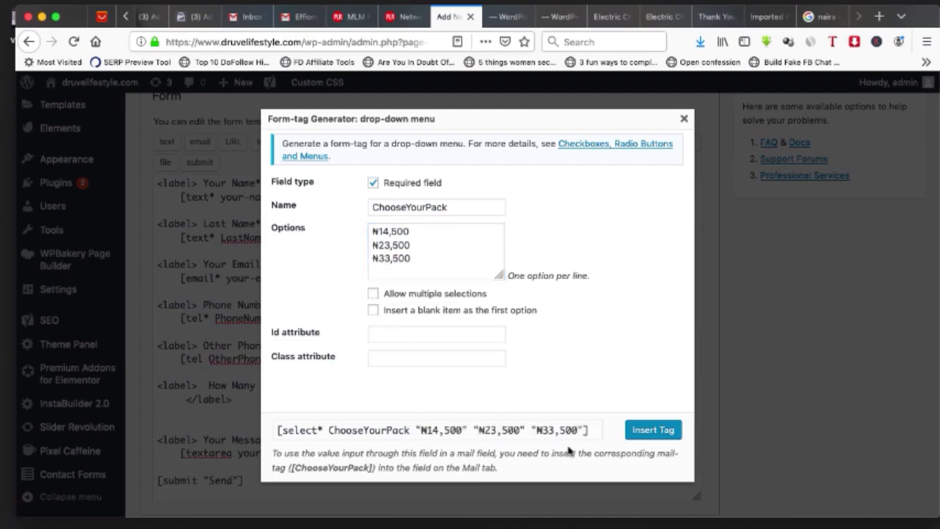
pyautogui.click(648, 431)
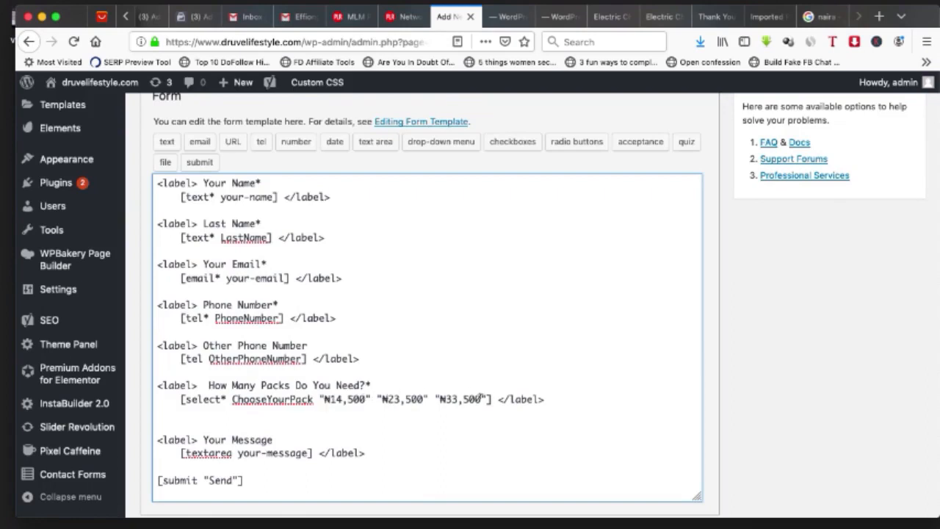
pyautogui.click(614, 20)
# Step: Copy the delivery address question from the live order page and locate the Your Message block
pyautogui.scroll(-5, 353, 336)
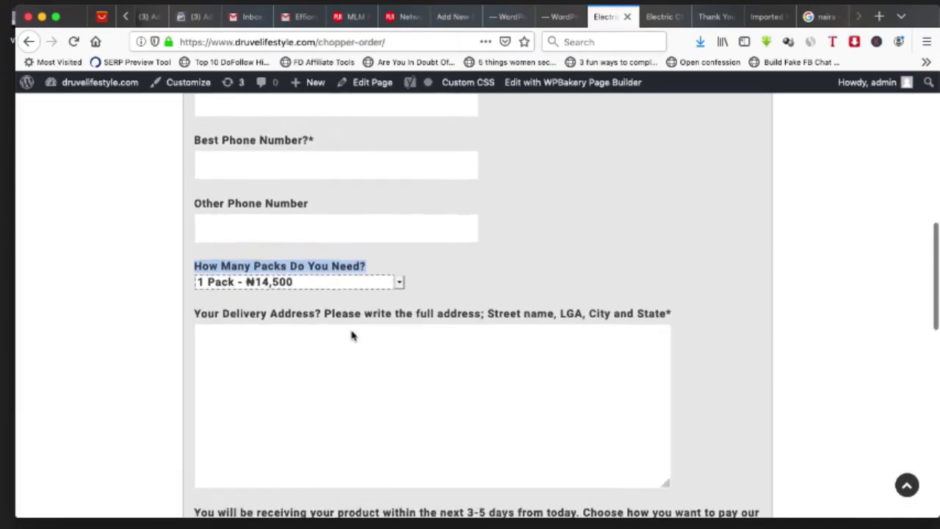
pyautogui.moveTo(196, 305); pyautogui.dragTo(677, 305)
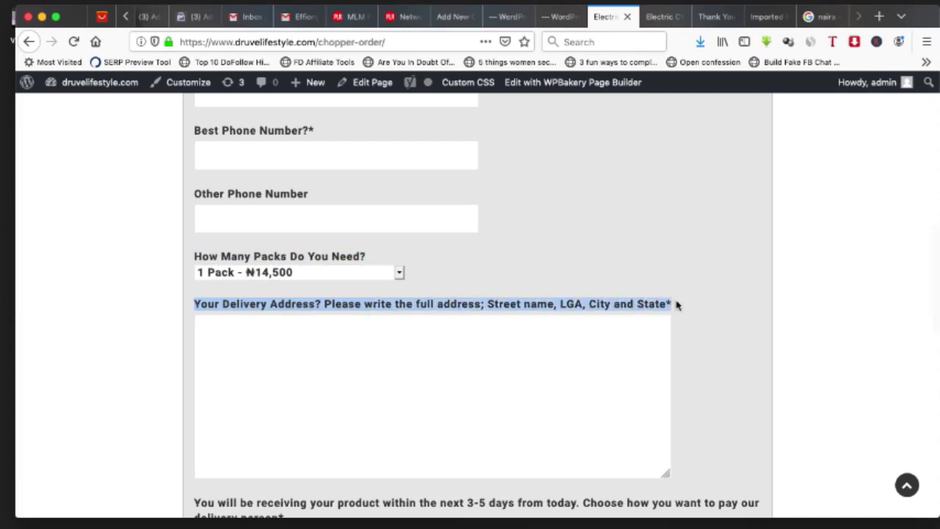
pyautogui.click(461, 19)
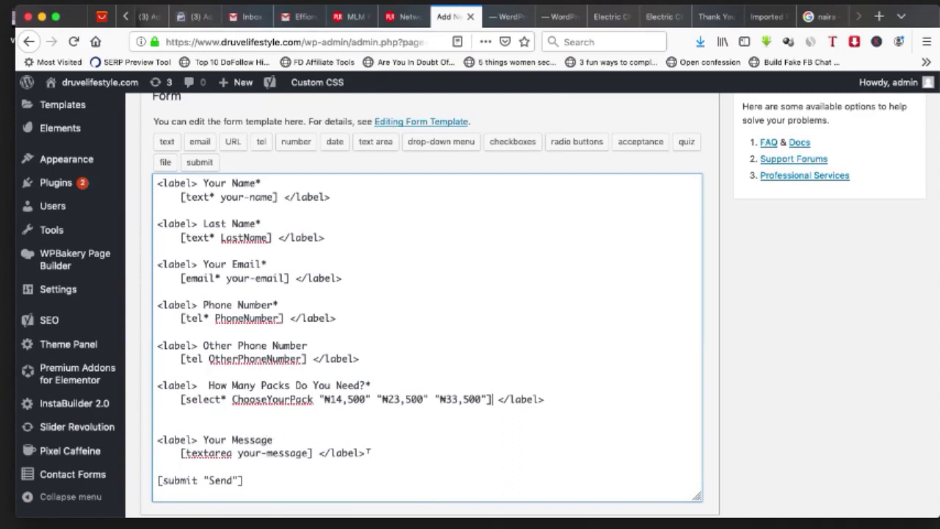
pyautogui.moveTo(365, 453); pyautogui.dragTo(165, 426)
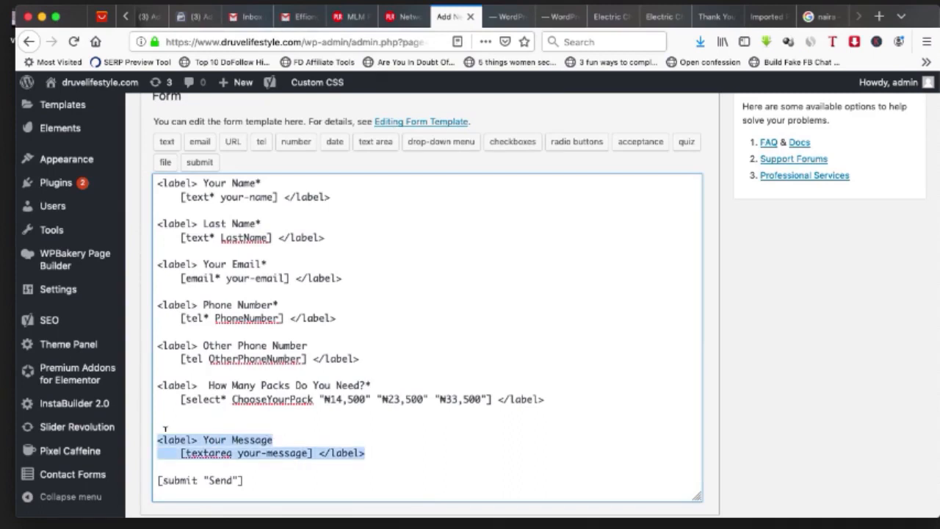
pyautogui.click(270, 427)
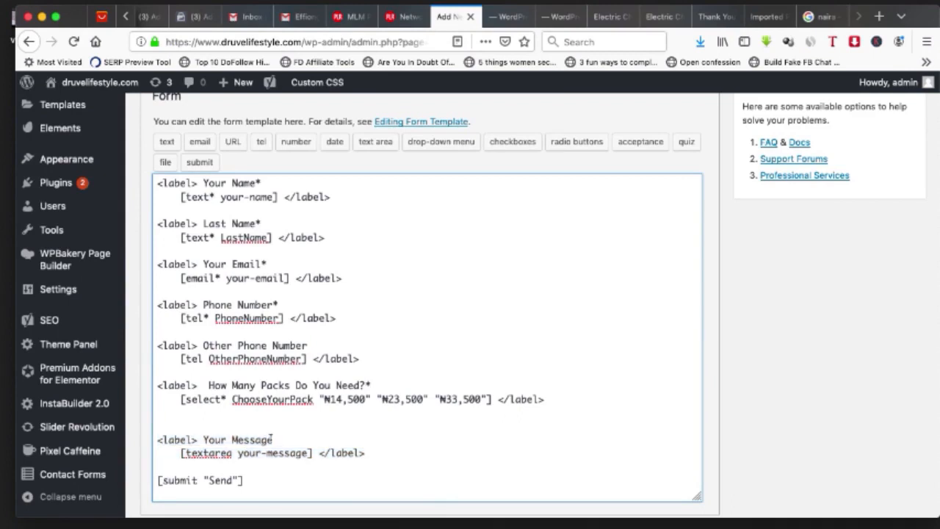
# Step: Rename the last label to Your Delivery Address and delete the [textarea your-message] tag
pyautogui.moveTo(273, 439); pyautogui.dragTo(230, 439)
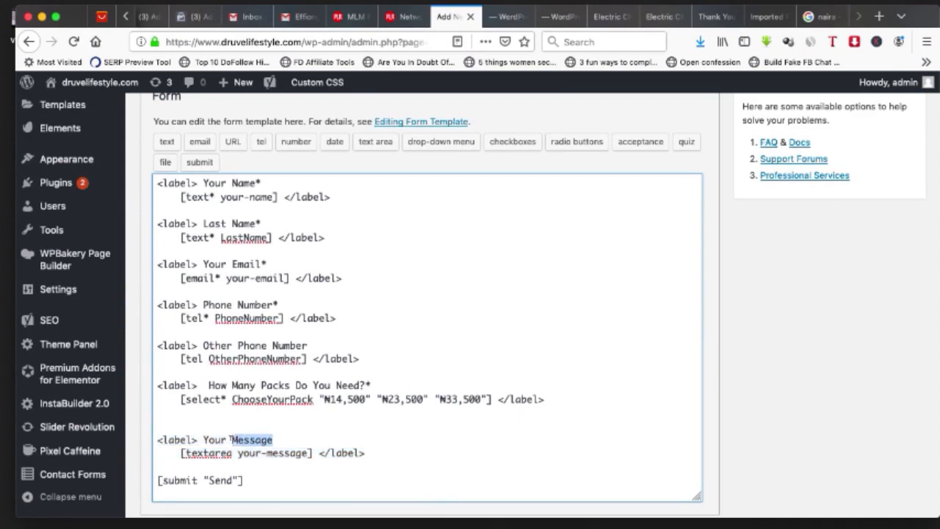
pyautogui.write('?D')
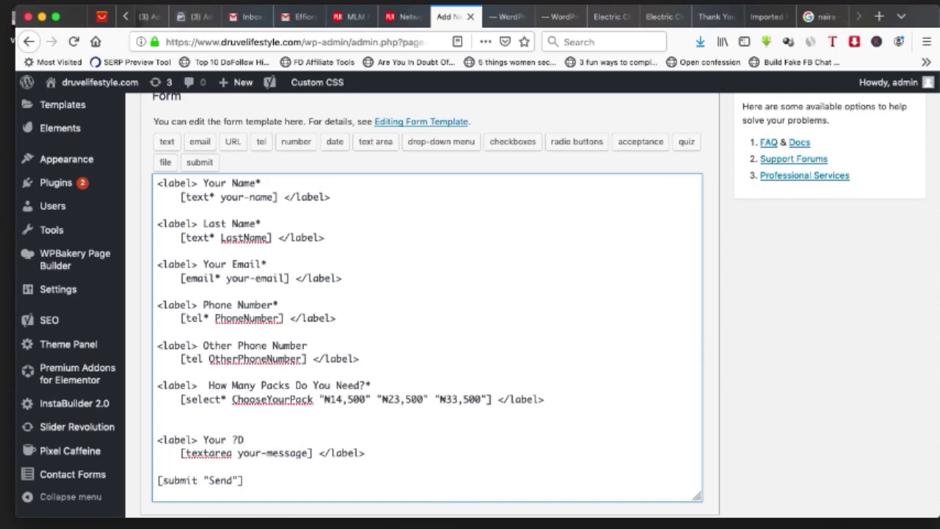
pyautogui.press('BackSpace')
pyautogui.press('BackSpace')
pyautogui.write('Delivery Address')
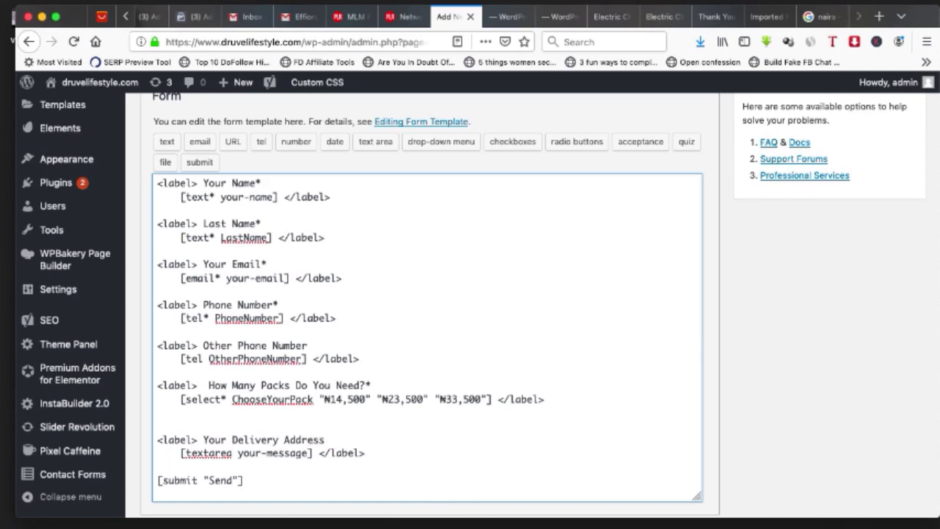
pyautogui.moveTo(315, 451); pyautogui.dragTo(180, 450)
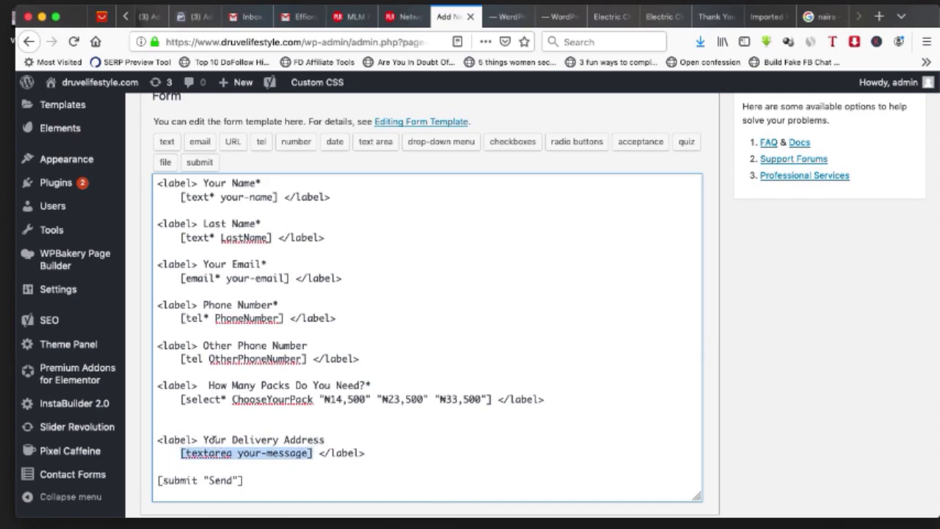
pyautogui.press('BackSpace')
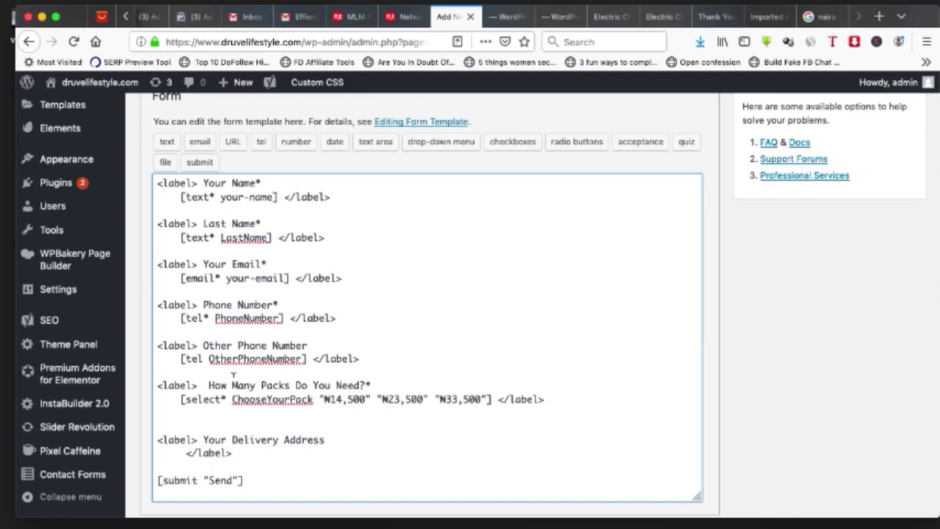
# Step: Compare the template with the live chopper-order page and open the text area tag generator
pyautogui.click(656, 16)
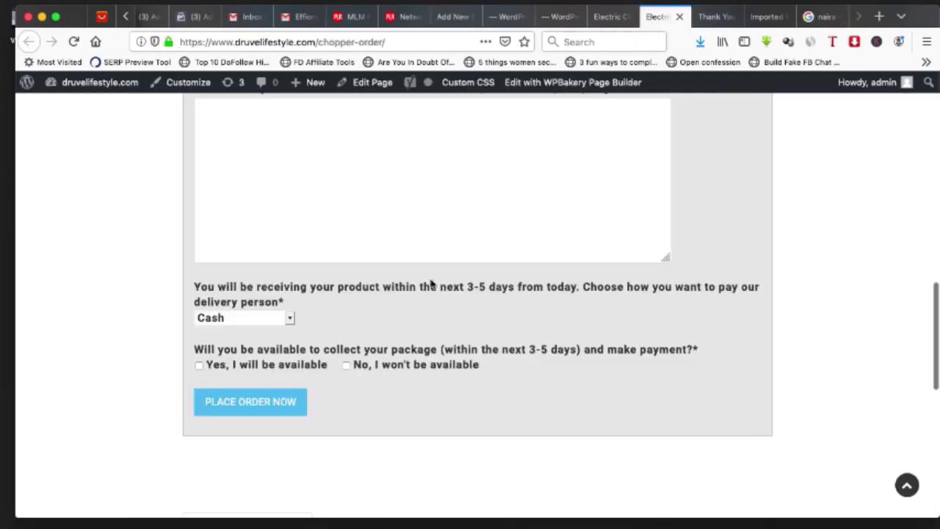
pyautogui.scroll(3, 330, 343)
pyautogui.scroll(3, 414, 315)
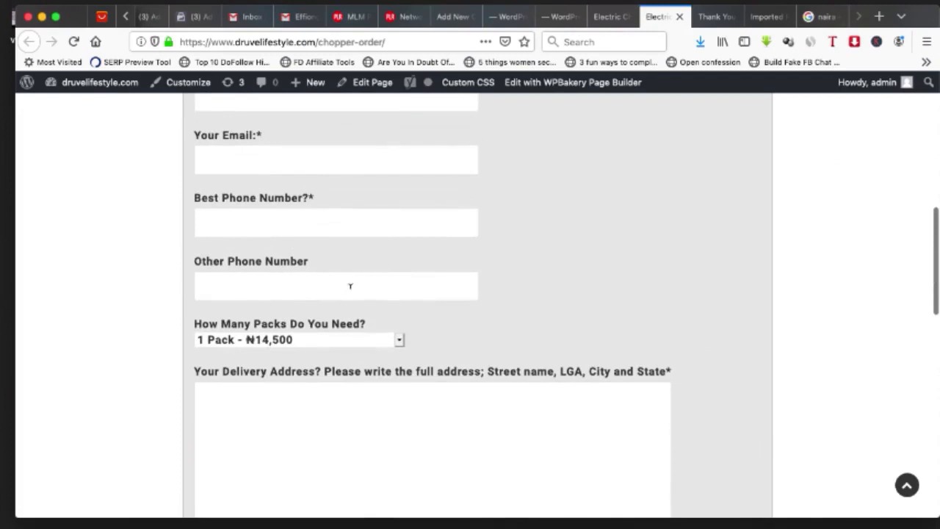
pyautogui.click(459, 17)
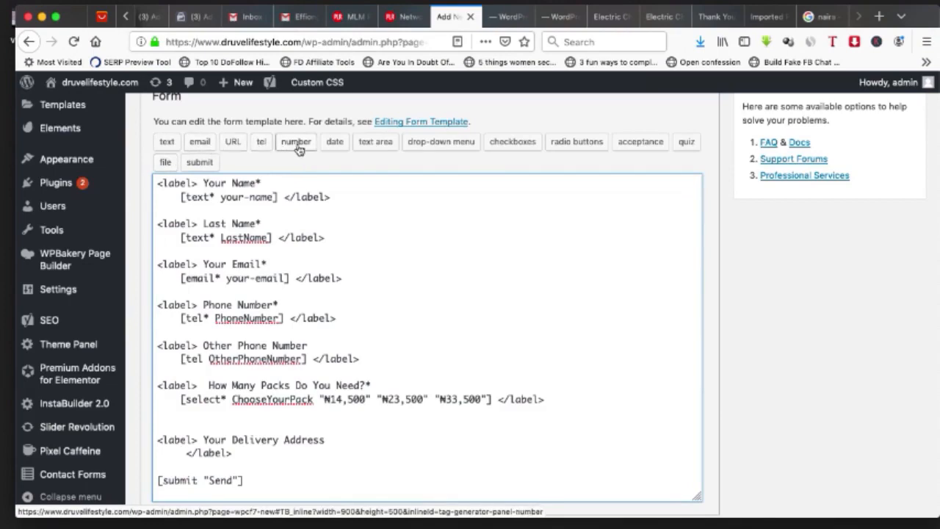
pyautogui.click(374, 143)
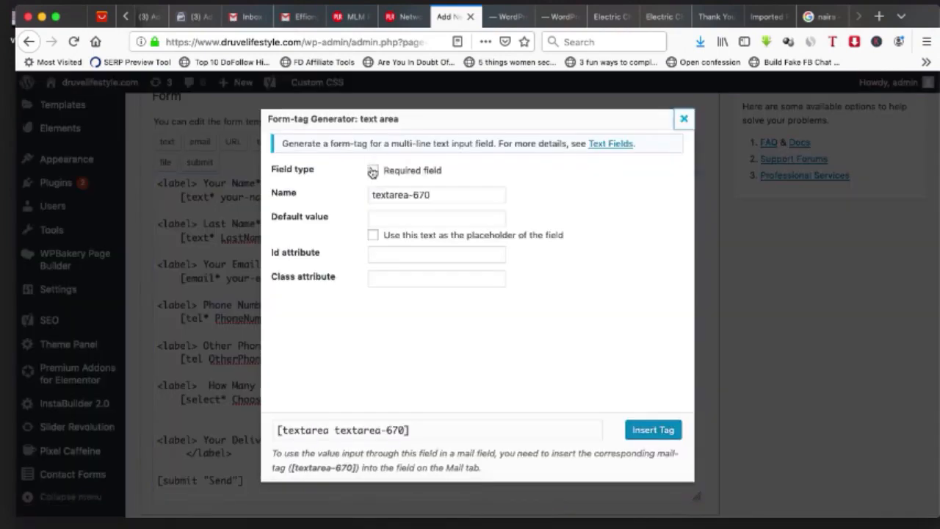
# Step: Insert a required text area named YourDelivery under Your Delivery Address, then view the order page
pyautogui.click(374, 171)
pyautogui.tripleClick(398, 189)
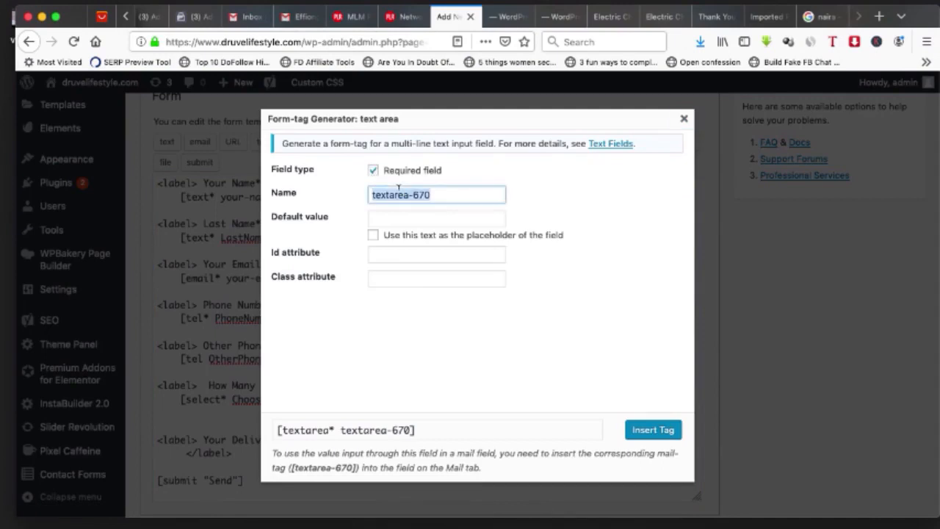
pyautogui.write('Y')
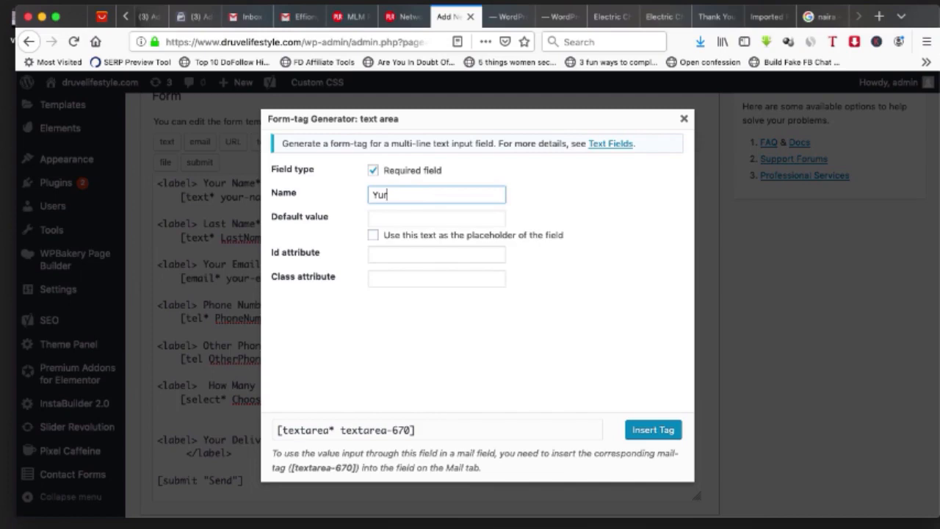
pyautogui.write('our Delivery')
pyautogui.click(536, 273)
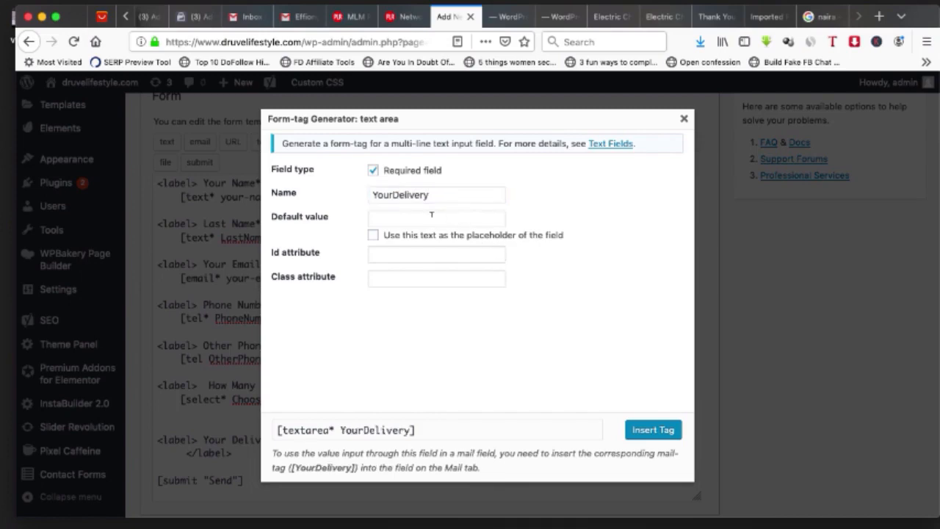
pyautogui.click(653, 430)
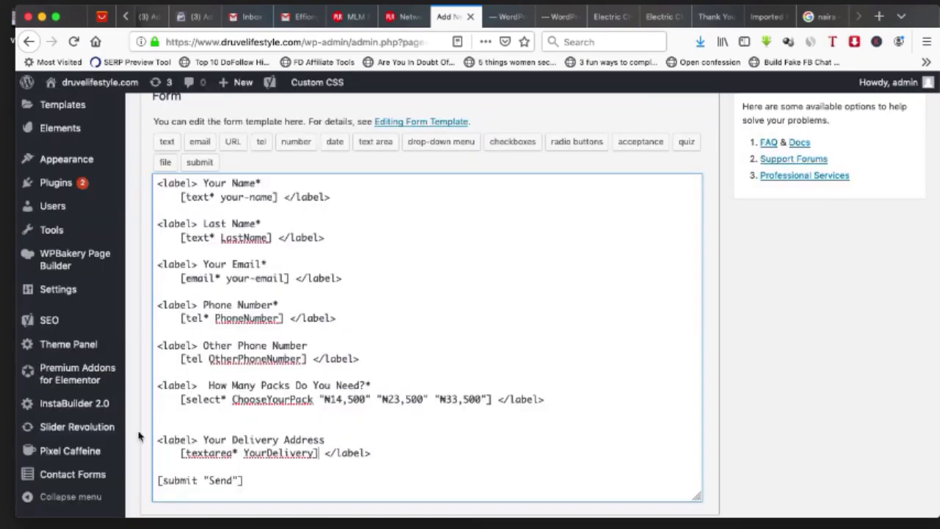
pyautogui.scroll(1, 242, 293)
pyautogui.scroll(-1, 298, 217)
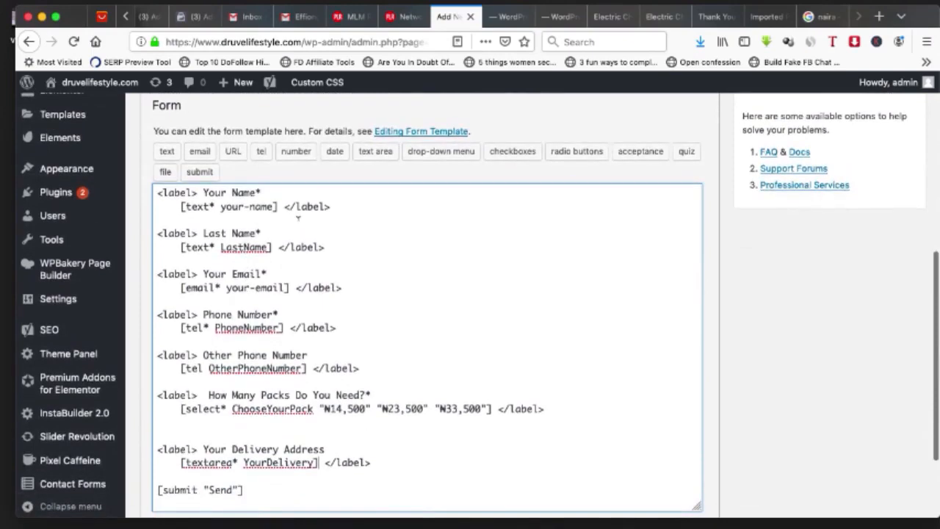
pyautogui.scroll(-3, 293, 216)
pyautogui.scroll(2, 293, 216)
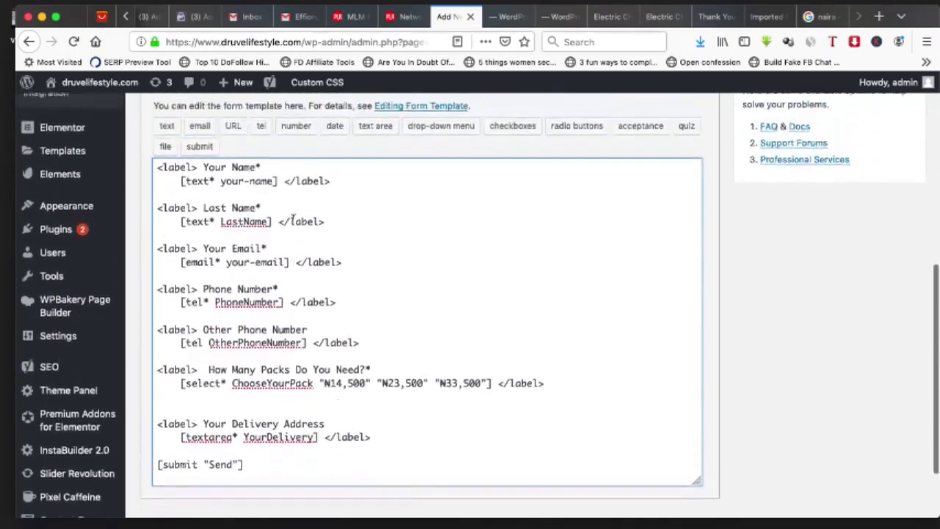
pyautogui.click(661, 16)
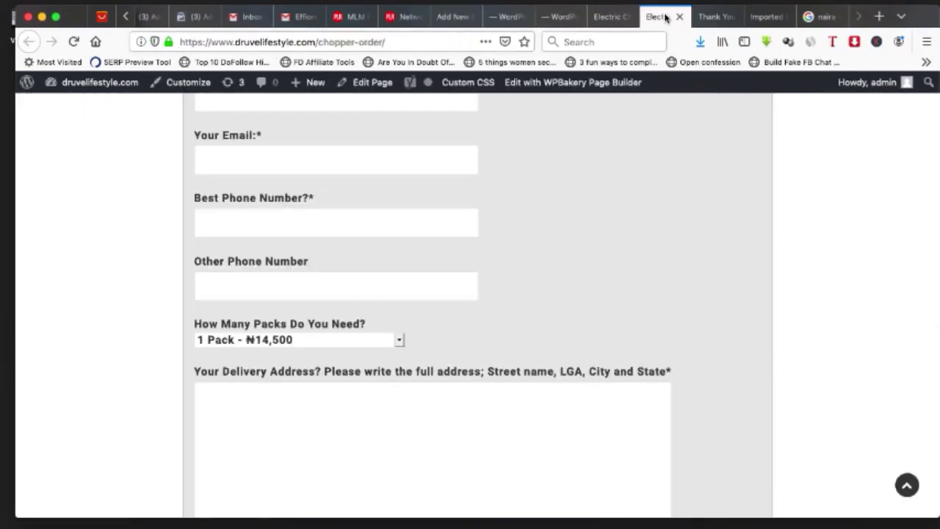
# Step: Review the payment question, keep Cash as the method, and tick Yes, I will be available
pyautogui.scroll(-5, 360, 269)
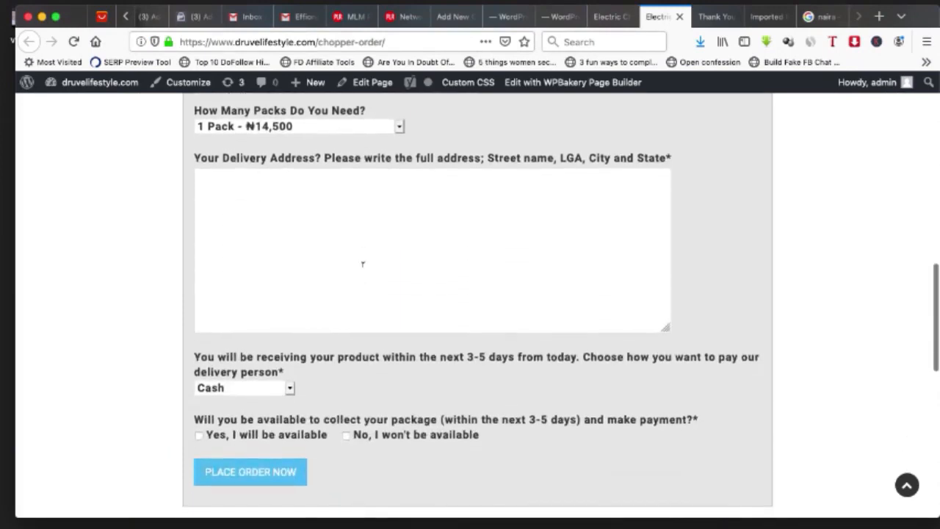
pyautogui.moveTo(195, 355); pyautogui.dragTo(283, 367)
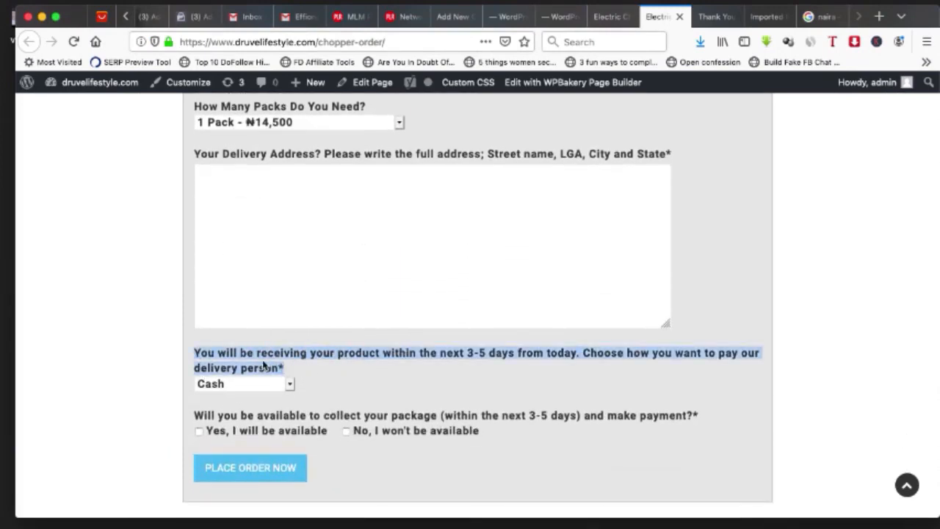
pyautogui.click(543, 350)
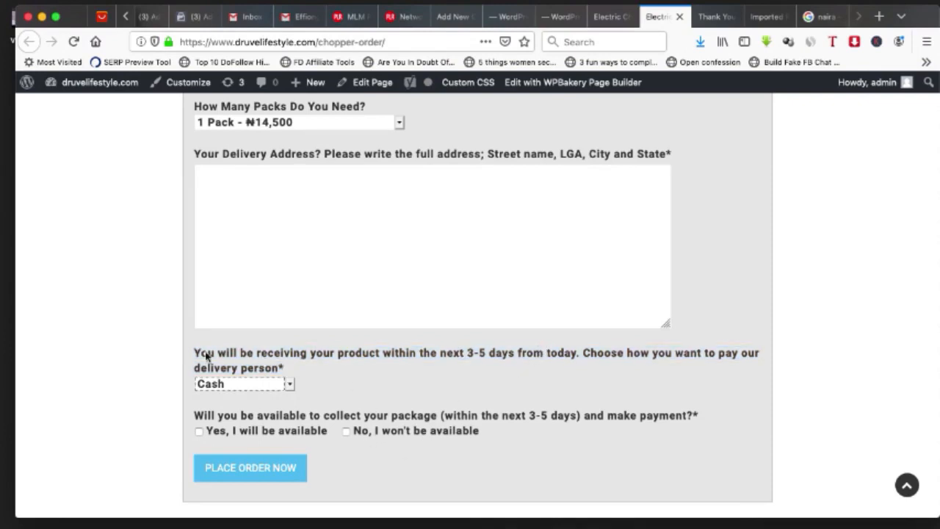
pyautogui.moveTo(197, 354); pyautogui.dragTo(292, 366)
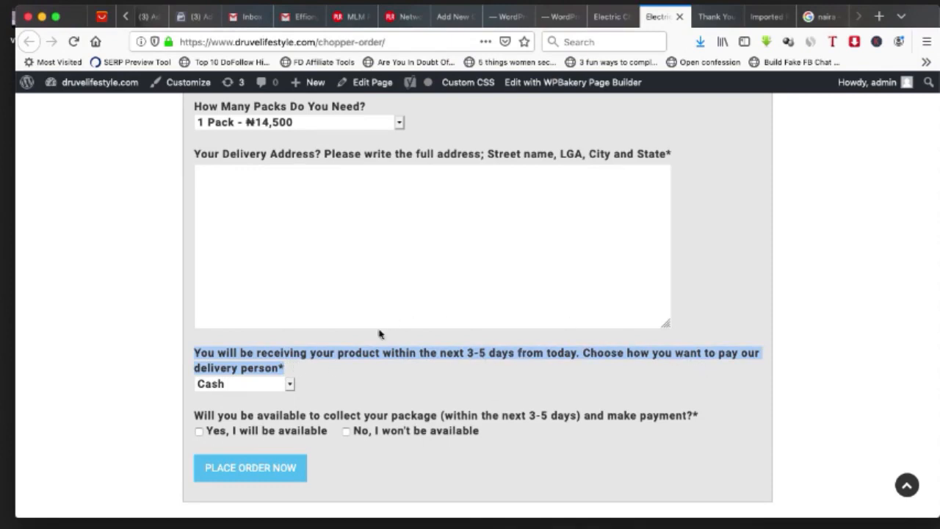
pyautogui.click(247, 385)
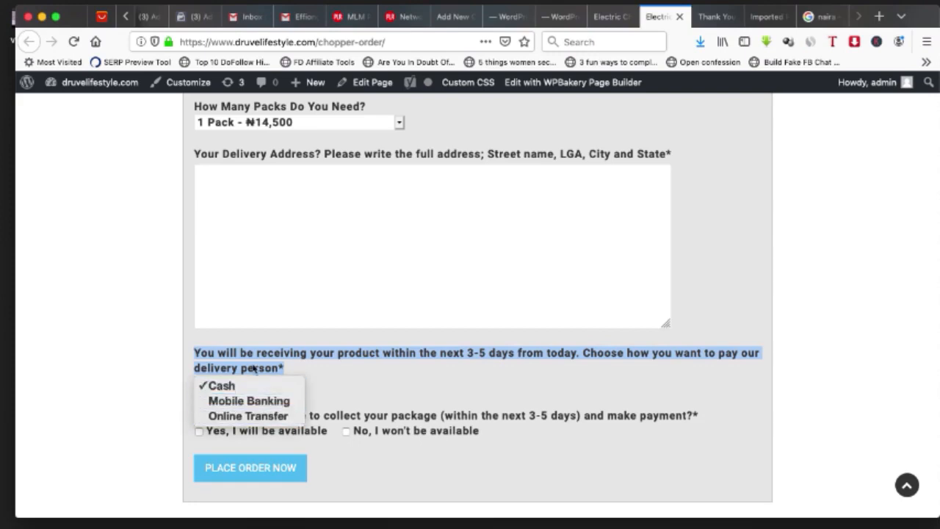
pyautogui.click(359, 361)
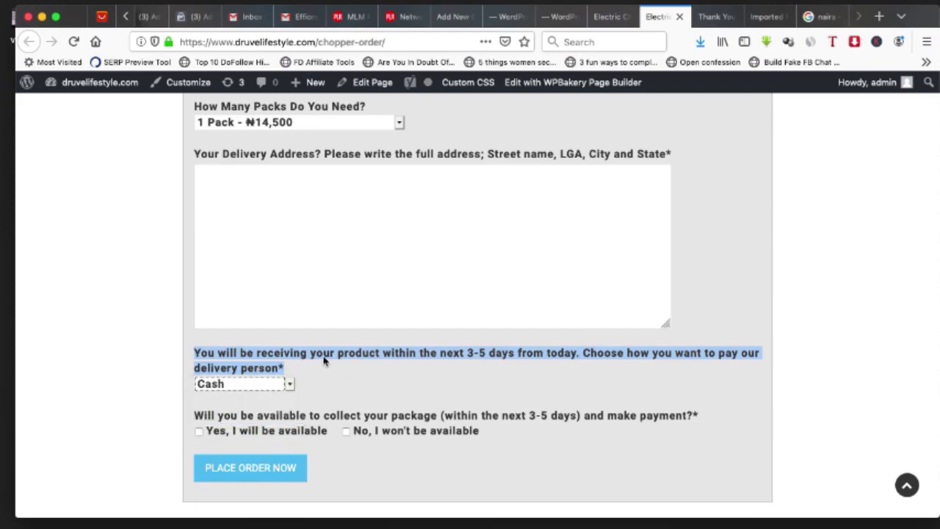
pyautogui.click(301, 374)
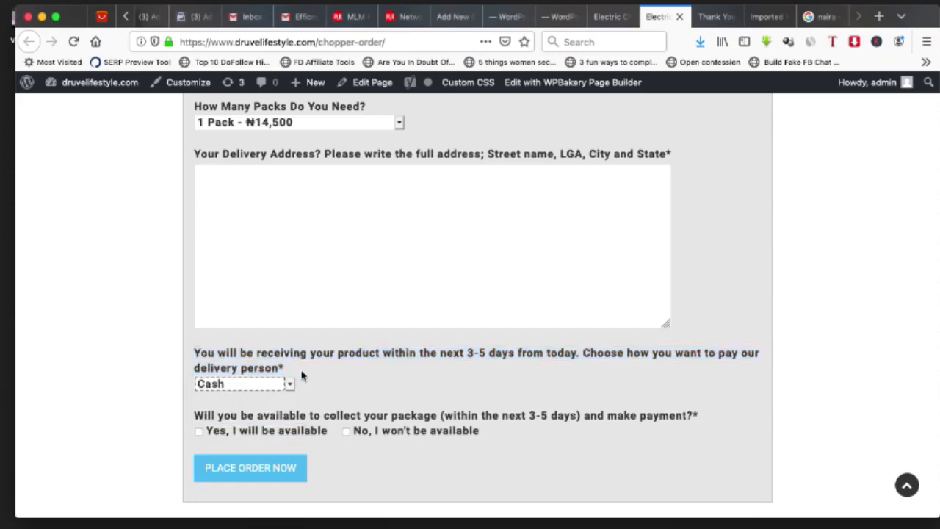
pyautogui.scroll(-3, 242, 338)
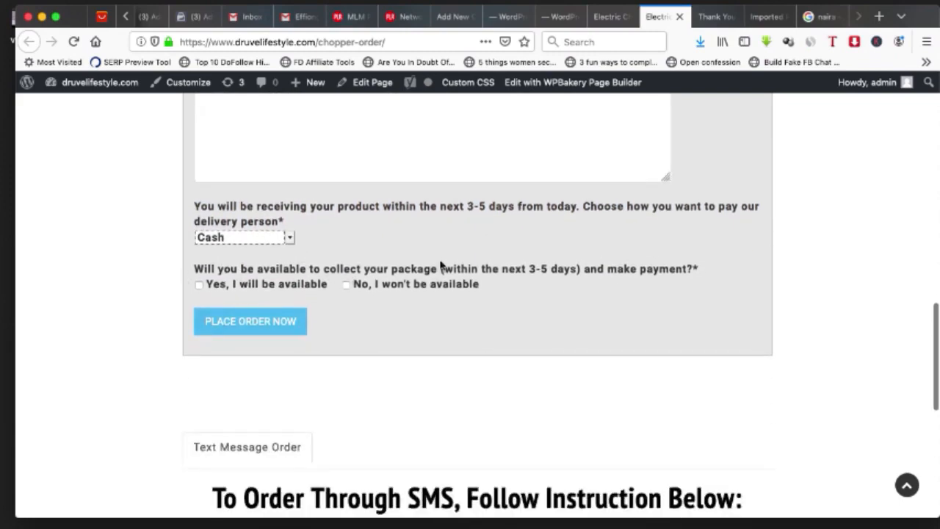
pyautogui.click(199, 284)
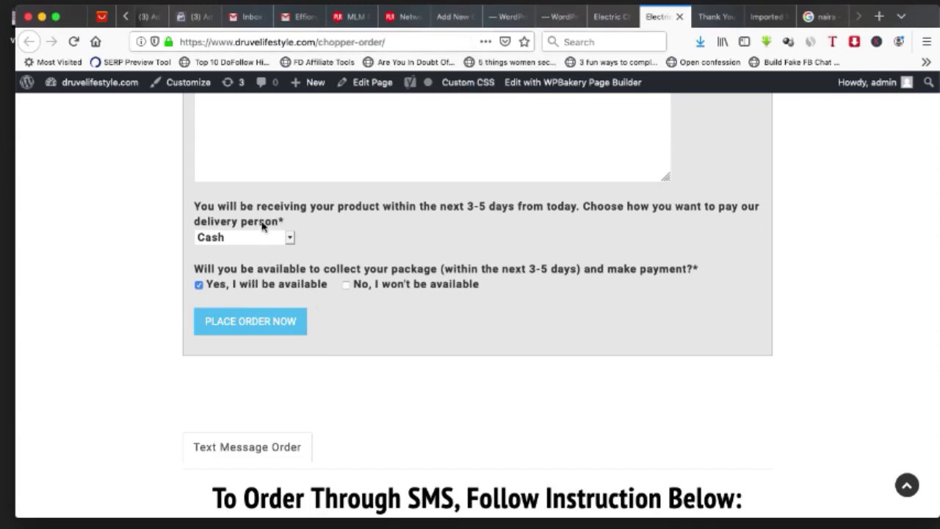
# Step: Compare the contact form template with the live chopper-order form
pyautogui.click(451, 17)
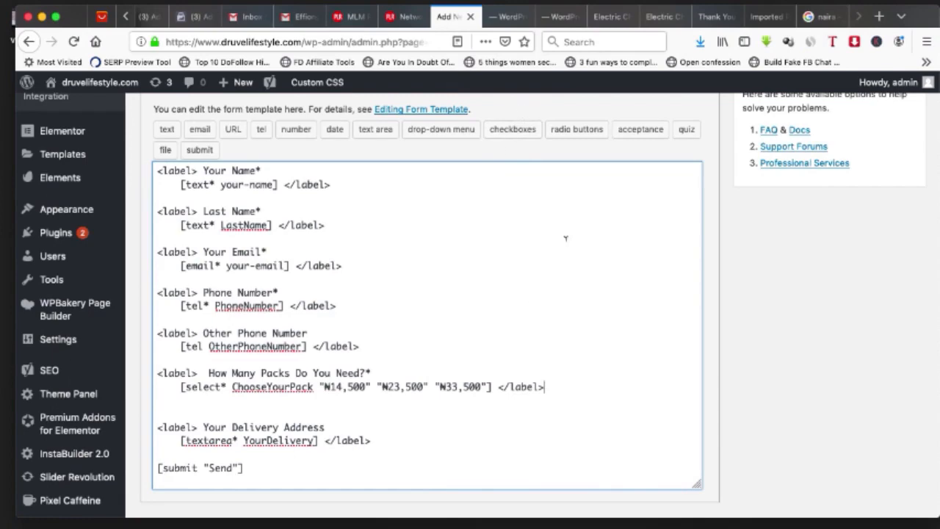
pyautogui.click(607, 16)
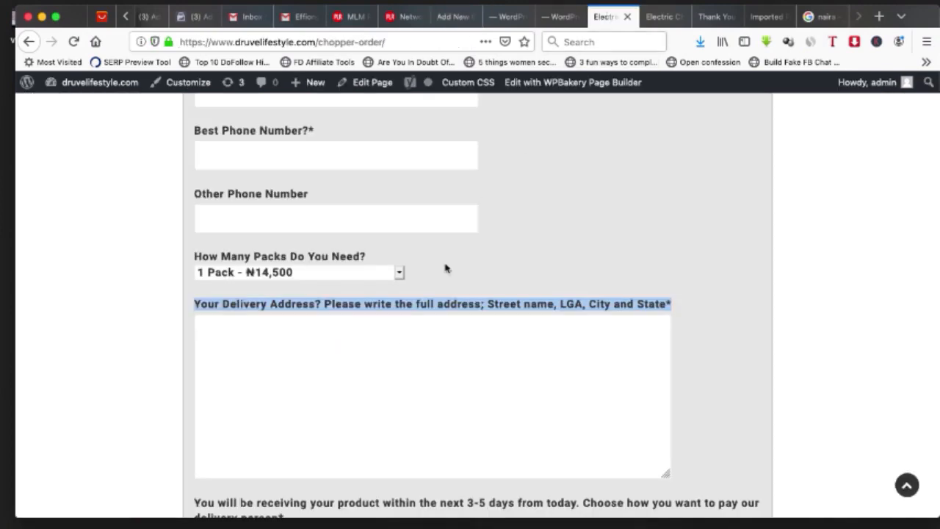
pyautogui.scroll(-3, 399, 339)
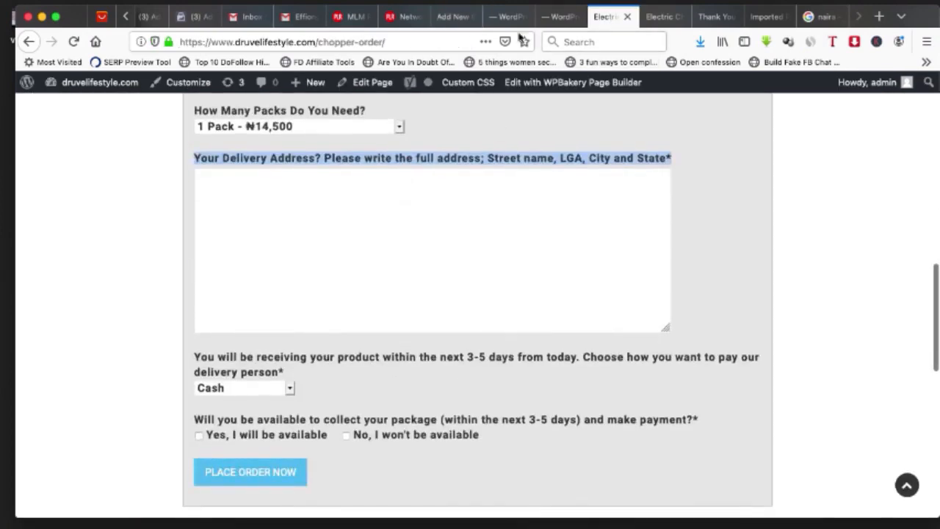
pyautogui.click(453, 17)
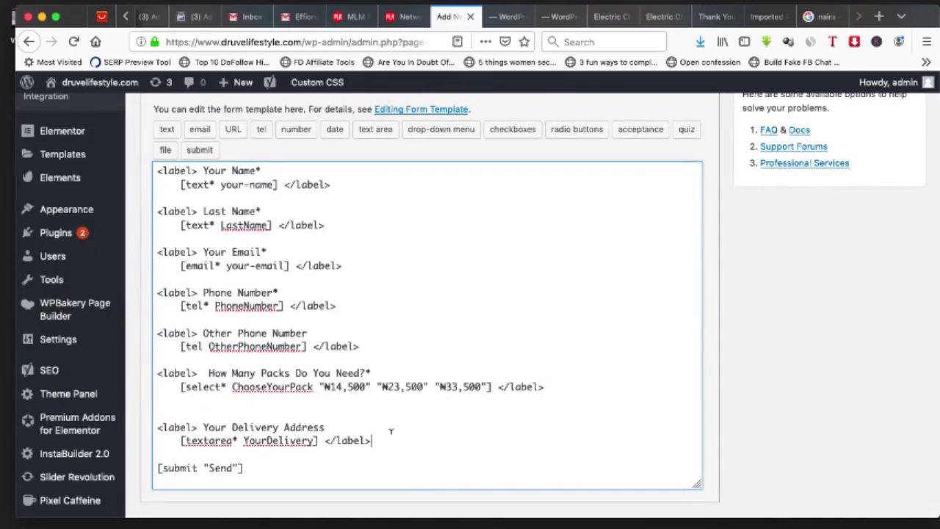
# Step: Open blank lines above [submit "Send"] and select the Delivery Address label and field lines
pyautogui.press('Return')
pyautogui.press('Return')
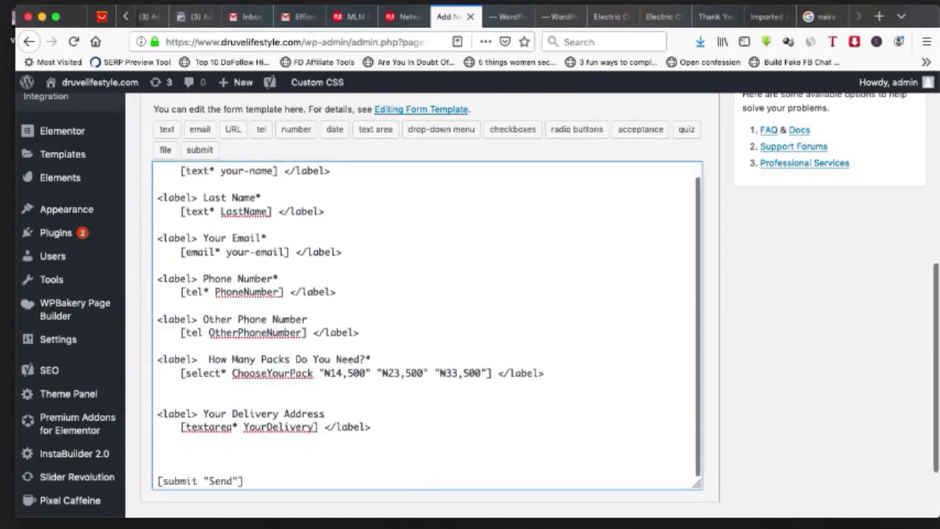
pyautogui.write('Your Delivery Address? Please write the full address; Street name, LGA, City and State*')
pyautogui.press('super+z')
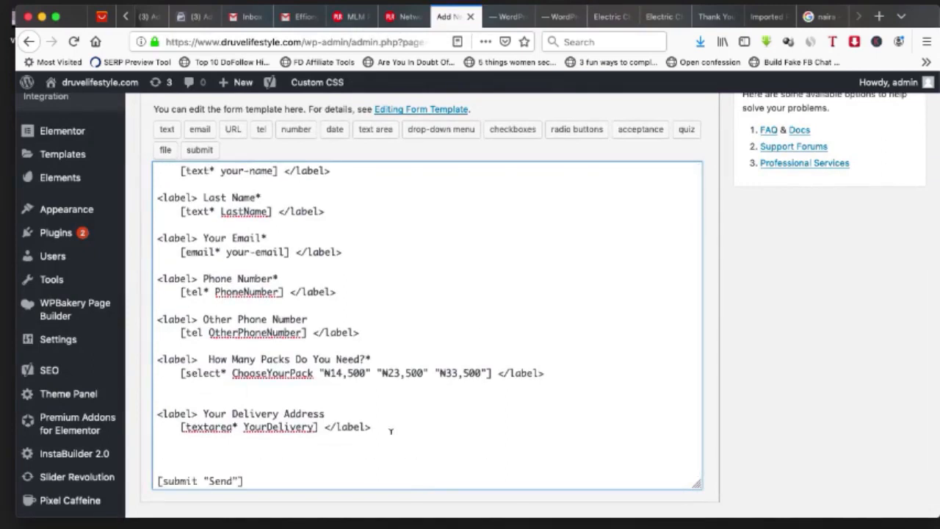
pyautogui.moveTo(380, 426); pyautogui.dragTo(150, 399)
pyautogui.press('super+c')
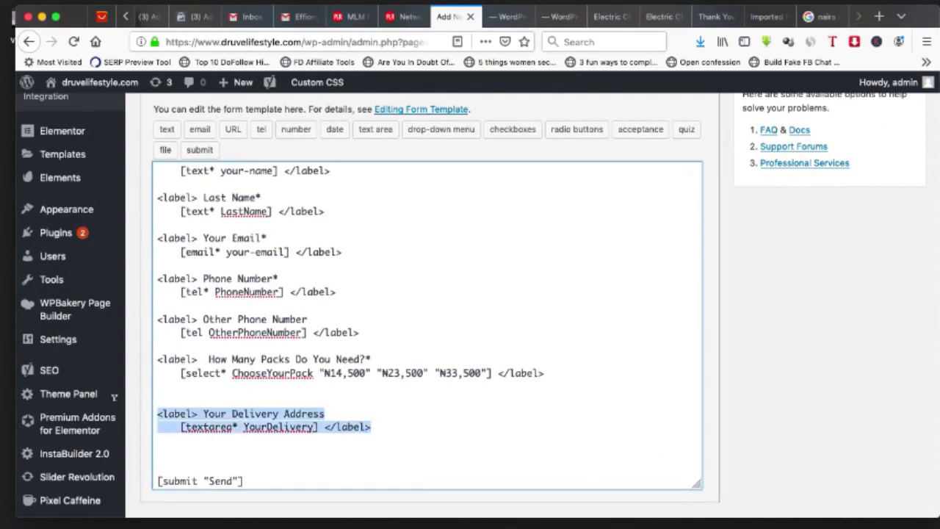
# Step: Paste a copy of the delivery address field and relabel it with the live form's availability question
pyautogui.click(366, 441)
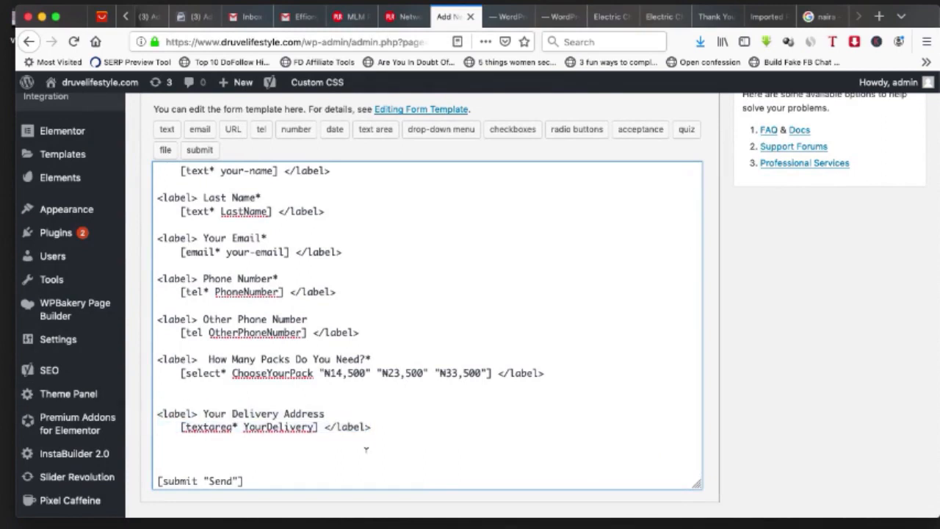
pyautogui.press('super+v')
pyautogui.scroll(-2, 356, 440)
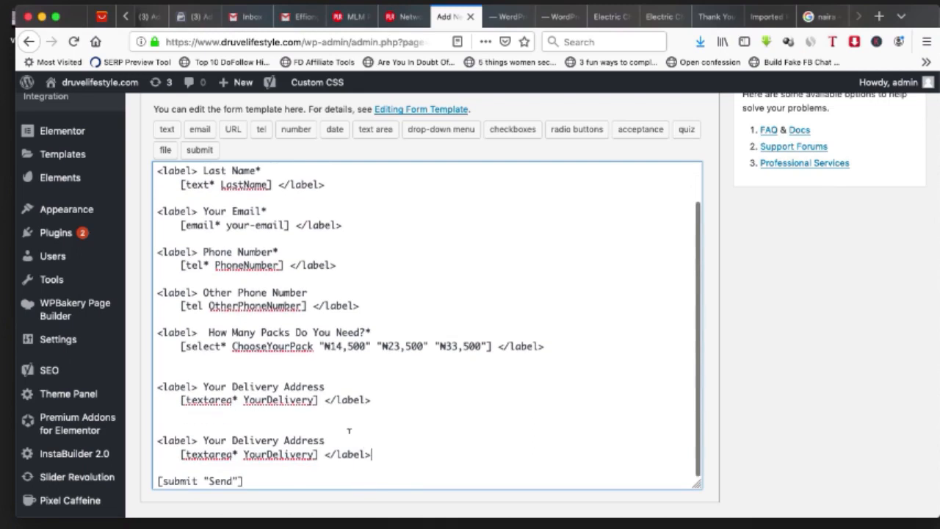
pyautogui.moveTo(324, 440); pyautogui.dragTo(198, 437)
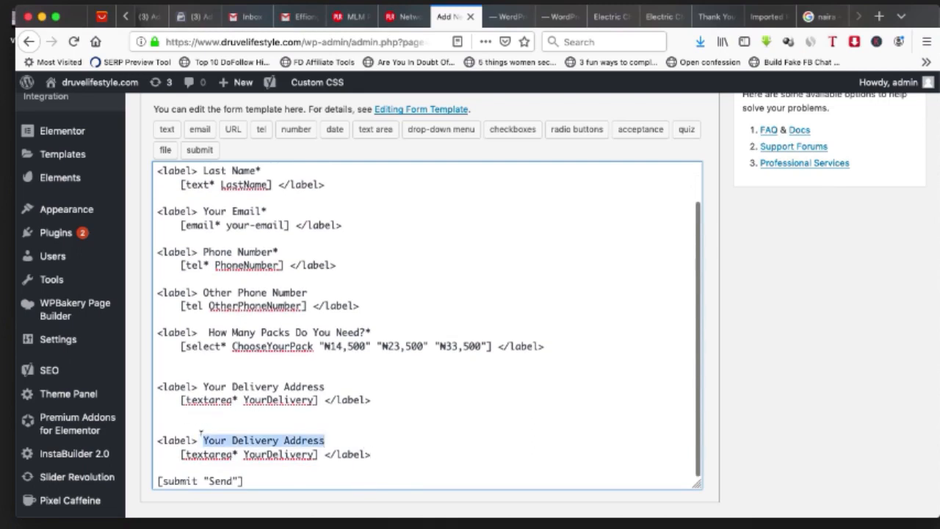
pyautogui.click(607, 18)
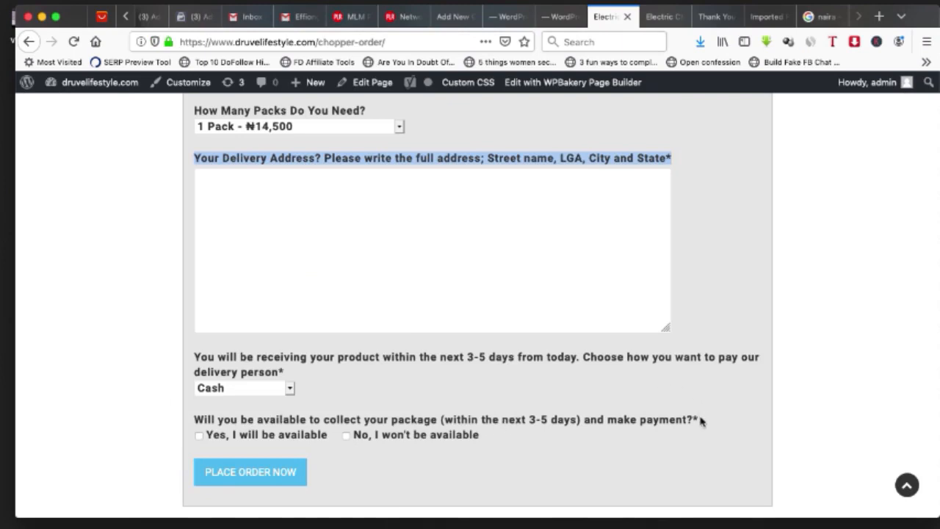
pyautogui.moveTo(700, 421); pyautogui.dragTo(216, 411)
pyautogui.press('super+c')
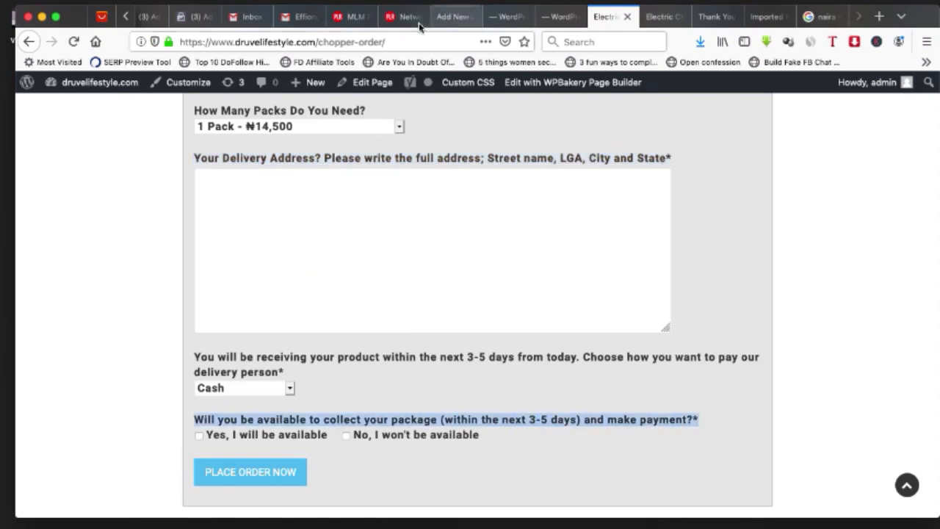
pyautogui.click(452, 18)
pyautogui.press('super+v')
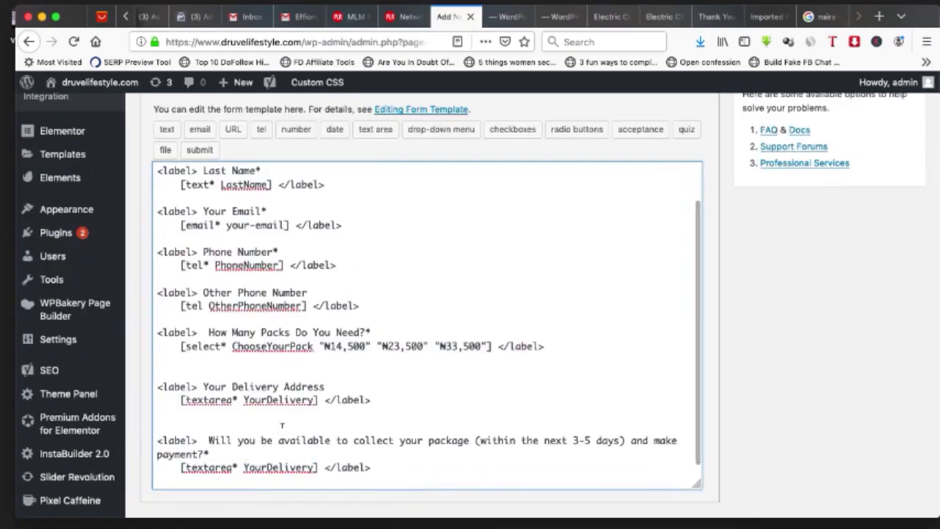
# Step: Delete the leftover [textarea* YourDelivery] tag under the availability question
pyautogui.moveTo(319, 467); pyautogui.dragTo(181, 468)
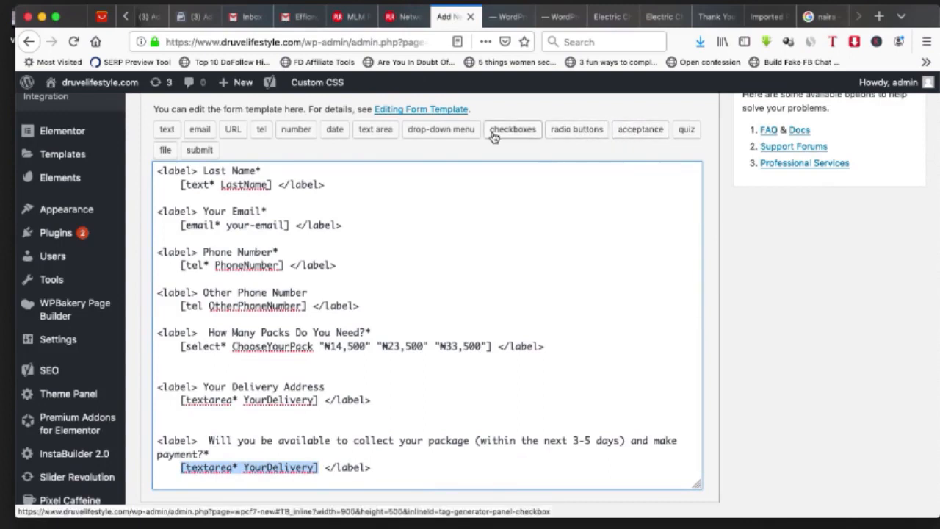
pyautogui.click(632, 130)
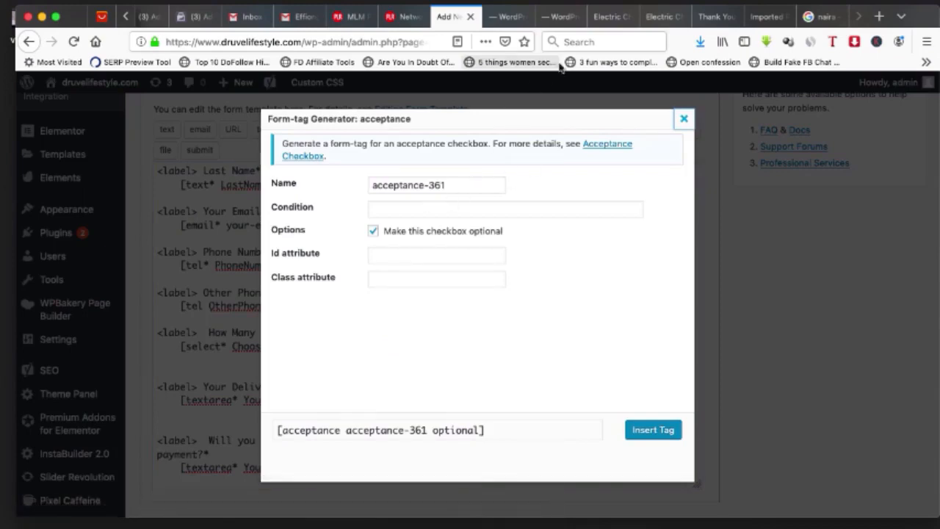
pyautogui.click(609, 16)
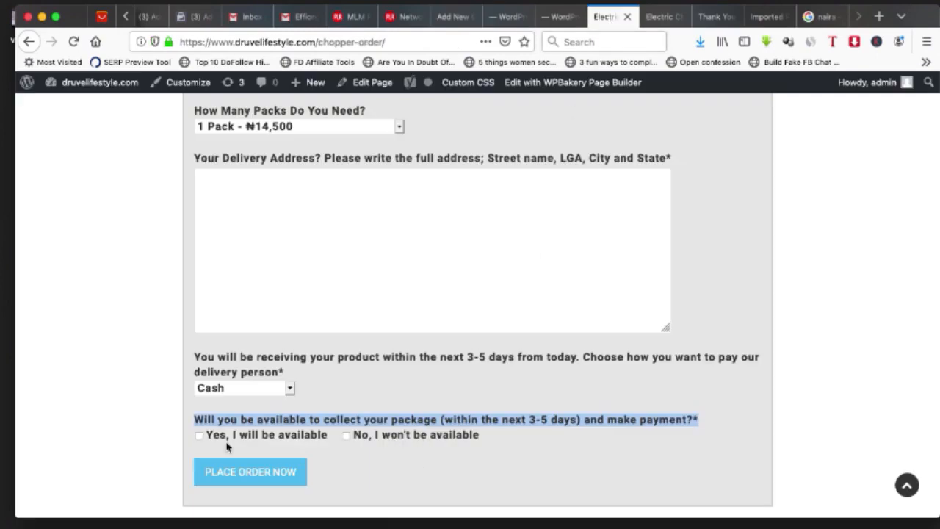
pyautogui.click(449, 22)
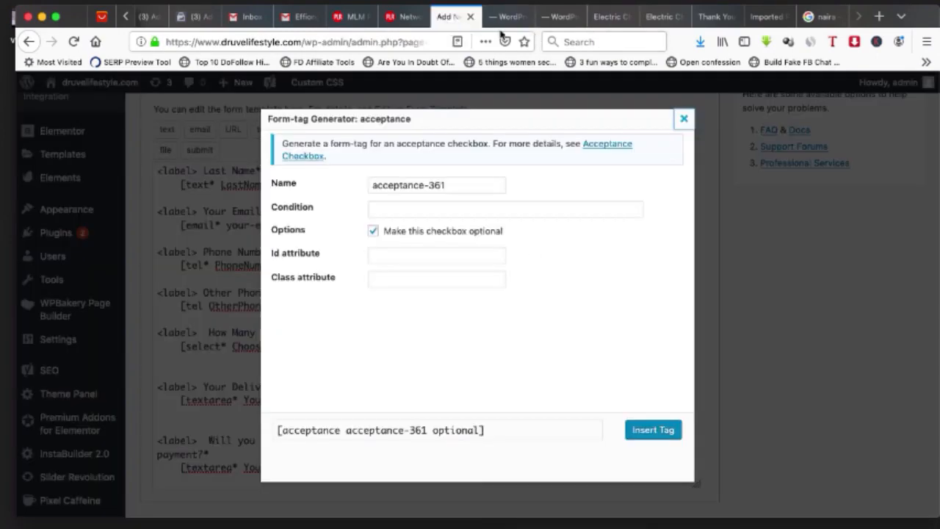
pyautogui.click(682, 121)
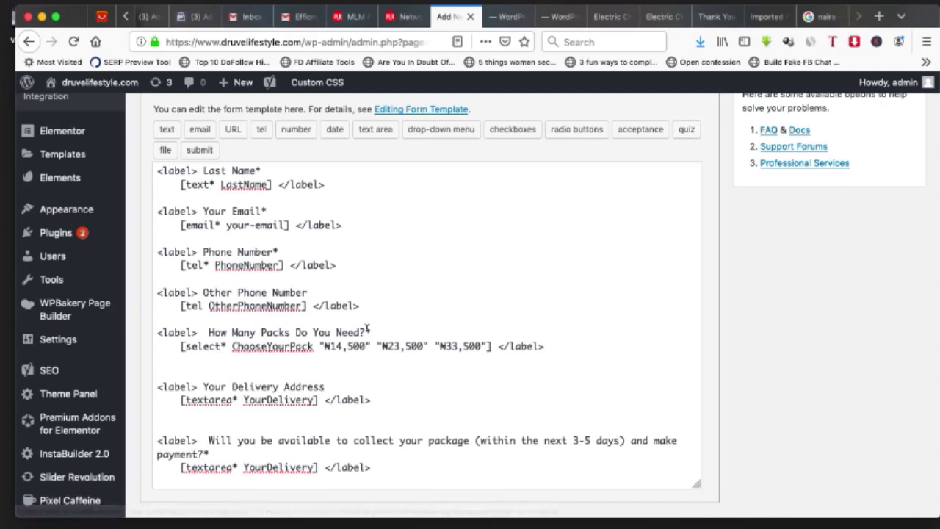
pyautogui.moveTo(318, 463); pyautogui.dragTo(181, 467)
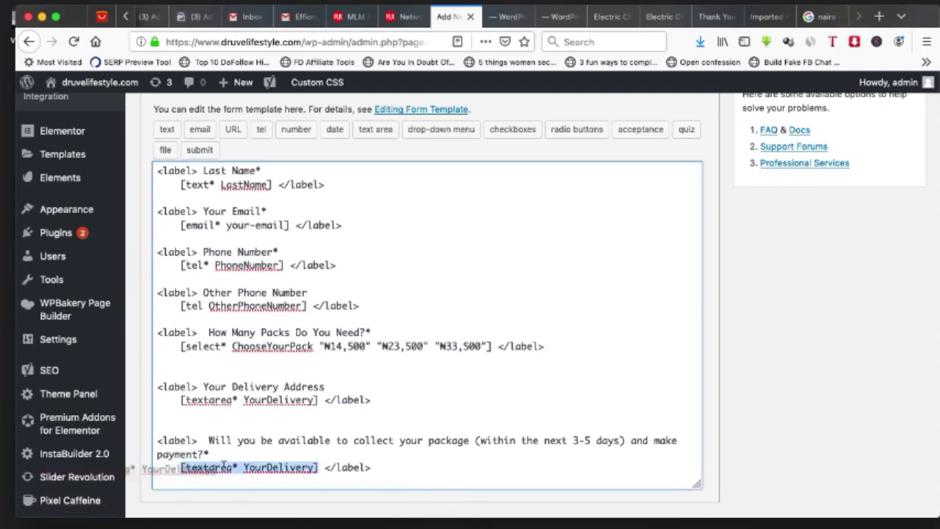
pyautogui.press('BackSpace')
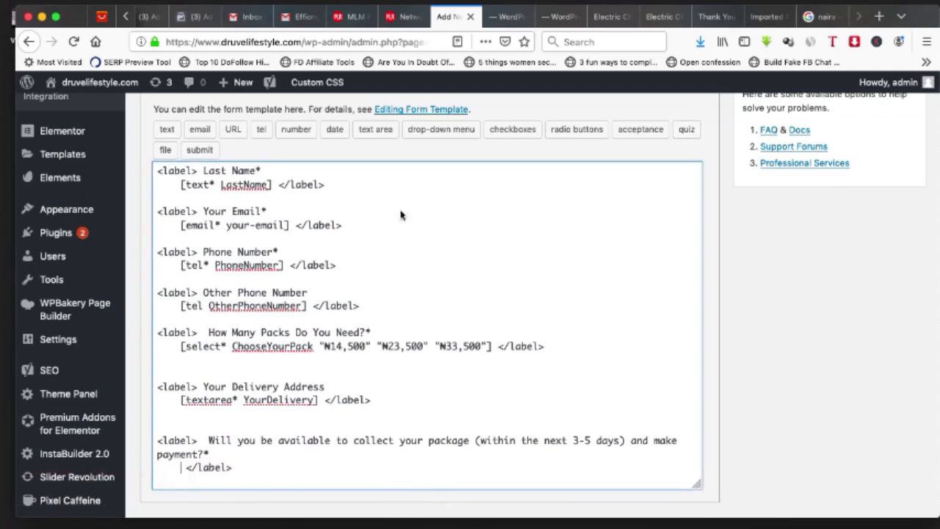
# Step: Start a required checkboxes field named Acceptance
pyautogui.click(502, 130)
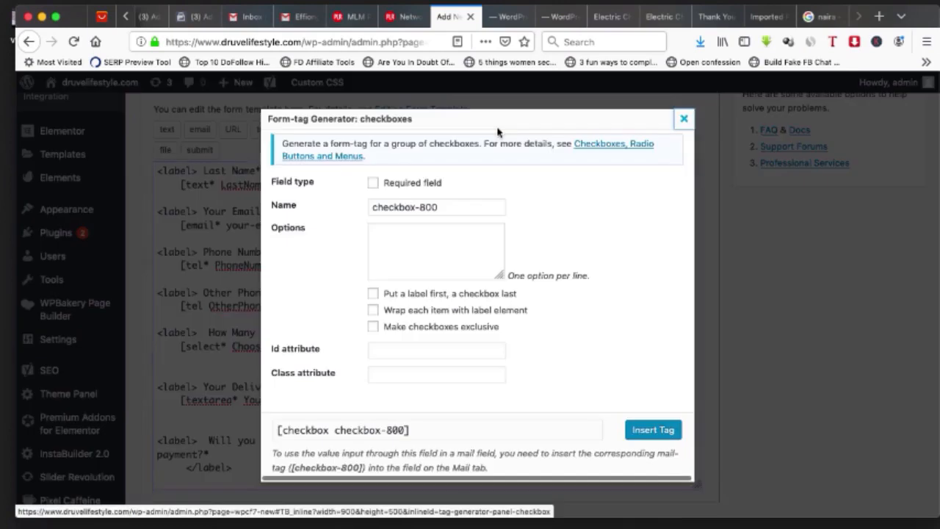
pyautogui.click(374, 183)
pyautogui.tripleClick(402, 206)
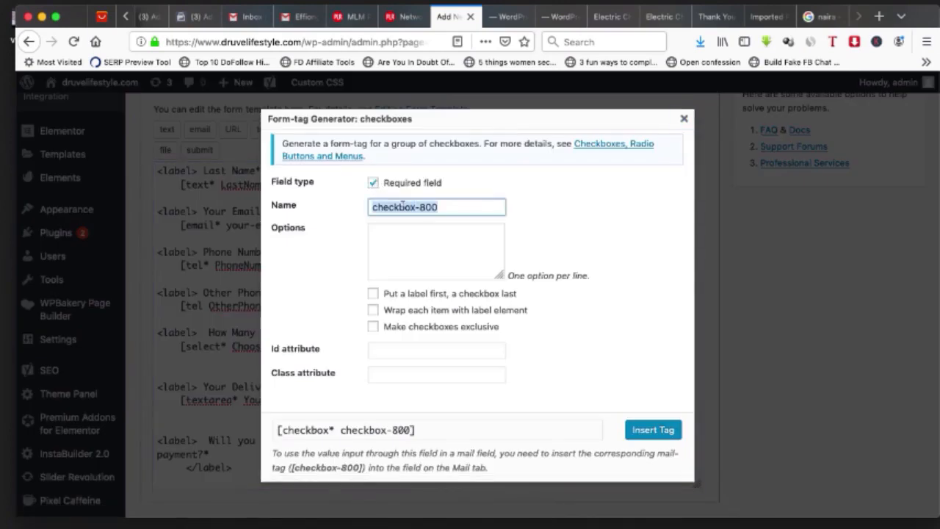
pyautogui.write('Acceptance')
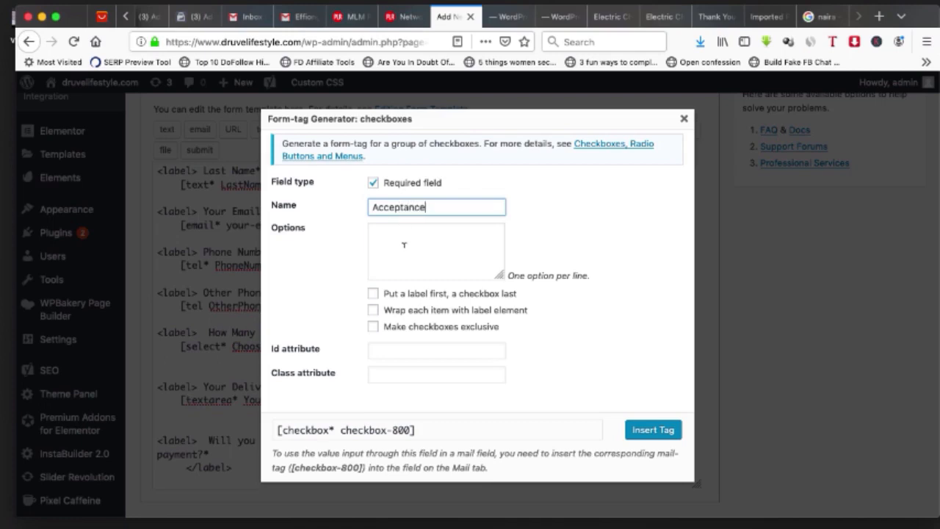
pyautogui.click(404, 245)
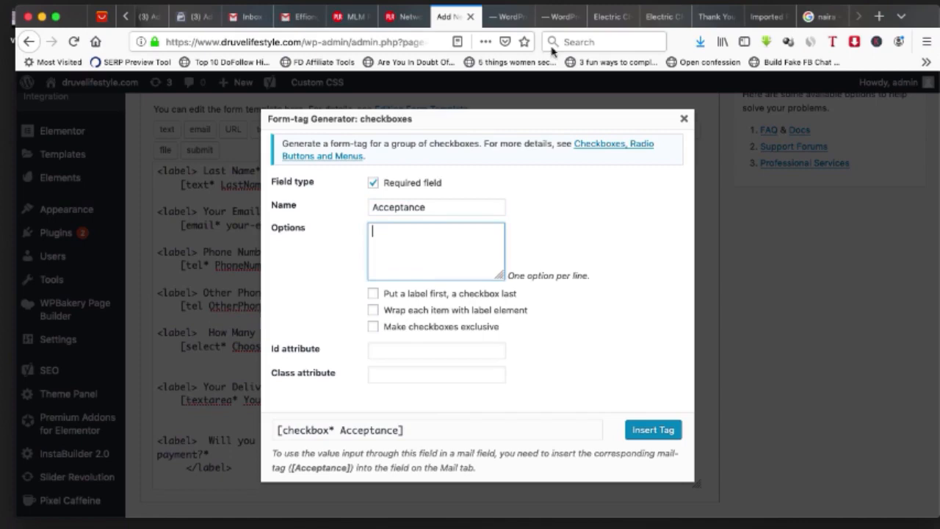
# Step: Give the checkbox 'Yes, I will be available' and 'No, I won't be available' options and insert it
pyautogui.click(606, 16)
pyautogui.moveTo(324, 436); pyautogui.dragTo(209, 436)
pyautogui.press('super+c')
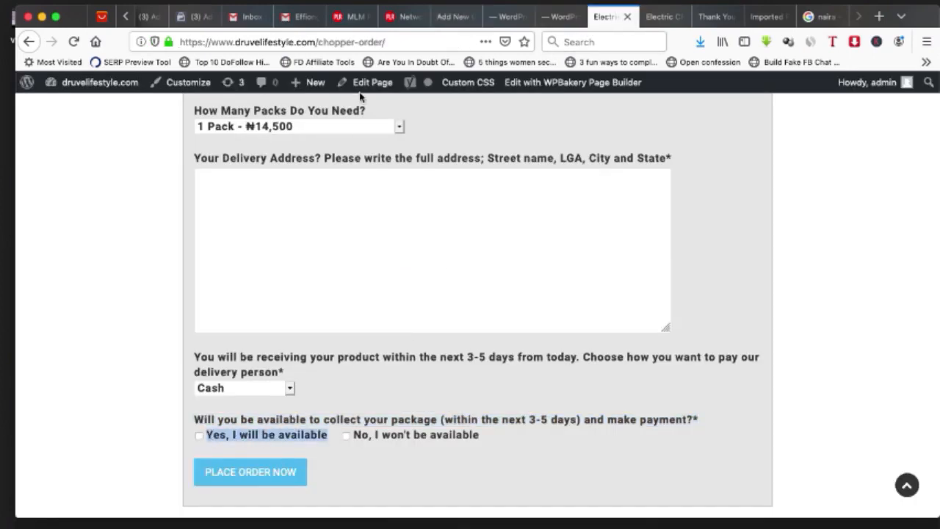
pyautogui.click(447, 20)
pyautogui.press('super+v')
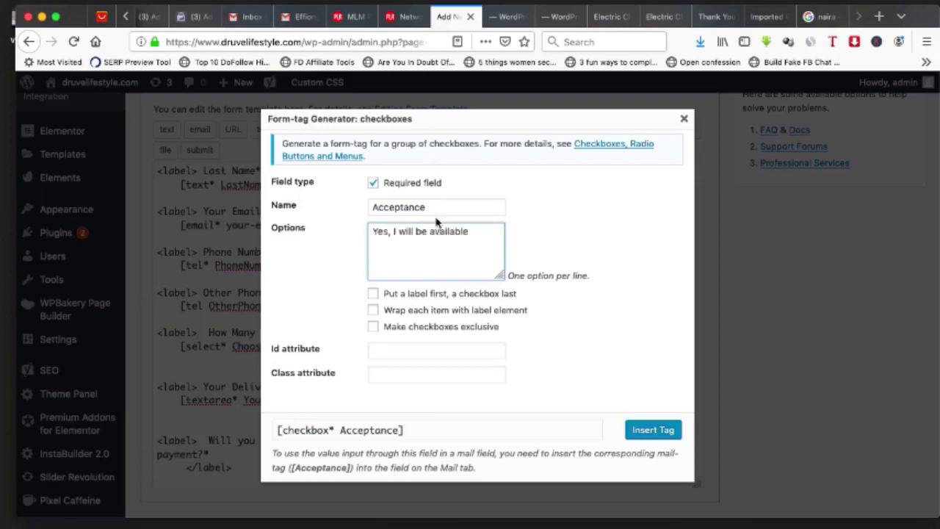
pyautogui.click(619, 17)
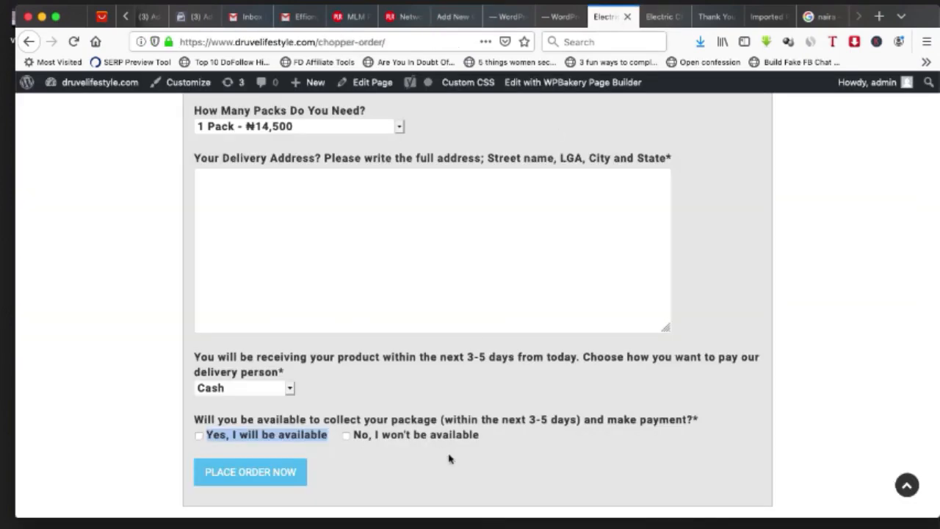
pyautogui.moveTo(478, 438); pyautogui.dragTo(354, 439)
pyautogui.press('super+c')
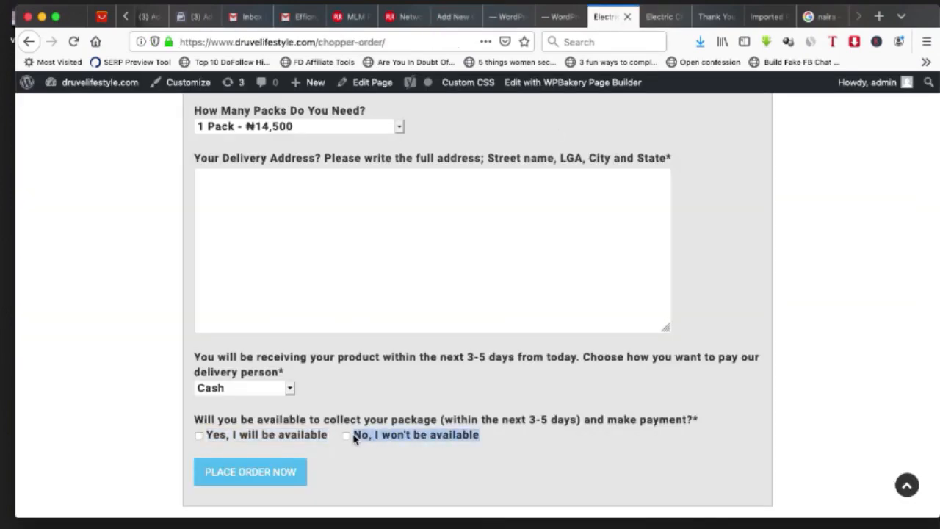
pyautogui.click(449, 16)
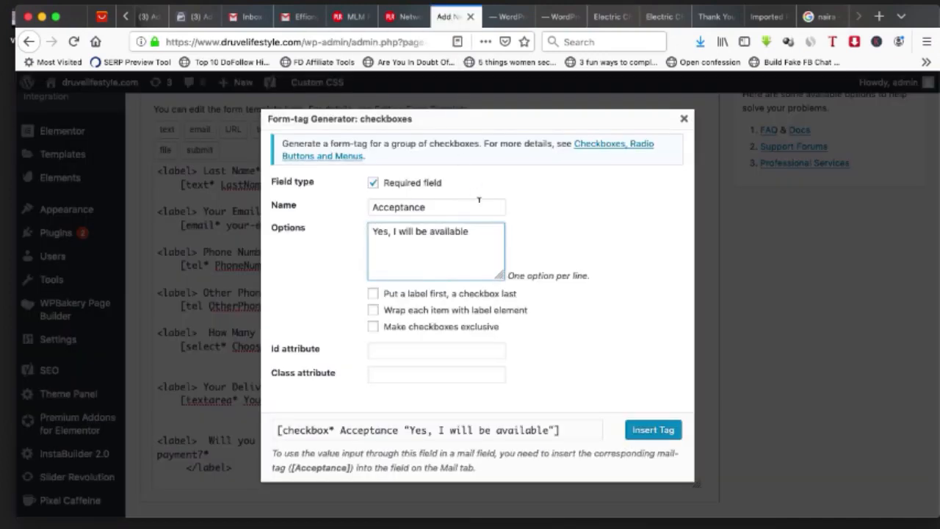
pyautogui.press('super+v')
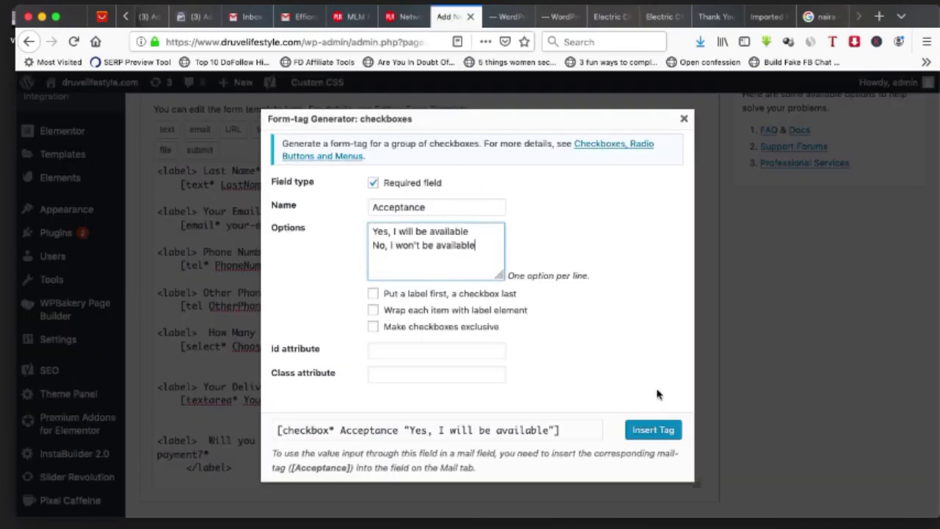
pyautogui.click(653, 430)
pyautogui.scroll(-5, 515, 422)
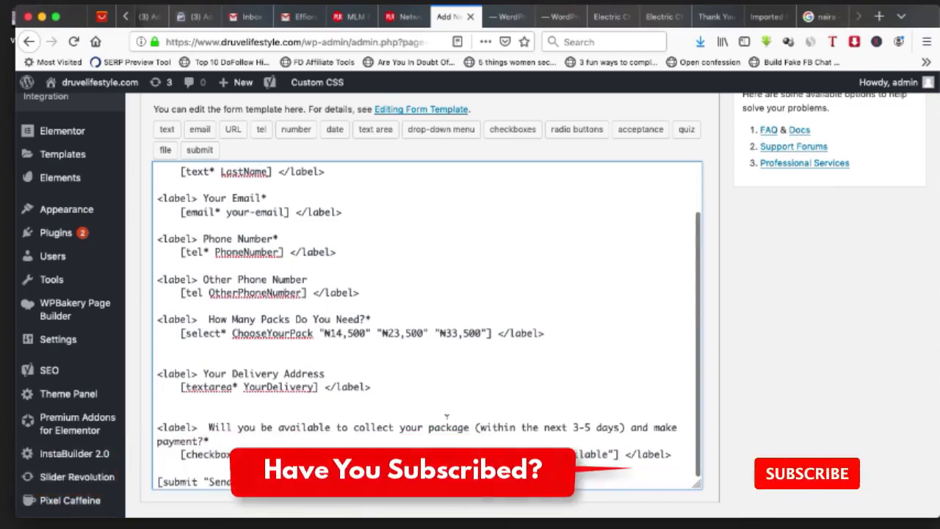
# Step: Title the new contact form 'Sample Form' and save it to generate its shortcode
pyautogui.scroll(10, 310, 399)
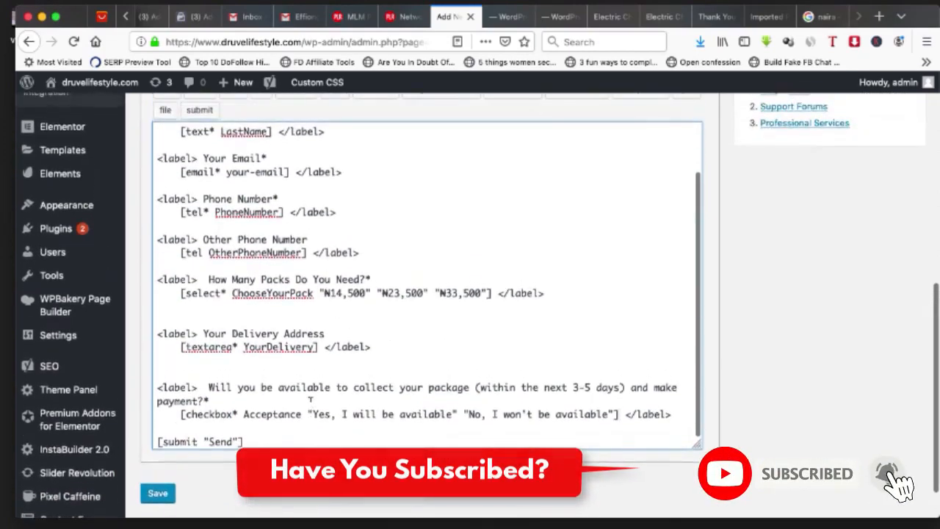
pyautogui.scroll(5, 300, 350)
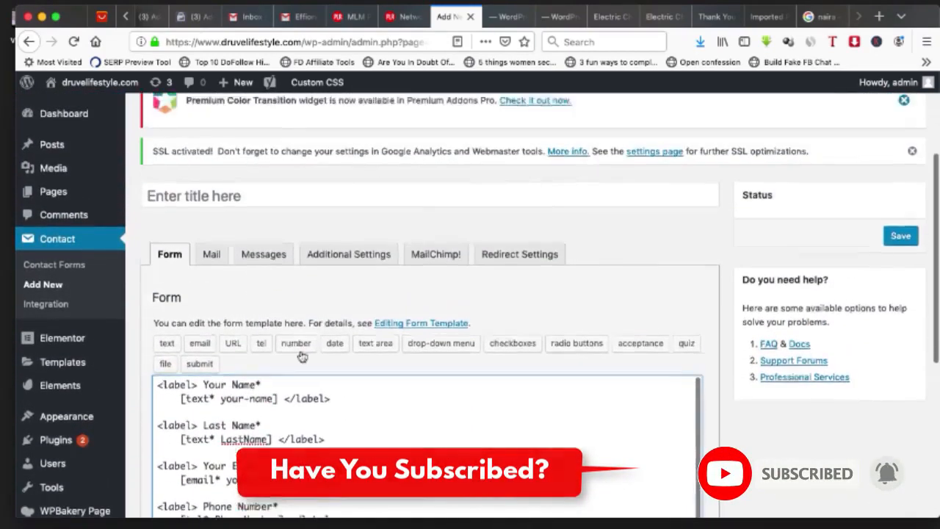
pyautogui.click(249, 241)
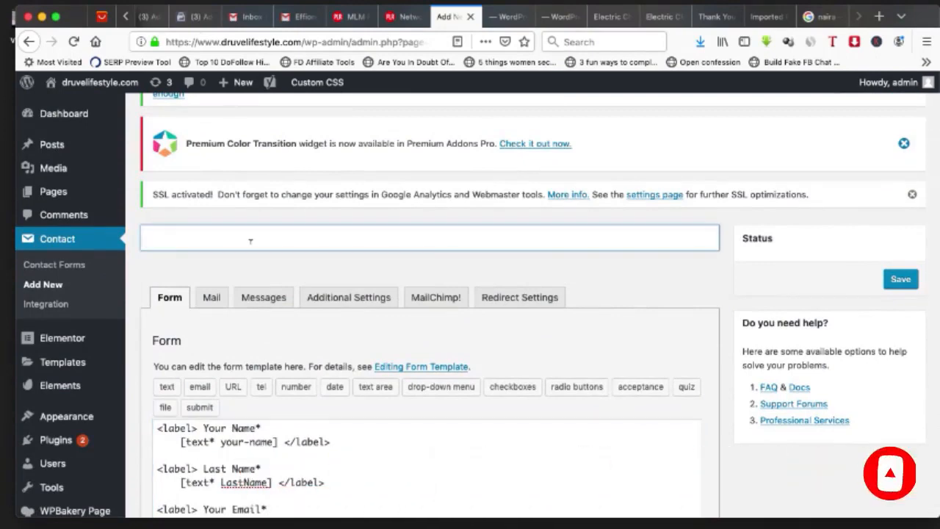
pyautogui.write('Sampl')
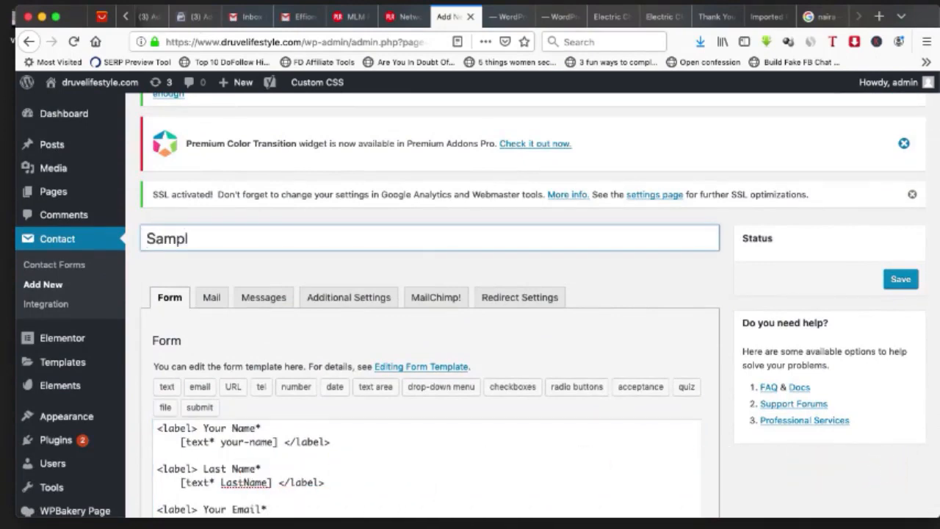
pyautogui.write('e Fo')
pyautogui.press('XF86AudioRaiseVolume')
pyautogui.write('t')
pyautogui.press('BackSpace')
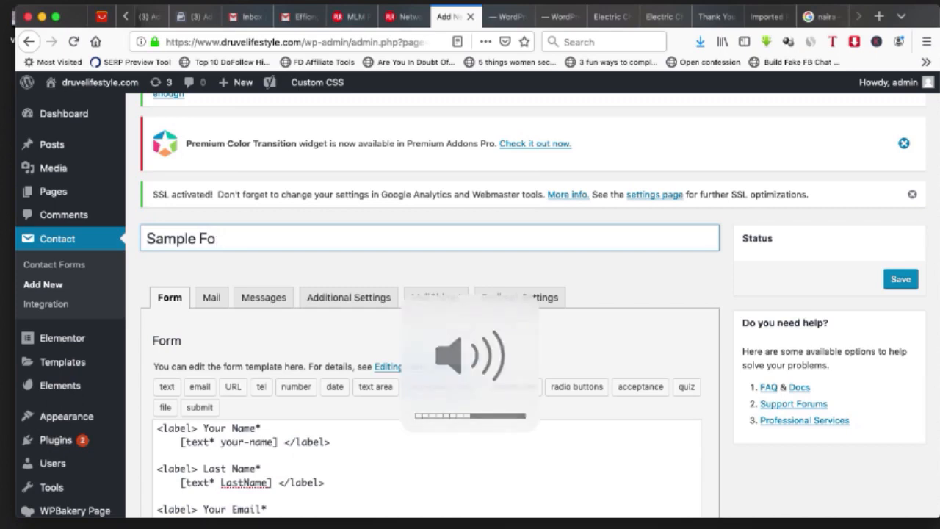
pyautogui.write('rem')
pyautogui.press('BackSpace')
pyautogui.press('BackSpace')
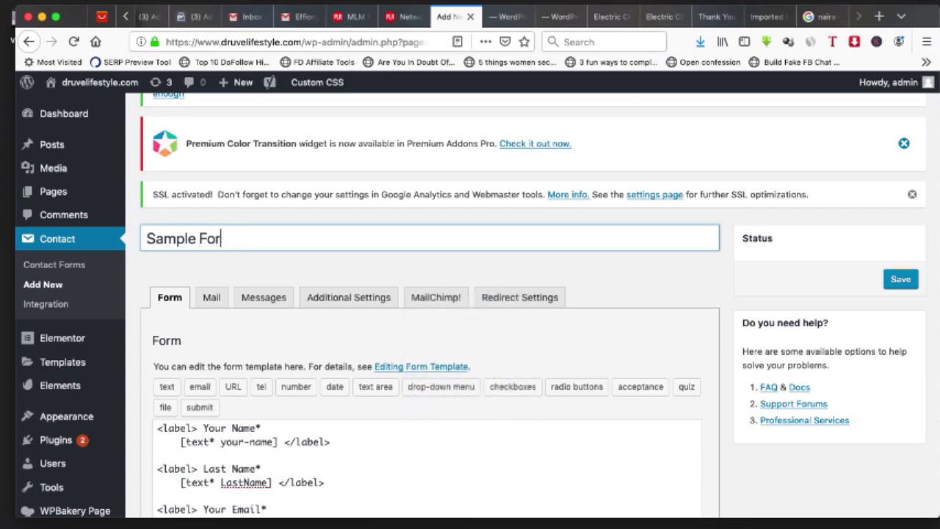
pyautogui.write('m')
pyautogui.click(900, 279)
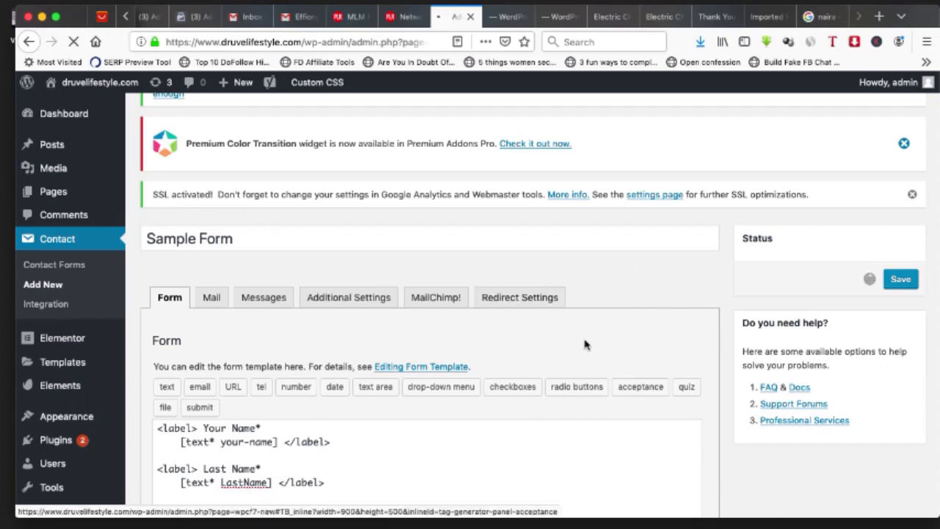
pyautogui.scroll(-5, 537, 359)
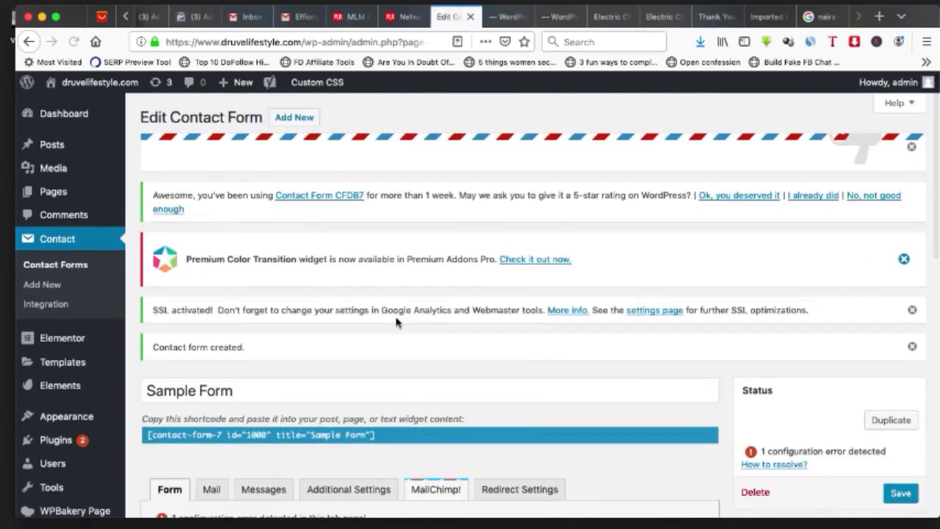
pyautogui.scroll(-4, 397, 321)
# Step: Delete the availability checkbox question from Sample Form's template and re-save
pyautogui.scroll(-6, 320, 250)
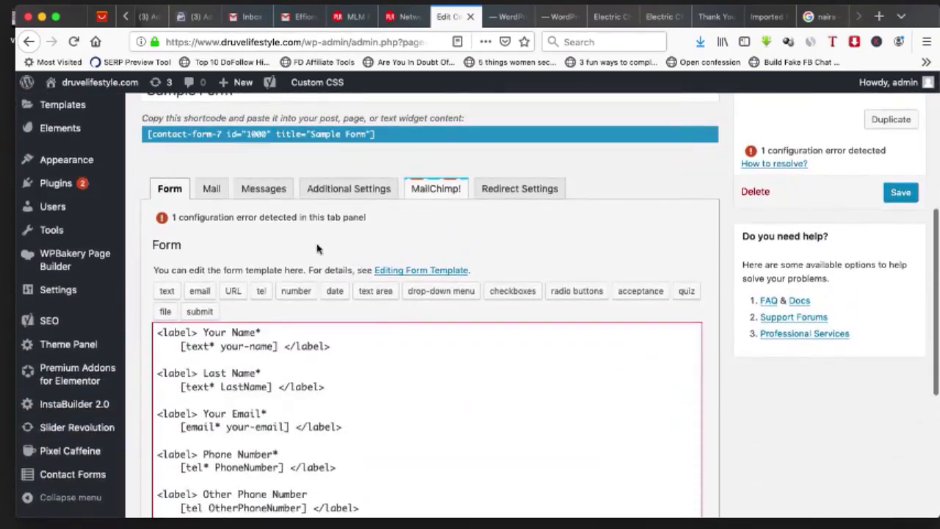
pyautogui.scroll(-1, 279, 264)
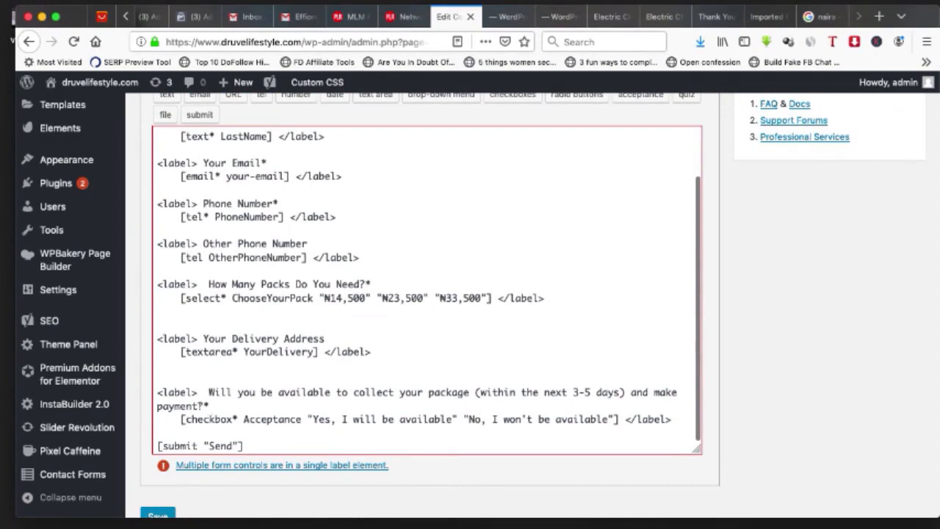
pyautogui.moveTo(157, 391); pyautogui.dragTo(634, 432)
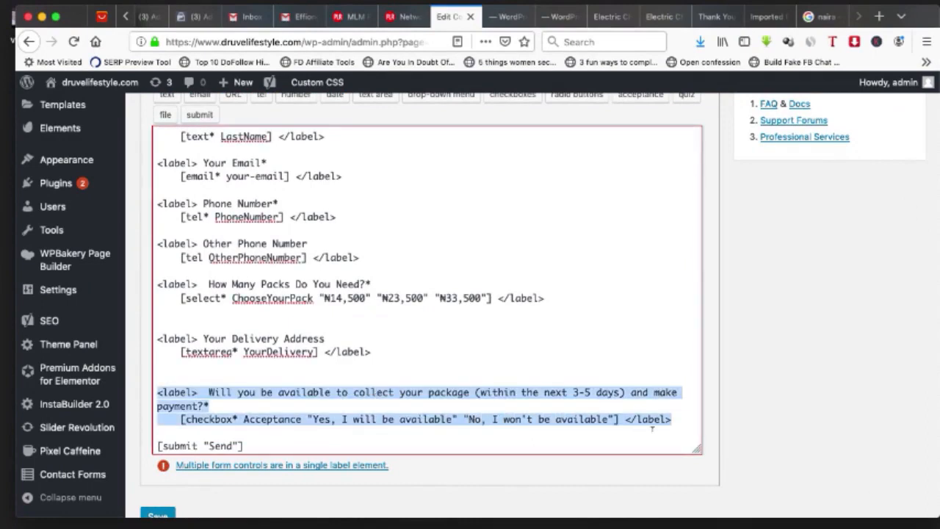
pyautogui.press('BackSpace')
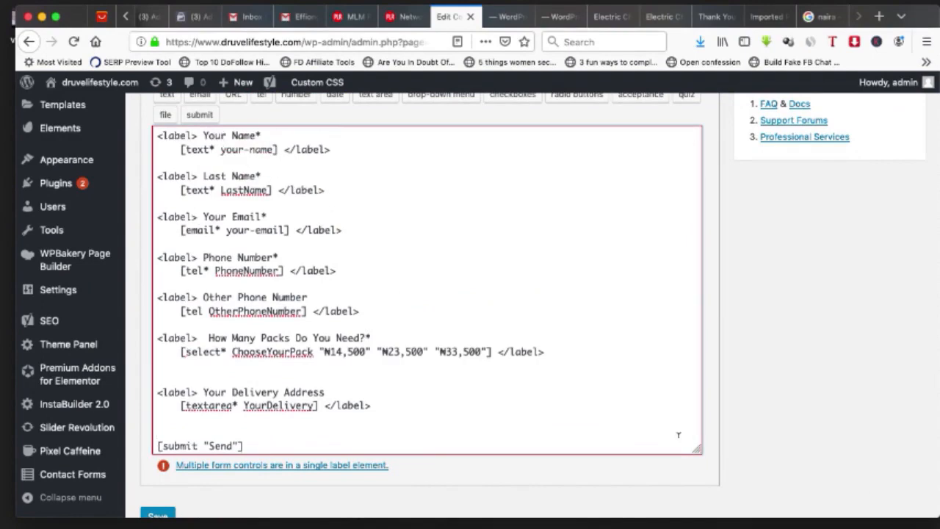
pyautogui.scroll(3, 241, 285)
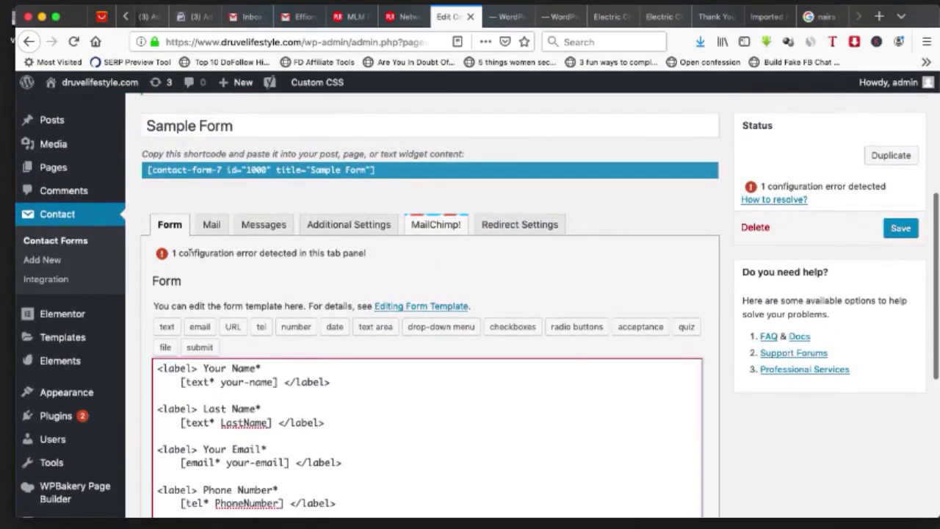
pyautogui.scroll(-4, 324, 352)
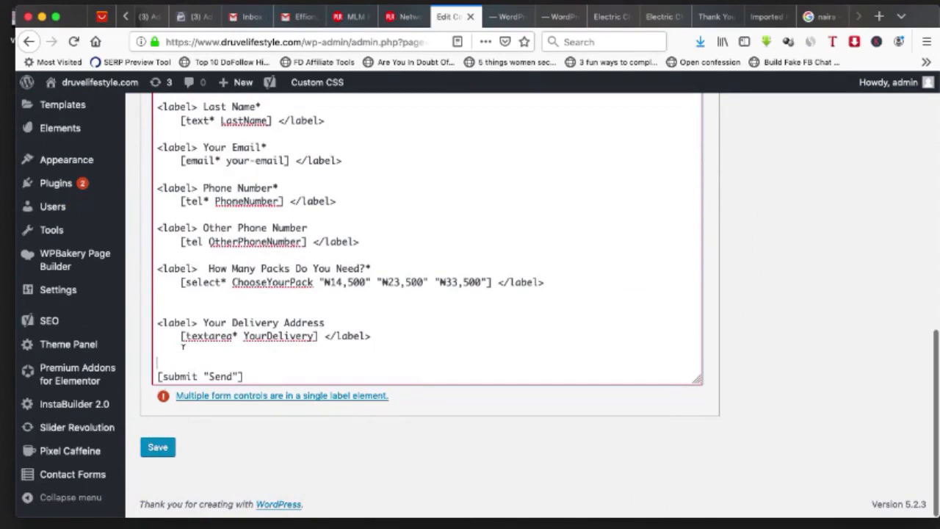
pyautogui.scroll(2, 183, 346)
pyautogui.scroll(-2, 183, 346)
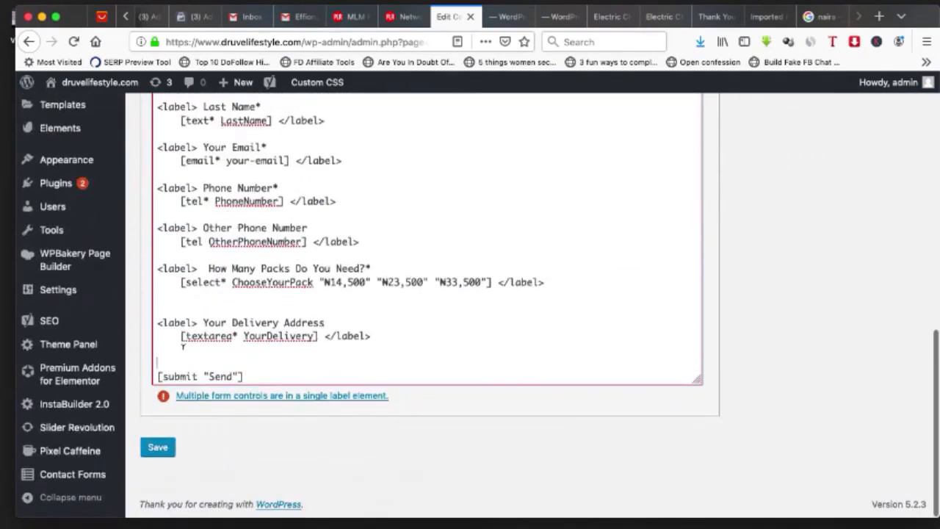
pyautogui.click(158, 449)
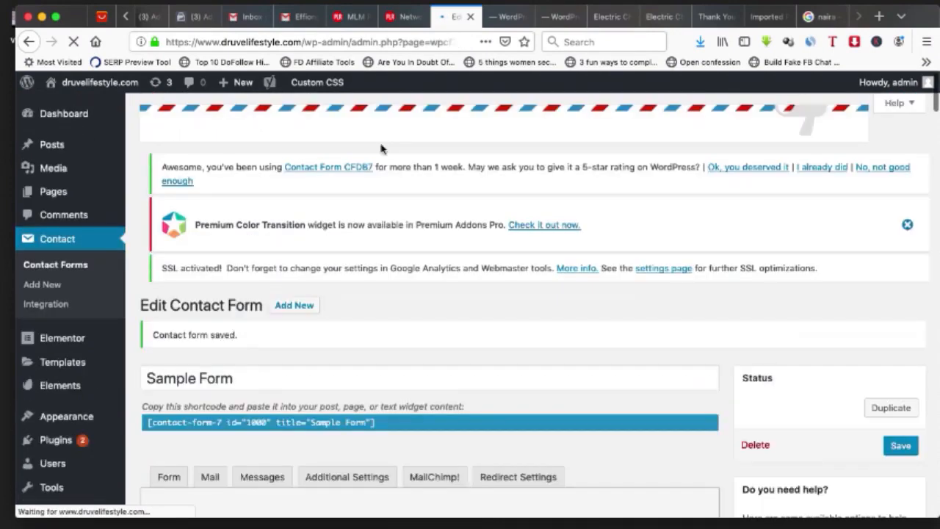
pyautogui.scroll(-8, 406, 311)
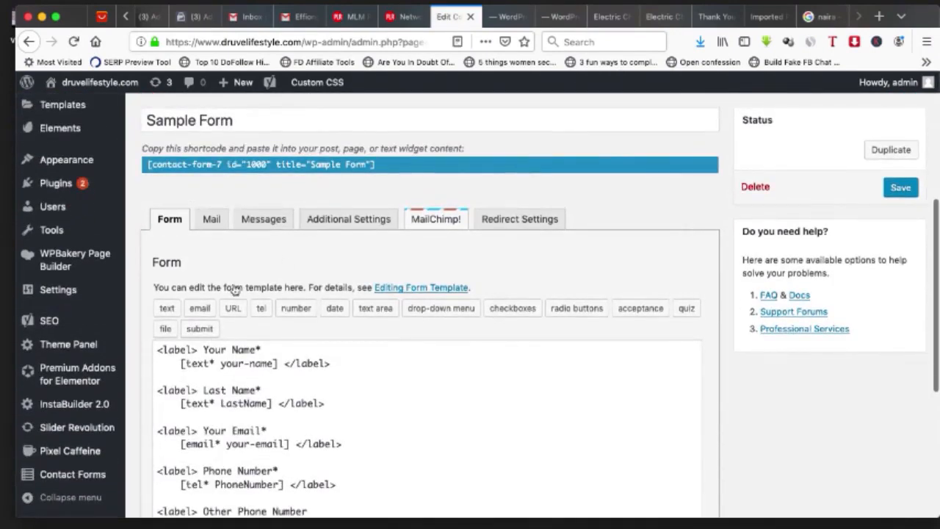
pyautogui.scroll(-1, 340, 262)
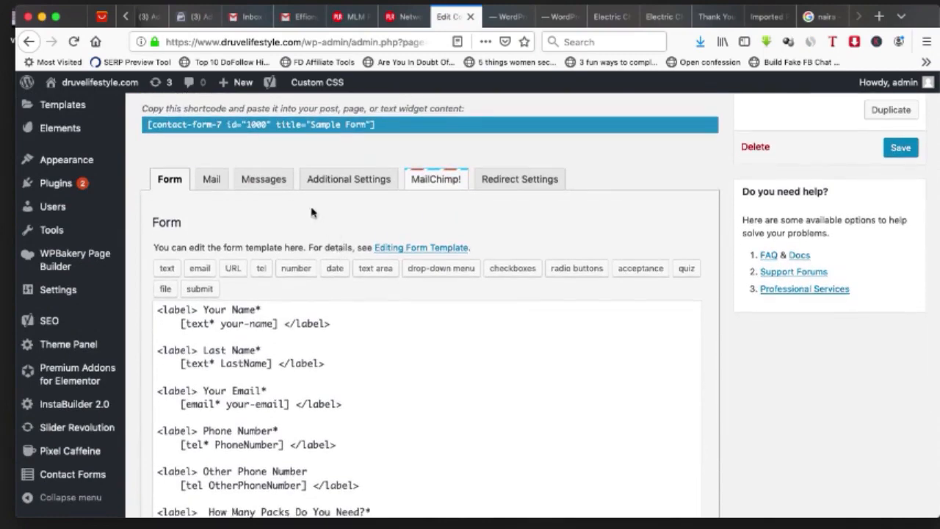
# Step: In the Mail tab, overwrite the recipient field with placeholder text
pyautogui.click(211, 179)
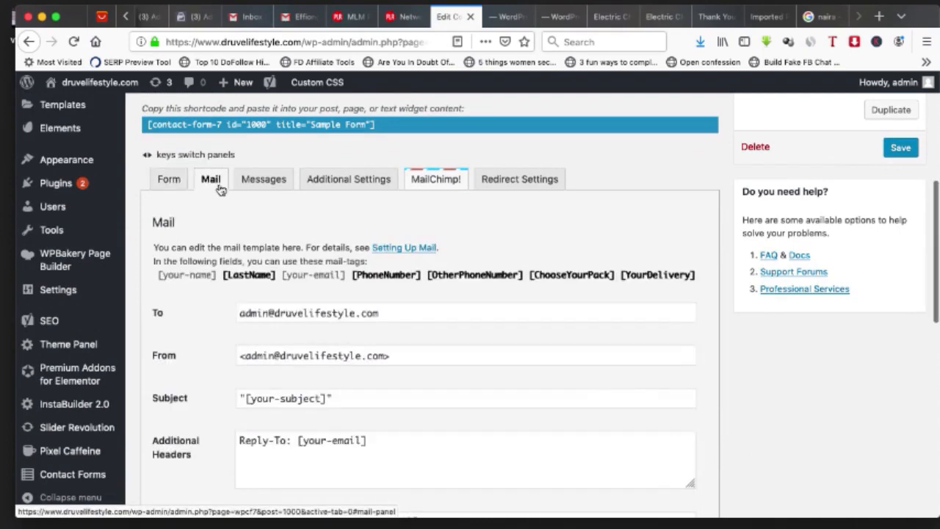
pyautogui.scroll(-1, 200, 326)
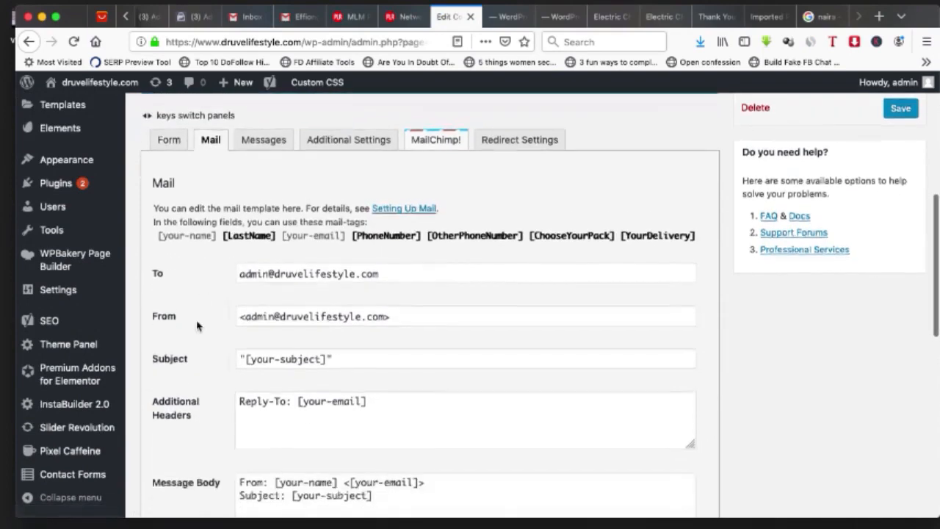
pyautogui.tripleClick(292, 267)
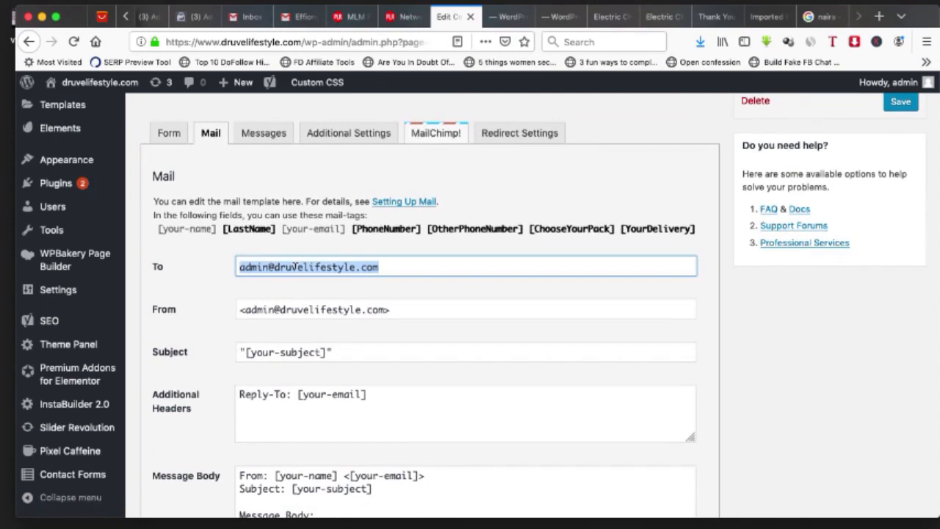
pyautogui.write('xcvbnm@gmail')
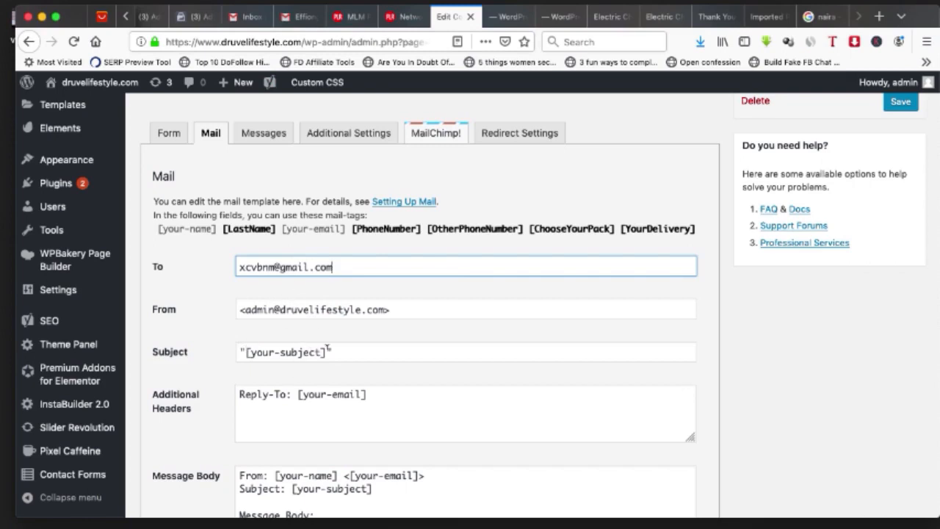
# Step: Start the mail subject with 'Yam Pounder' before the [your-subject] tag
pyautogui.click(240, 349)
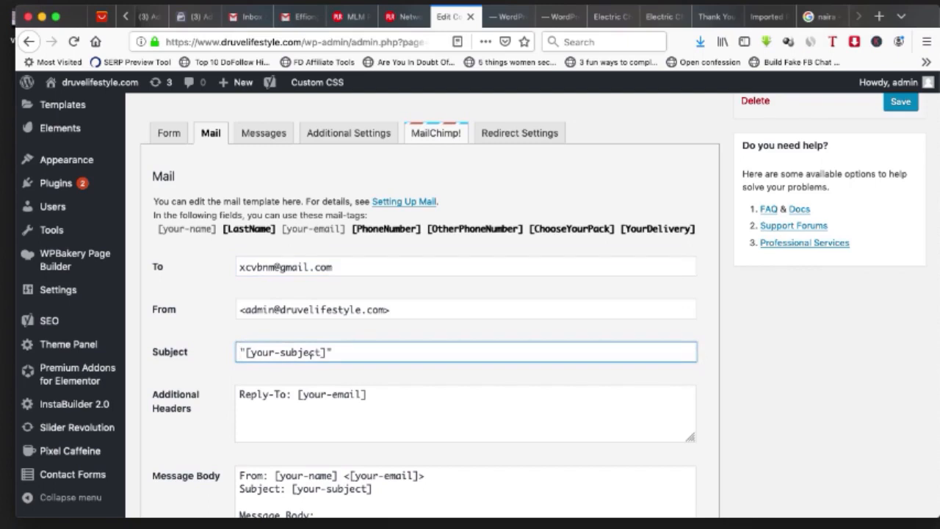
pyautogui.write('P')
pyautogui.press('BackSpace')
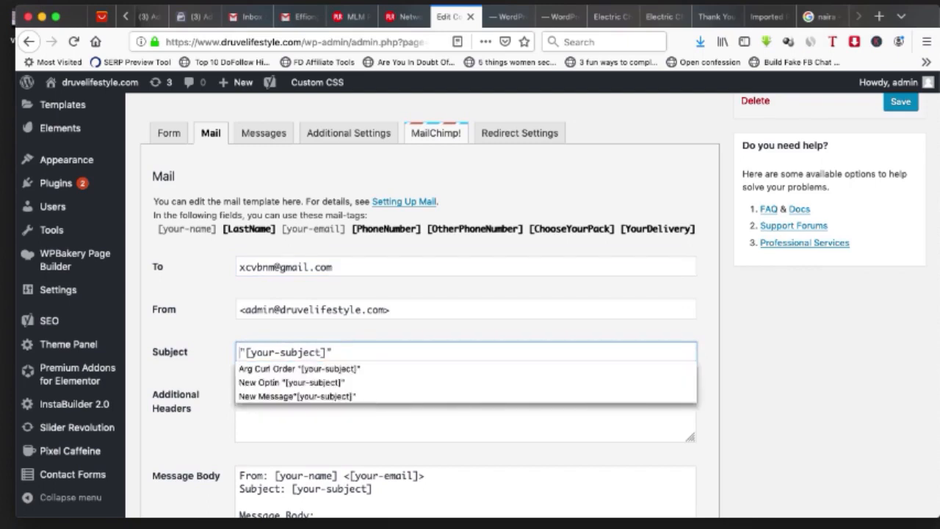
pyautogui.write('Pounder')
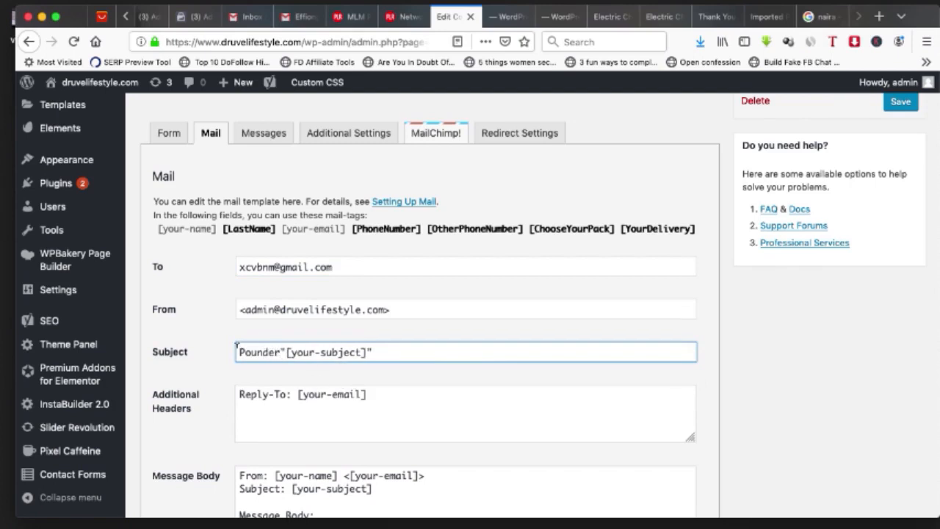
pyautogui.write('Yam')
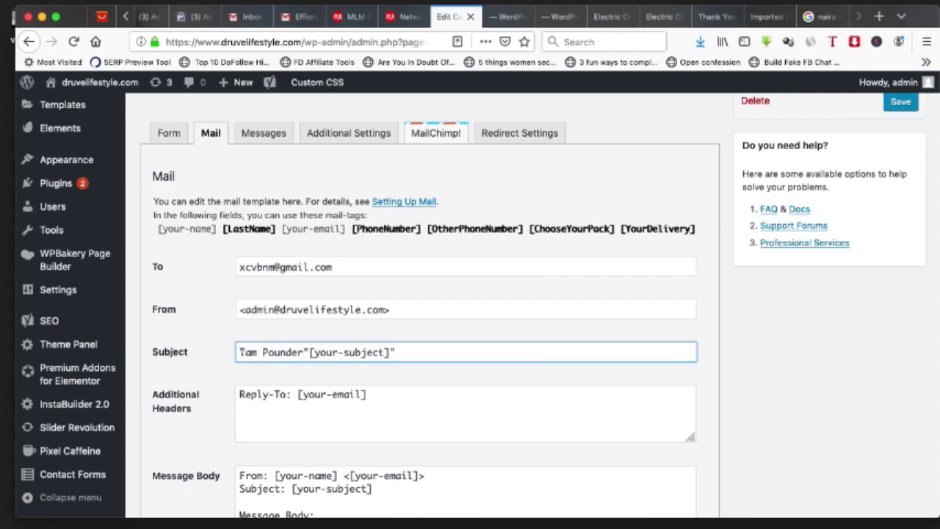
pyautogui.scroll(-5, 301, 373)
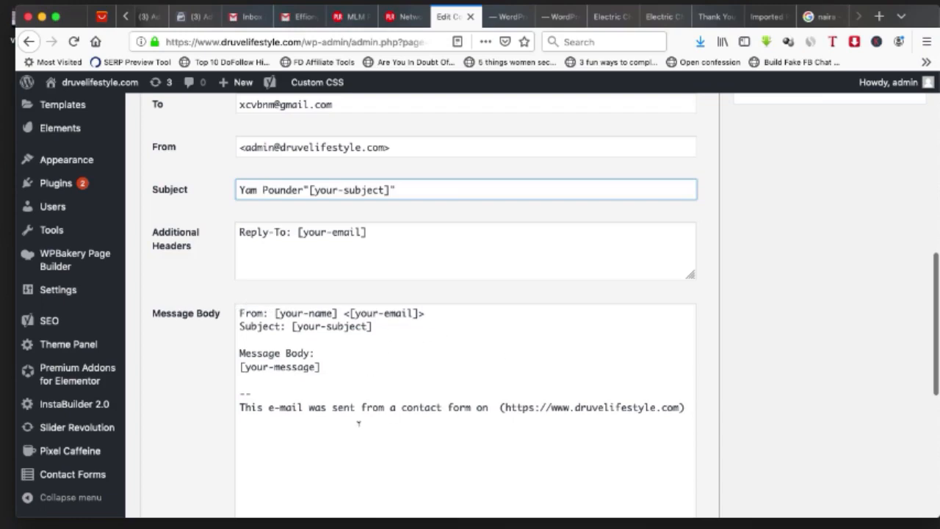
pyautogui.scroll(8, 358, 423)
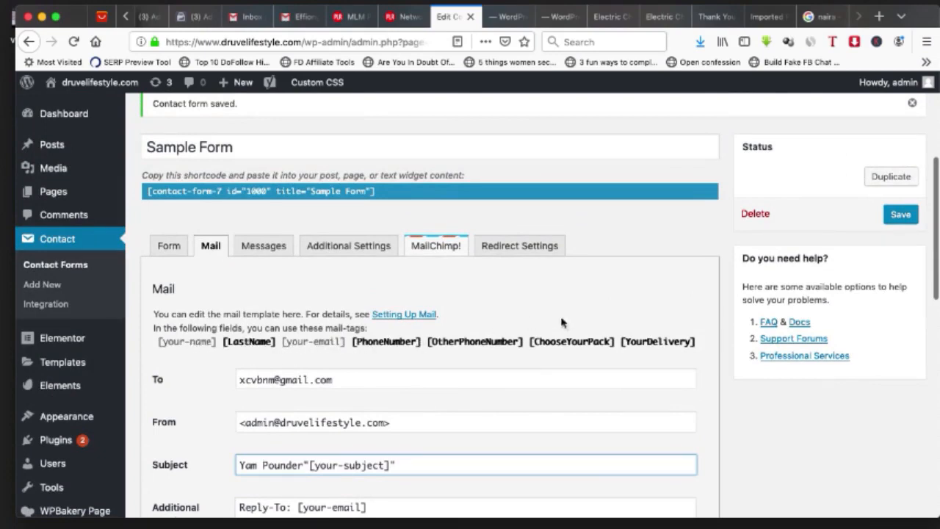
# Step: Replace the default message body with the list of available mail-tags
pyautogui.moveTo(150, 345); pyautogui.dragTo(696, 345)
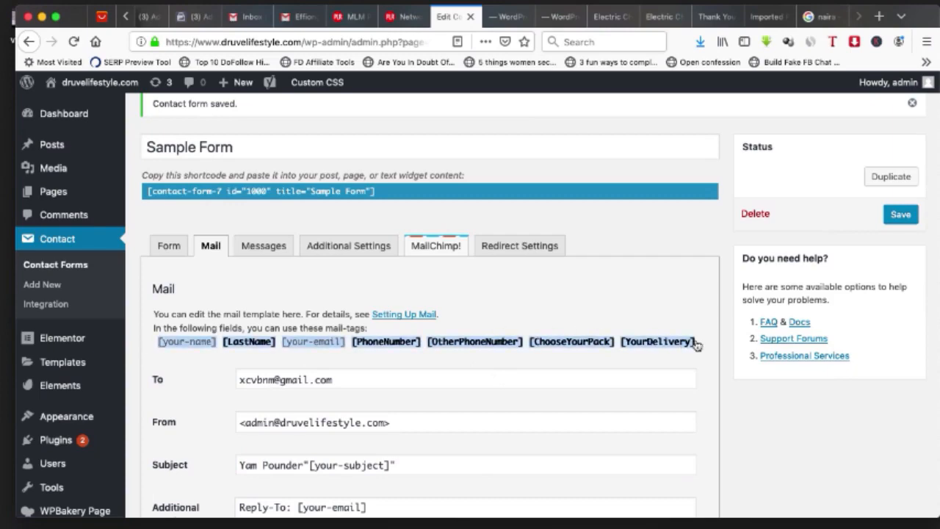
pyautogui.scroll(-8, 696, 345)
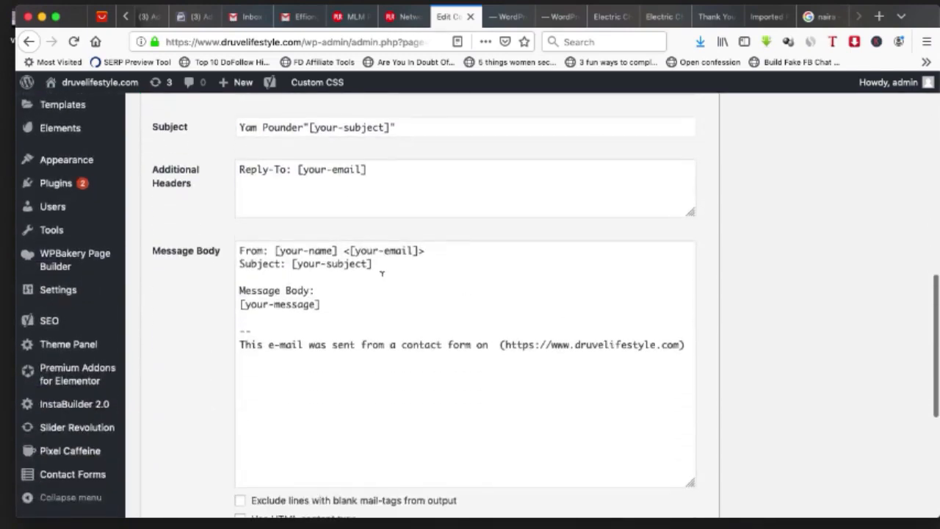
pyautogui.moveTo(329, 304); pyautogui.dragTo(234, 250)
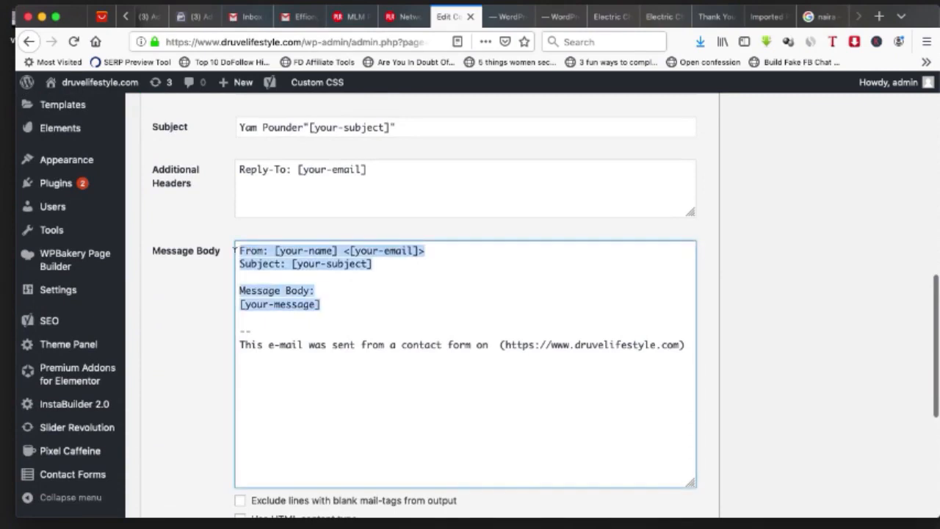
pyautogui.write('[your-name][LastName][your-email][PhoneNumber][OtherPhoneNumber] [ChooseYourPack][YourDelivery]')
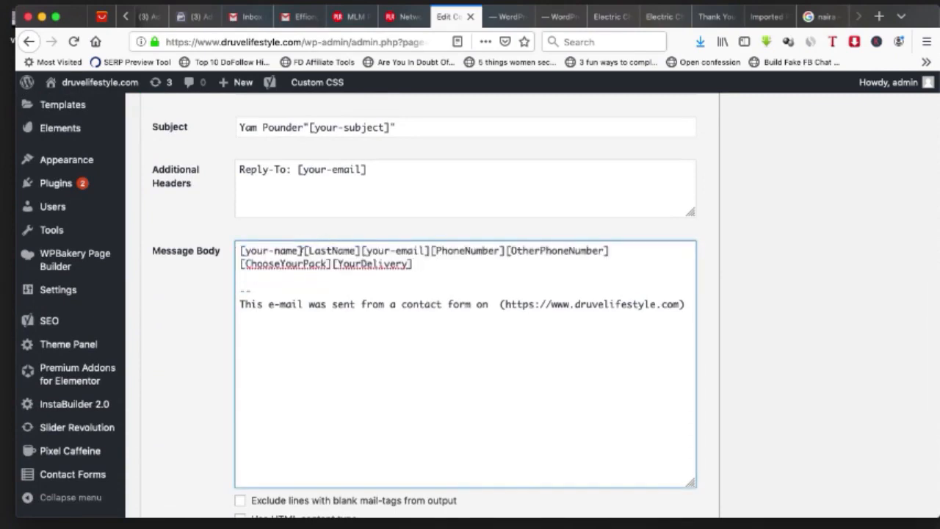
# Step: Put each mail-tag on its own line, separated by blank lines
pyautogui.click(304, 251)
pyautogui.press('Return')
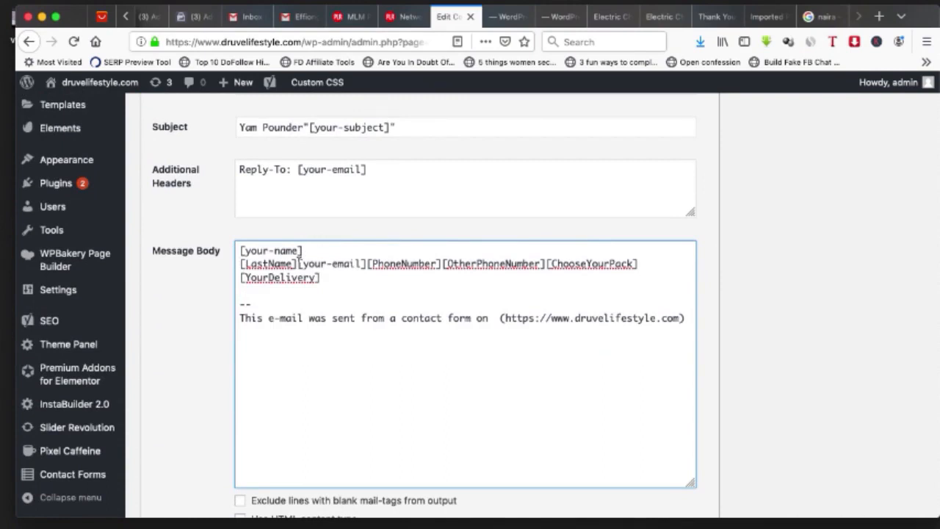
pyautogui.click(298, 263)
pyautogui.press('Return')
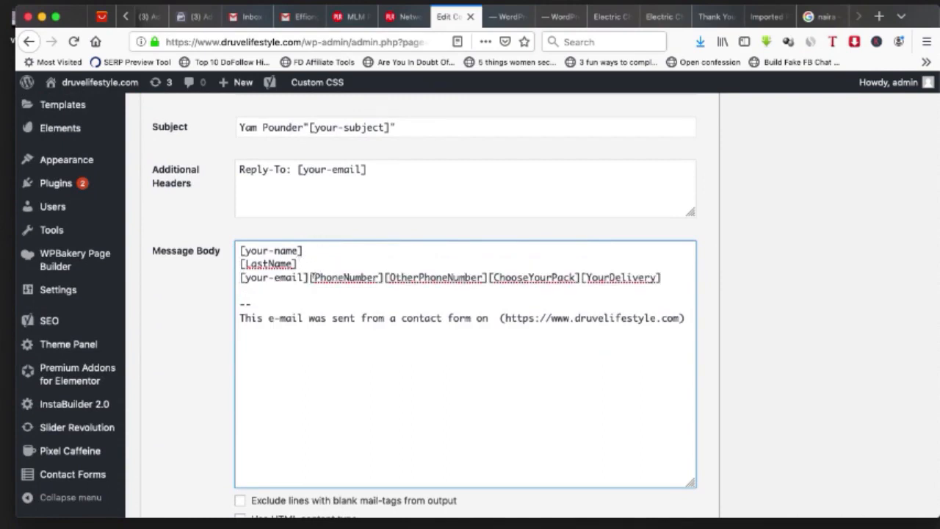
pyautogui.click(311, 277)
pyautogui.press('Return')
pyautogui.press('Return')
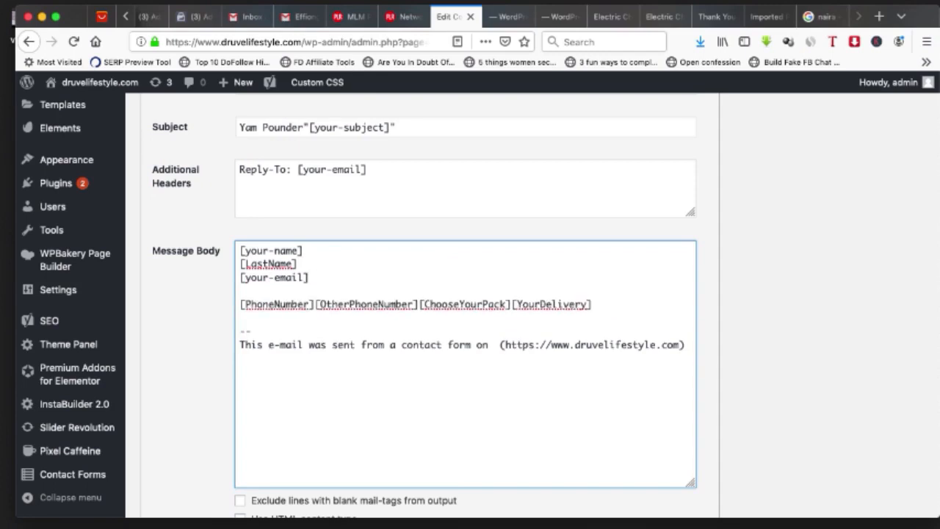
pyautogui.press('BackSpace')
pyautogui.click(317, 291)
pyautogui.press('Return')
pyautogui.click(351, 305)
pyautogui.press('Return')
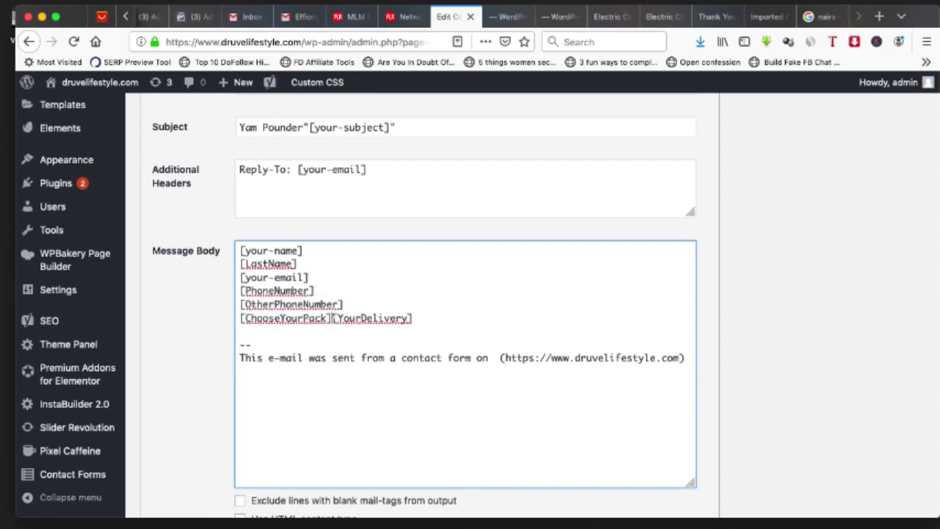
pyautogui.click(330, 318)
pyautogui.press('Return')
pyautogui.press('Return')
pyautogui.click(240, 318)
pyautogui.press('Return')
pyautogui.click(240, 304)
pyautogui.press('Return')
pyautogui.click(240, 291)
pyautogui.write(']')
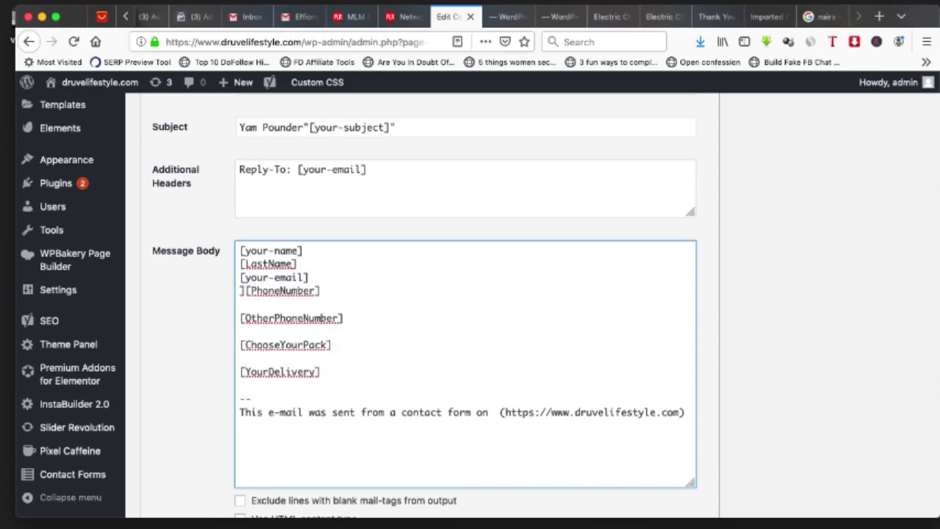
pyautogui.press('BackSpace')
pyautogui.press('Return')
pyautogui.click(240, 277)
pyautogui.press('Return')
pyautogui.click(240, 264)
pyautogui.press('Return')
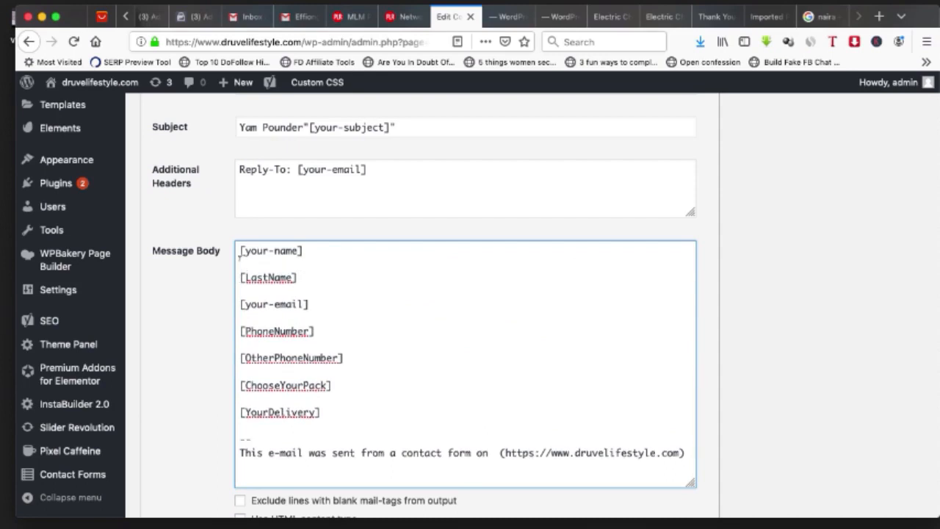
# Step: Label the first two tags 'Name:' and 'Last Name:'
pyautogui.click(239, 250)
pyautogui.write('Name')
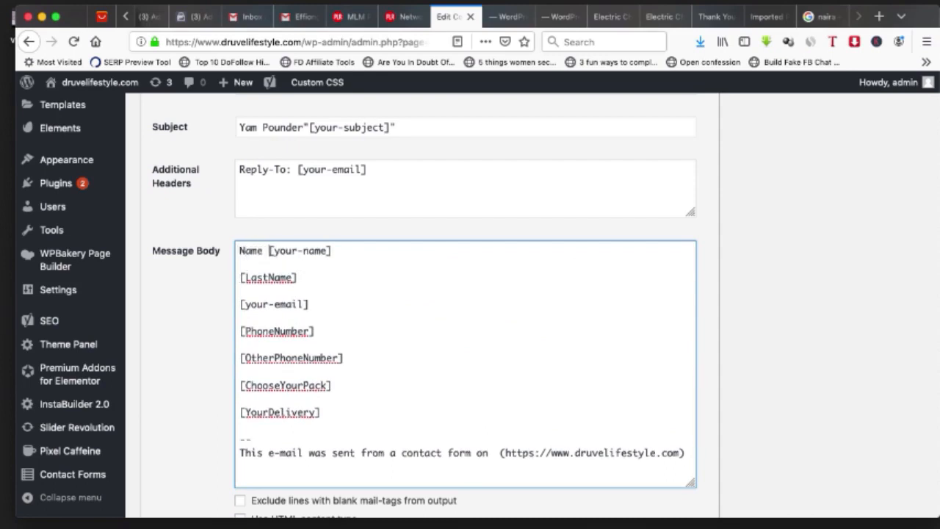
pyautogui.press('BackSpace')
pyautogui.write(':')
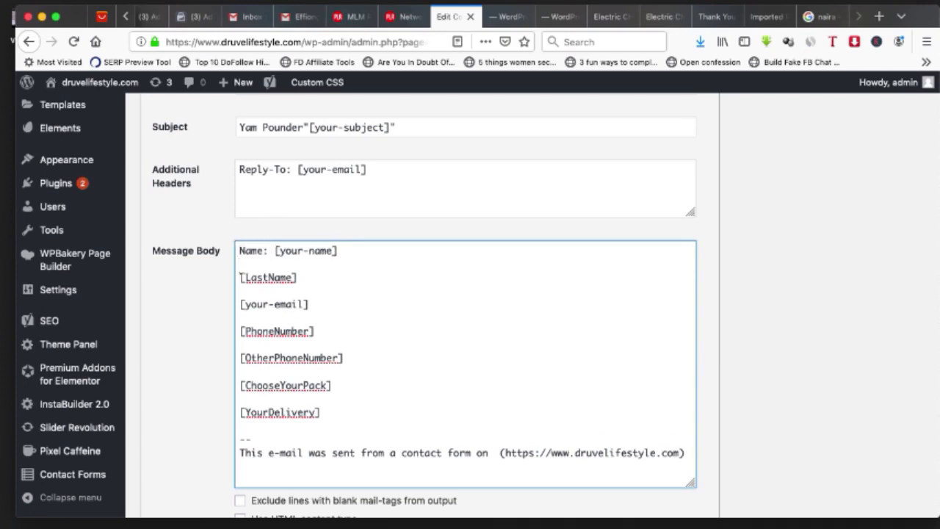
pyautogui.click(240, 276)
pyautogui.write('Last Na')
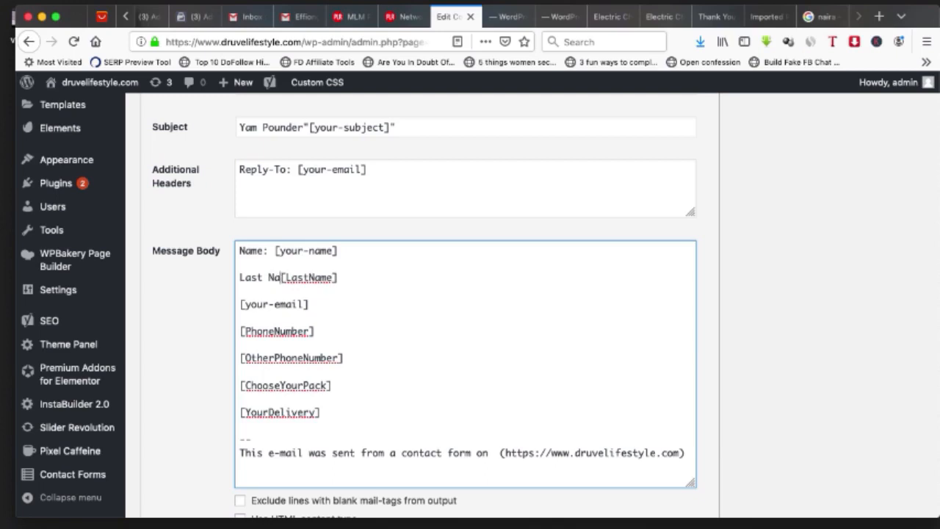
pyautogui.write('me:')
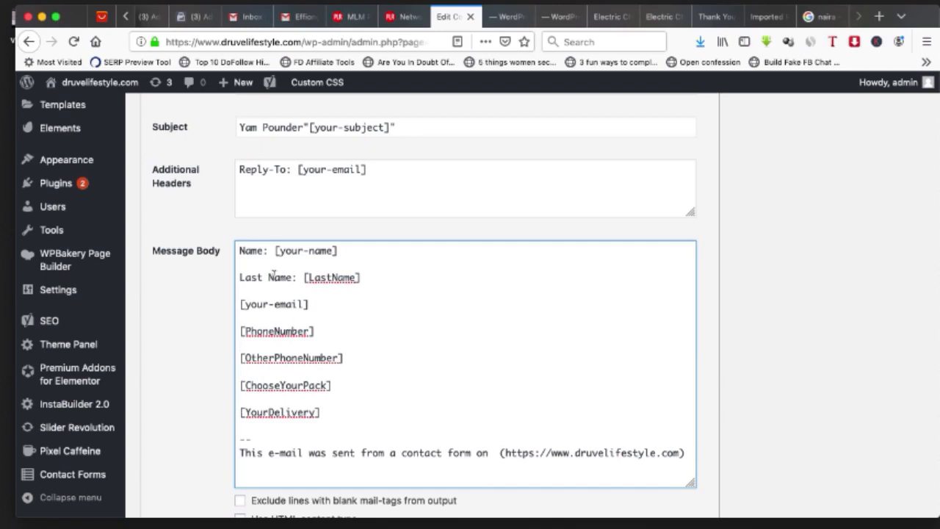
# Step: Append '/order-chopper' to the footer link and save the form
pyautogui.moveTo(275, 250); pyautogui.dragTo(472, 424)
pyautogui.click(400, 374)
pyautogui.moveTo(316, 332); pyautogui.dragTo(183, 332)
pyautogui.scroll(-1, 387, 346)
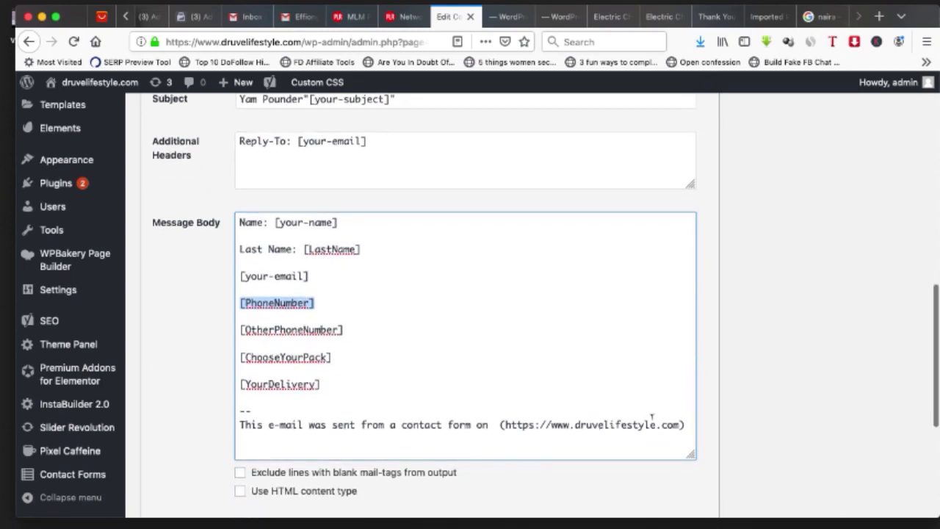
pyautogui.click(684, 424)
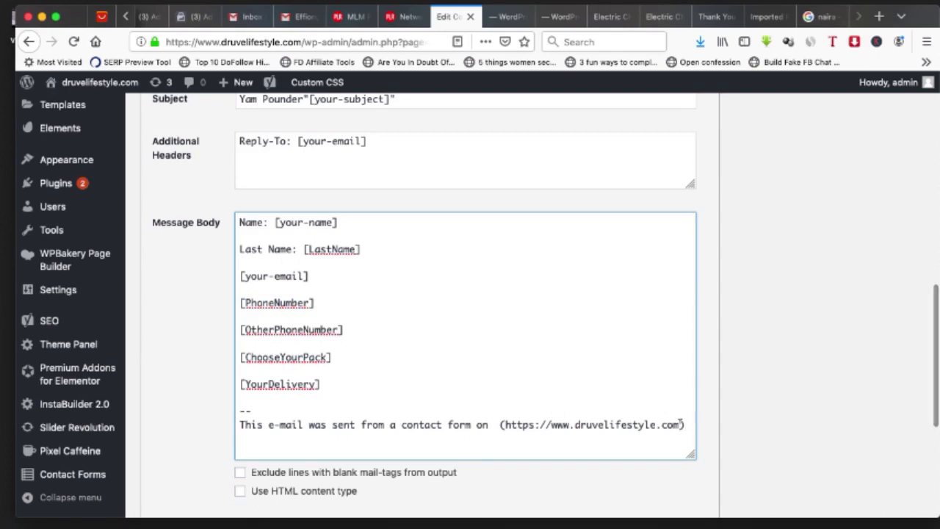
pyautogui.write('/')
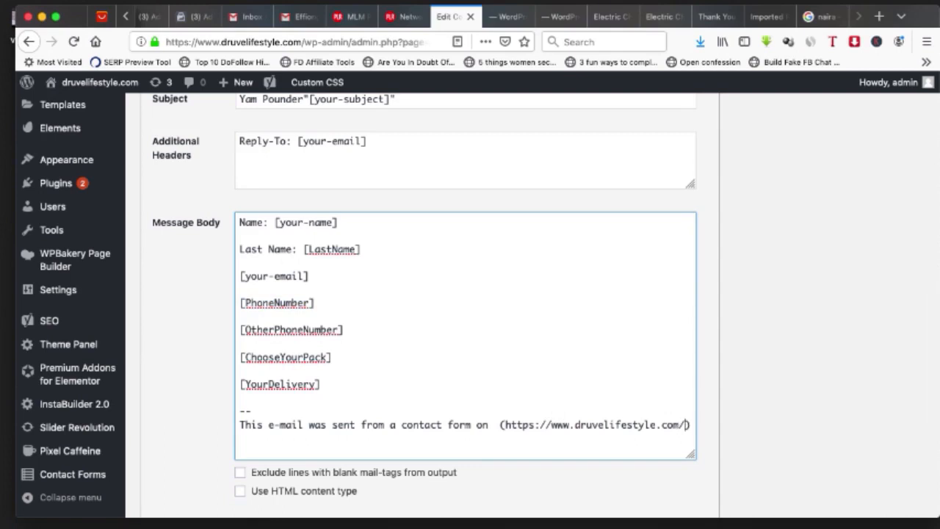
pyautogui.write('order-chopp')
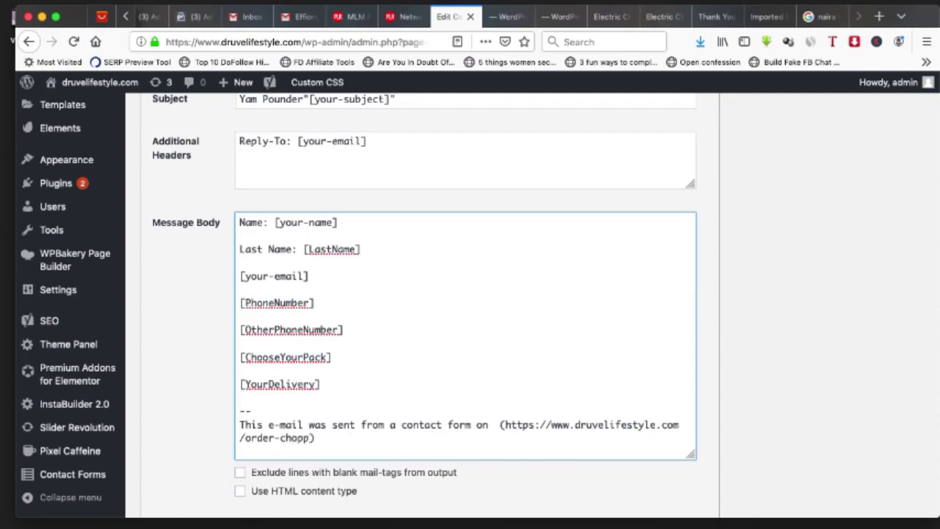
pyautogui.write('er')
pyautogui.scroll(5, 460, 320)
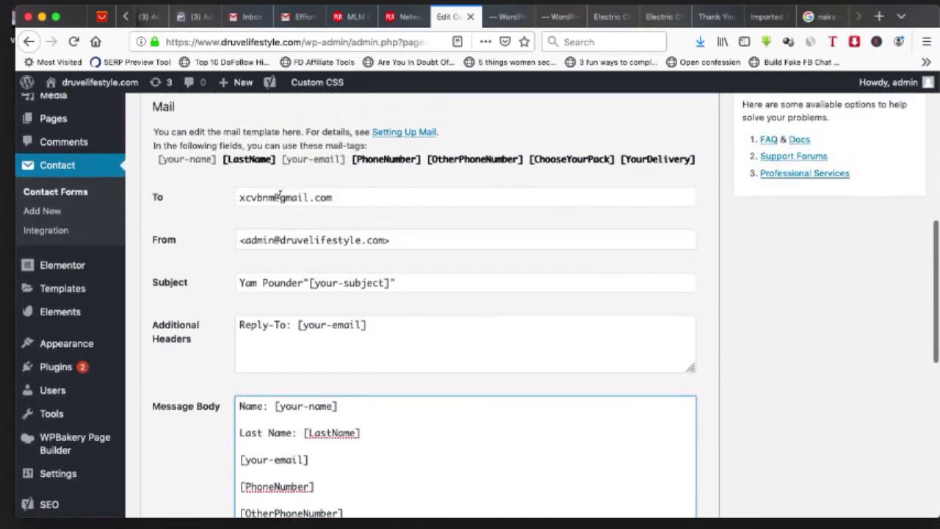
pyautogui.scroll(-1, 288, 197)
pyautogui.scroll(-3, 235, 246)
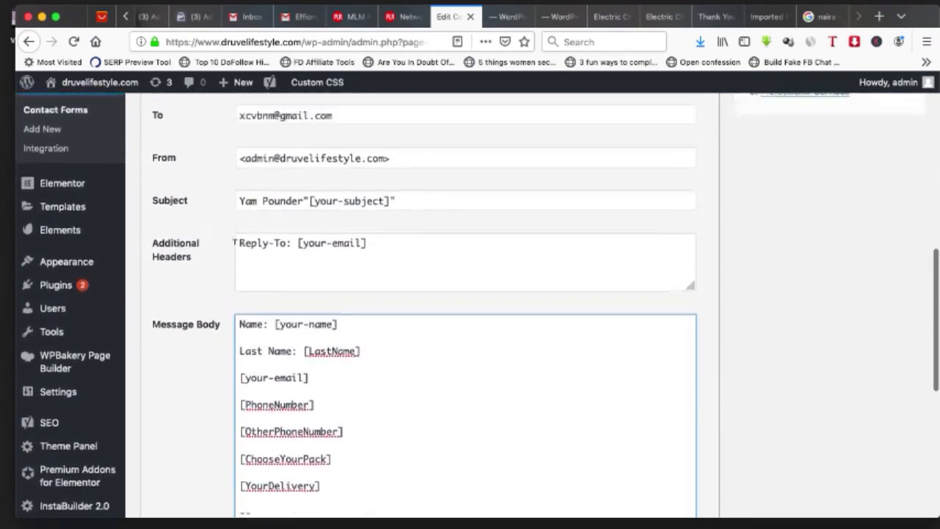
pyautogui.scroll(6, 379, 184)
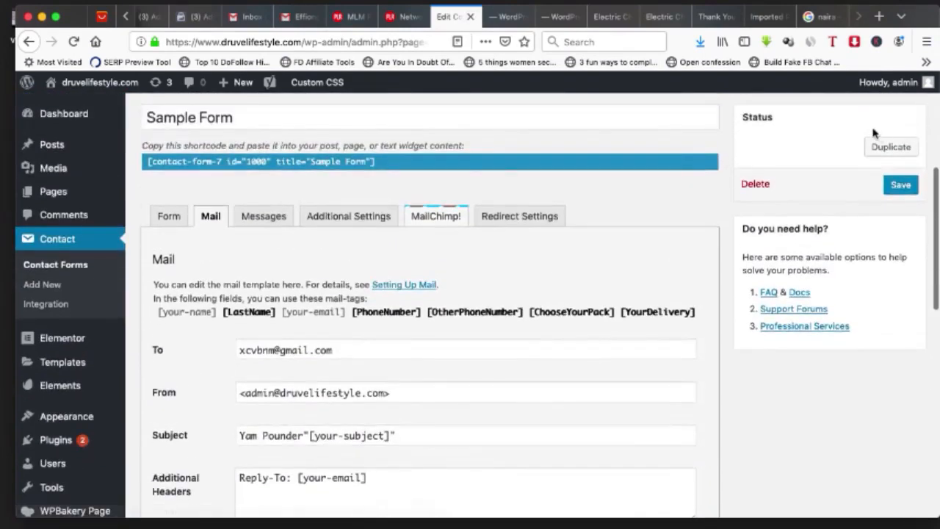
pyautogui.click(899, 191)
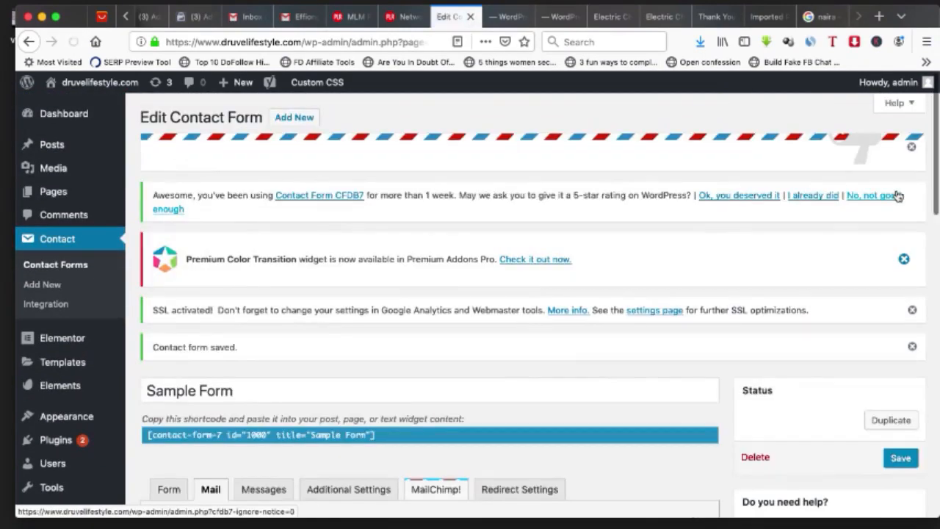
# Step: Open Sample Form's redirect settings
pyautogui.scroll(-5, 529, 308)
pyautogui.scroll(-2, 518, 318)
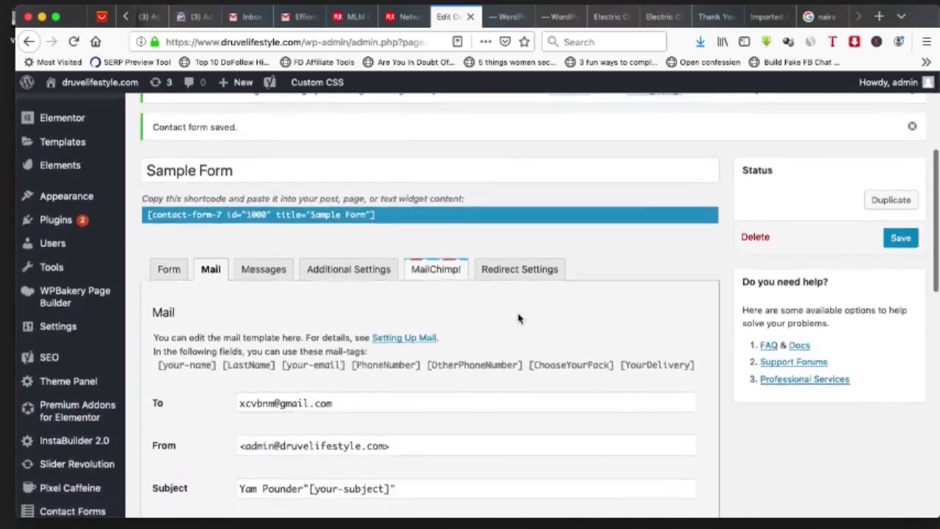
pyautogui.click(503, 224)
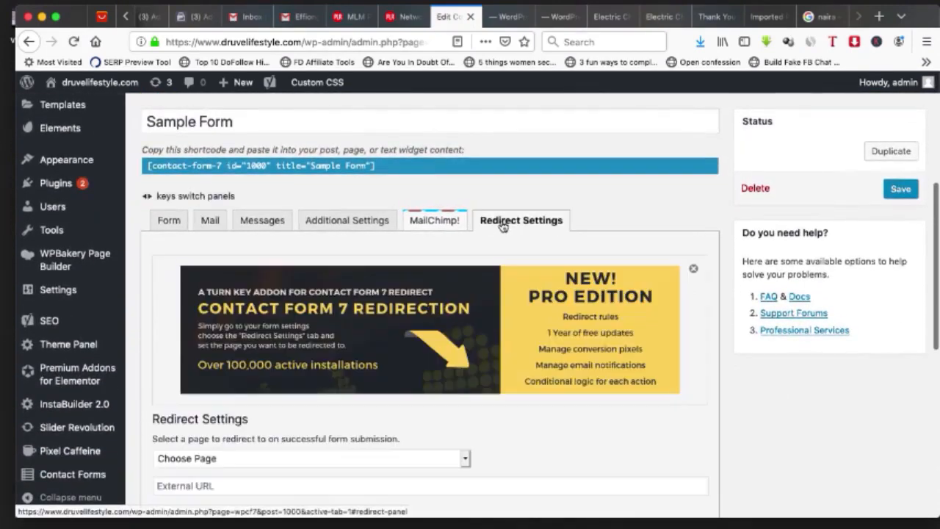
pyautogui.scroll(-3, 504, 227)
pyautogui.scroll(-2, 499, 224)
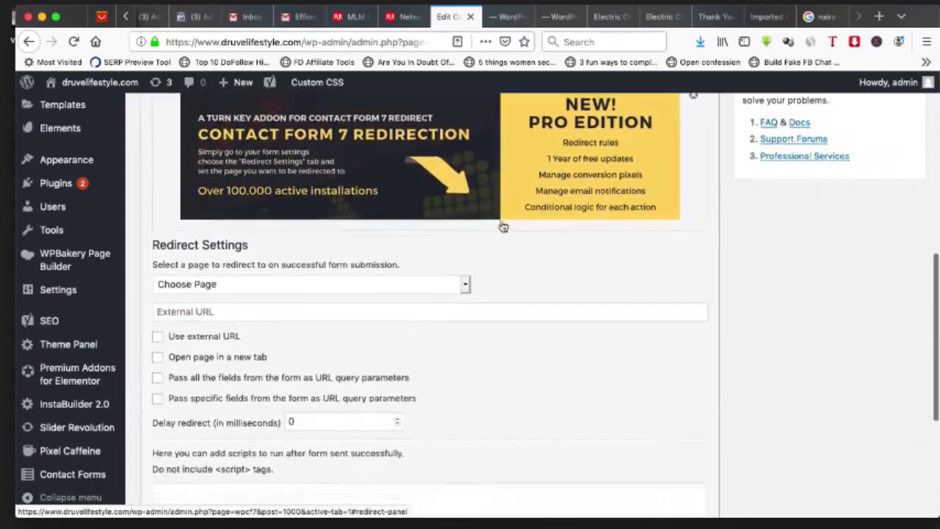
pyautogui.scroll(3, 498, 225)
# Step: Close the live chopper order tab and review the thank-you page
pyautogui.click(564, 17)
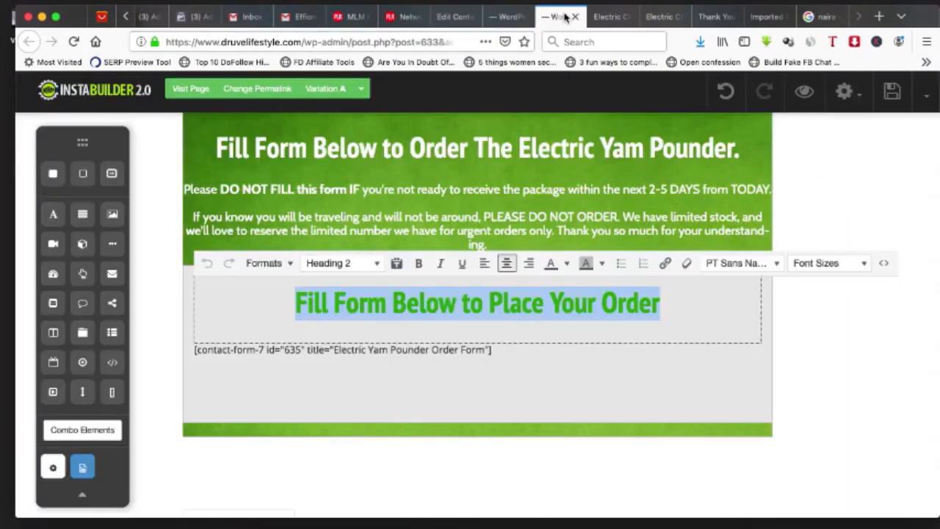
pyautogui.click(509, 16)
pyautogui.click(660, 17)
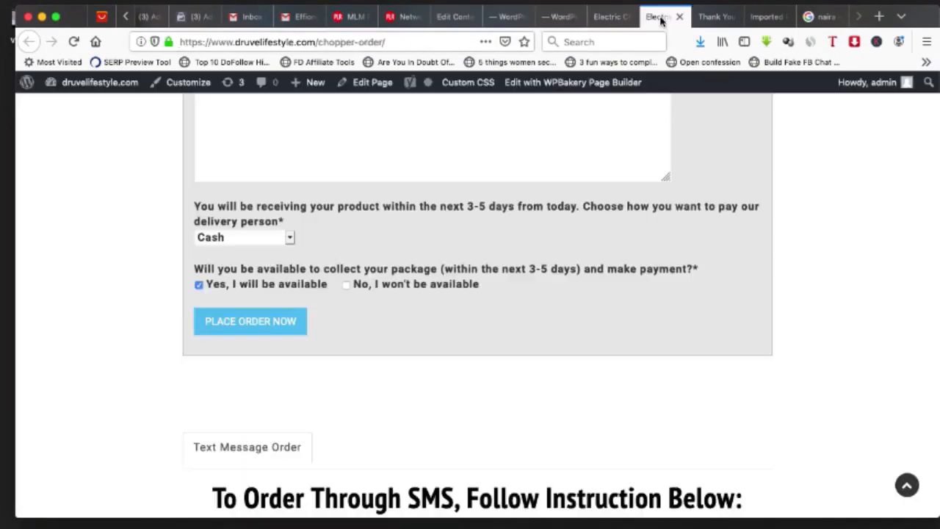
pyautogui.click(680, 16)
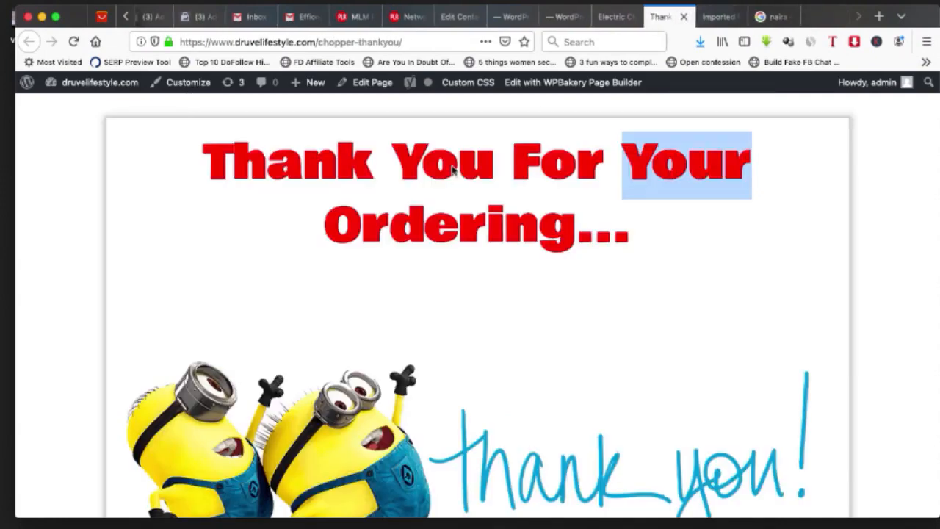
pyautogui.scroll(-2, 349, 238)
pyautogui.scroll(2, 348, 237)
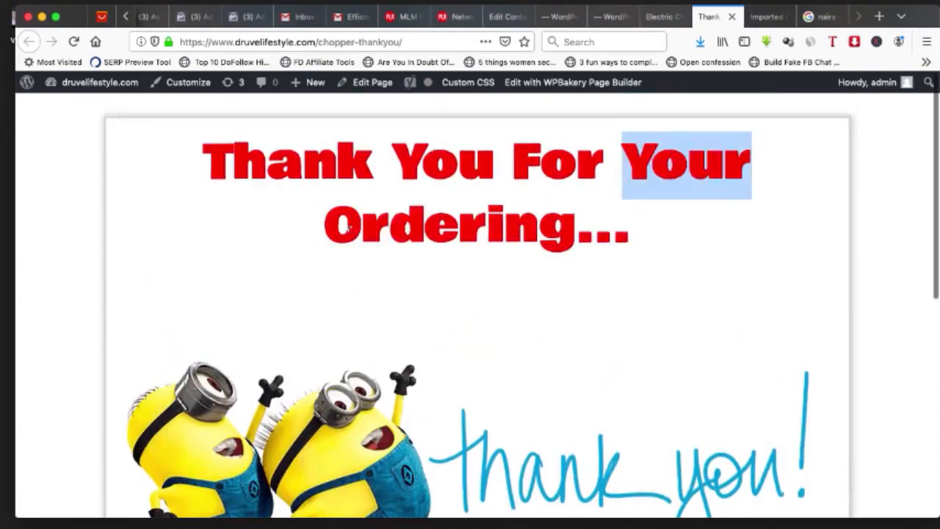
pyautogui.scroll(-8, 350, 236)
pyautogui.scroll(8, 350, 235)
pyautogui.scroll(-10, 469, 242)
pyautogui.scroll(2, 114, 343)
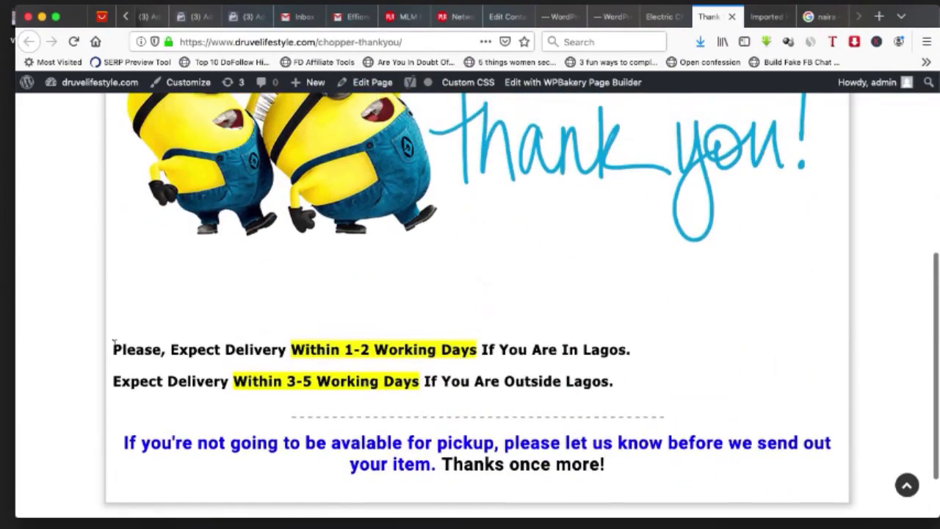
pyautogui.moveTo(114, 342); pyautogui.dragTo(630, 470)
pyautogui.scroll(-2, 630, 470)
pyautogui.click(630, 402)
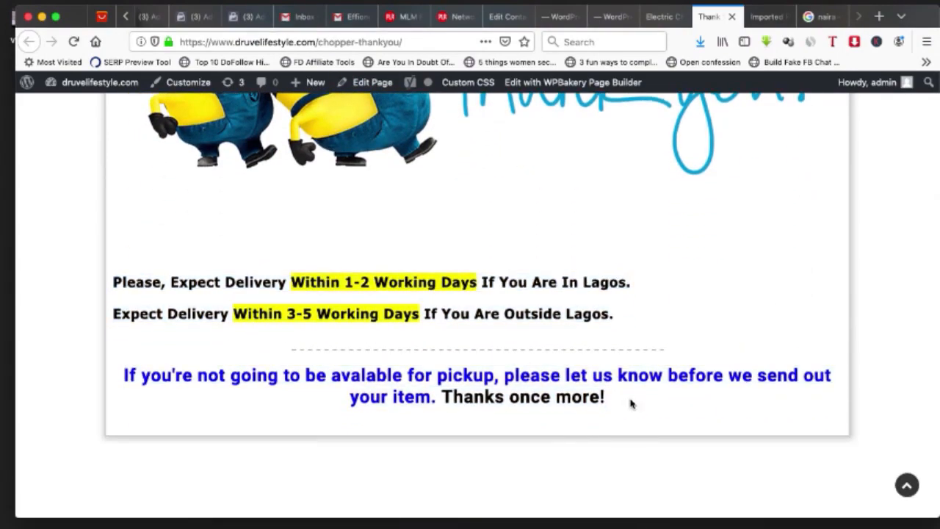
# Step: Copy the thank-you page's web address for the redirect settings
pyautogui.click(358, 42)
pyautogui.press('super+c')
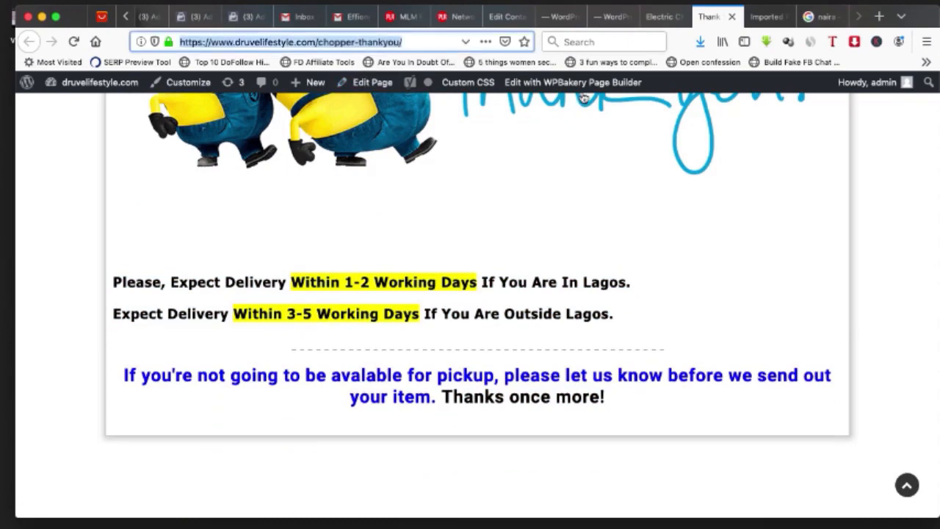
pyautogui.click(502, 16)
pyautogui.scroll(-2, 316, 221)
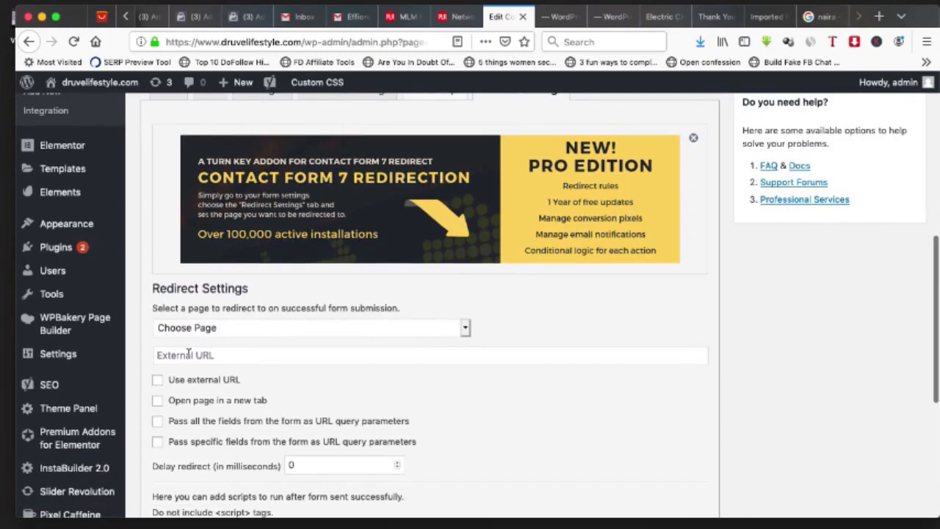
# Step: Paste the thank-you page address into the Sample Form's External URL field
pyautogui.click(188, 355)
pyautogui.press('super+v')
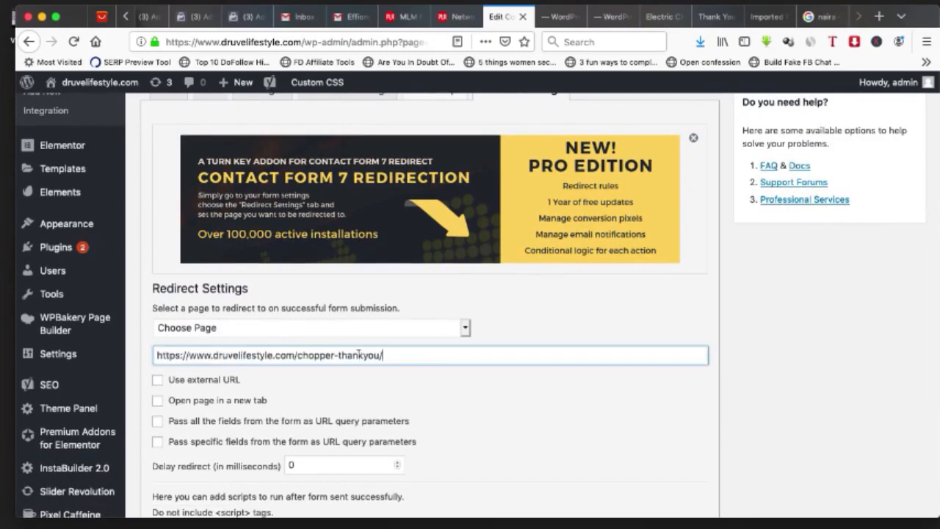
pyautogui.scroll(3, 384, 319)
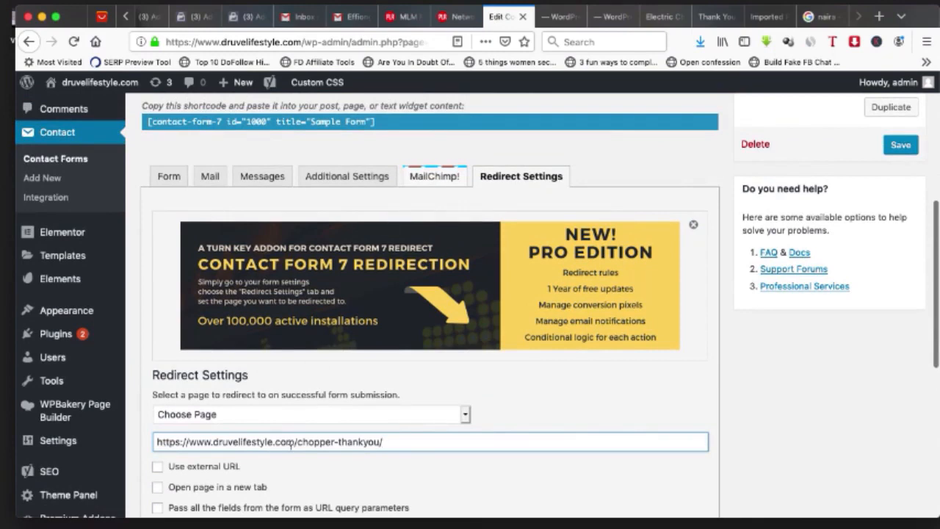
pyautogui.scroll(-4, 301, 442)
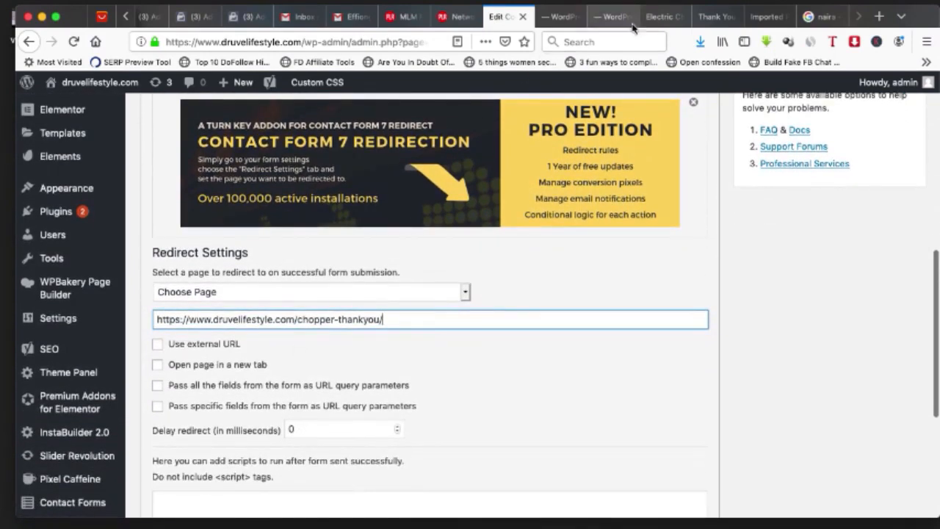
pyautogui.click(711, 22)
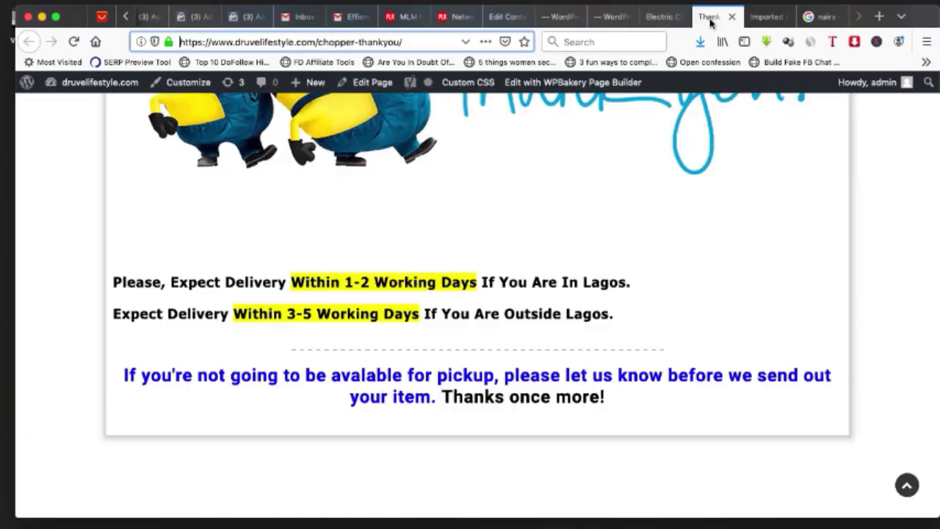
pyautogui.click(506, 17)
# Step: Choose 'Thank You For Your Ordering Electric Chopper' as the redirect page and empty the External URL field
pyautogui.click(298, 297)
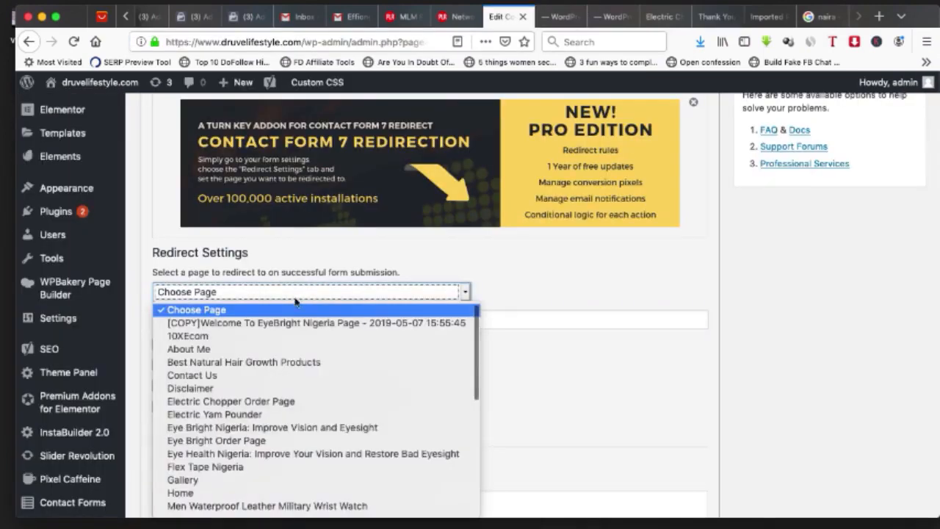
pyautogui.scroll(-5, 274, 397)
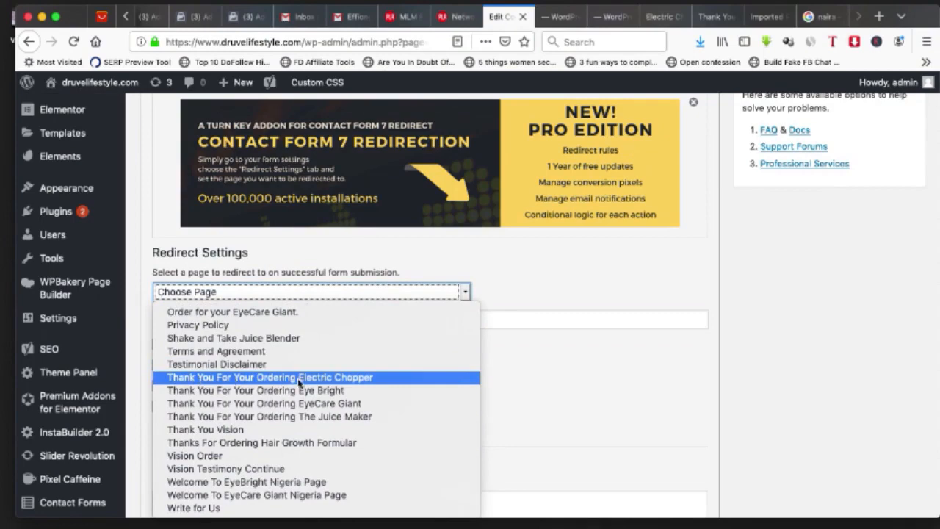
pyautogui.click(338, 376)
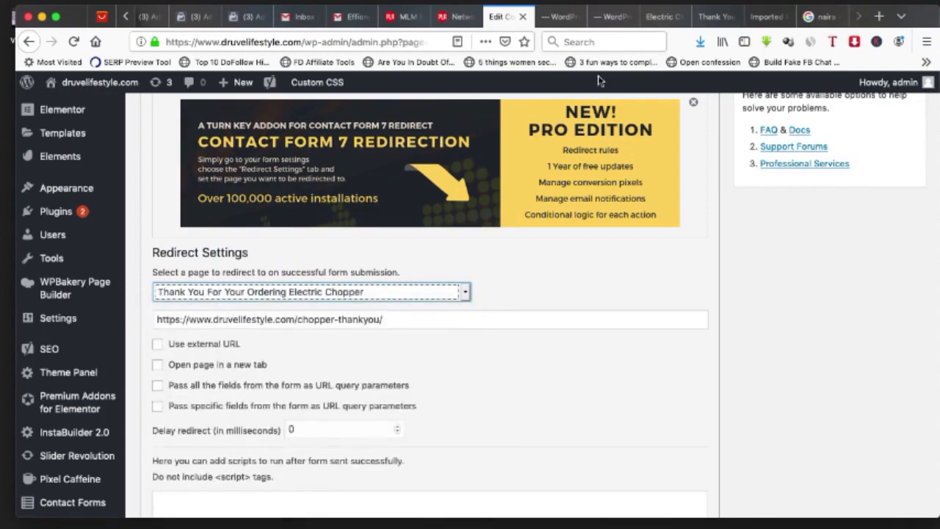
pyautogui.click(703, 21)
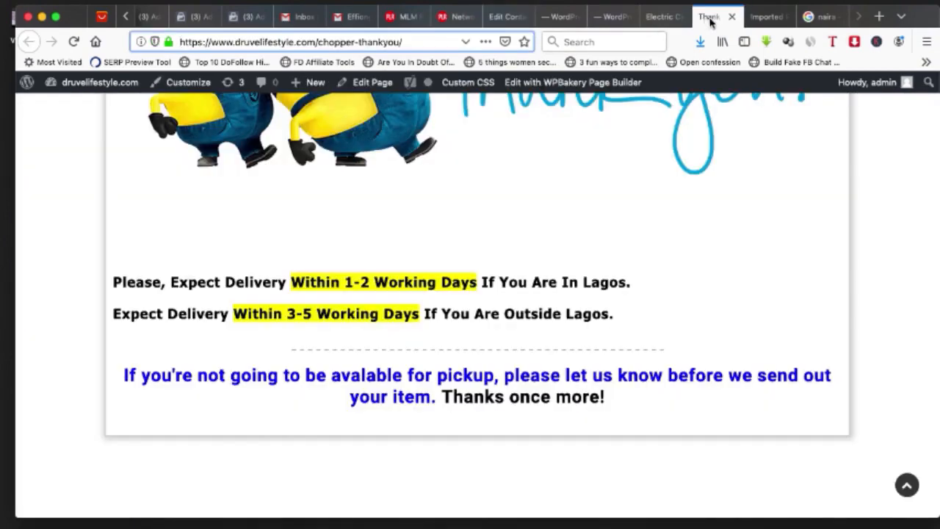
pyautogui.click(506, 17)
pyautogui.click(230, 319)
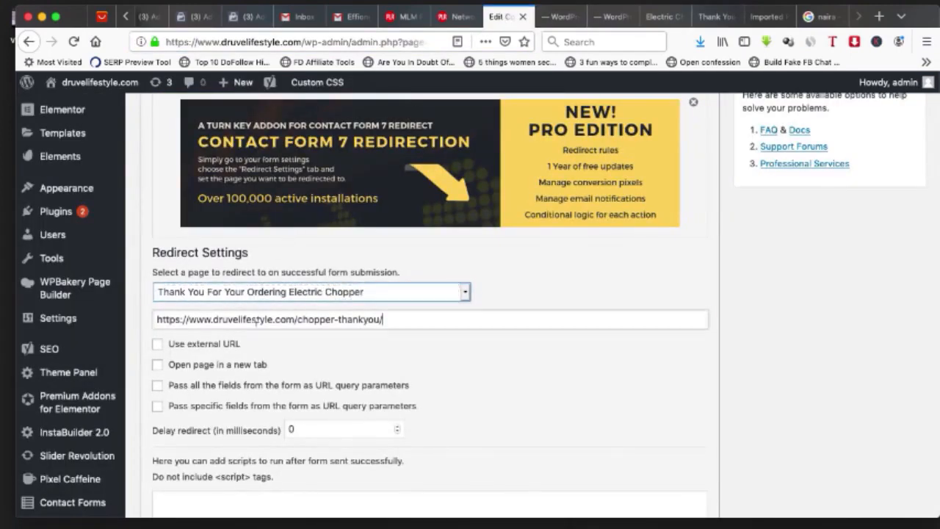
pyautogui.hotkey('ctrl', 'a')
pyautogui.press('BackSpace')
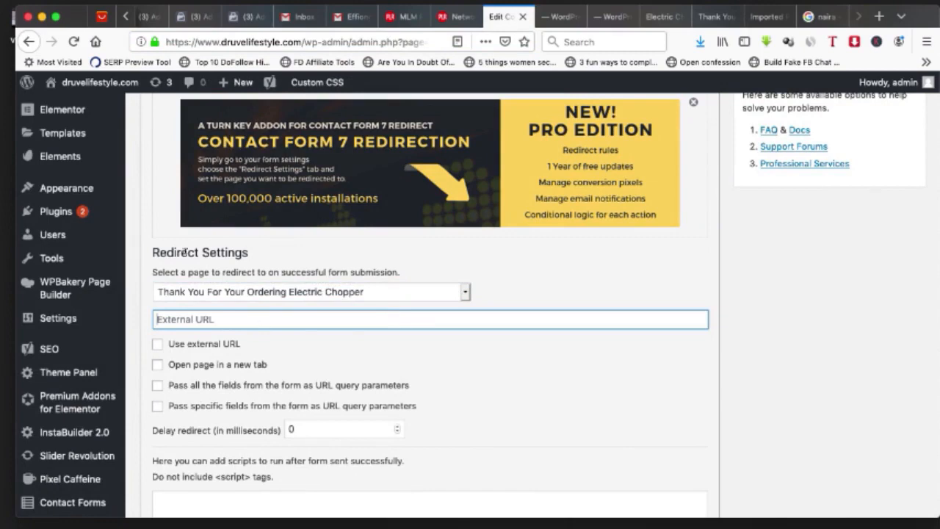
pyautogui.scroll(4, 166, 269)
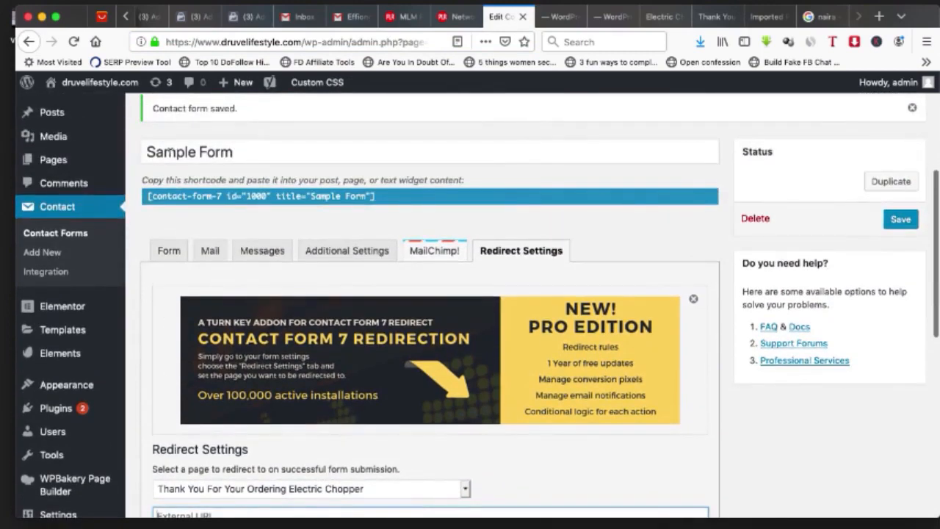
pyautogui.scroll(-6, 321, 361)
pyautogui.scroll(2, 263, 239)
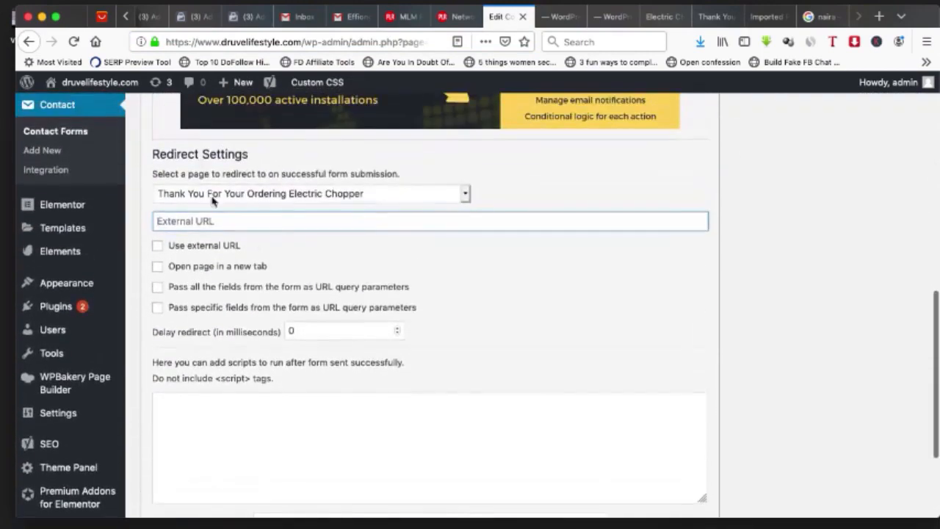
pyautogui.scroll(3, 285, 181)
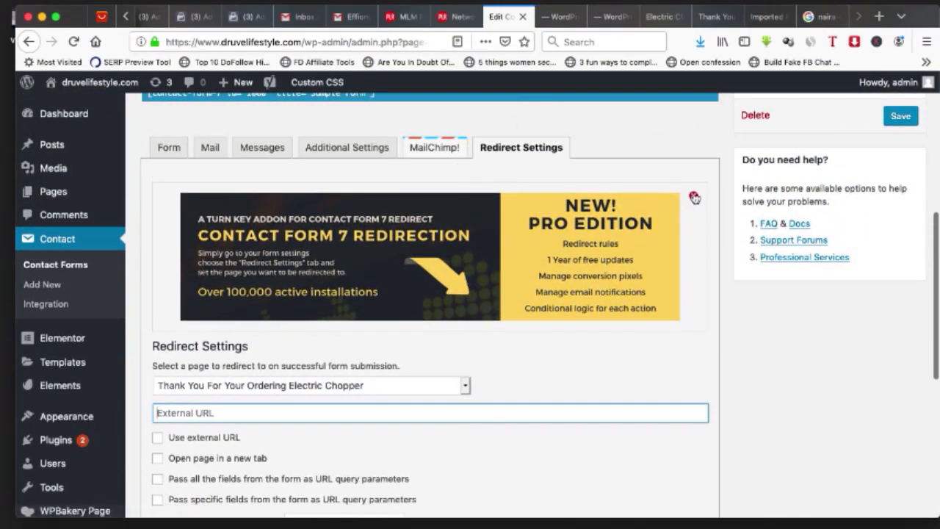
pyautogui.click(694, 198)
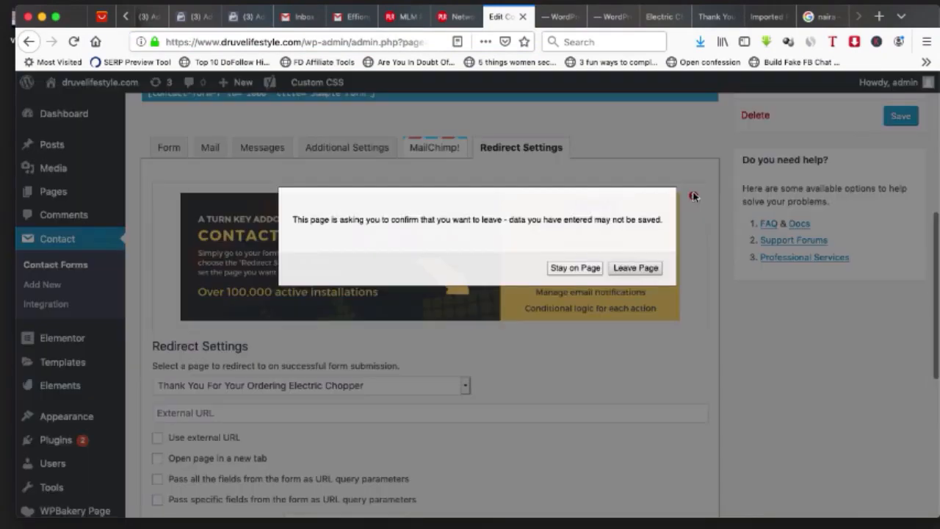
pyautogui.click(580, 271)
pyautogui.scroll(-2, 327, 401)
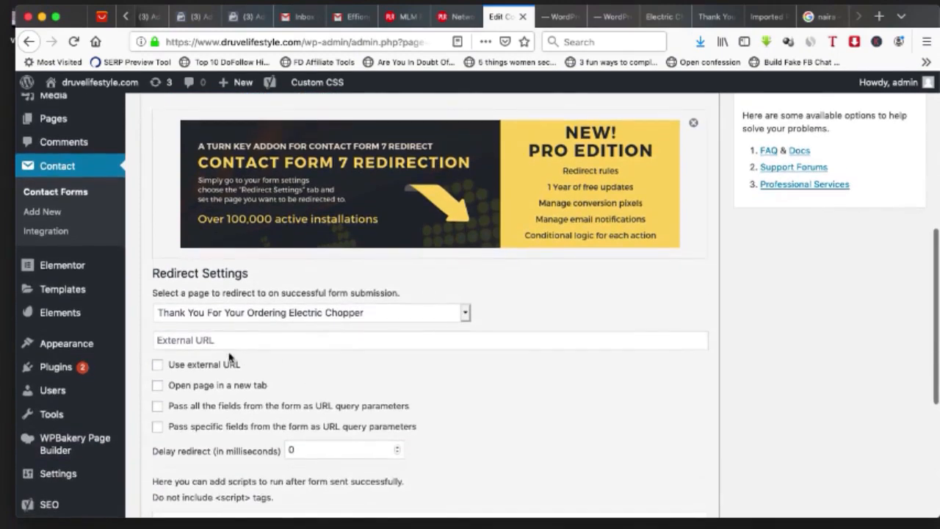
pyautogui.click(157, 364)
pyautogui.click(209, 338)
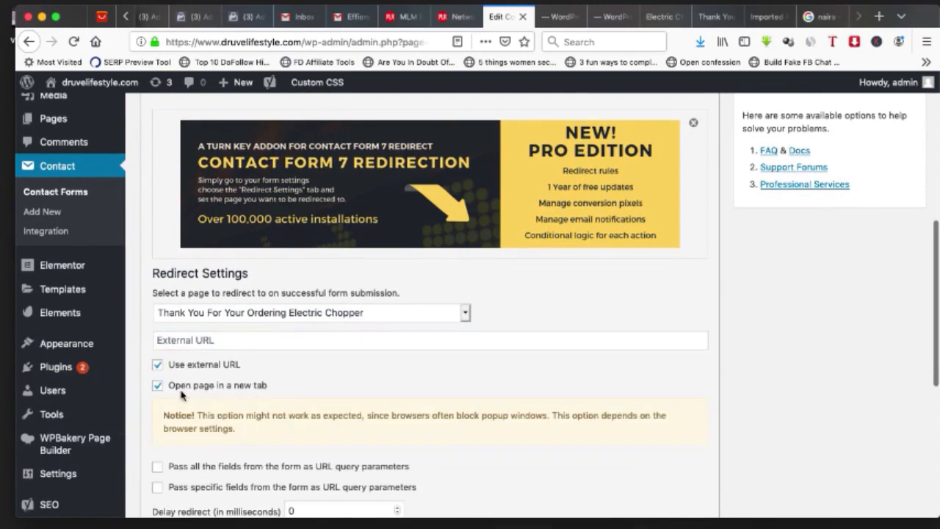
pyautogui.click(158, 385)
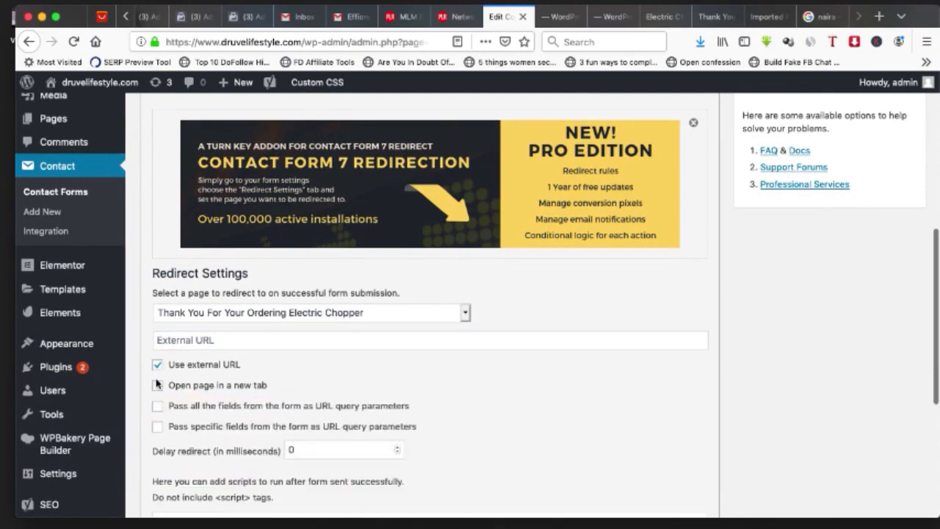
pyautogui.click(158, 386)
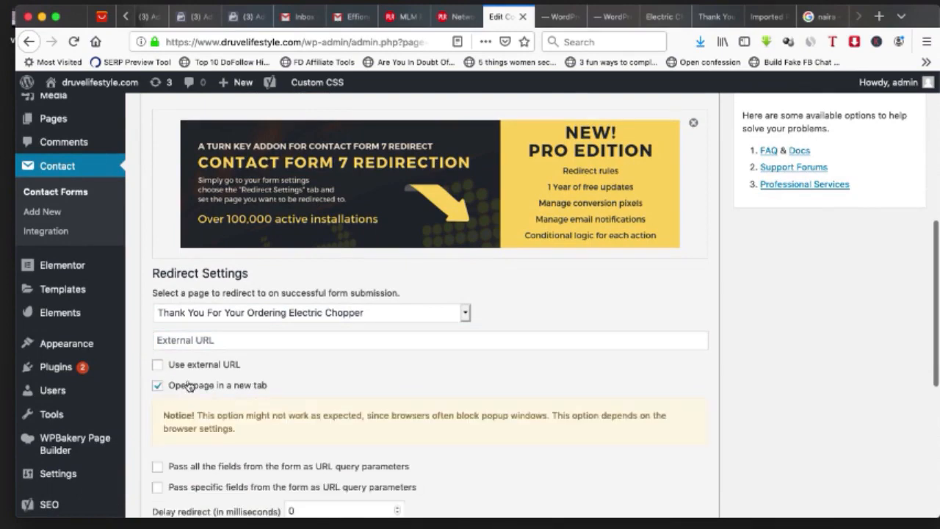
pyautogui.scroll(-3, 220, 345)
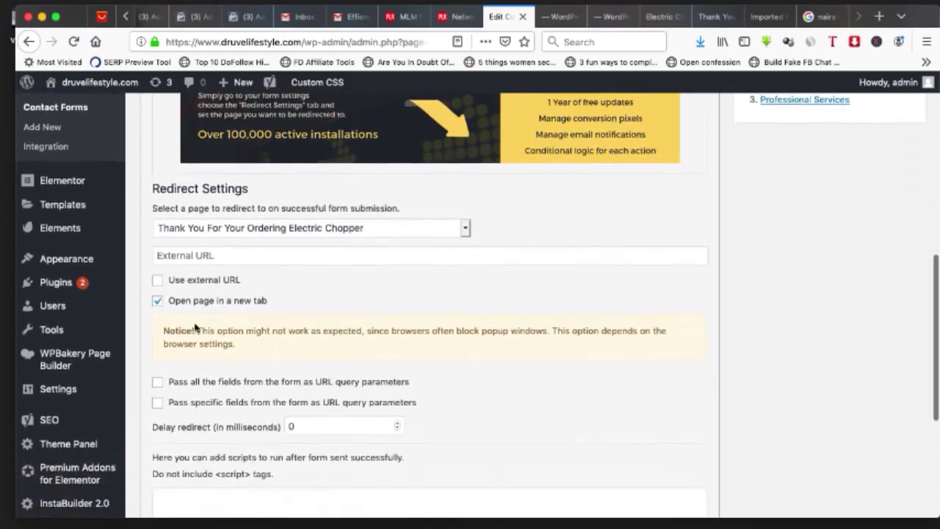
pyautogui.click(158, 300)
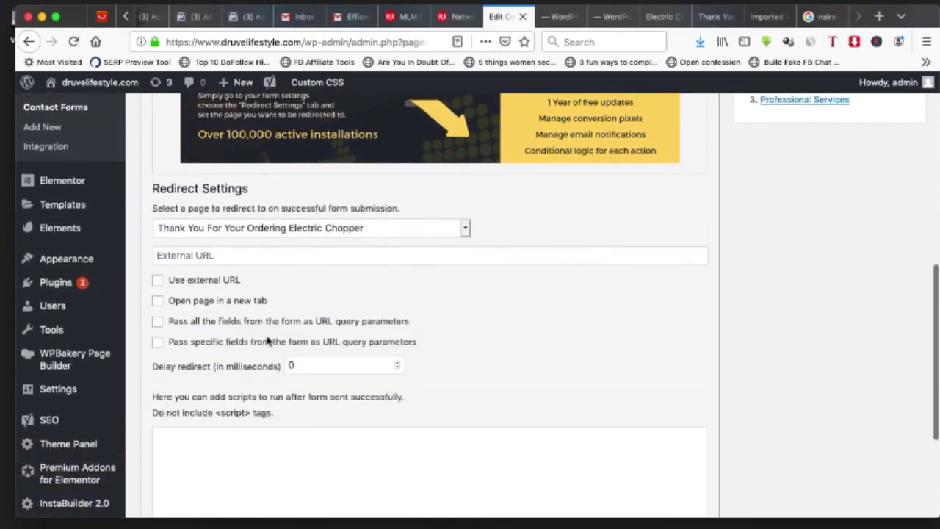
pyautogui.scroll(-6, 268, 340)
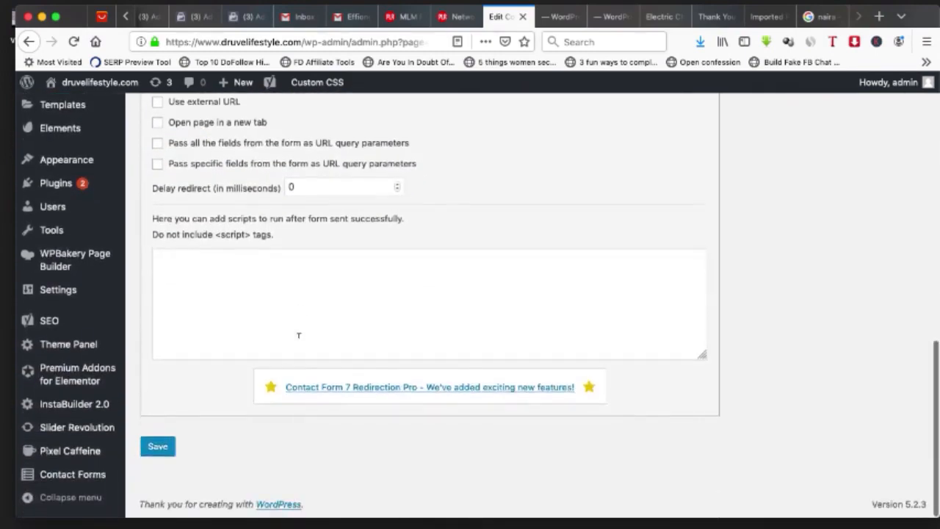
pyautogui.scroll(7, 298, 335)
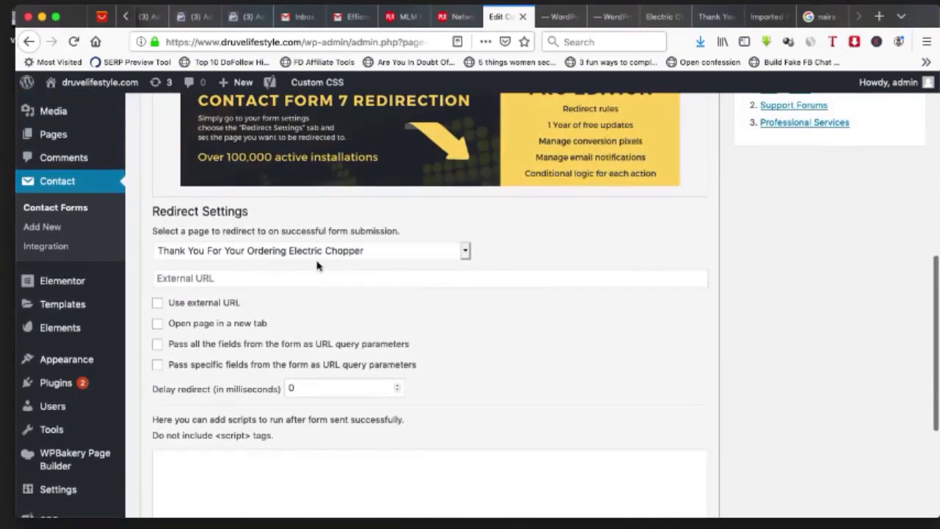
pyautogui.scroll(-5, 328, 360)
pyautogui.scroll(15, 327, 359)
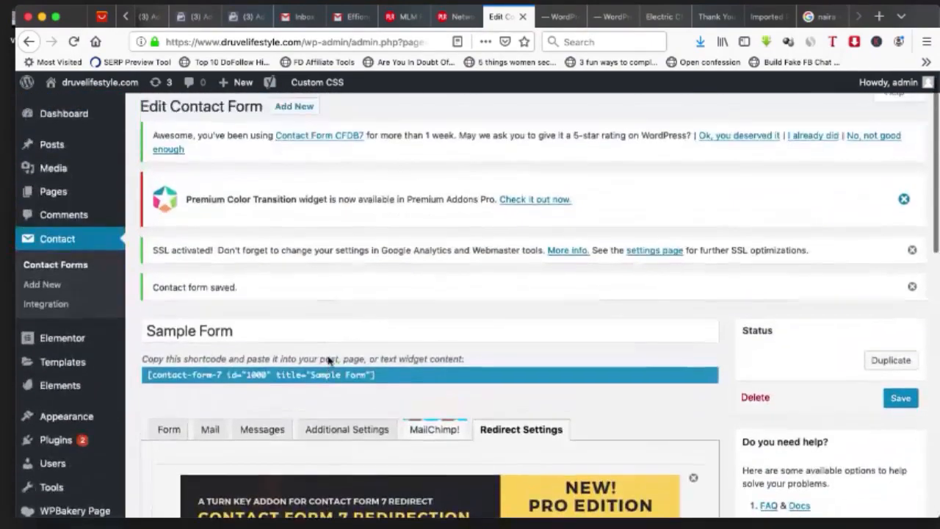
pyautogui.scroll(-2, 325, 359)
# Step: Save the Sample Form redirect settings, compare the order pages, and return to the new page's editor
pyautogui.click(902, 344)
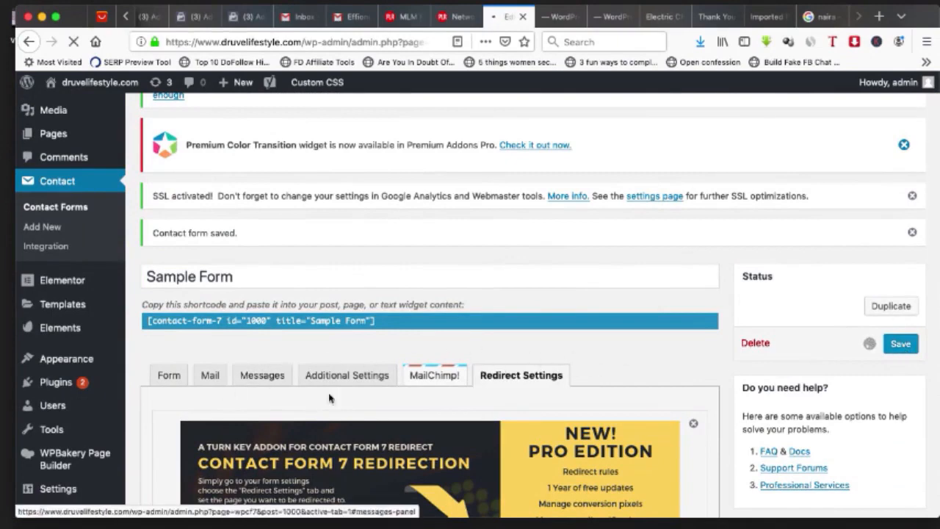
pyautogui.click(610, 16)
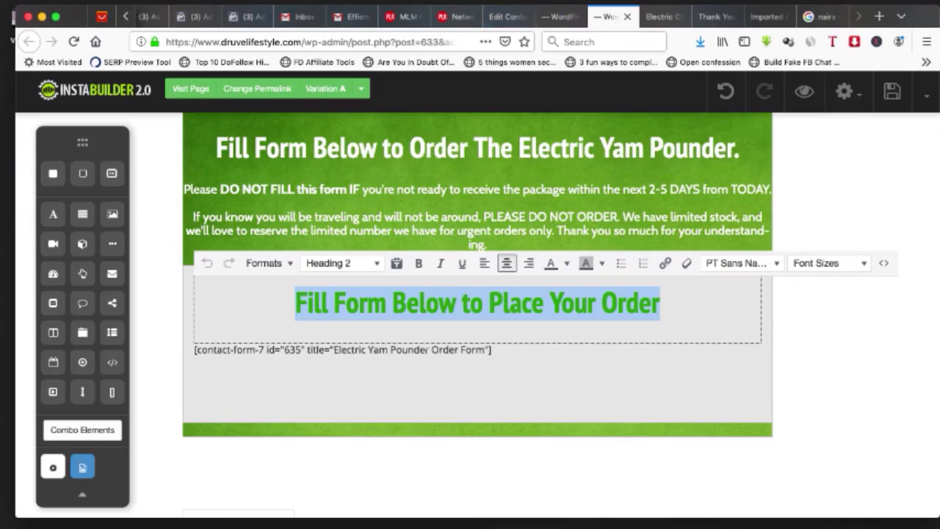
pyautogui.click(562, 20)
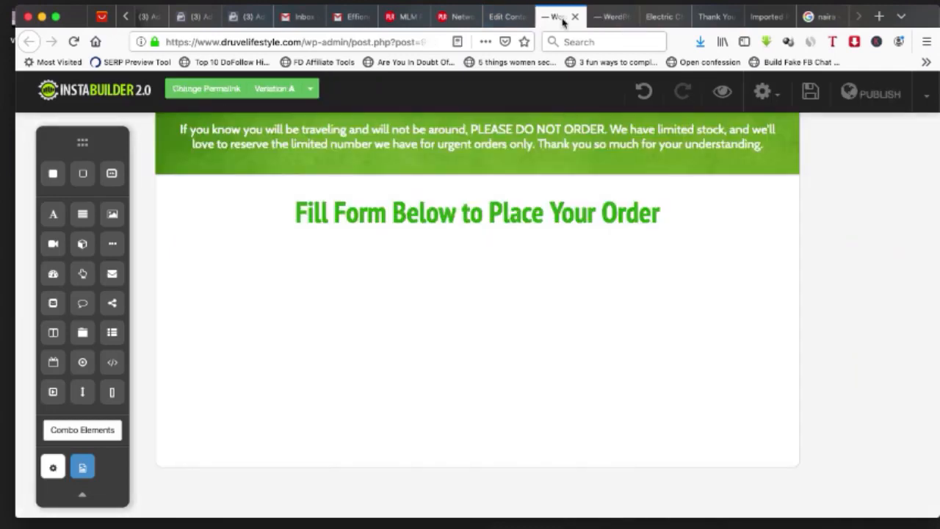
pyautogui.click(608, 16)
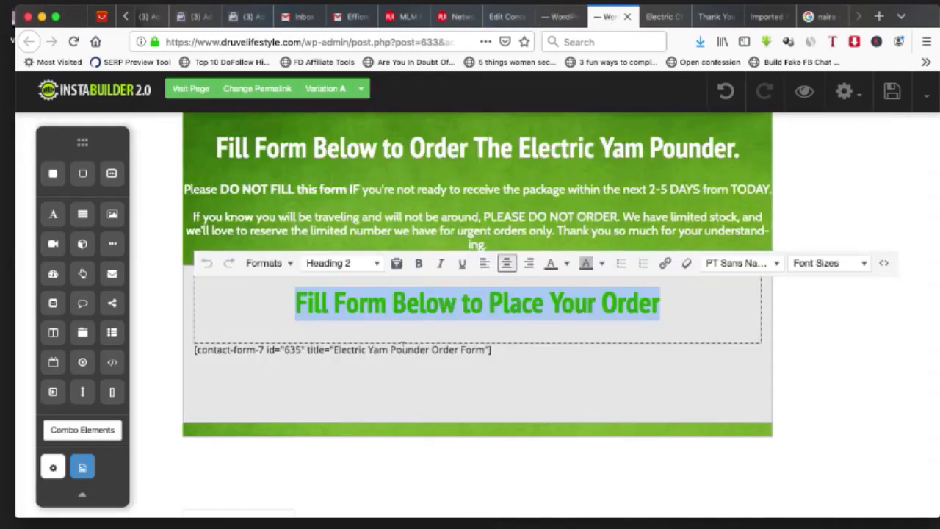
pyautogui.click(493, 18)
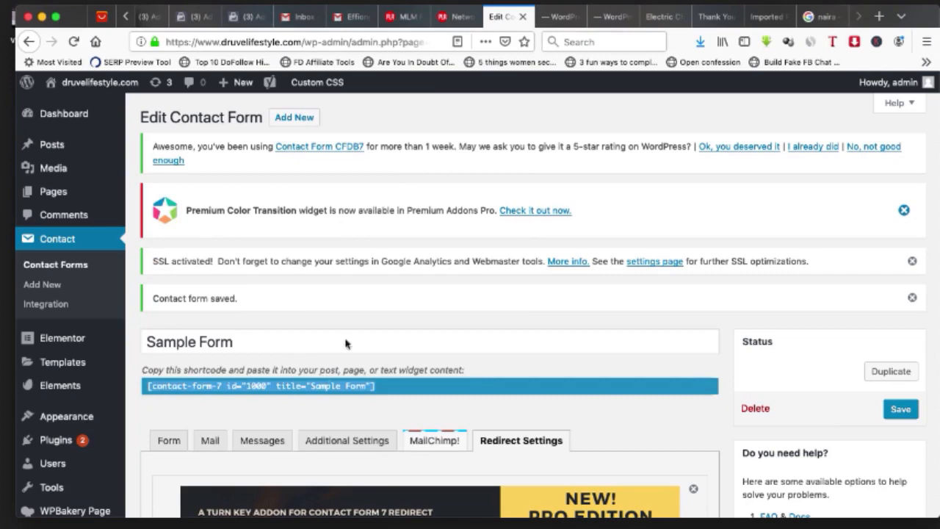
pyautogui.click(550, 18)
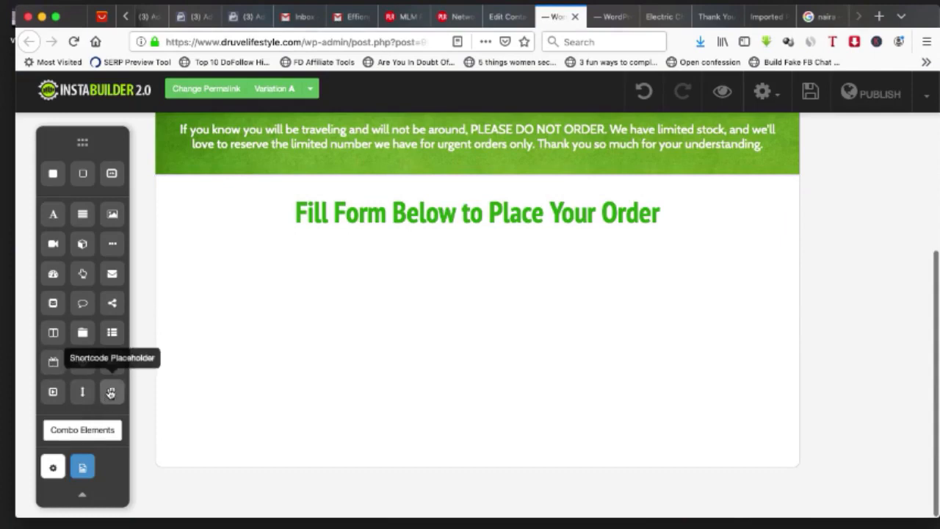
# Step: Add a Shortcode Placeholder under the heading containing the Sample Form contact-form-7 shortcode (id 1000)
pyautogui.moveTo(114, 392); pyautogui.dragTo(354, 272)
pyautogui.click(283, 255)
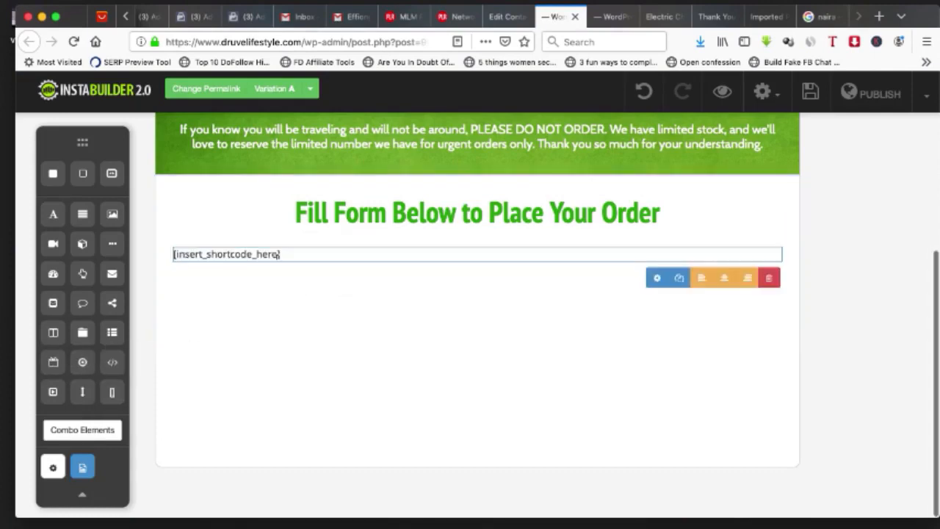
pyautogui.click(651, 277)
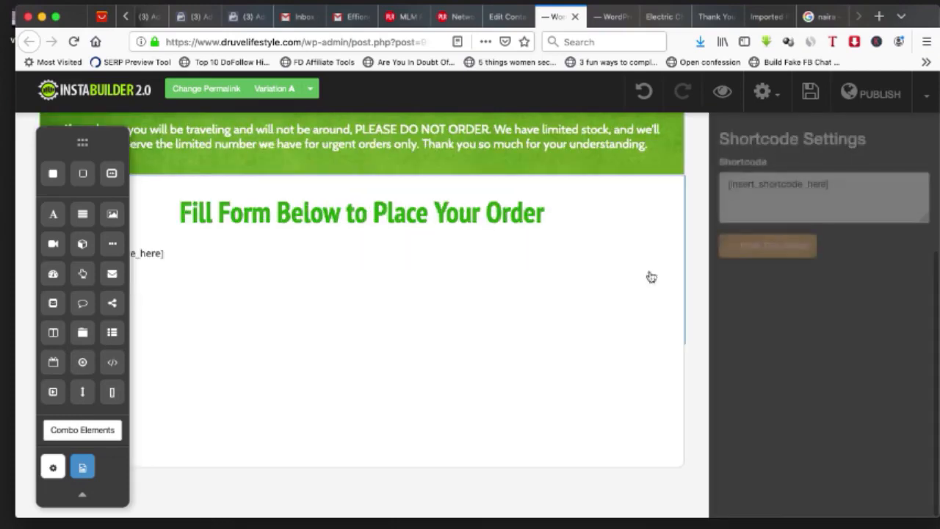
pyautogui.tripleClick(778, 185)
pyautogui.press('BackSpace')
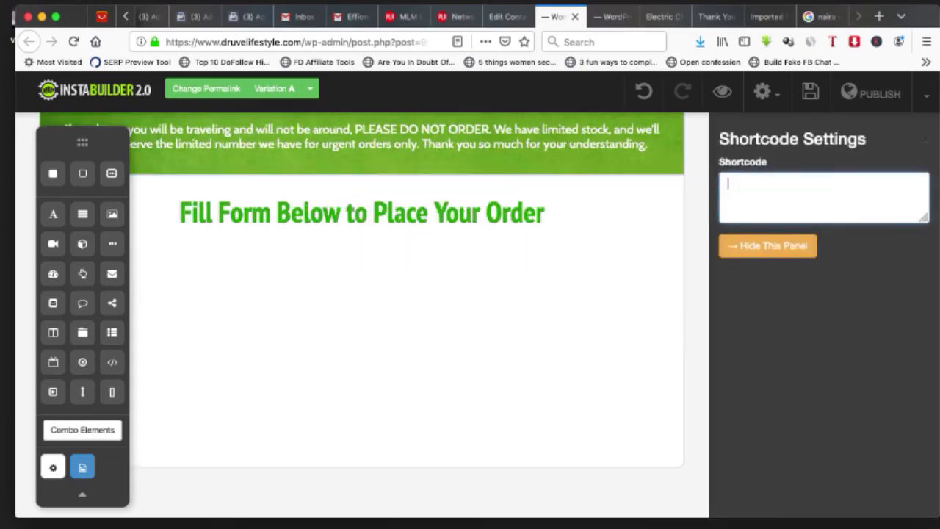
pyautogui.write('[contact-form-7 id="1000" title="Sample Form"]')
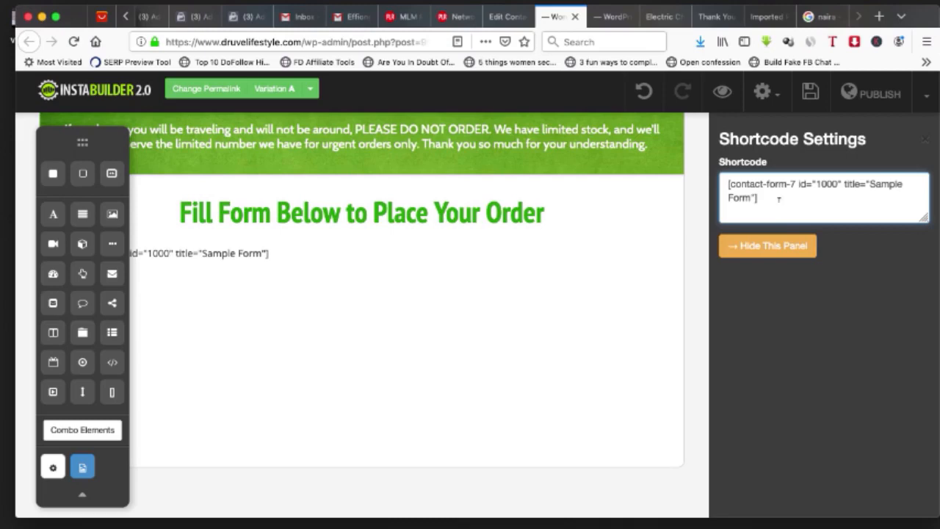
pyautogui.click(776, 254)
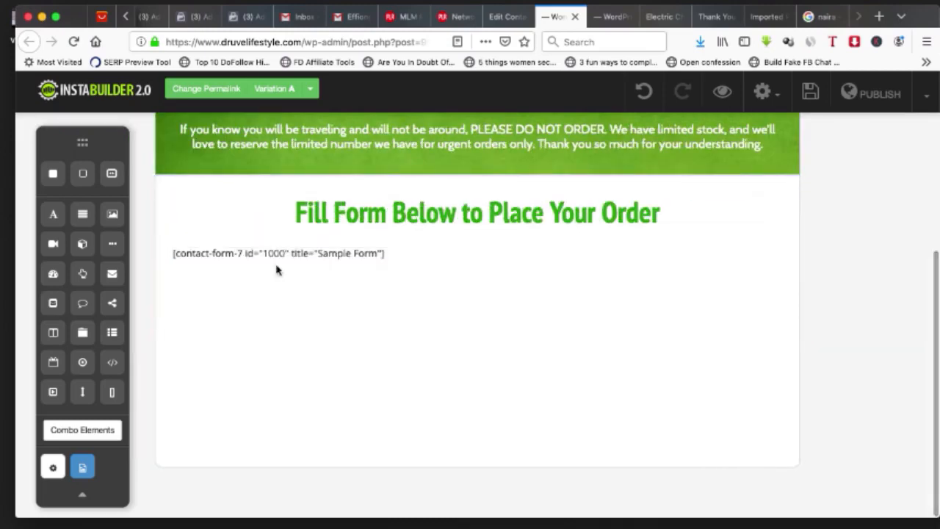
# Step: Compare the original page's form section and the contact form admin page, then return to the editor
pyautogui.click(630, 15)
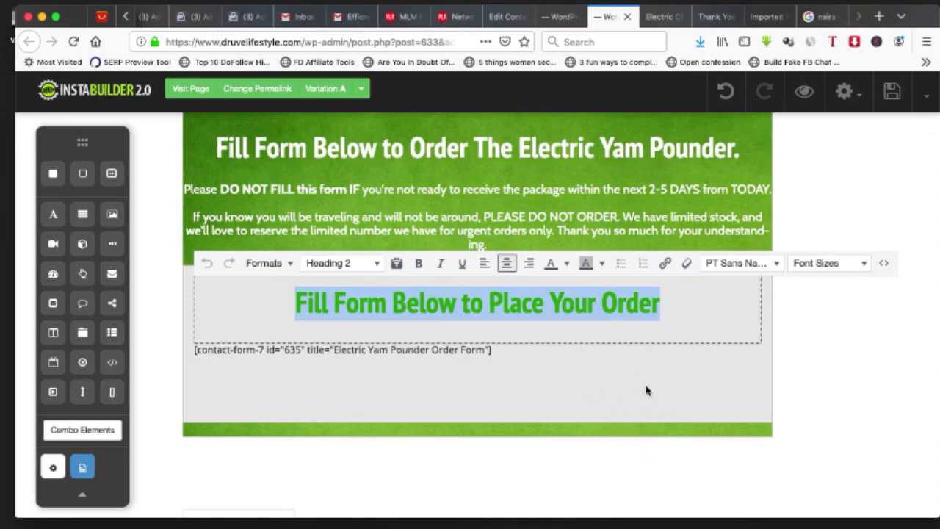
pyautogui.click(621, 410)
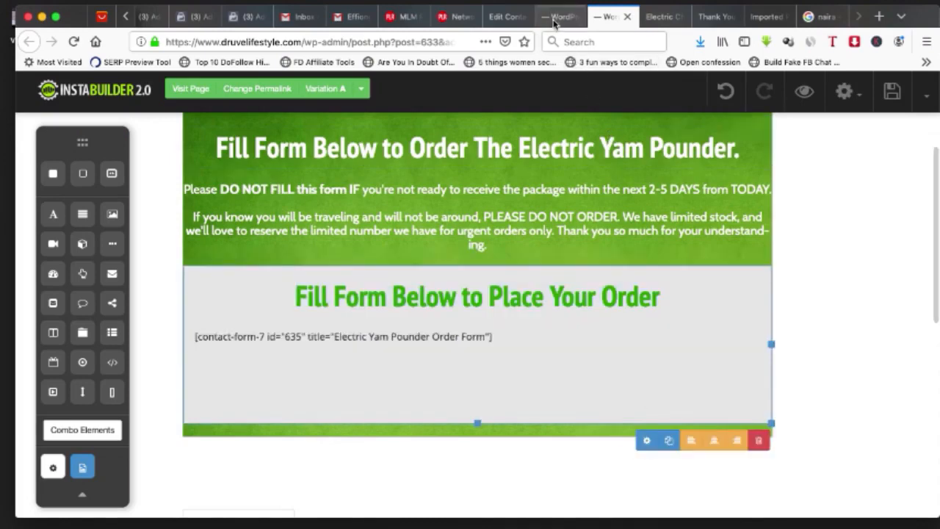
pyautogui.click(513, 15)
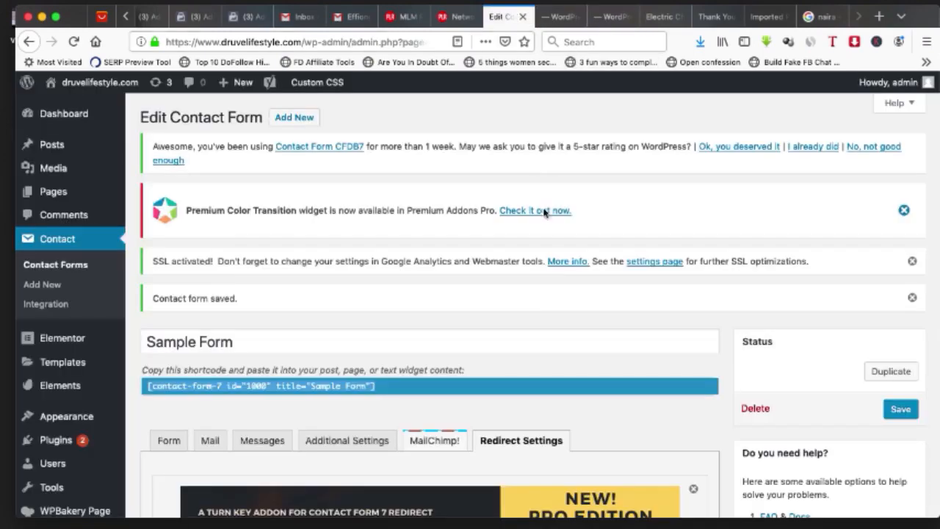
pyautogui.click(563, 17)
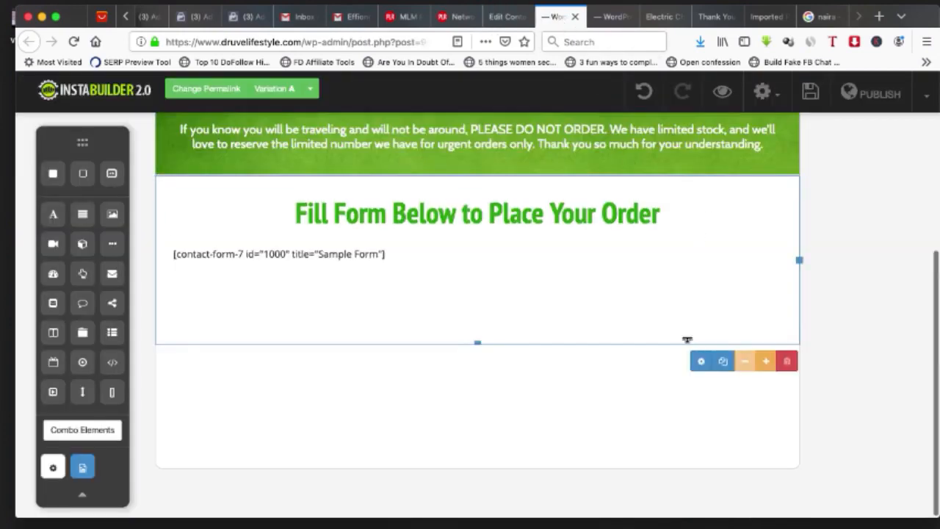
# Step: Set the form section's background colour to light grey #e5e5e5
pyautogui.click(697, 361)
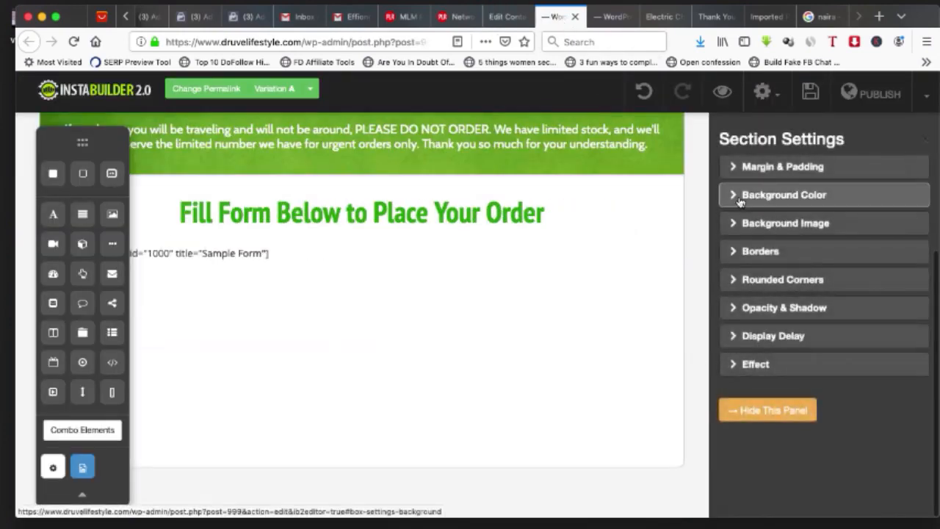
pyautogui.click(739, 202)
pyautogui.click(738, 254)
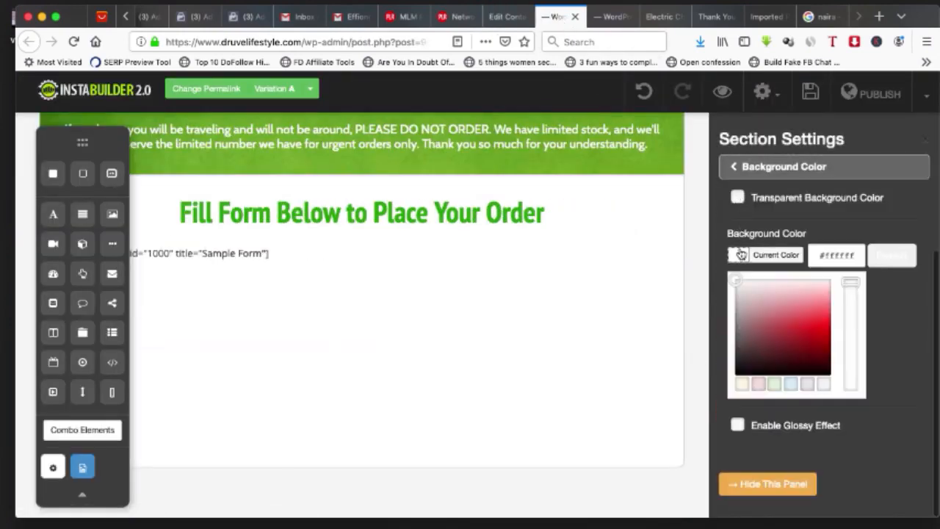
pyautogui.click(734, 292)
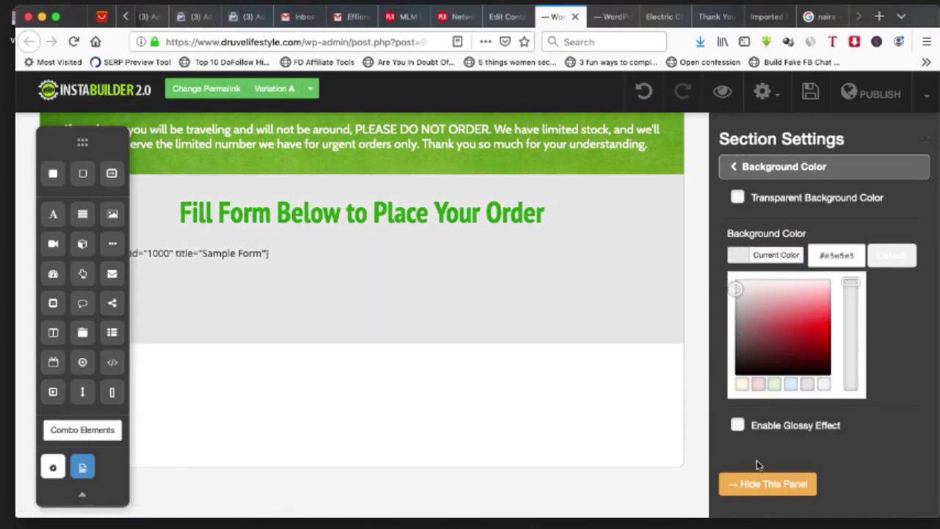
pyautogui.click(757, 476)
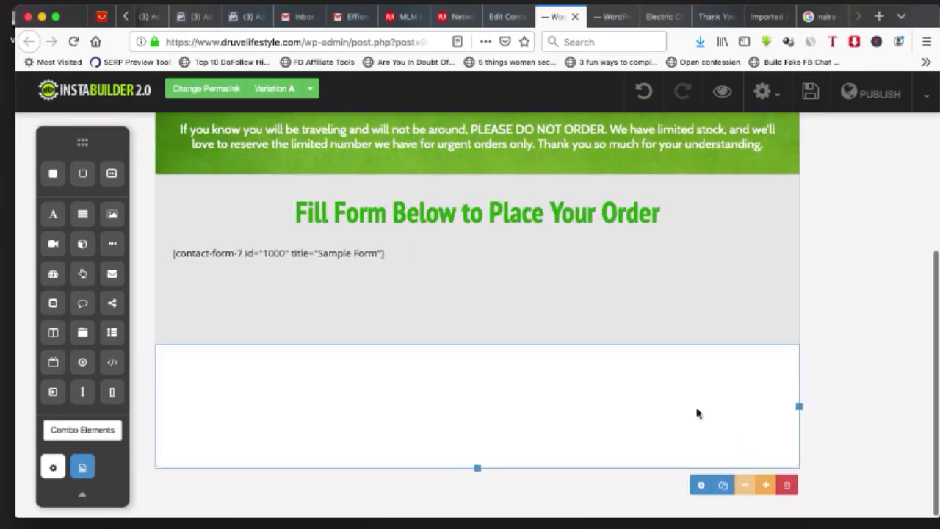
# Step: Give the section below a pre-made green texture background and shrink it to a thin strip
pyautogui.click(700, 484)
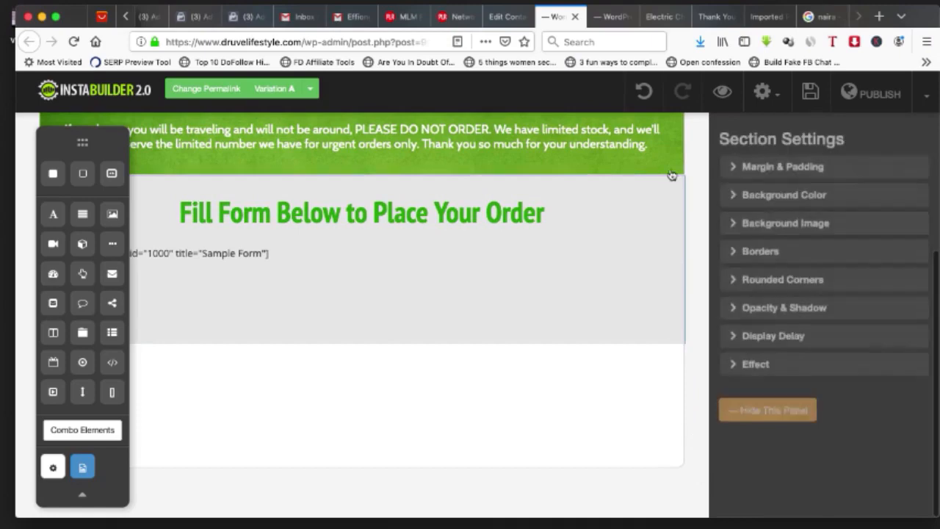
pyautogui.click(737, 231)
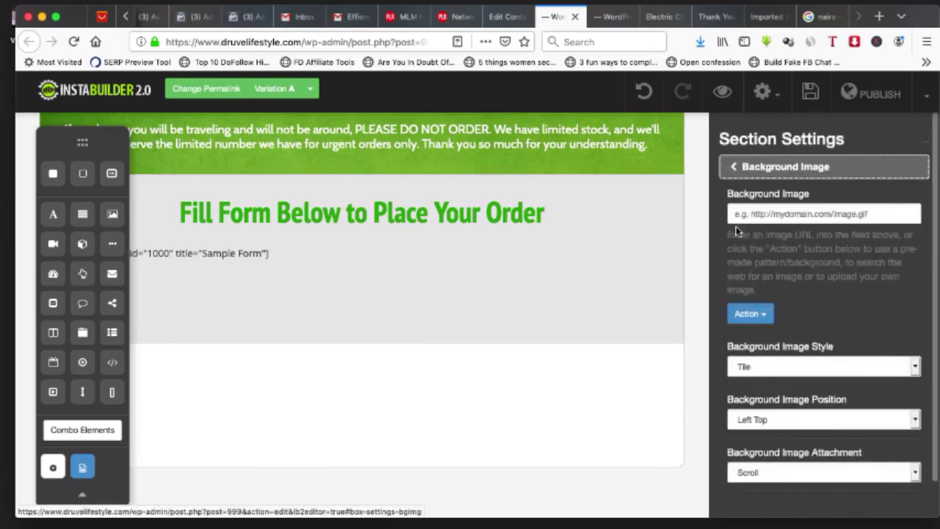
pyautogui.click(750, 313)
pyautogui.click(780, 338)
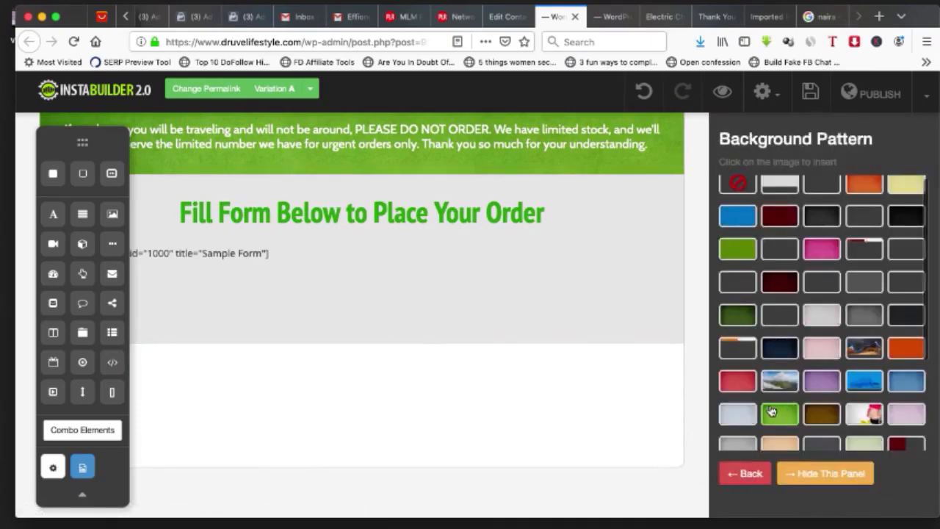
pyautogui.click(779, 413)
pyautogui.click(821, 474)
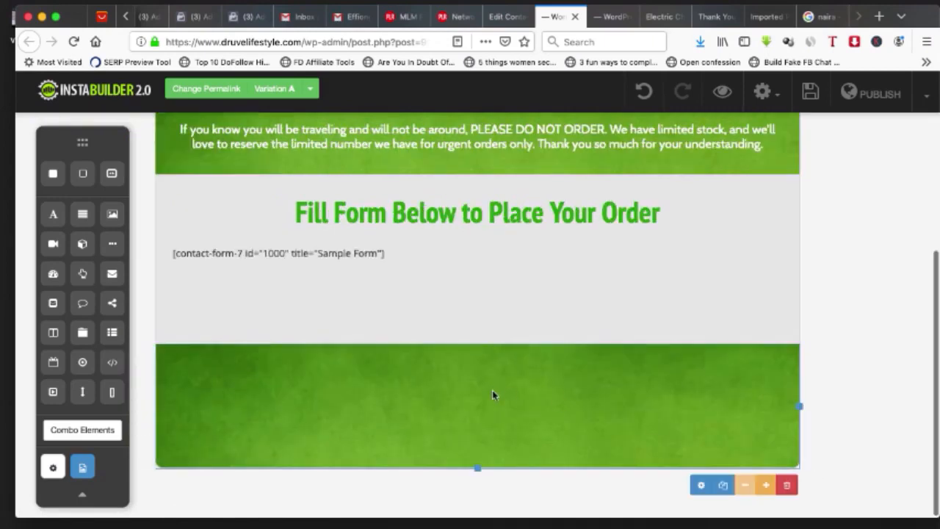
pyautogui.moveTo(473, 469); pyautogui.dragTo(430, 360)
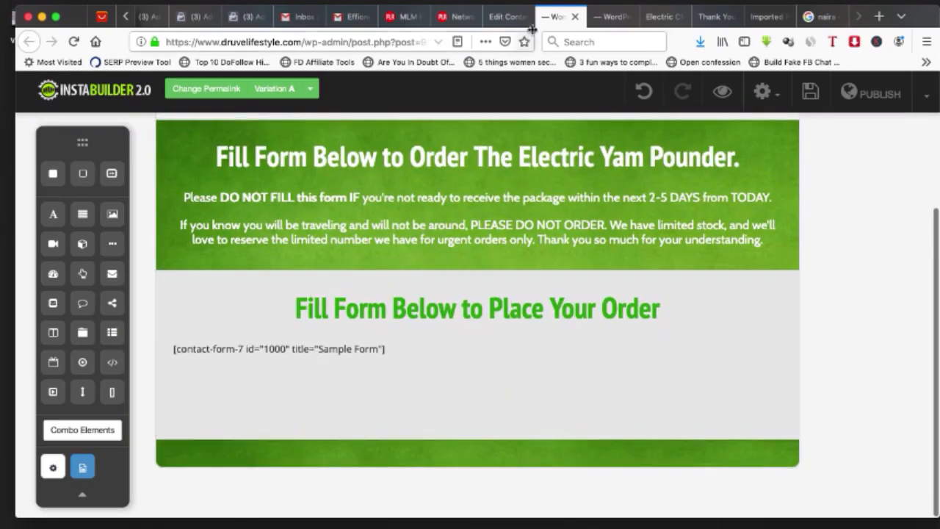
# Step: Review the original order page and the contact form admin page, then return to the new editor
pyautogui.click(608, 19)
pyautogui.scroll(3, 541, 301)
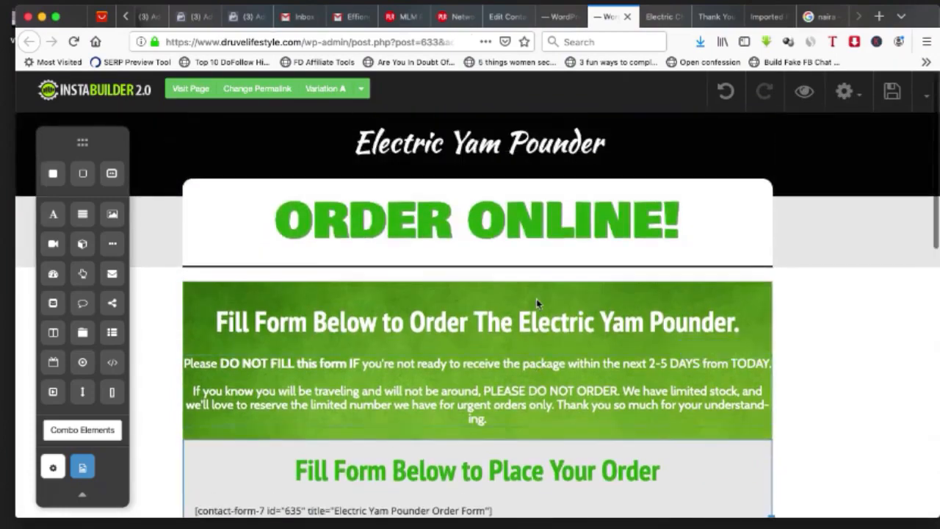
pyautogui.scroll(-10, 536, 298)
pyautogui.scroll(10, 538, 303)
pyautogui.scroll(-8, 537, 307)
pyautogui.scroll(8, 537, 307)
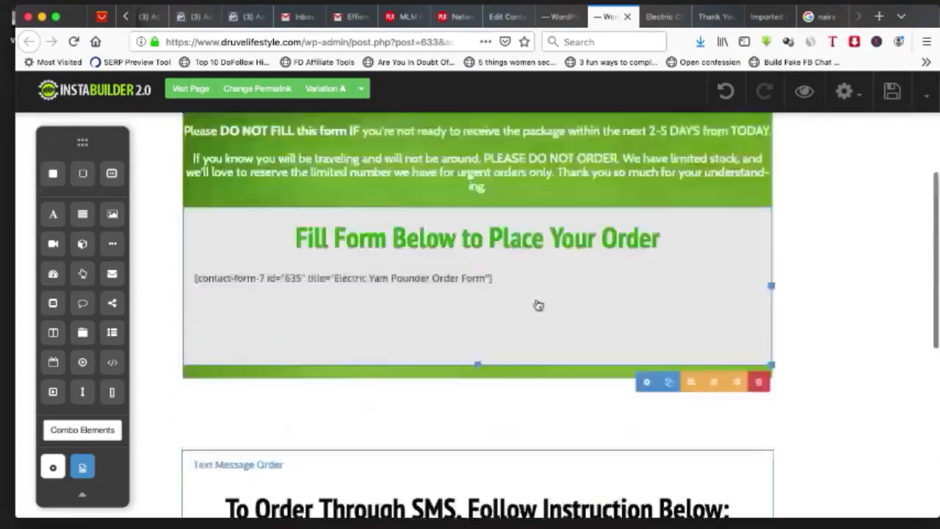
pyautogui.click(518, 18)
pyautogui.click(552, 18)
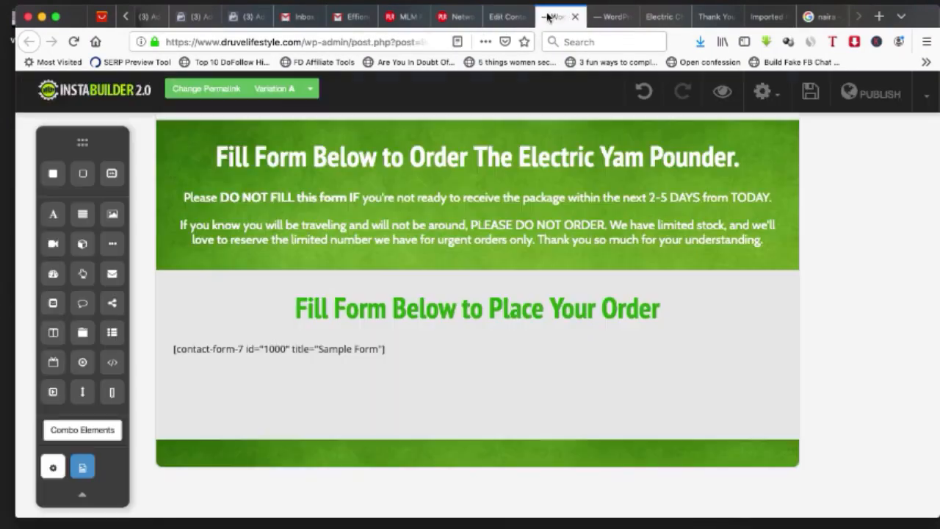
pyautogui.scroll(5, 516, 375)
pyautogui.scroll(-5, 499, 262)
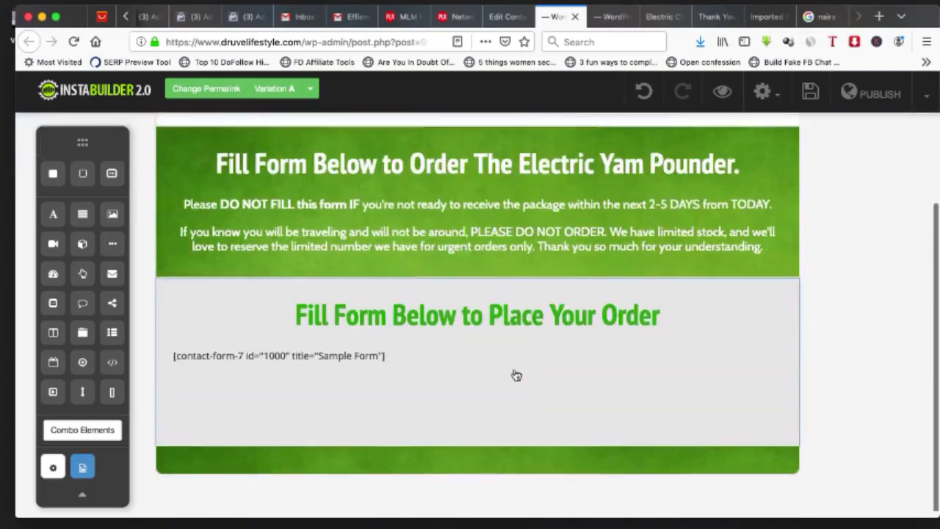
pyautogui.scroll(5, 514, 374)
# Step: Scroll through the original page's SMS ordering section, then switch back to the new page's editor
pyautogui.click(614, 17)
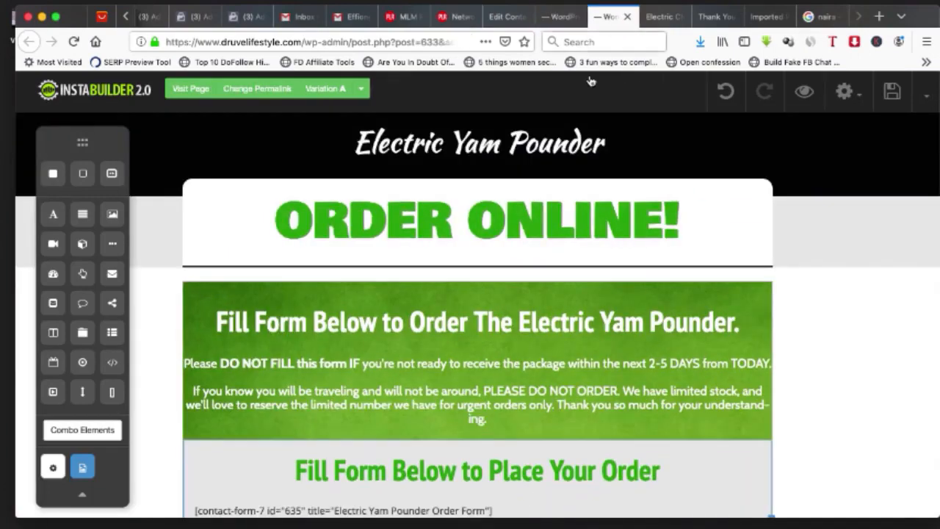
pyautogui.scroll(-10, 516, 301)
pyautogui.scroll(4, 517, 298)
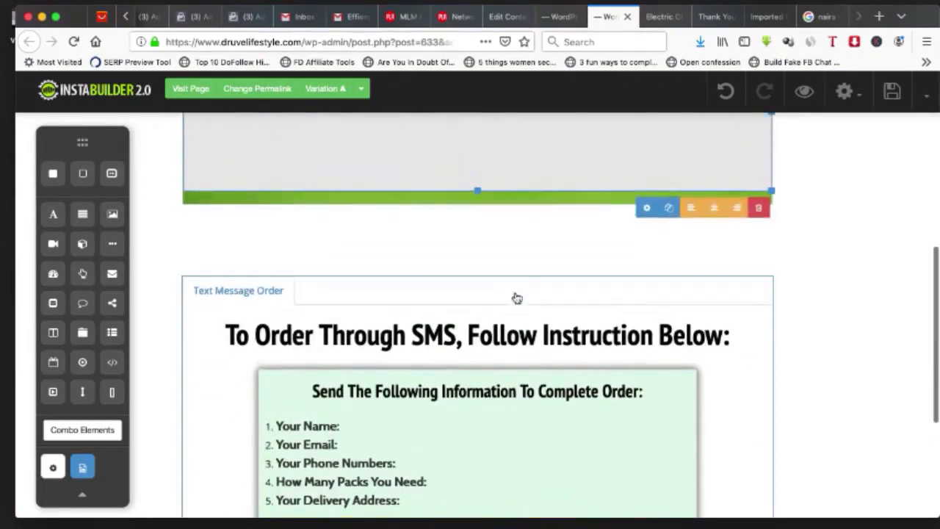
pyautogui.scroll(-6, 367, 389)
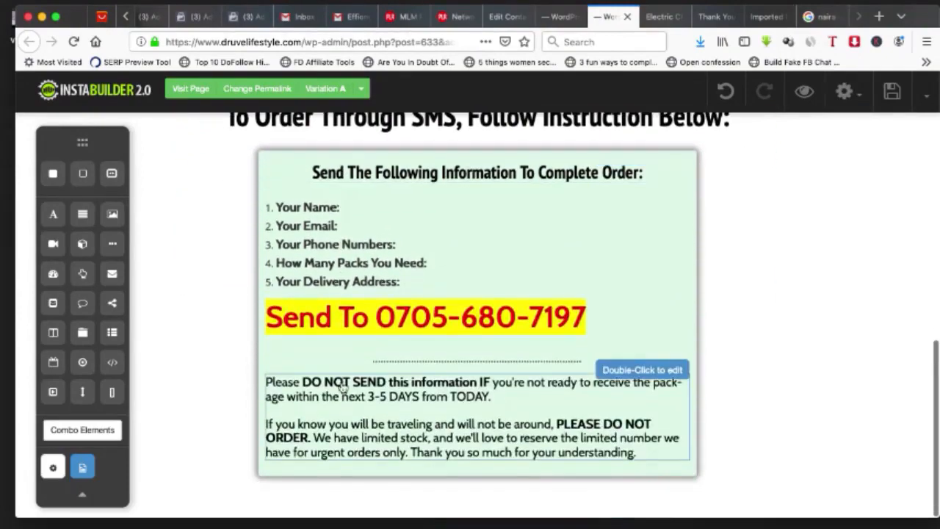
pyautogui.scroll(4, 397, 390)
pyautogui.scroll(-1, 340, 389)
pyautogui.scroll(6, 342, 388)
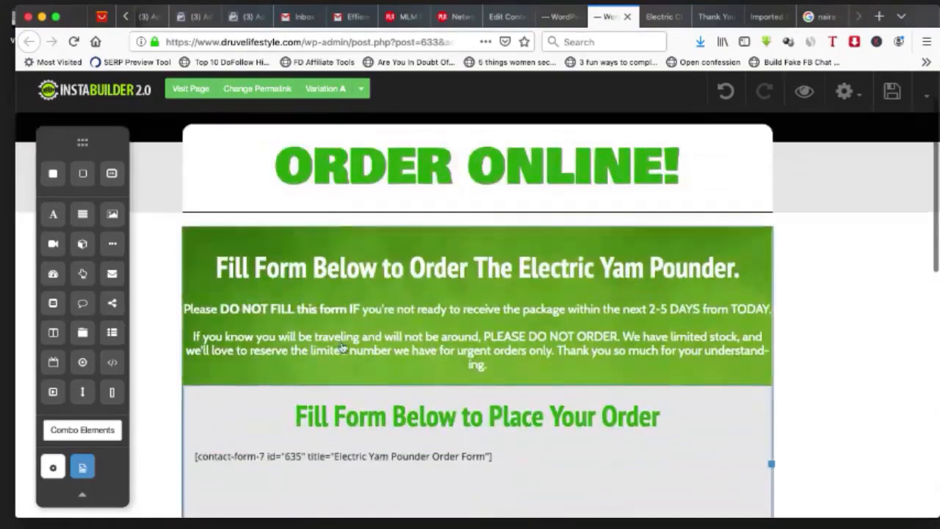
pyautogui.scroll(-6, 342, 353)
pyautogui.scroll(3, 342, 315)
pyautogui.scroll(5, 355, 252)
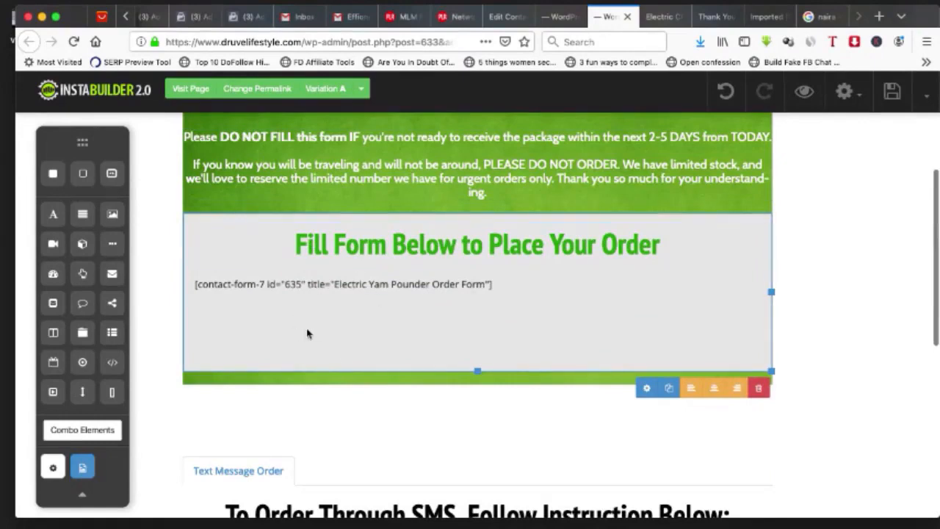
pyautogui.scroll(-5, 397, 301)
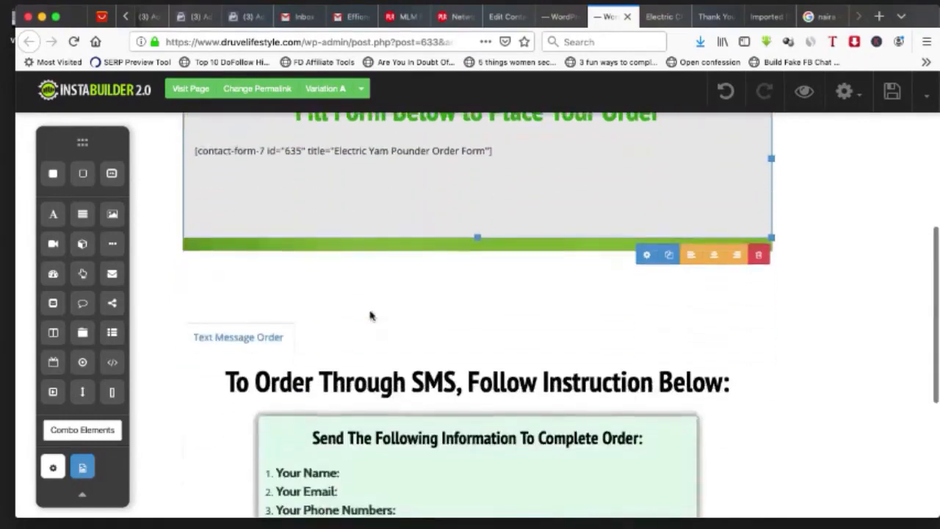
pyautogui.scroll(-5, 317, 397)
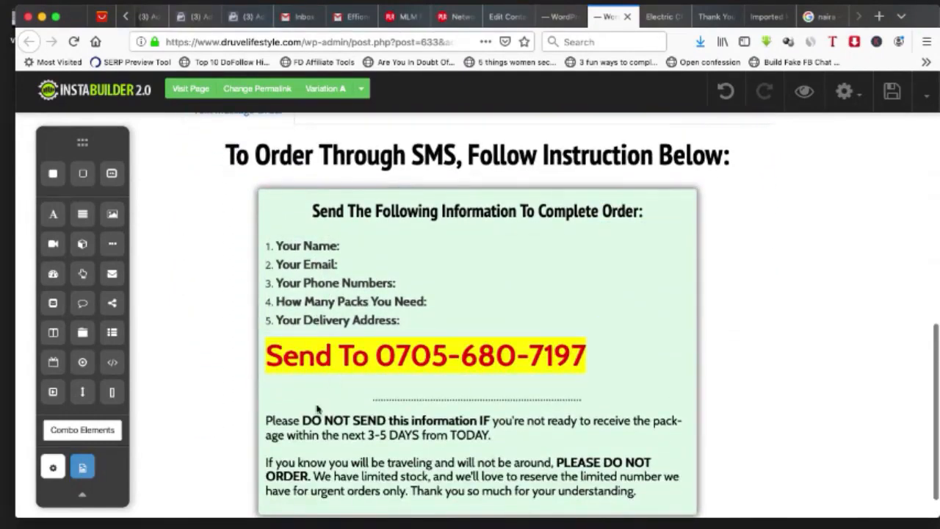
pyautogui.scroll(2, 390, 243)
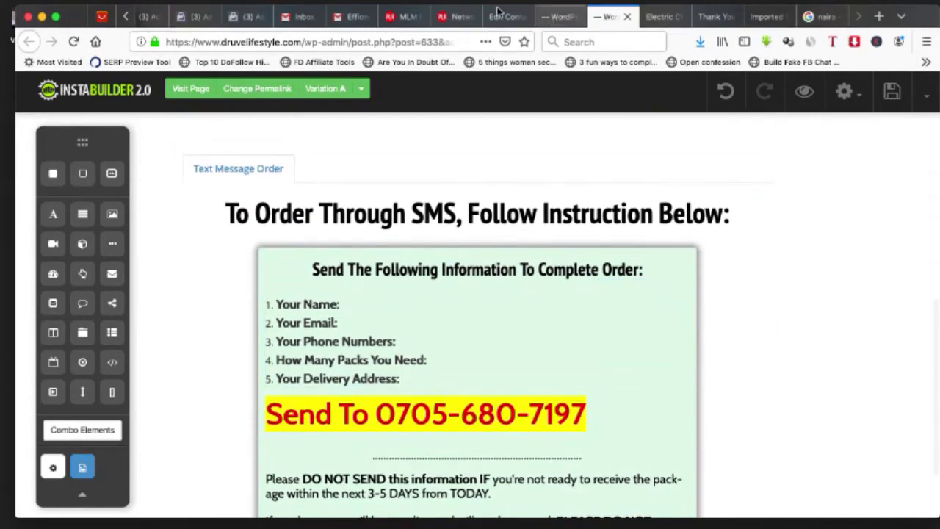
pyautogui.click(558, 16)
pyautogui.scroll(-5, 379, 373)
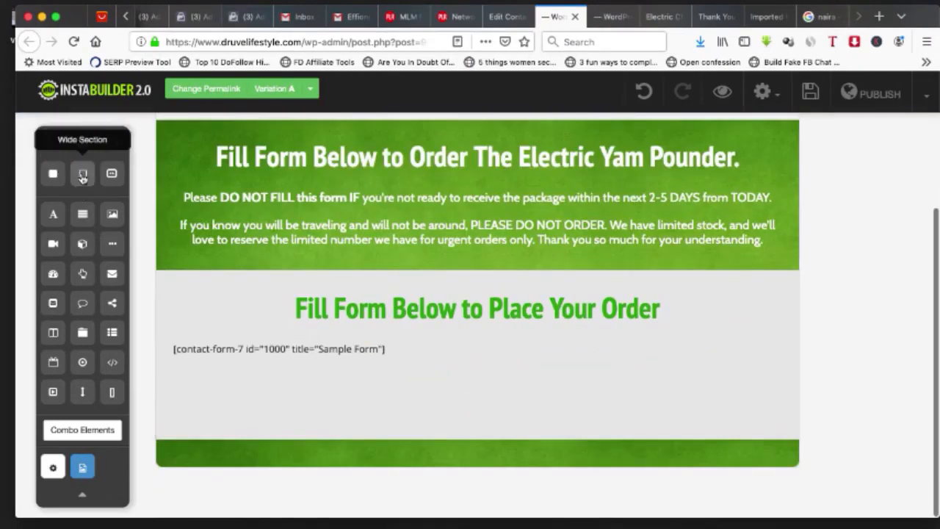
# Step: Add an empty Wide Section at the bottom of the new order page and select it
pyautogui.moveTo(82, 173); pyautogui.dragTo(494, 523)
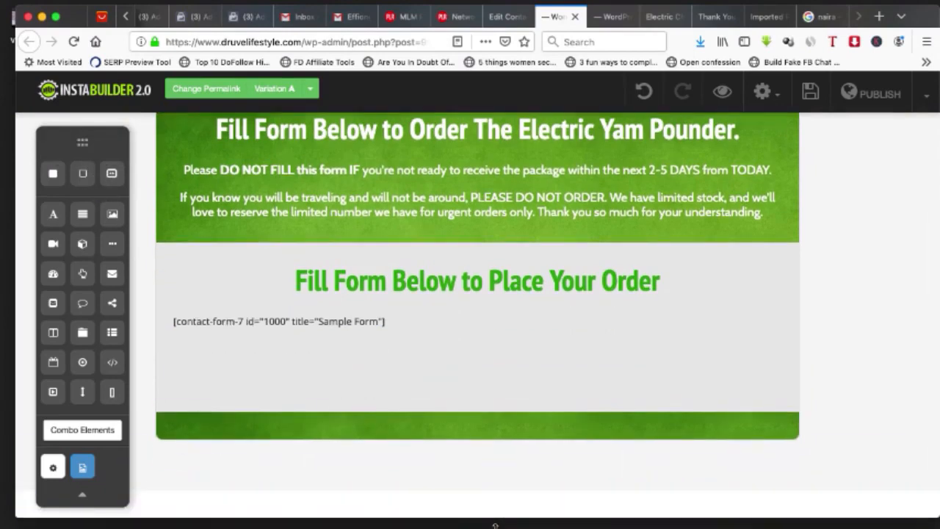
pyautogui.scroll(-3, 476, 431)
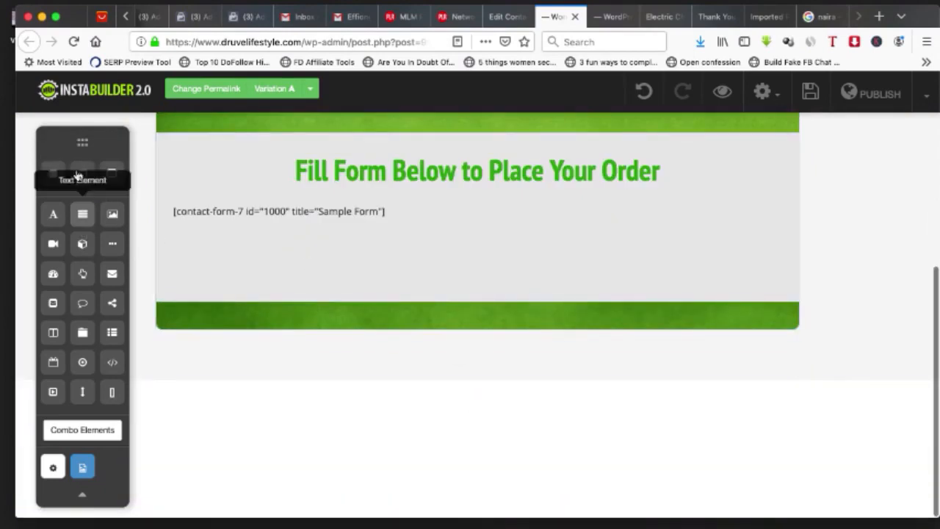
pyautogui.click(614, 16)
pyautogui.scroll(3, 338, 225)
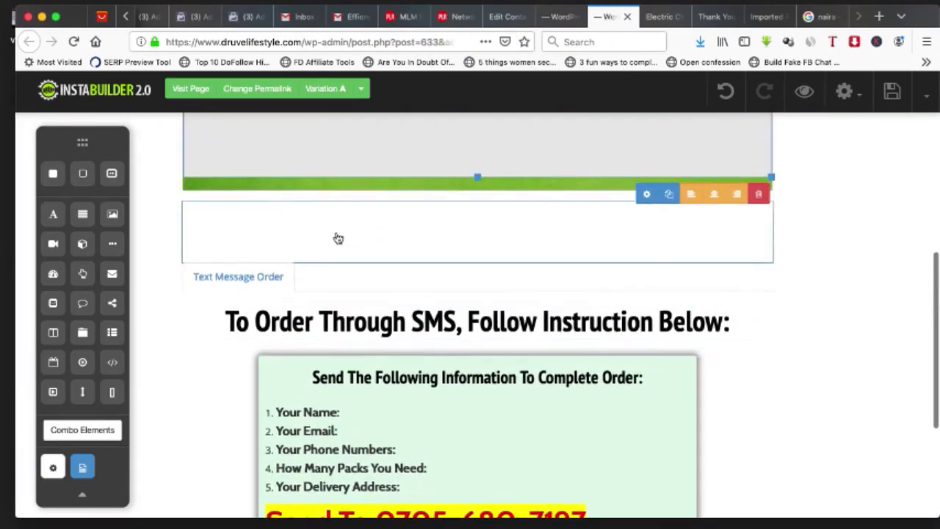
pyautogui.click(491, 15)
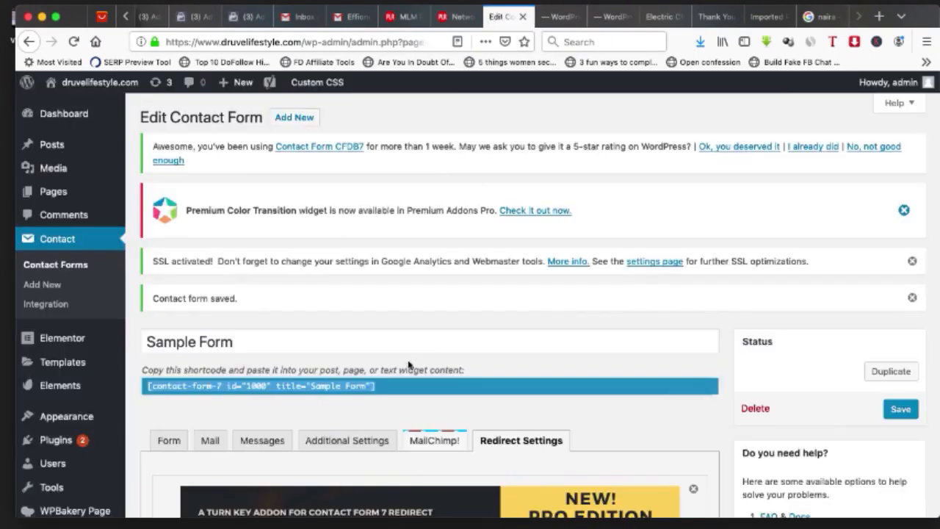
pyautogui.click(560, 13)
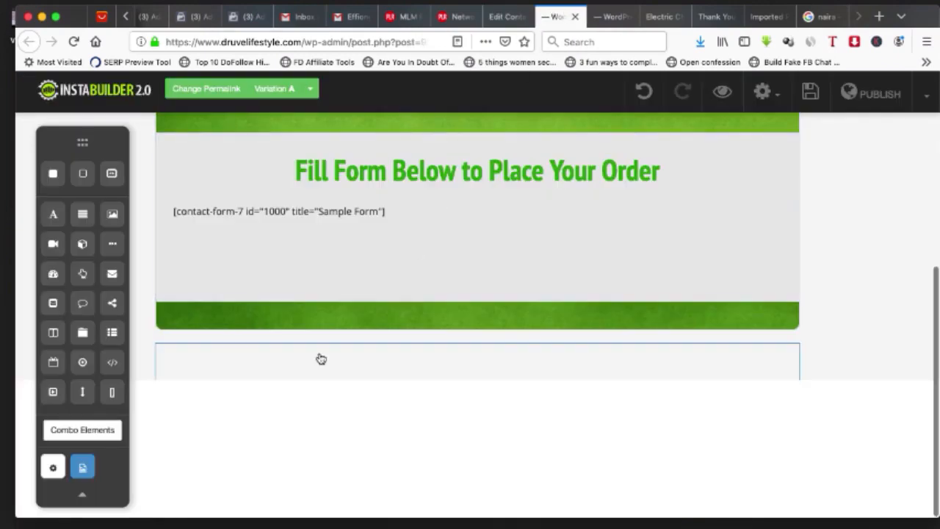
pyautogui.click(398, 353)
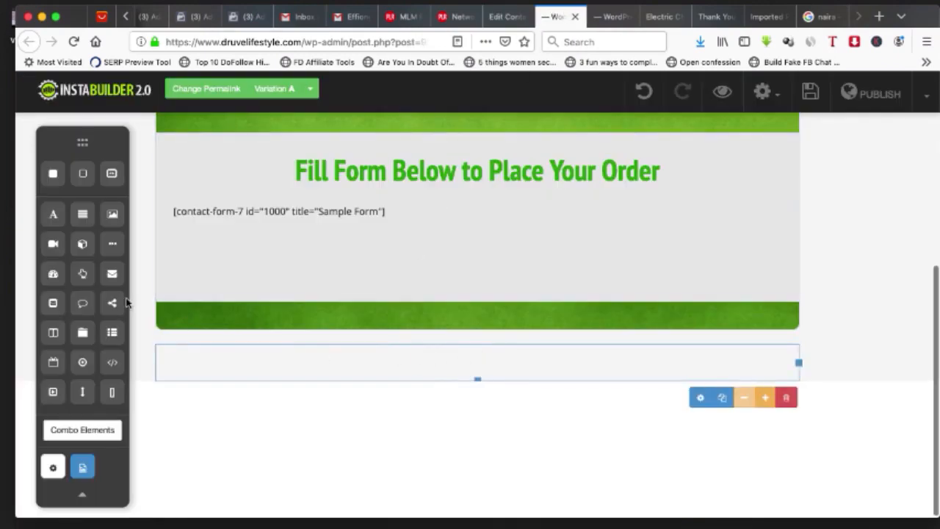
# Step: Open the original page's 'To Order Through SMS, Follow Instruction Below:' heading for editing
pyautogui.click(613, 17)
pyautogui.scroll(-1, 402, 359)
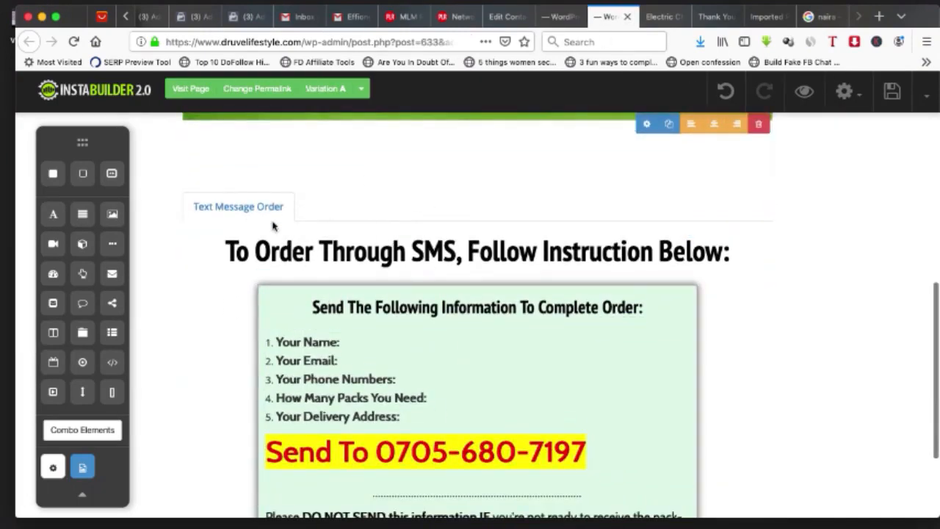
pyautogui.doubleClick(281, 245)
pyautogui.press('super+c')
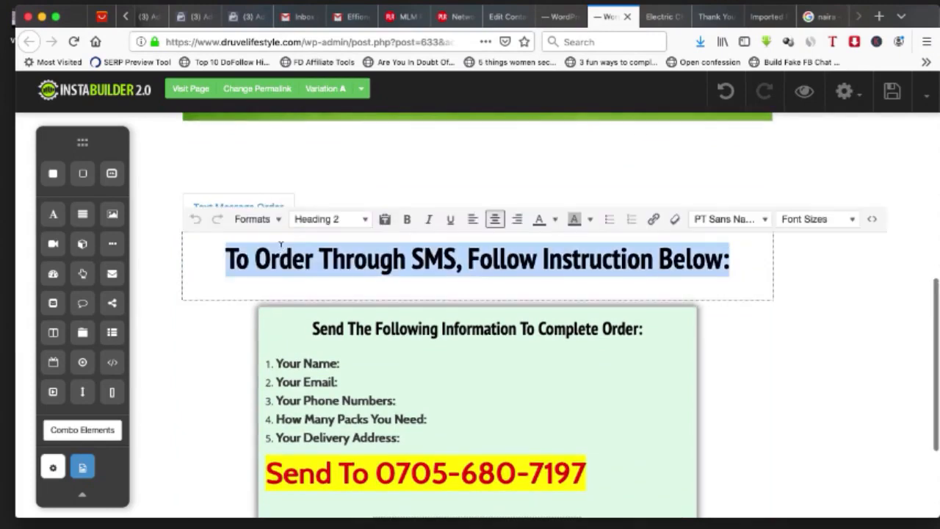
pyautogui.click(500, 20)
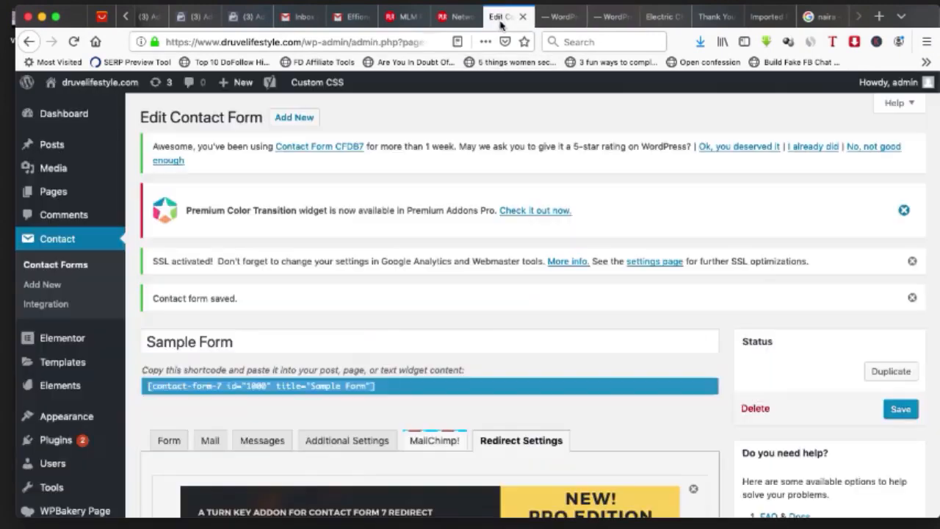
# Step: Add a Title Element to the empty section reading 'To Order Through SMS, Follow Instruction Below:'
pyautogui.click(552, 20)
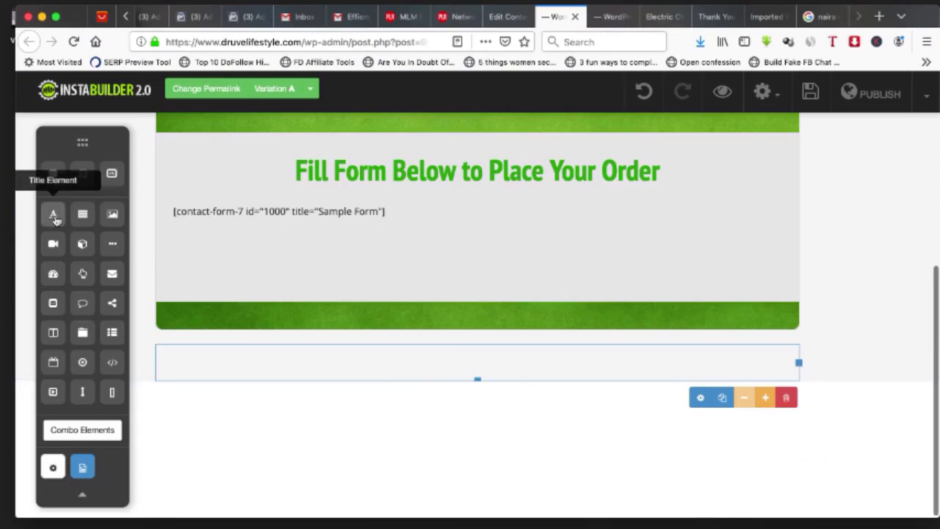
pyautogui.moveTo(52, 214); pyautogui.dragTo(396, 427)
pyautogui.doubleClick(415, 405)
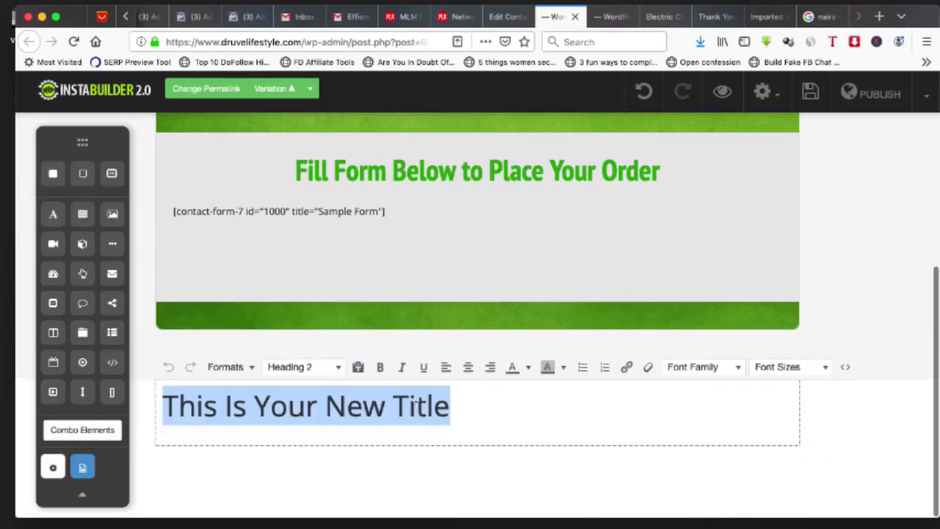
pyautogui.press('super+v')
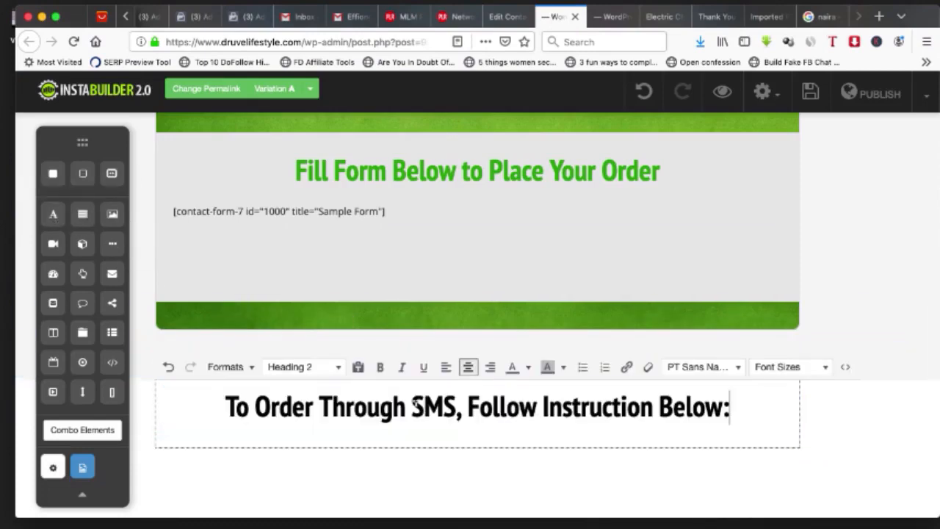
# Step: Close the heading editor on the original page and add a Box Element below the SMS heading
pyautogui.click(612, 21)
pyautogui.click(363, 323)
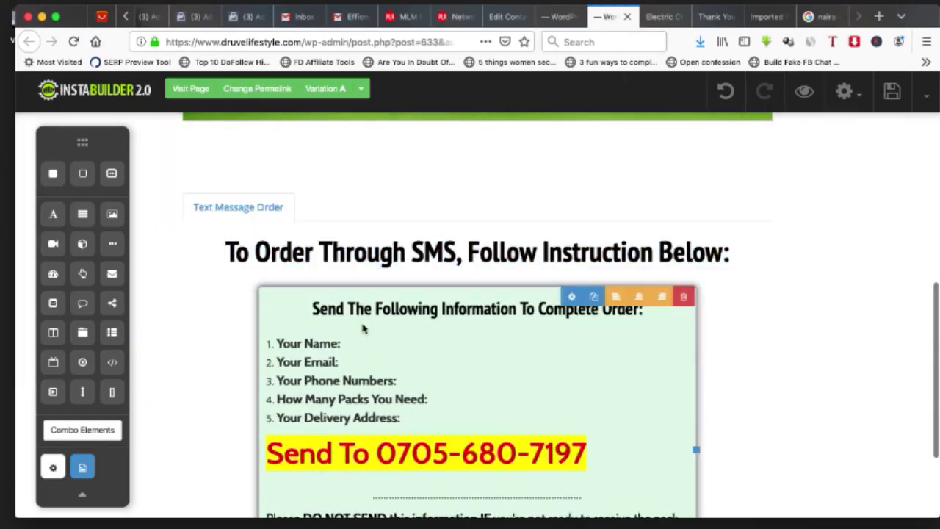
pyautogui.moveTo(264, 292); pyautogui.dragTo(263, 298)
pyautogui.click(548, 16)
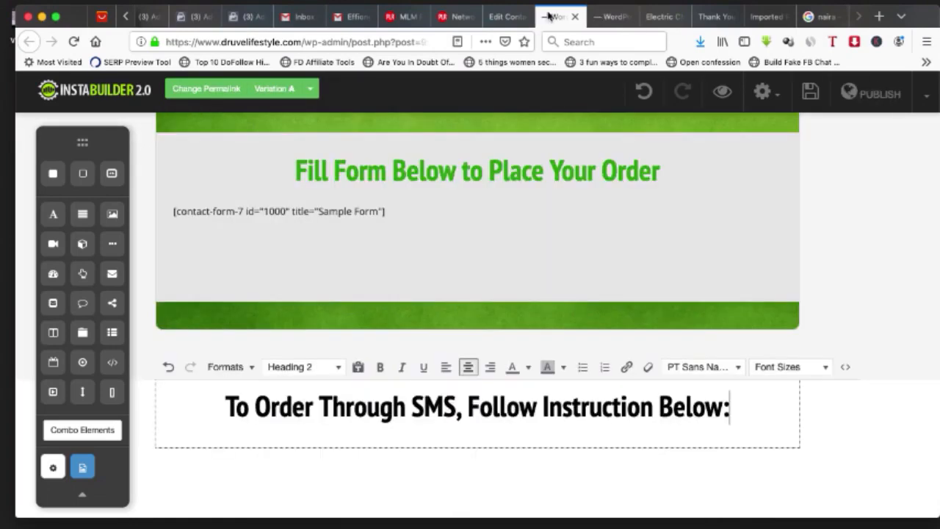
pyautogui.moveTo(83, 247); pyautogui.dragTo(456, 457)
# Step: Give the box below the SMS heading a light green #b7eaa3 background
pyautogui.scroll(-2, 486, 451)
pyautogui.click(478, 380)
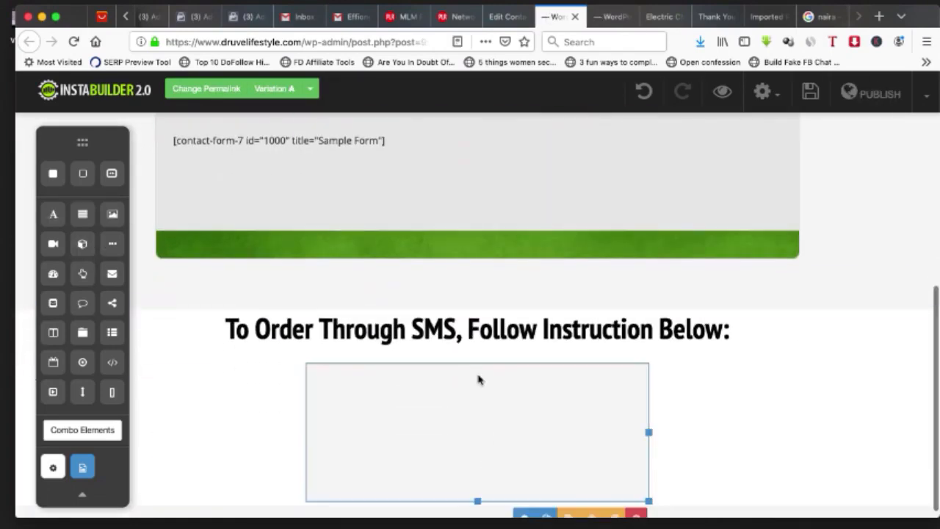
pyautogui.click(526, 514)
pyautogui.click(766, 196)
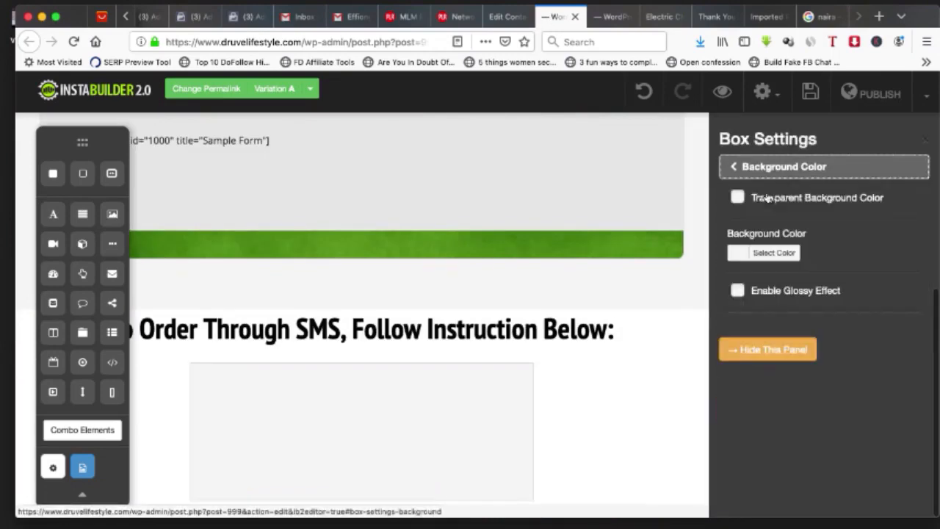
pyautogui.click(757, 252)
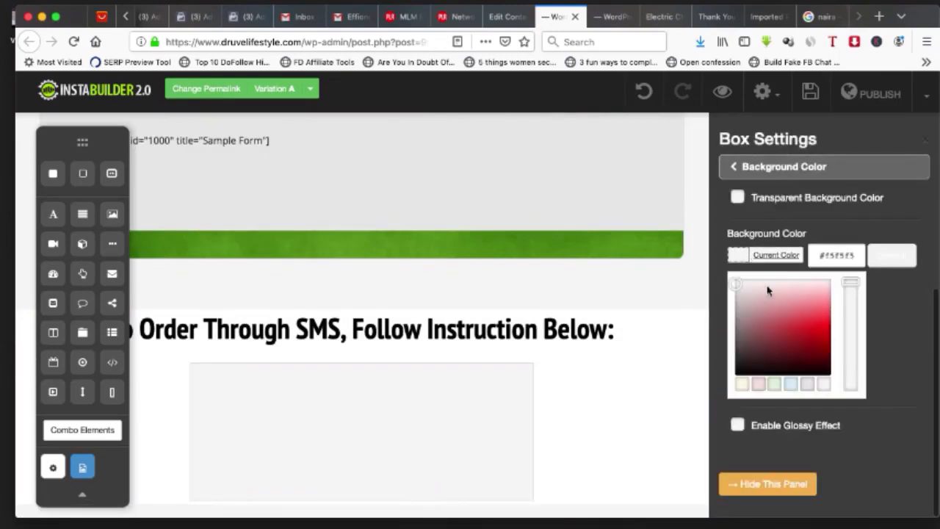
pyautogui.click(773, 374)
pyautogui.click(775, 385)
pyautogui.scroll(-5, 543, 377)
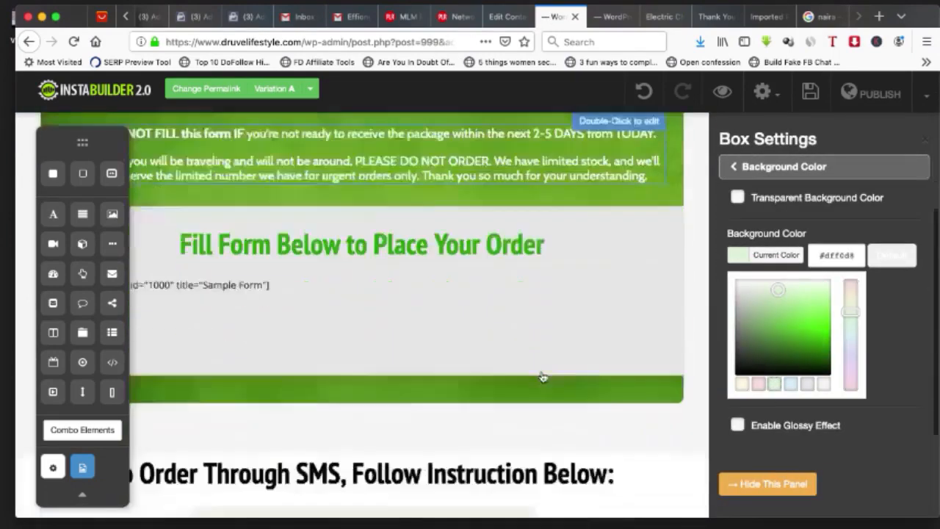
pyautogui.scroll(-3, 543, 377)
pyautogui.moveTo(781, 291); pyautogui.dragTo(800, 304)
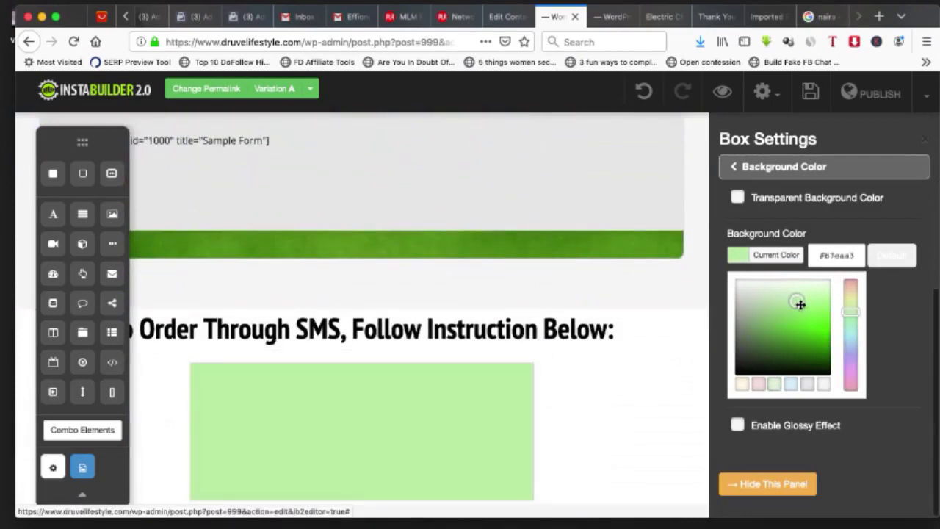
pyautogui.click(768, 483)
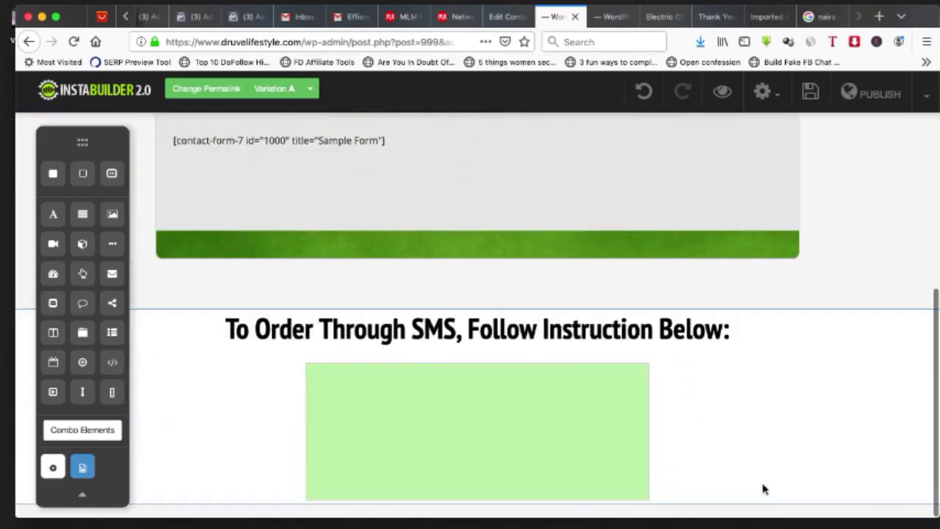
# Step: Review the original page's SMS box, then switch back to the new order page (post 999) editor
pyautogui.click(598, 6)
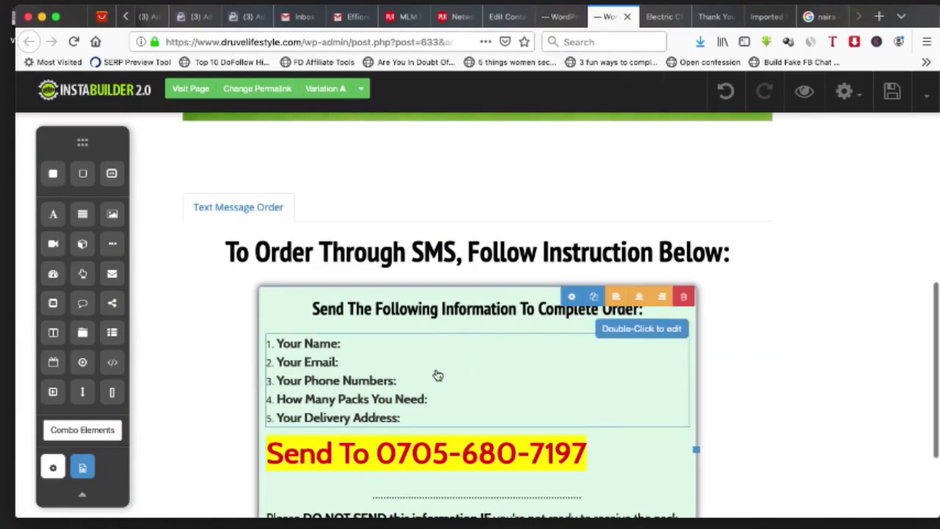
pyautogui.scroll(-2, 438, 411)
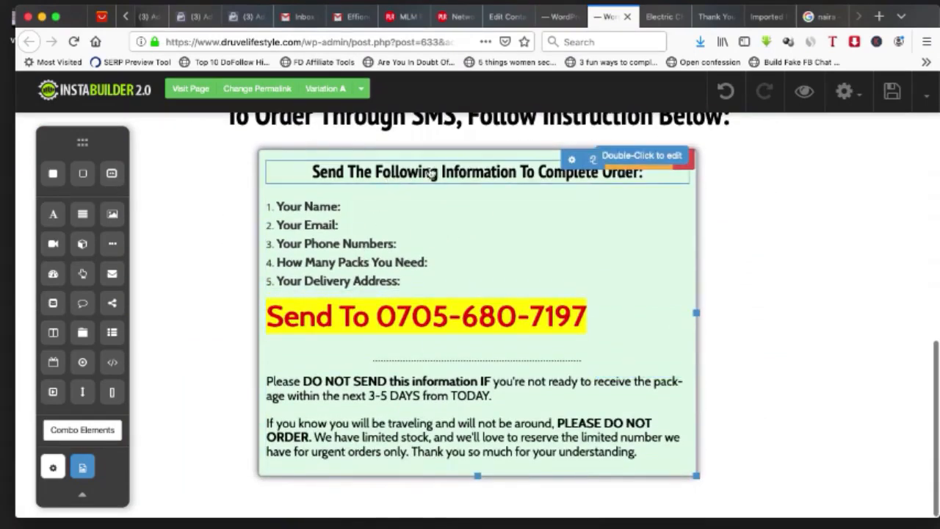
pyautogui.scroll(2, 442, 175)
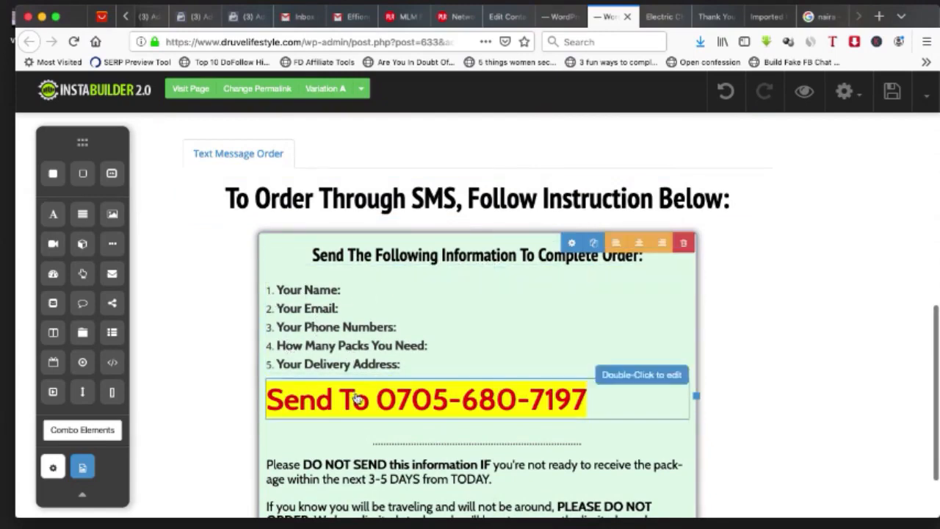
pyautogui.scroll(-2, 404, 321)
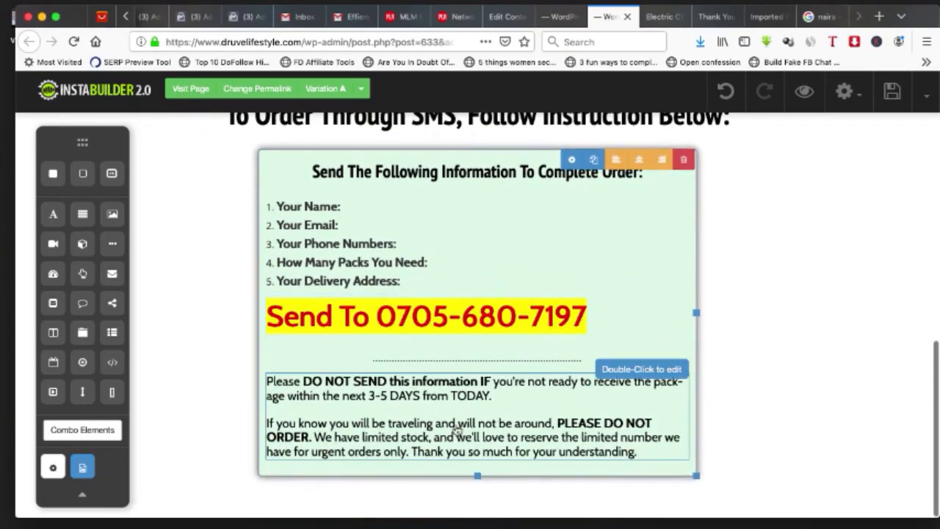
pyautogui.scroll(3, 449, 322)
pyautogui.scroll(-3, 450, 322)
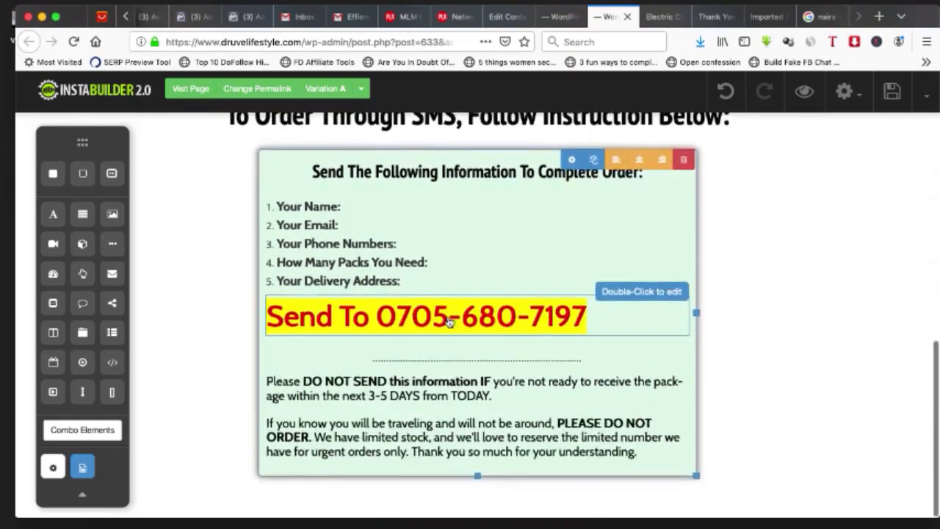
pyautogui.scroll(10, 450, 323)
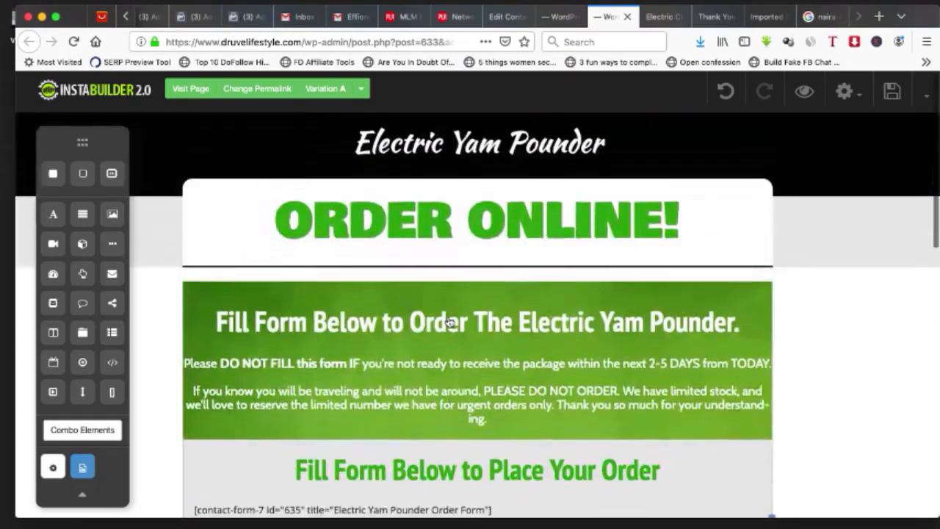
pyautogui.click(556, 16)
# Step: Scroll through the new order page top to bottom, then bring up the stray 'naira' Google search tab
pyautogui.scroll(10, 441, 234)
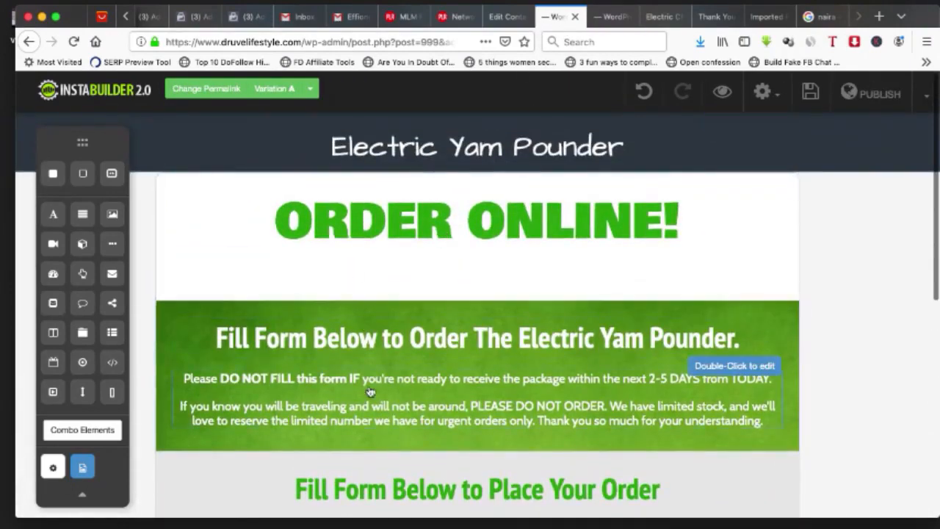
pyautogui.scroll(-10, 374, 390)
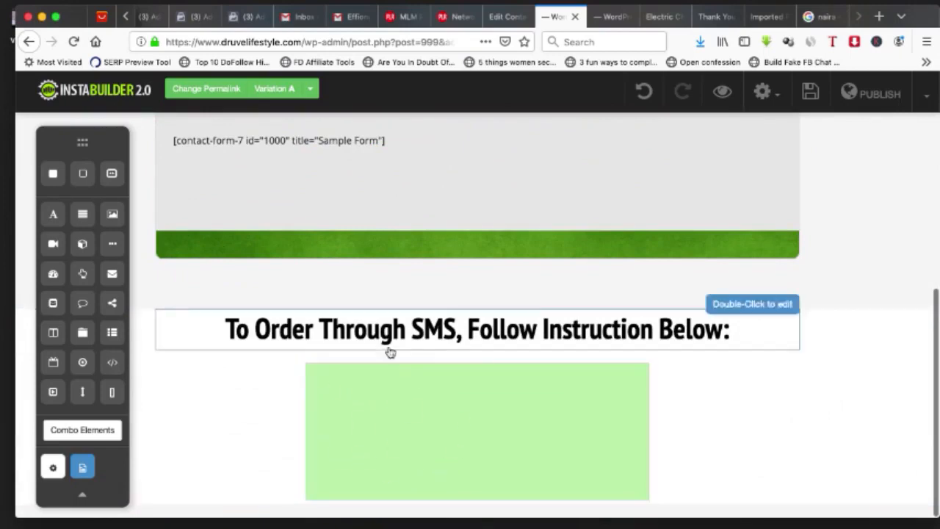
pyautogui.scroll(2, 441, 360)
pyautogui.scroll(1, 440, 360)
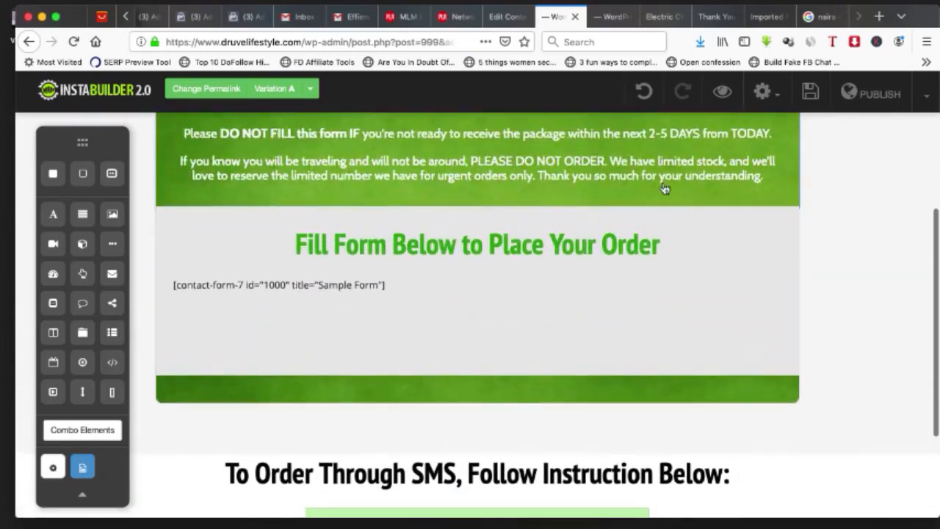
pyautogui.scroll(3, 492, 367)
pyautogui.scroll(-6, 466, 377)
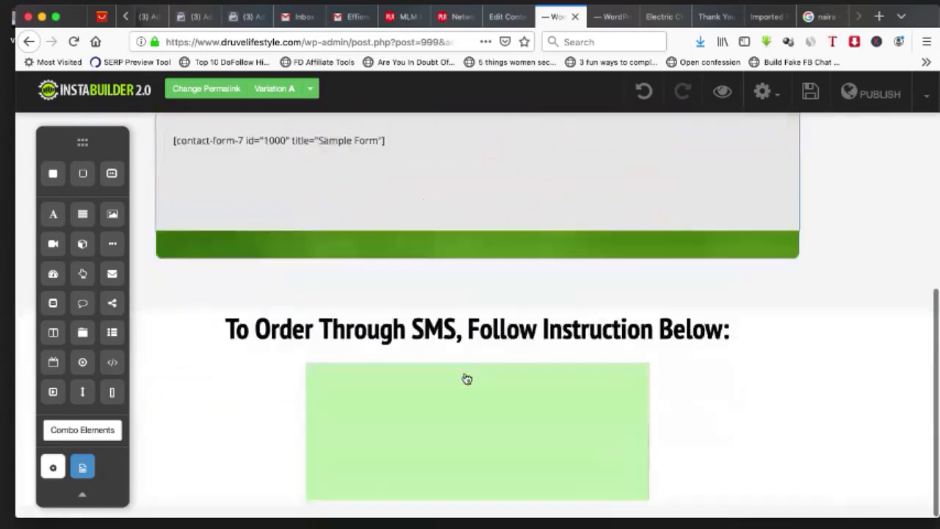
pyautogui.scroll(8, 451, 405)
pyautogui.scroll(-3, 440, 330)
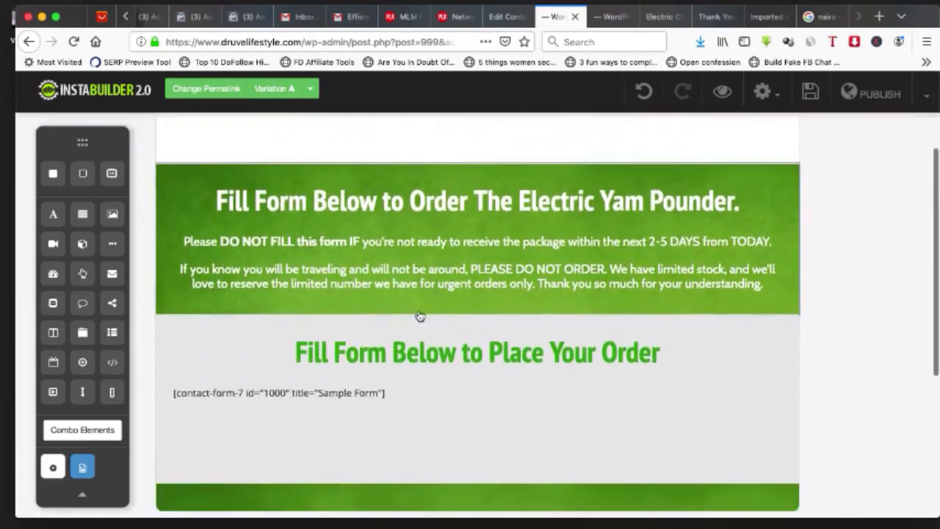
pyautogui.scroll(3, 469, 366)
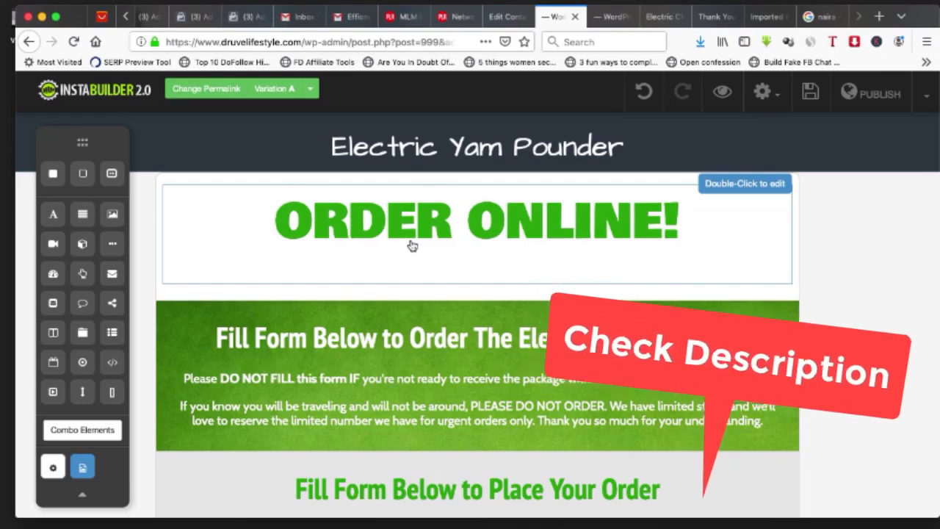
pyautogui.scroll(-10, 412, 245)
pyautogui.scroll(5, 412, 245)
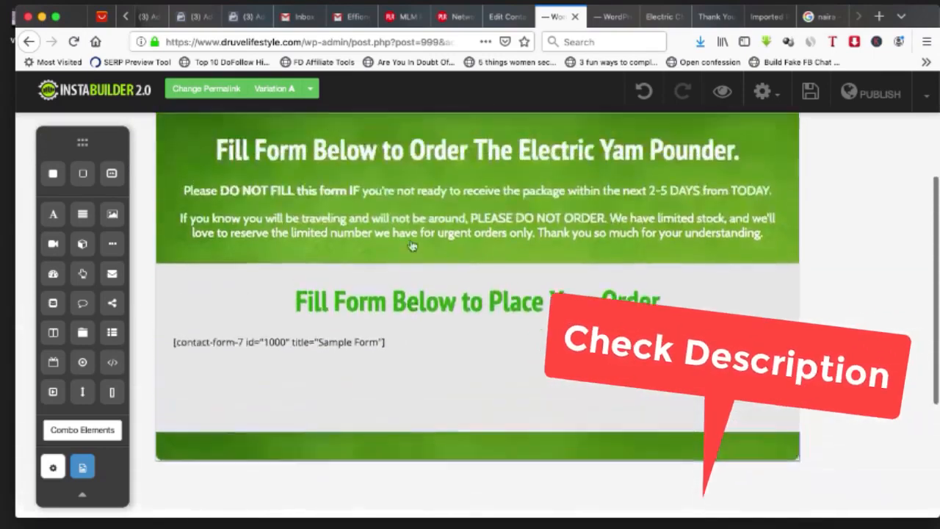
pyautogui.scroll(5, 412, 245)
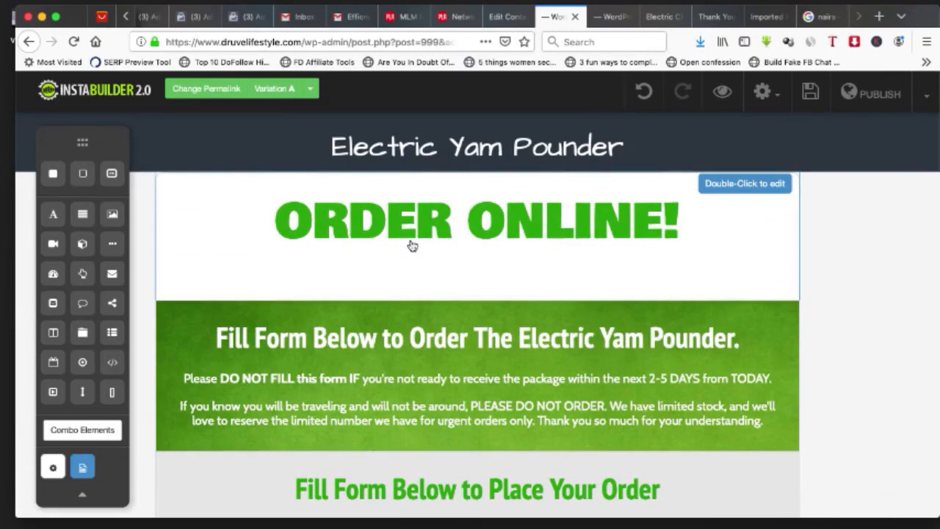
pyautogui.scroll(-10, 413, 246)
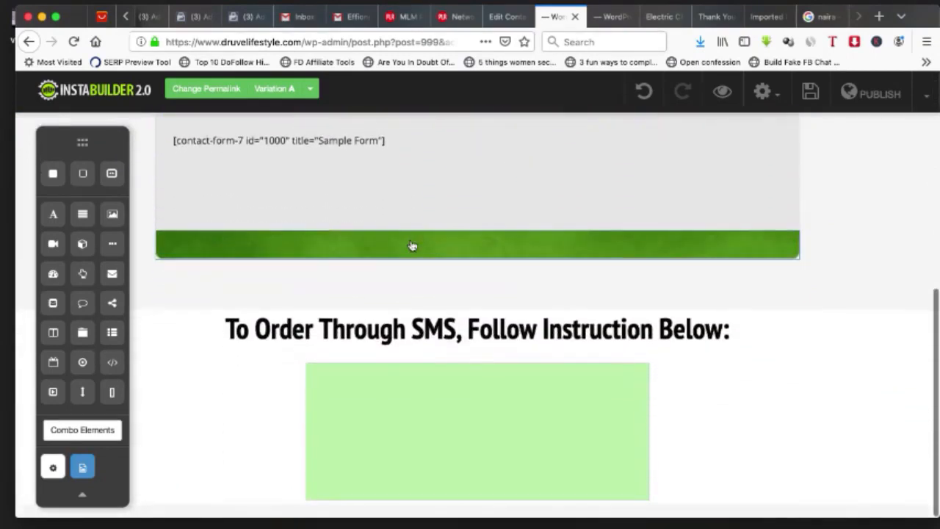
pyautogui.scroll(10, 412, 245)
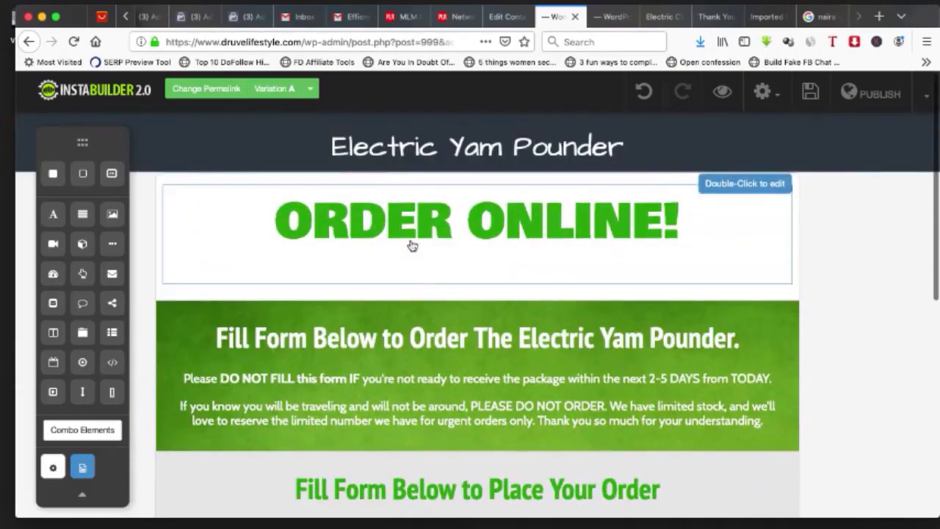
pyautogui.click(819, 16)
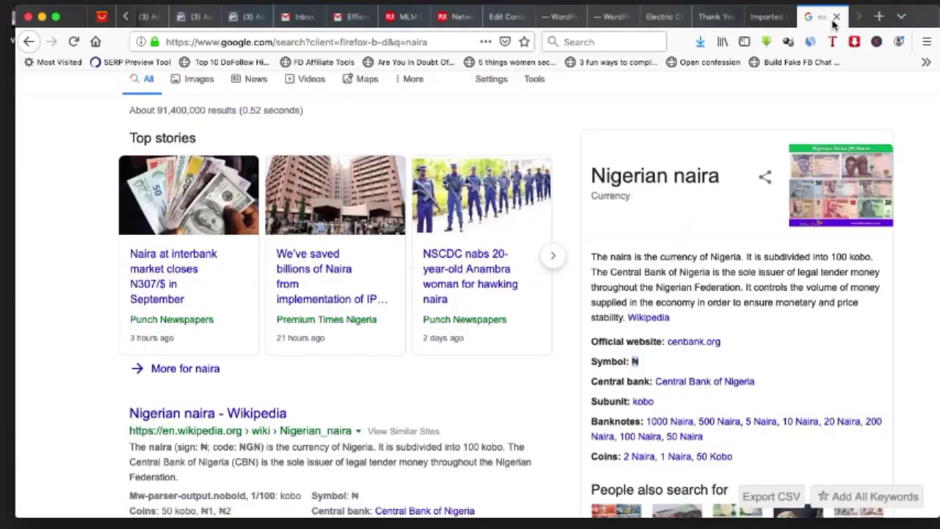
# Step: Close the naira search tab and return to the Electric Yam Pounder order page editor
pyautogui.click(837, 16)
pyautogui.click(605, 16)
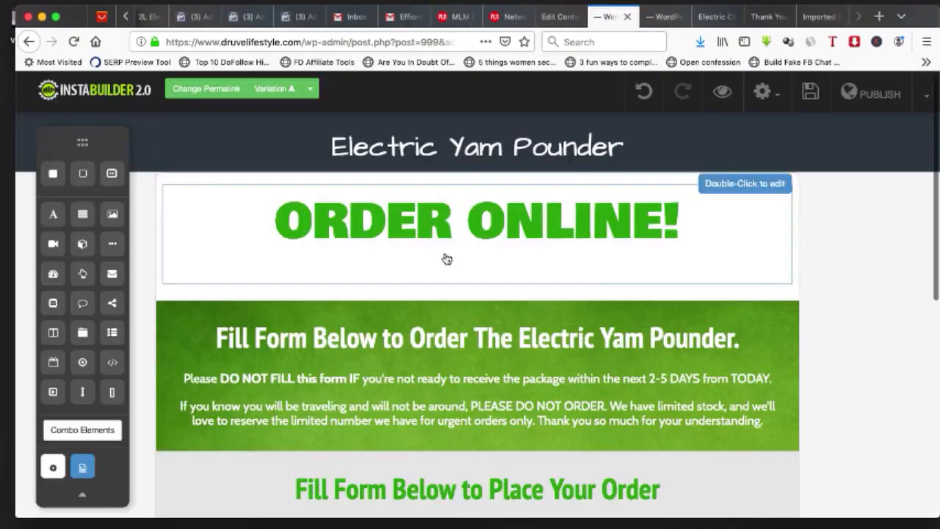
pyautogui.scroll(-3, 445, 258)
pyautogui.scroll(-5, 478, 315)
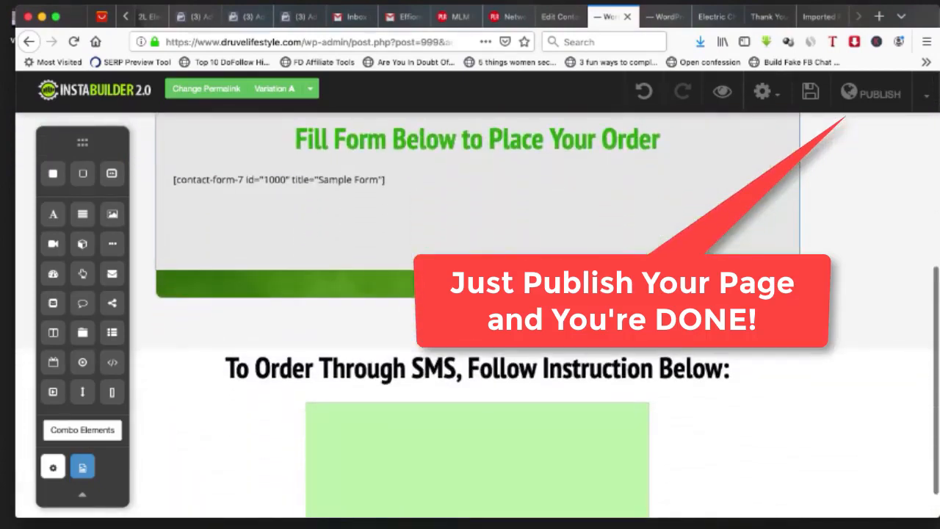
# Step: Review the ORDER ONLINE! page's form section, SMS heading and light-green instruction box
pyautogui.scroll(7, 499, 279)
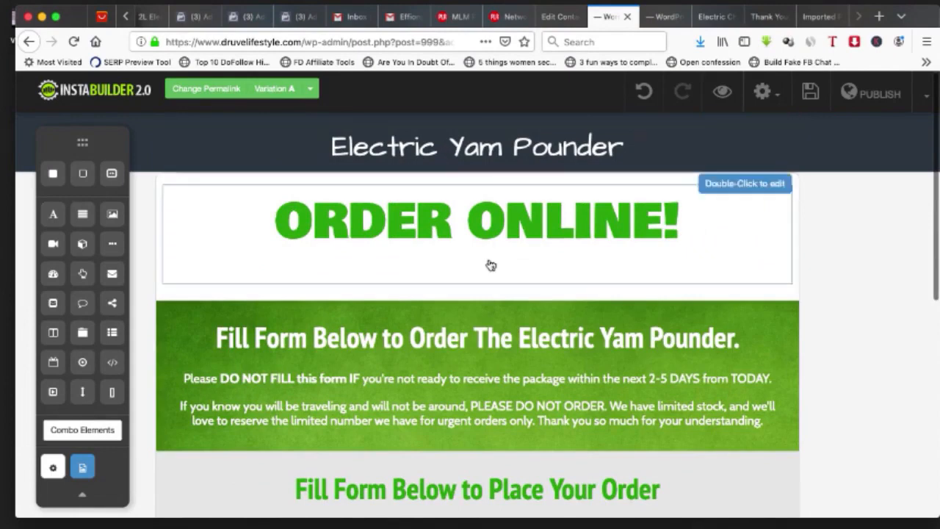
pyautogui.scroll(-2, 489, 264)
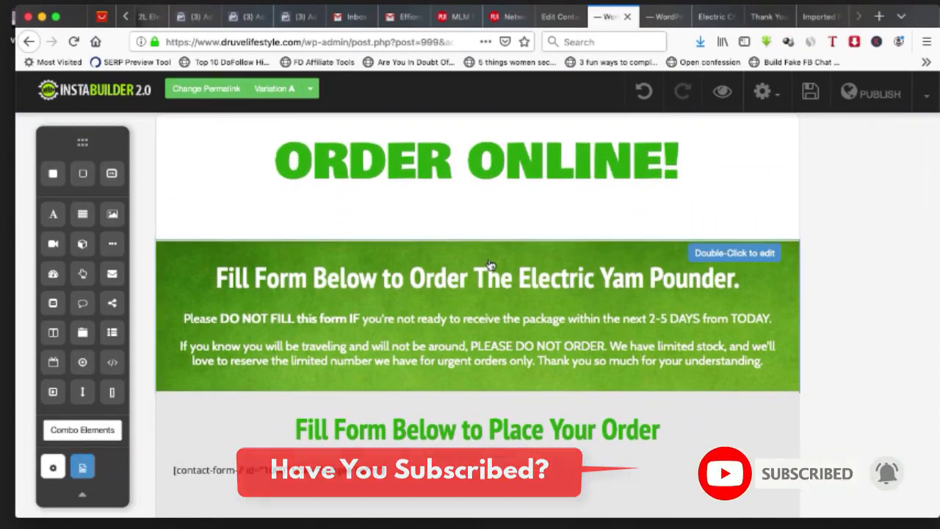
pyautogui.scroll(-2, 490, 264)
pyautogui.scroll(-1, 490, 265)
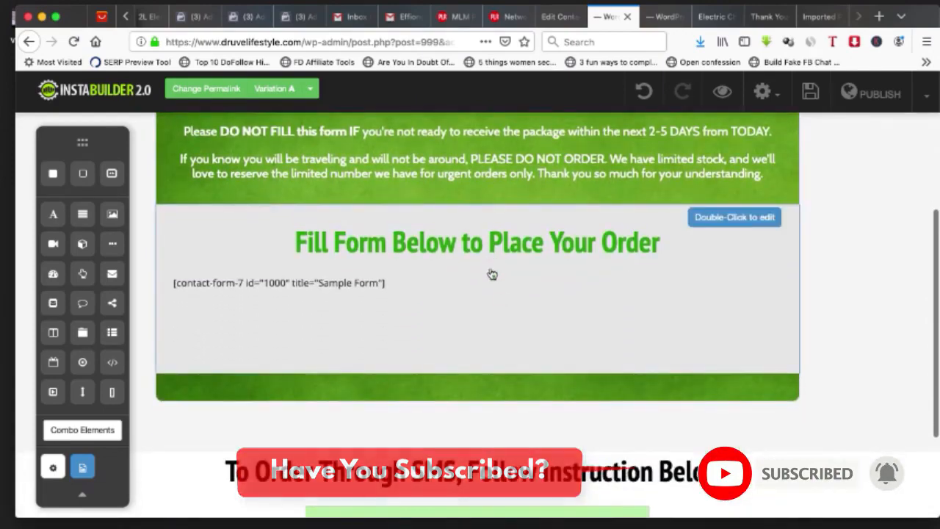
pyautogui.scroll(-1, 504, 278)
pyautogui.scroll(5, 505, 276)
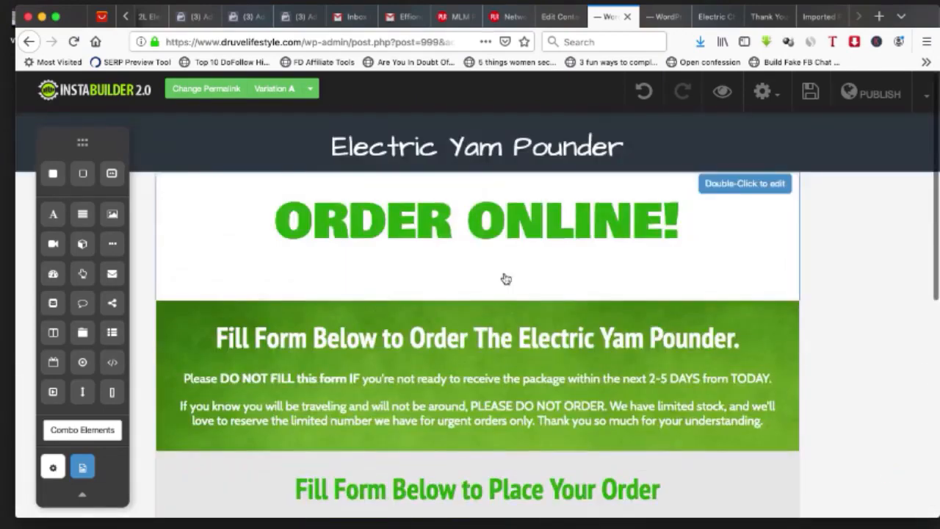
pyautogui.scroll(-5, 507, 278)
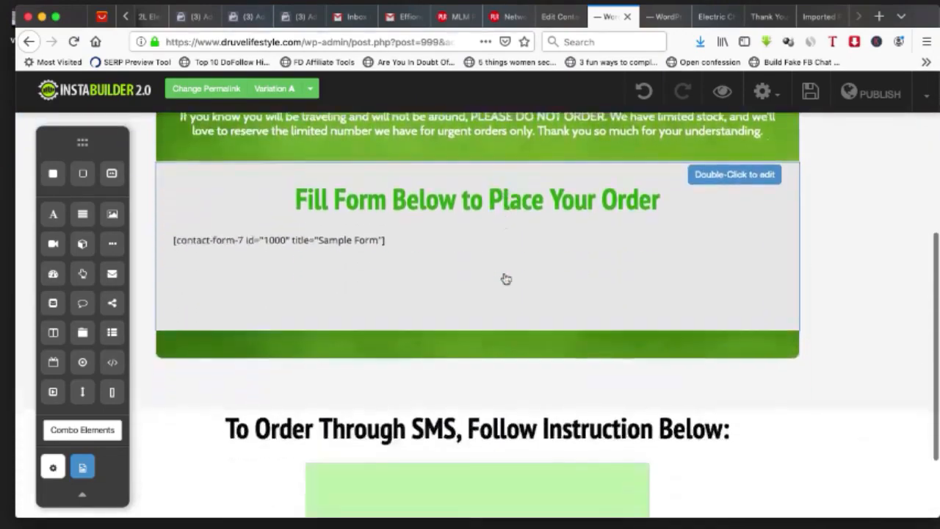
pyautogui.scroll(5, 506, 278)
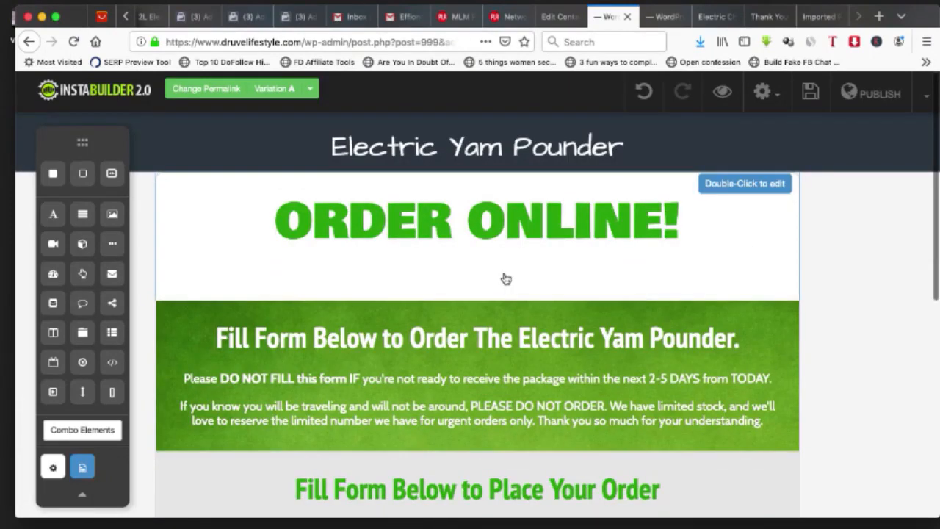